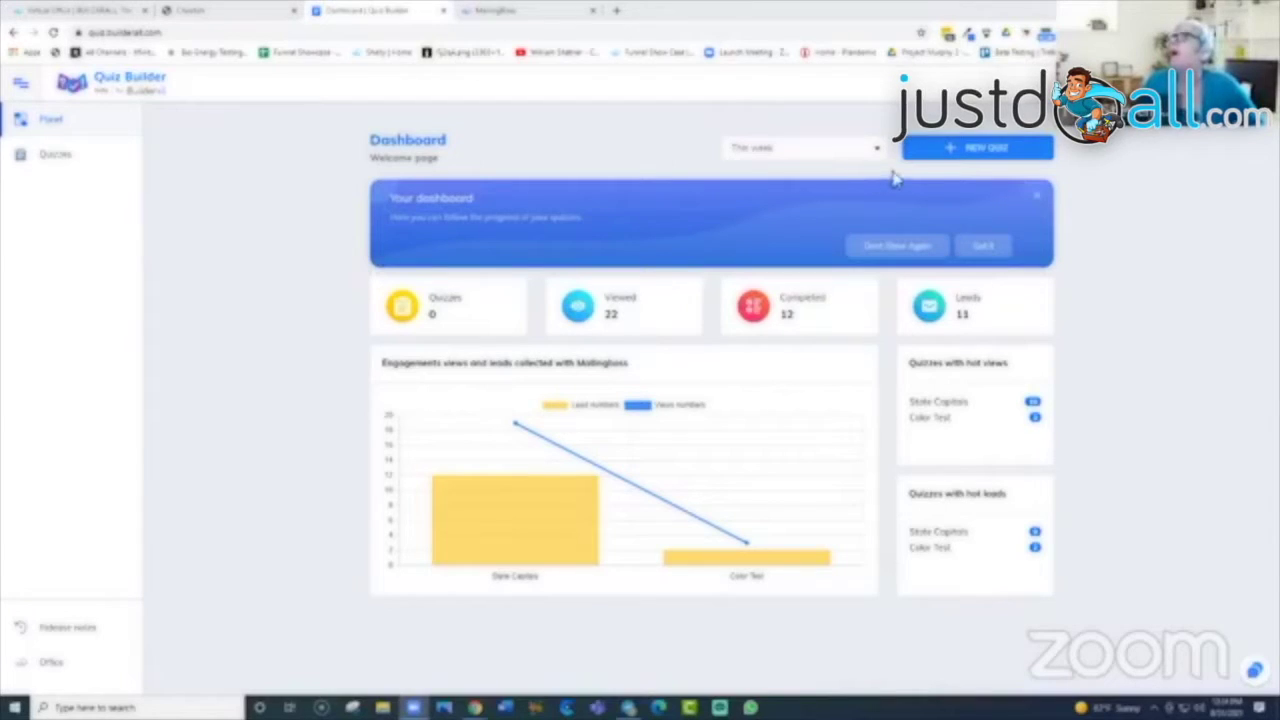
Step: Open the Quiz Index listing the State Capitals (12 responses) and Color Test (3) quizzes
click(48, 165)
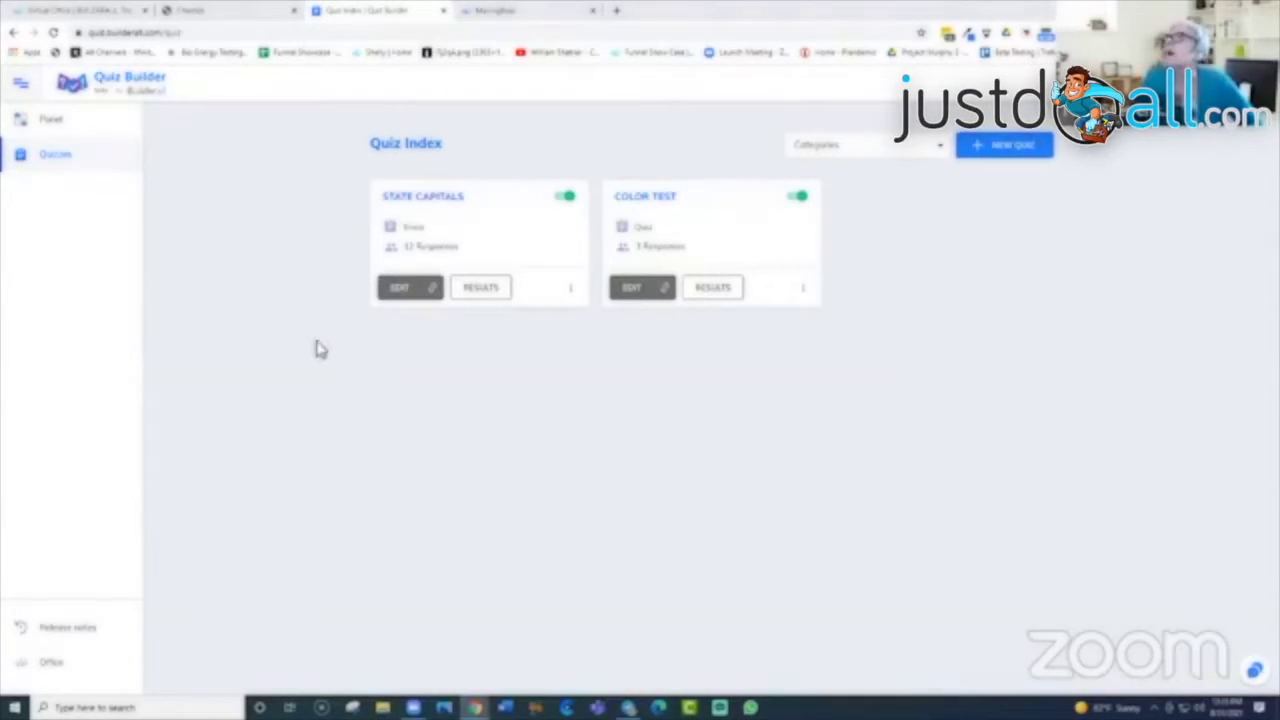
Step: Review the State Capitals results: 9 completed, 19 viewed, 12 leads, and per-answer vote counts
click(484, 302)
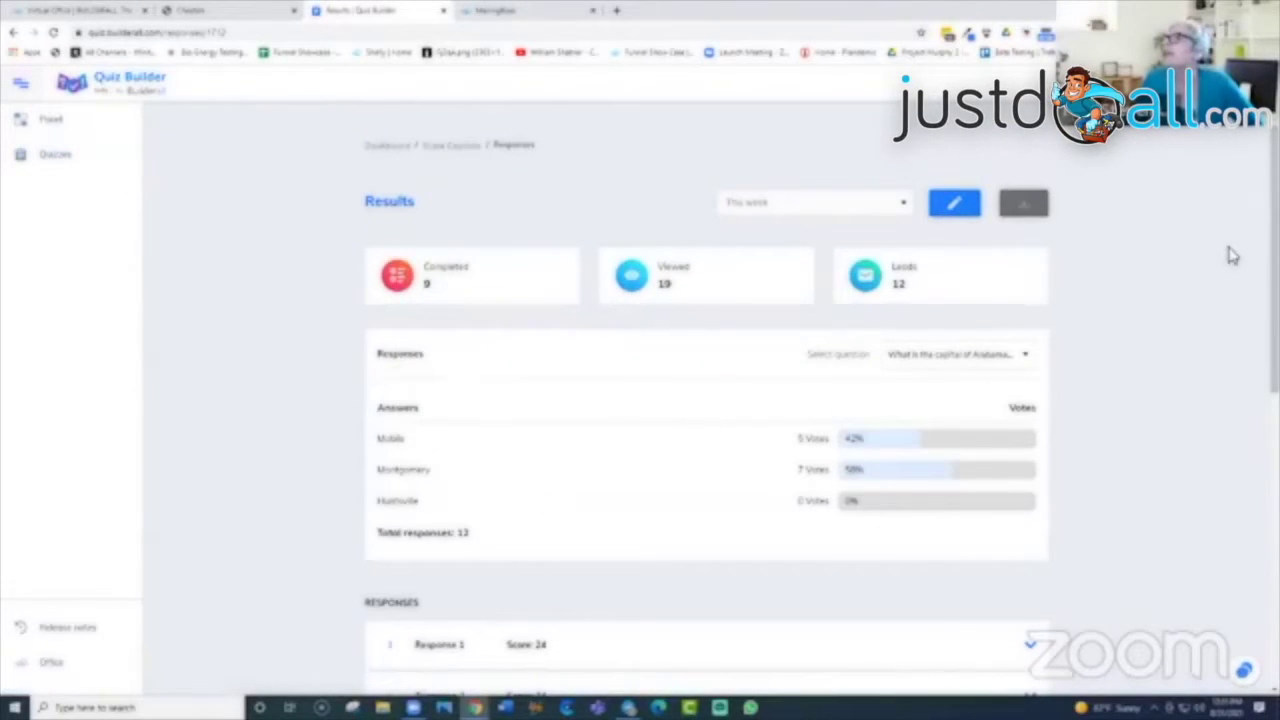
scroll(1240, 257, down, 3)
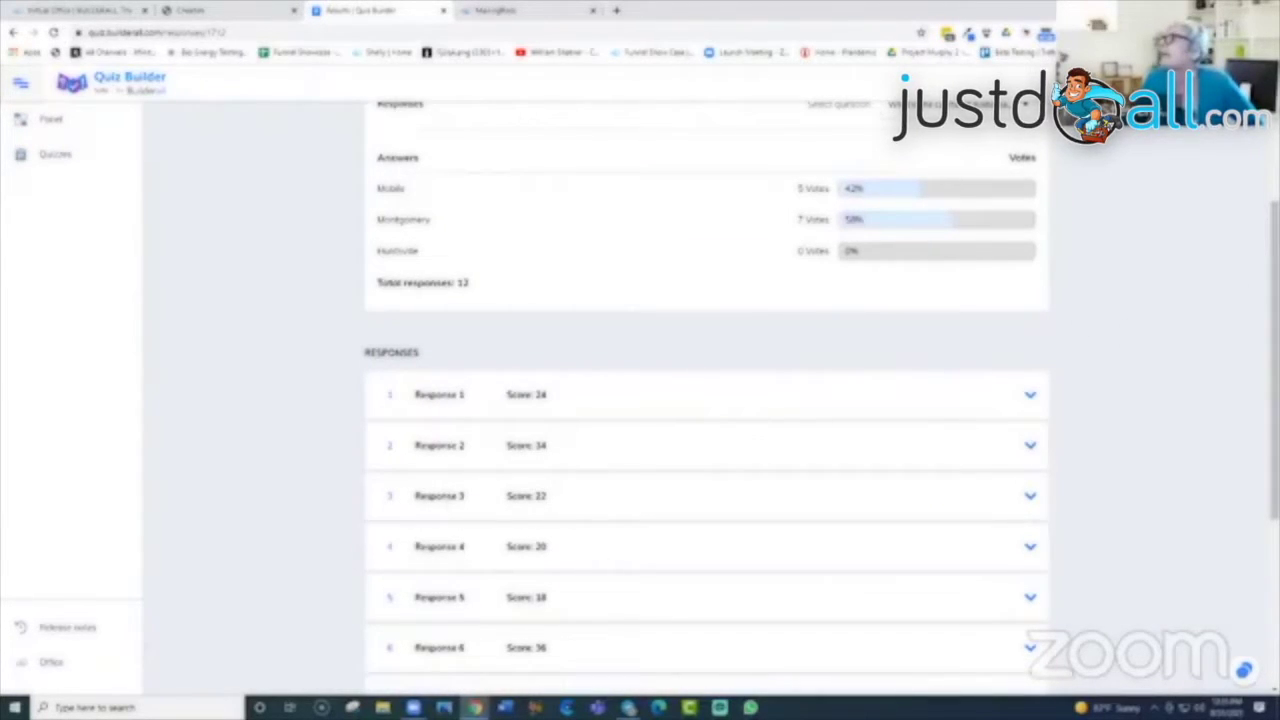
scroll(478, 332, up, 3)
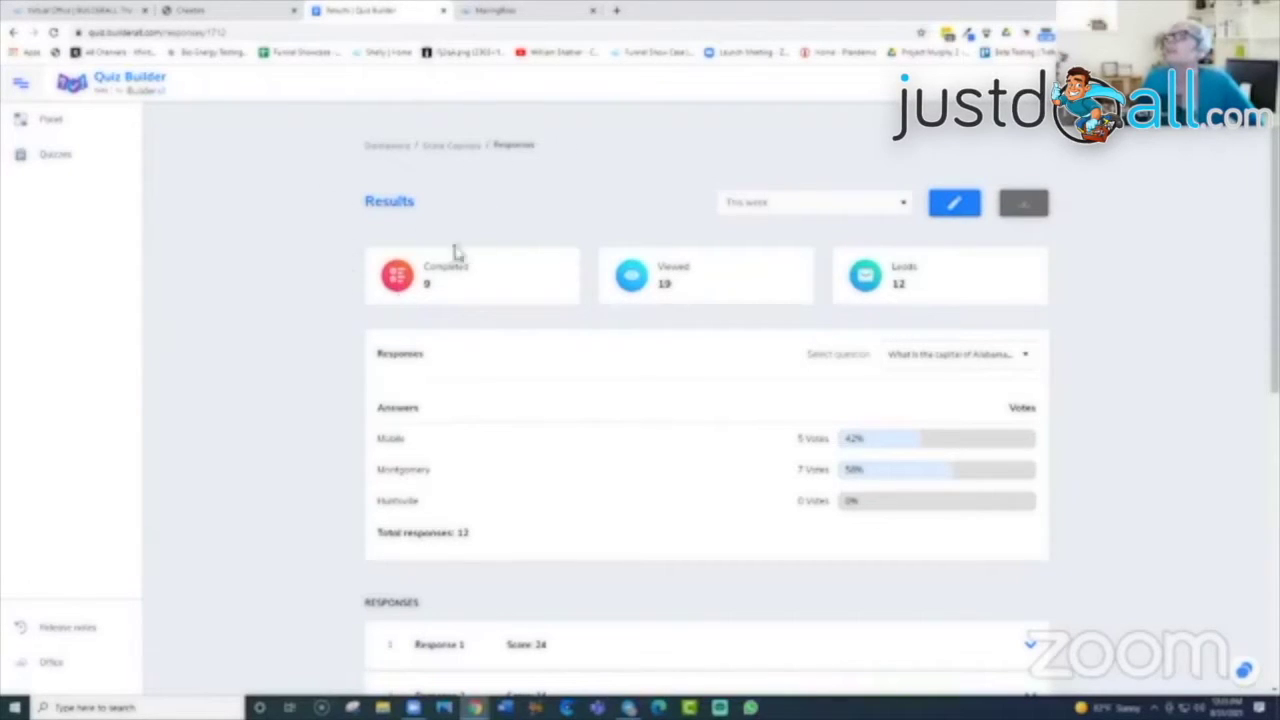
Step: Load the copied State Capitals quiz link in a new Chrome tab
click(616, 10)
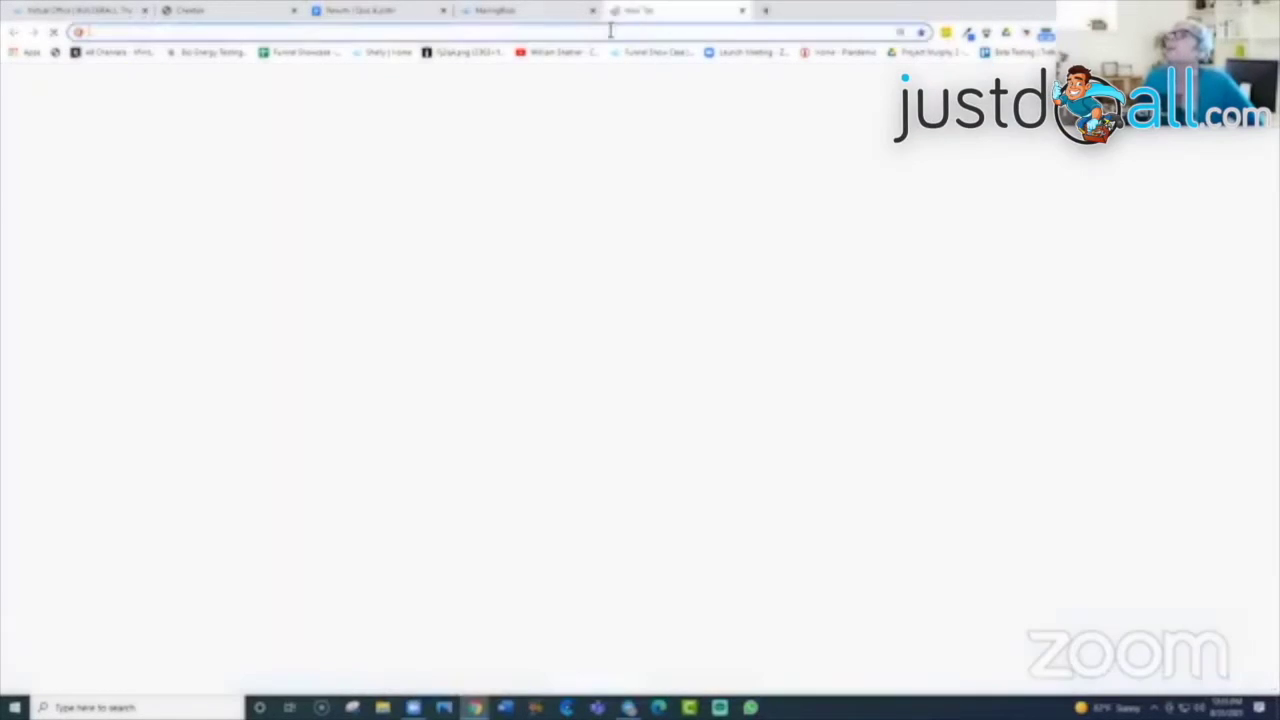
right_click(610, 34)
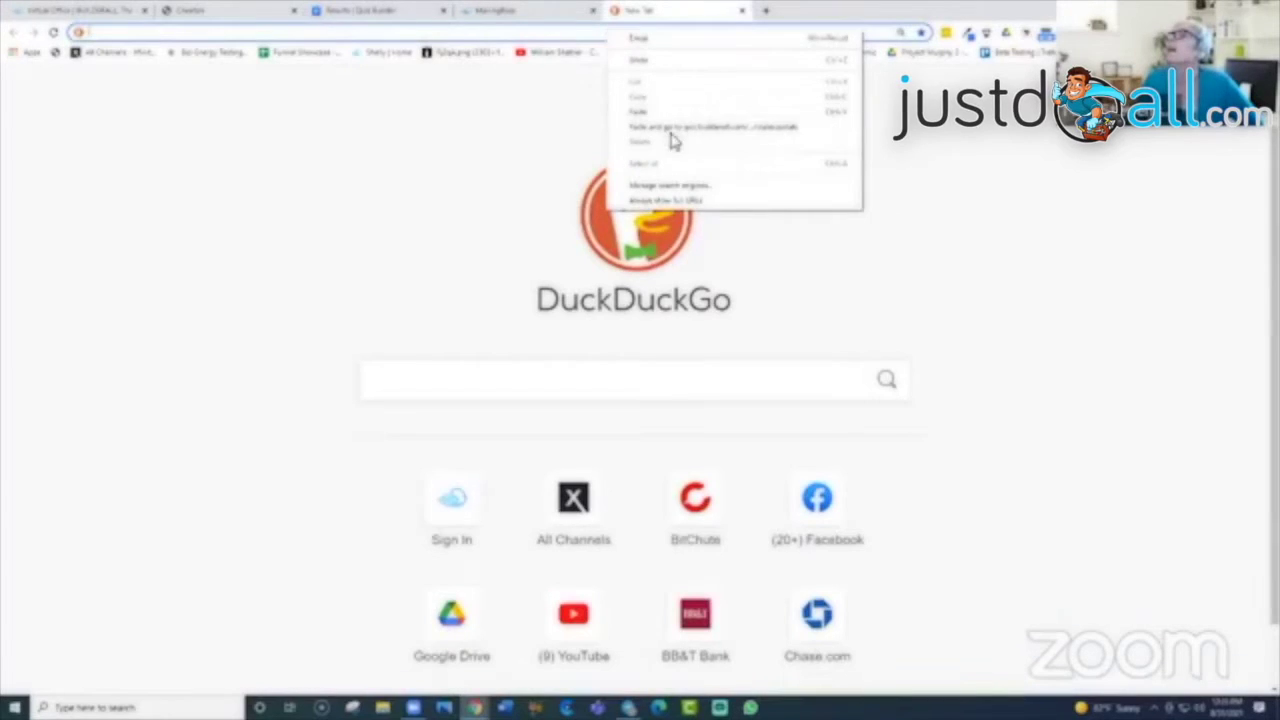
click(669, 134)
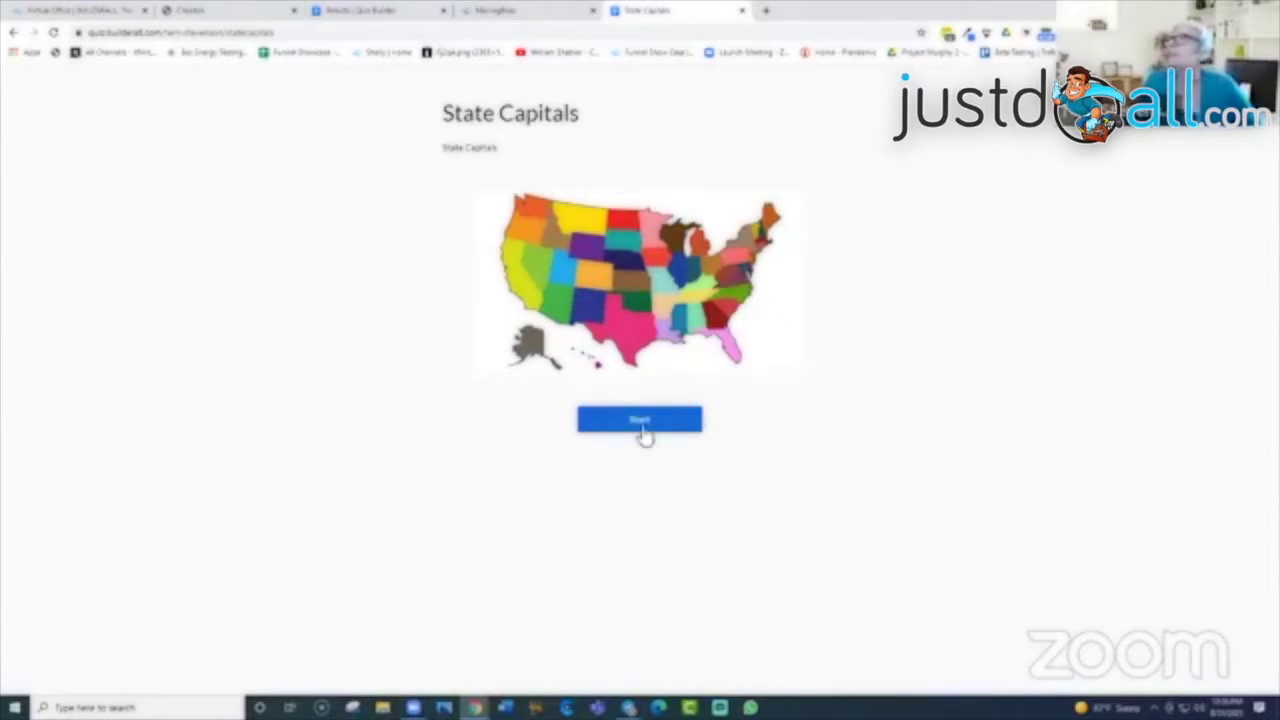
Step: Start the quiz and answer Alabama with Huntsville, Alaska with Fairbanks, Arizona with Tucson, Arkansas with the third choice
click(640, 422)
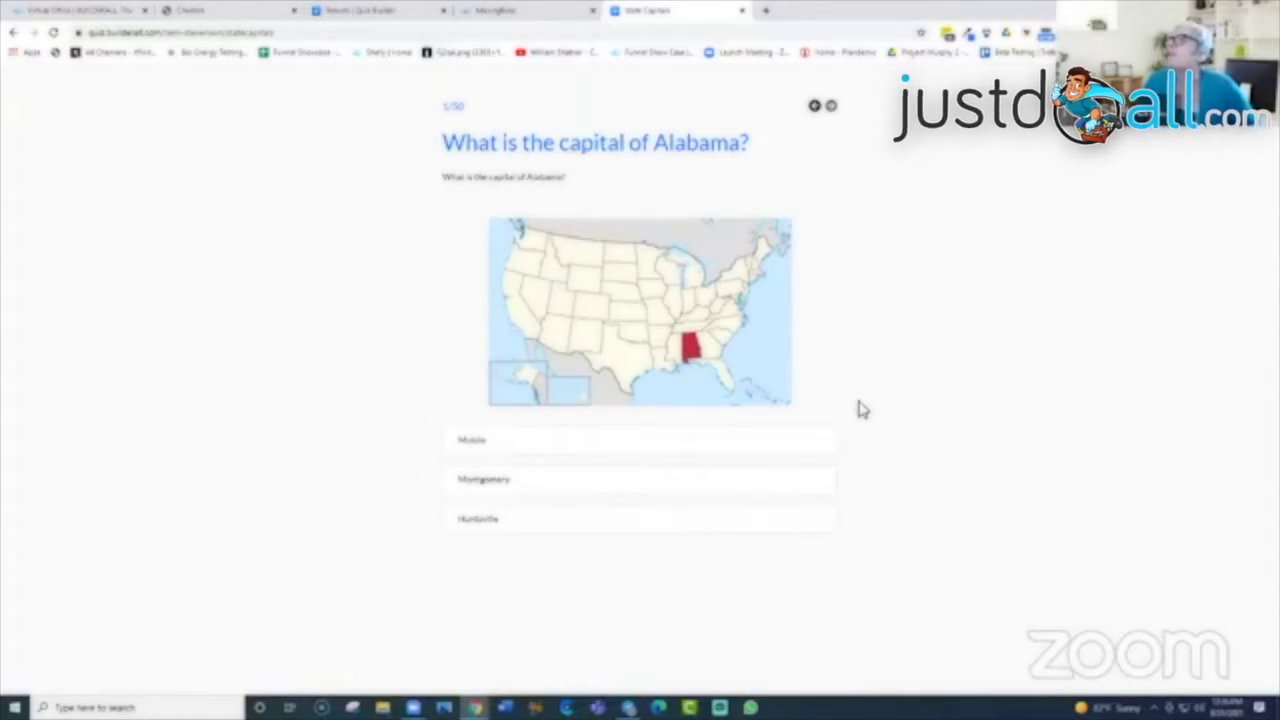
click(814, 108)
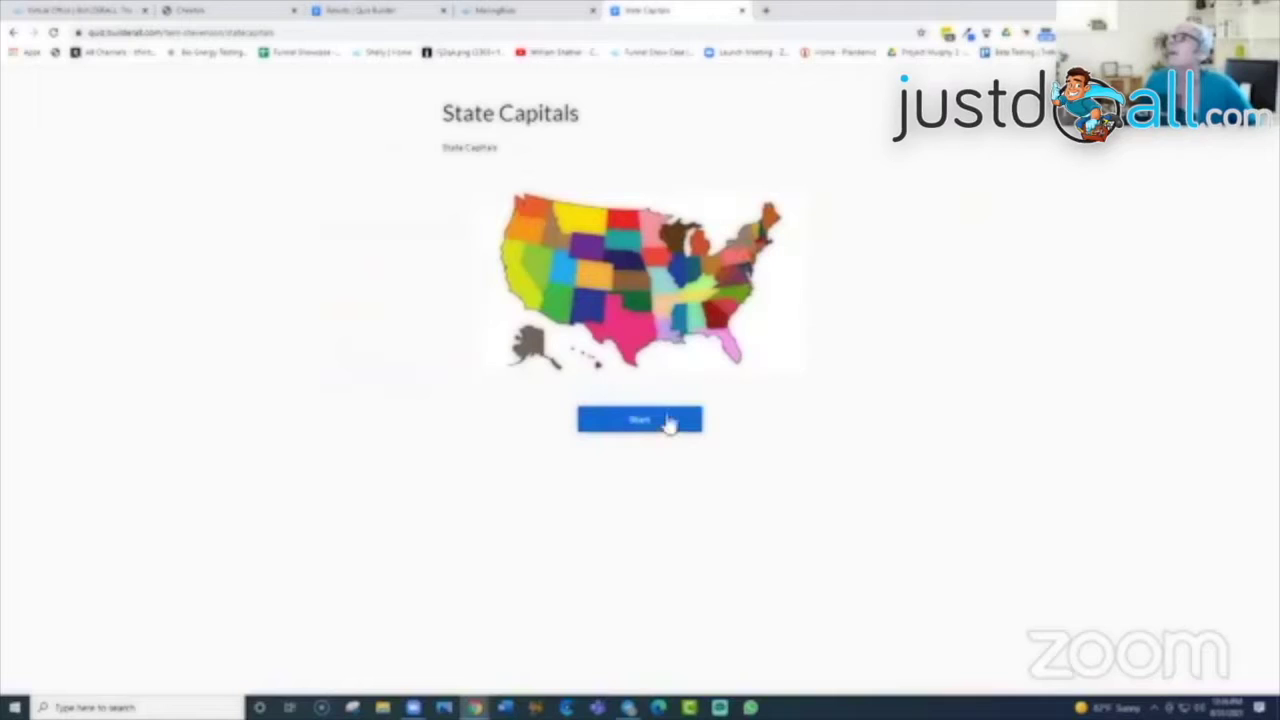
click(668, 421)
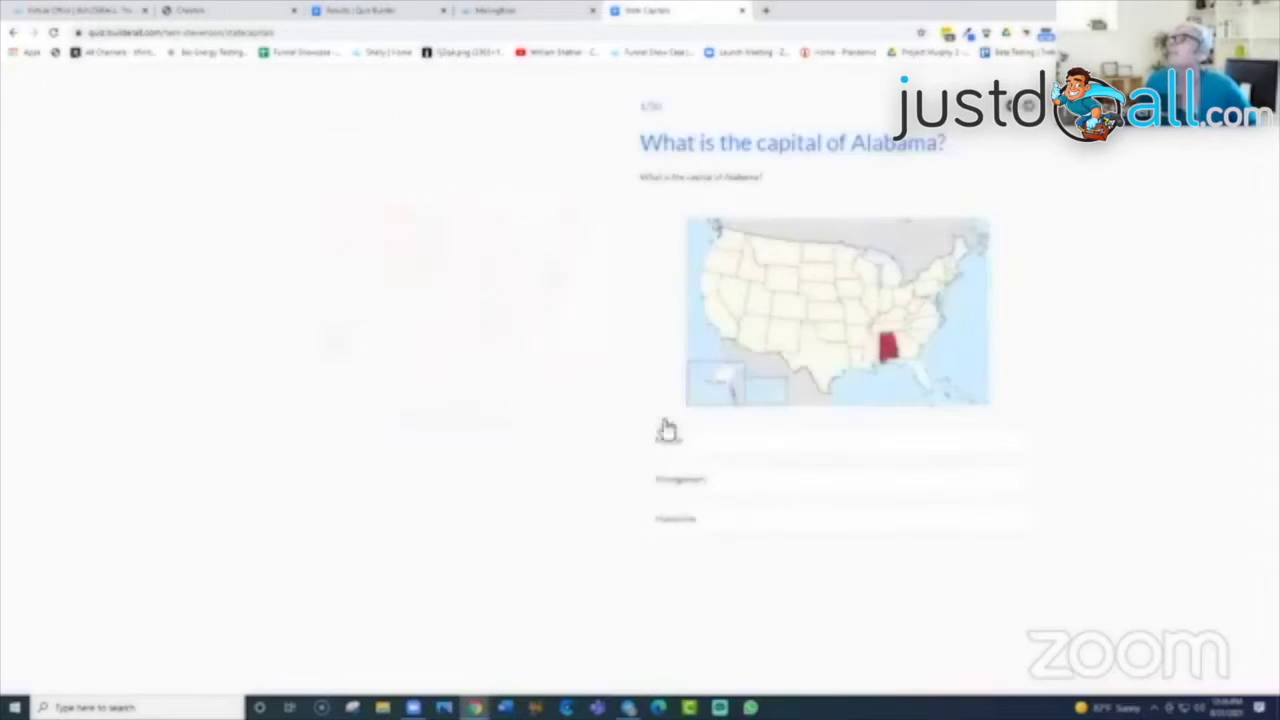
click(656, 527)
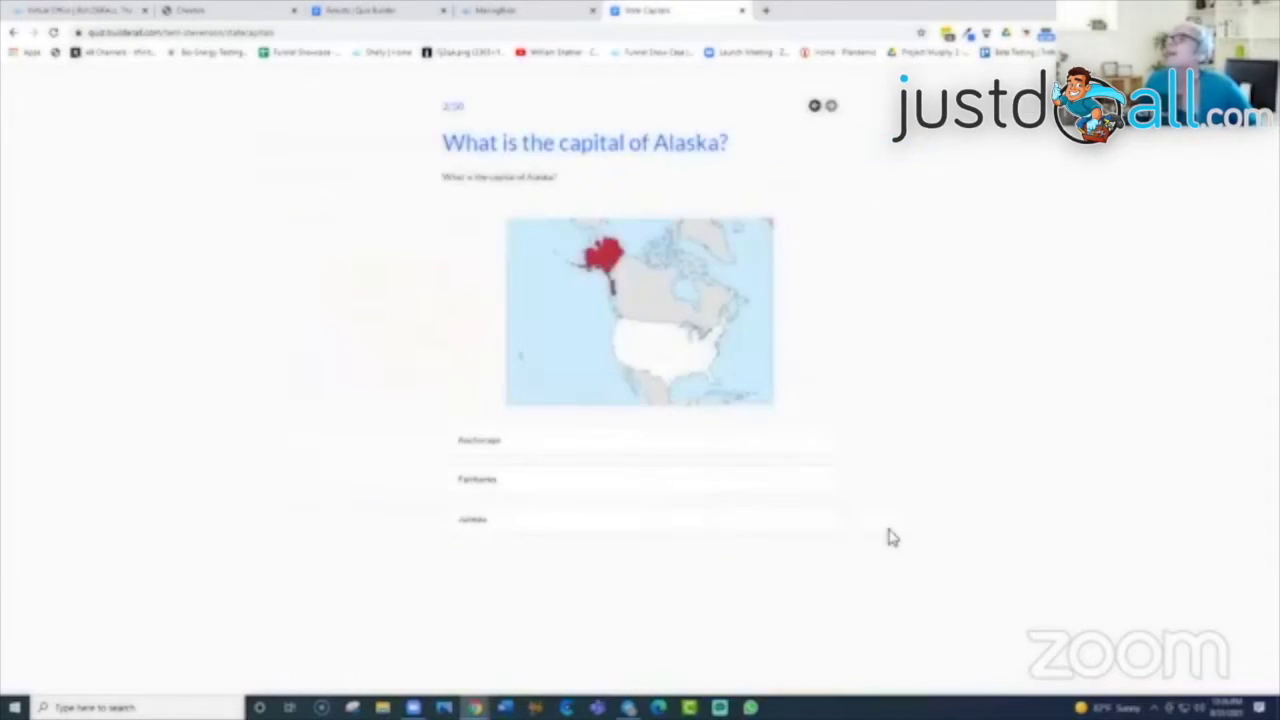
click(729, 486)
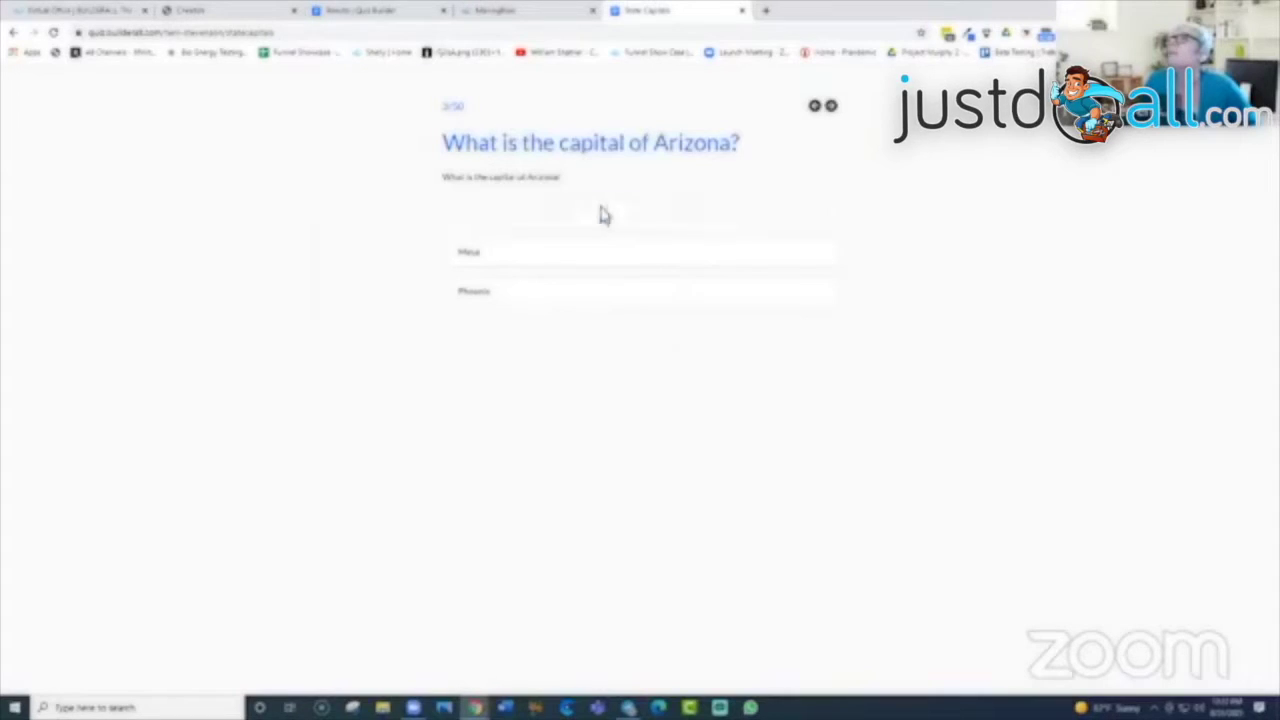
click(602, 214)
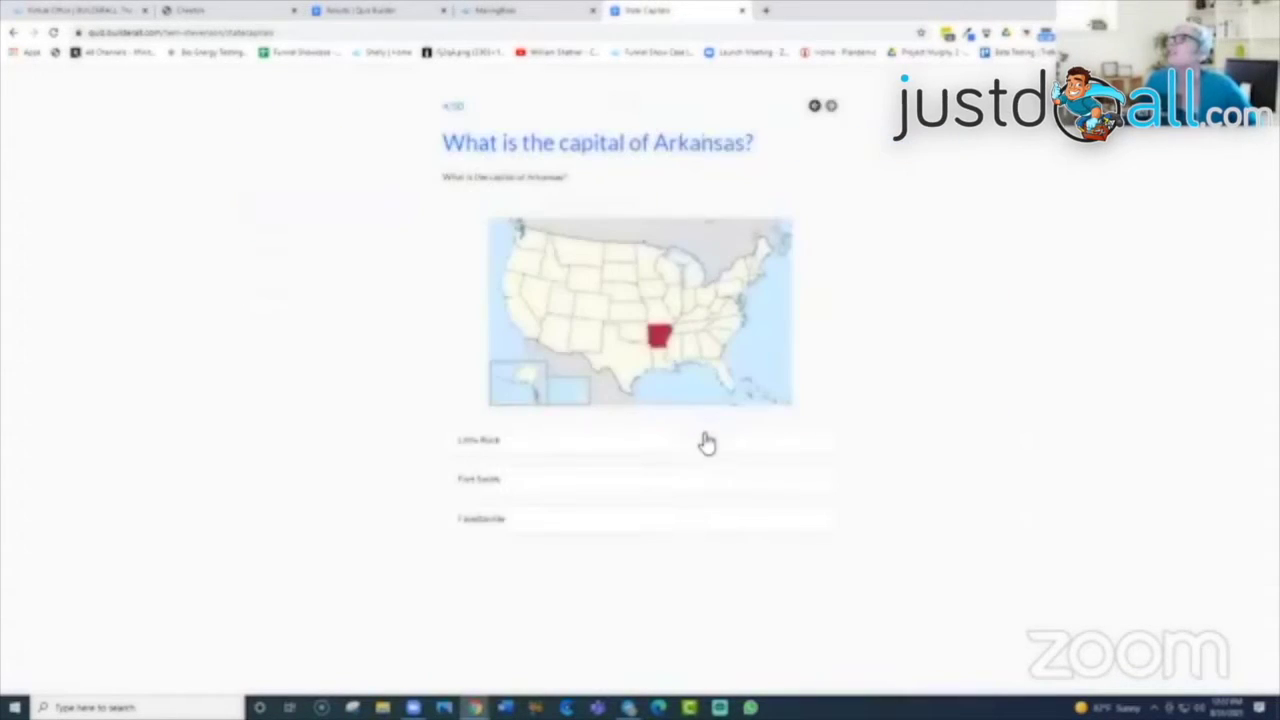
click(736, 530)
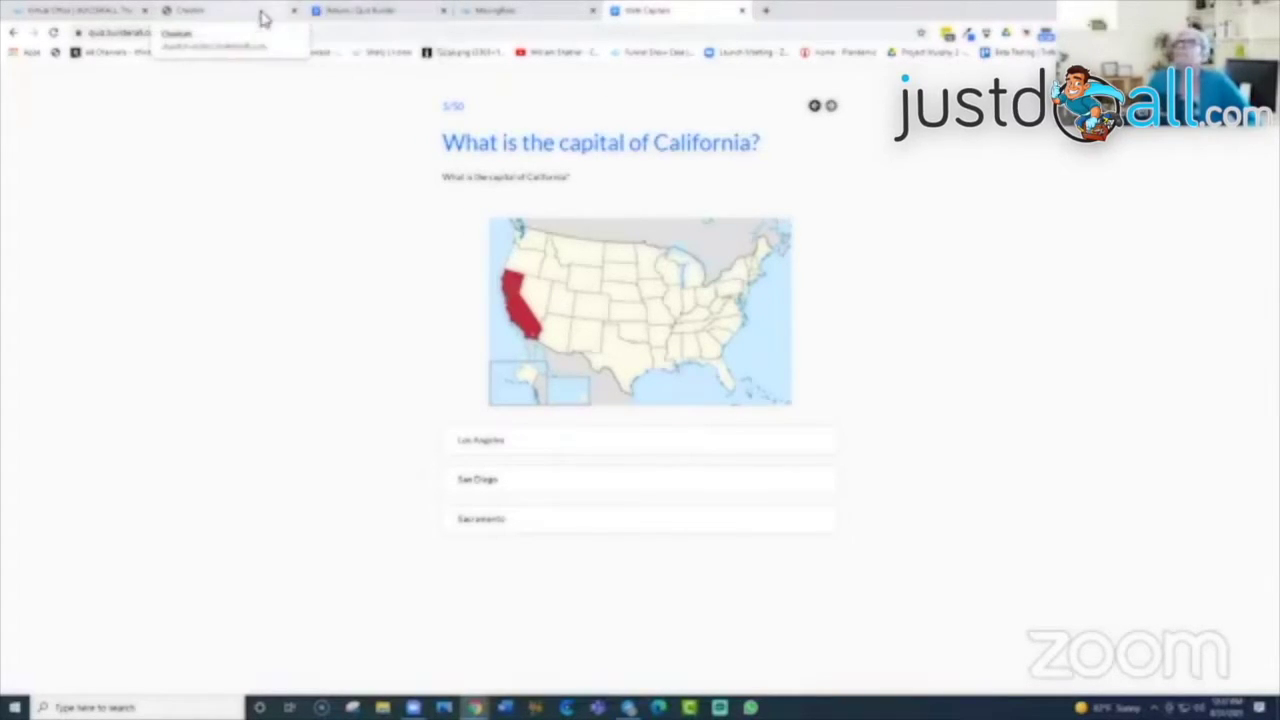
Step: Glance at the results and Cheetah websites tabs, then return to the California question
click(352, 12)
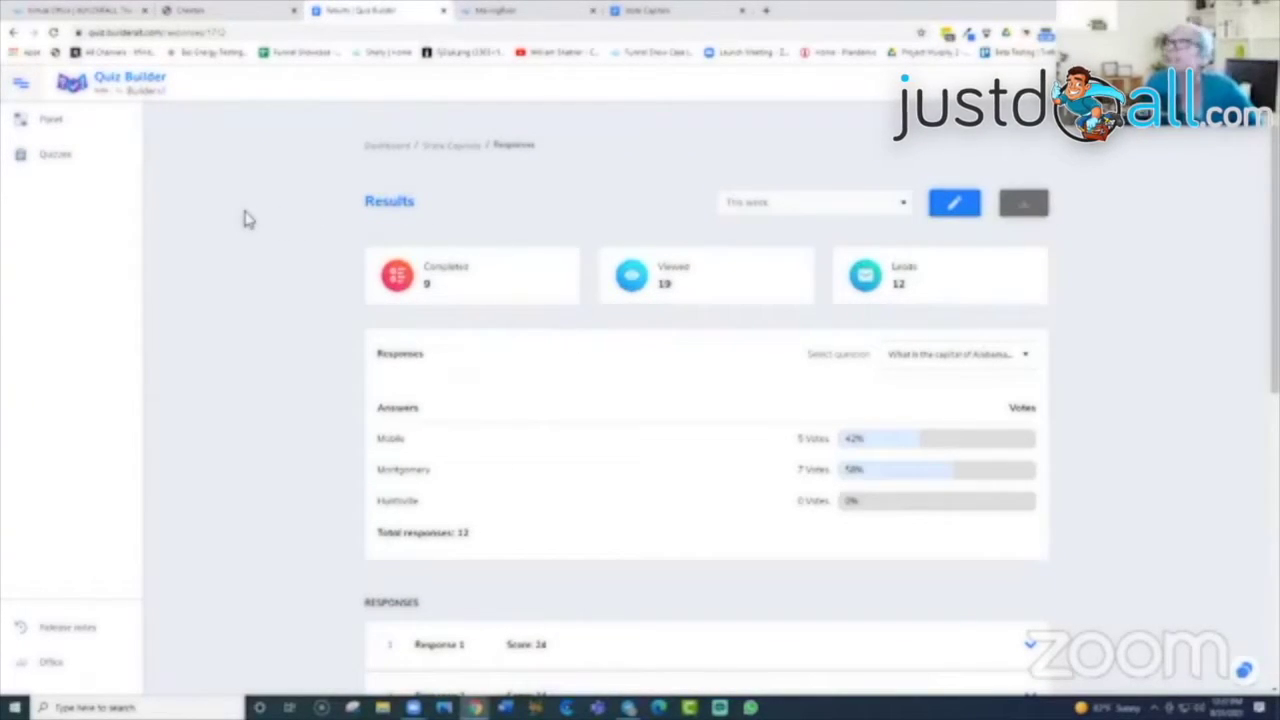
click(234, 12)
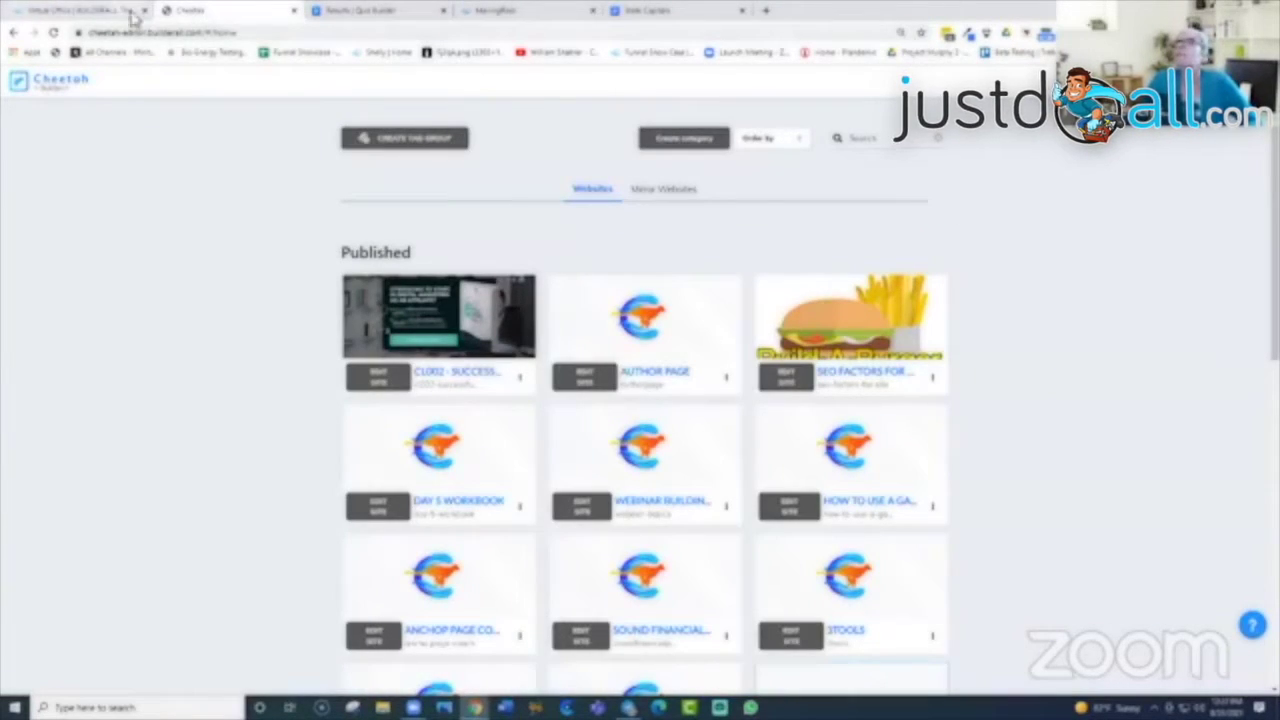
click(643, 12)
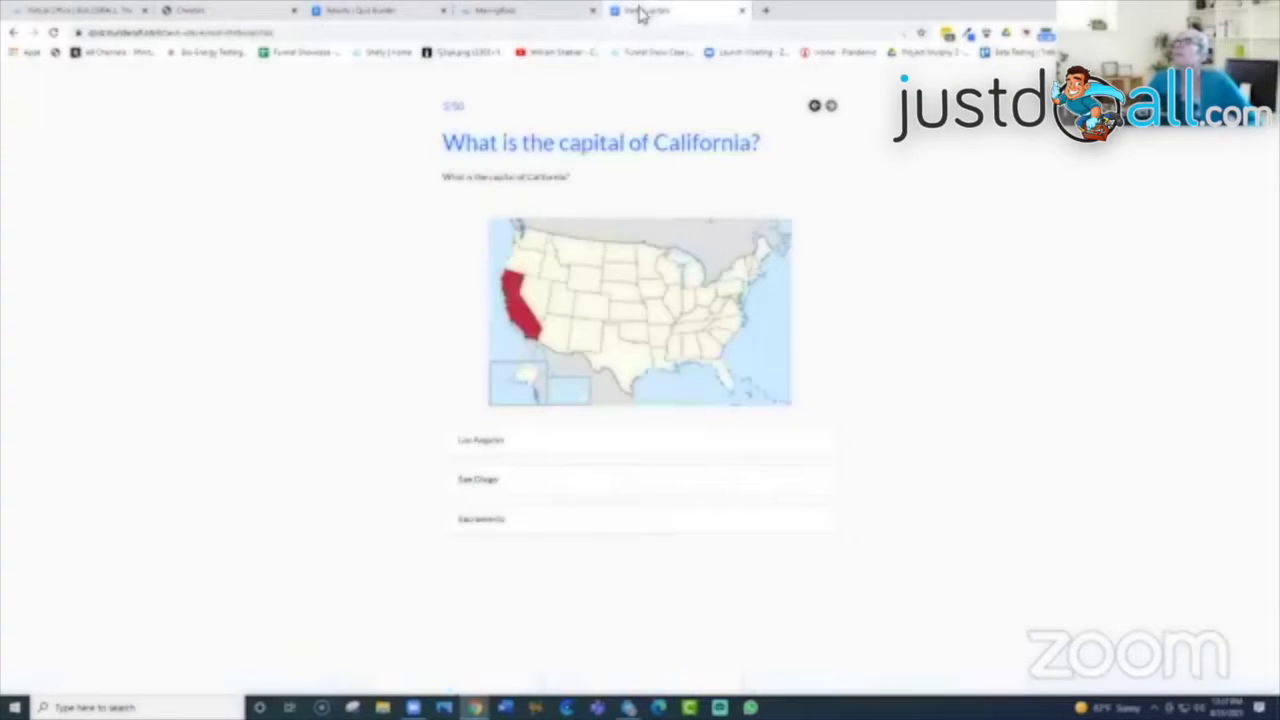
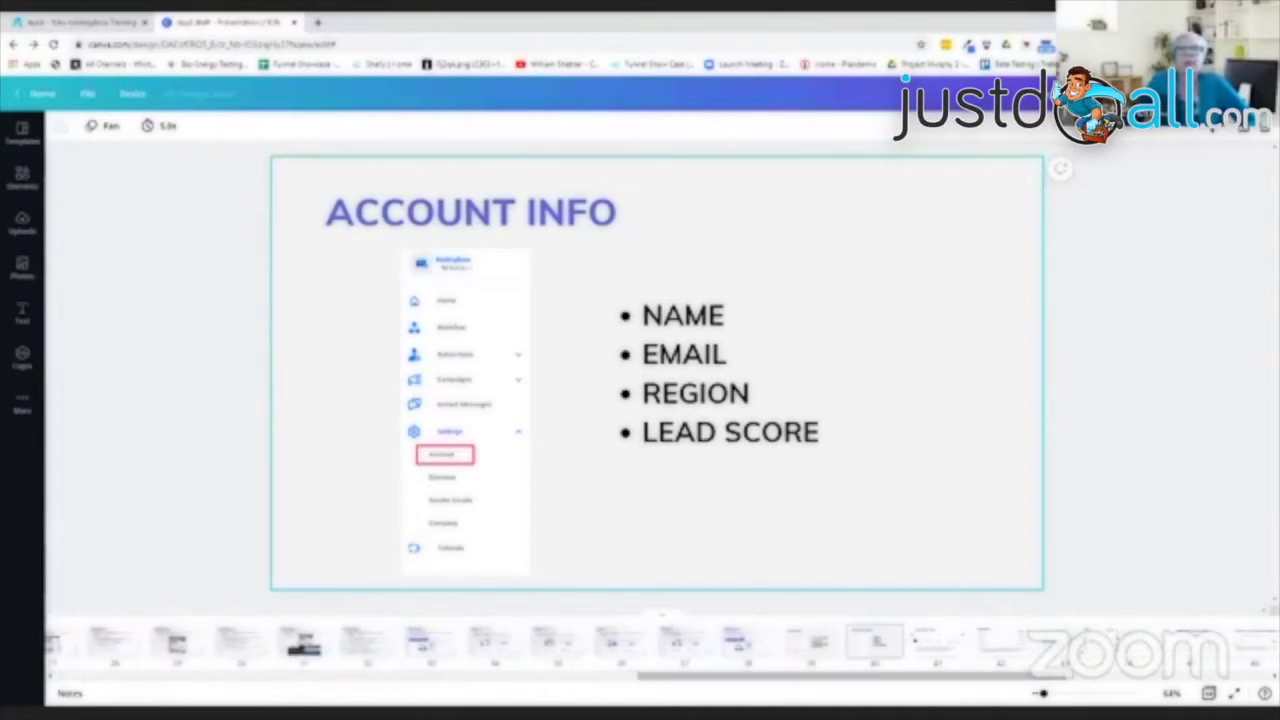
Step: Show the Lead scoring slide and present the Canva deck full screen
click(935, 645)
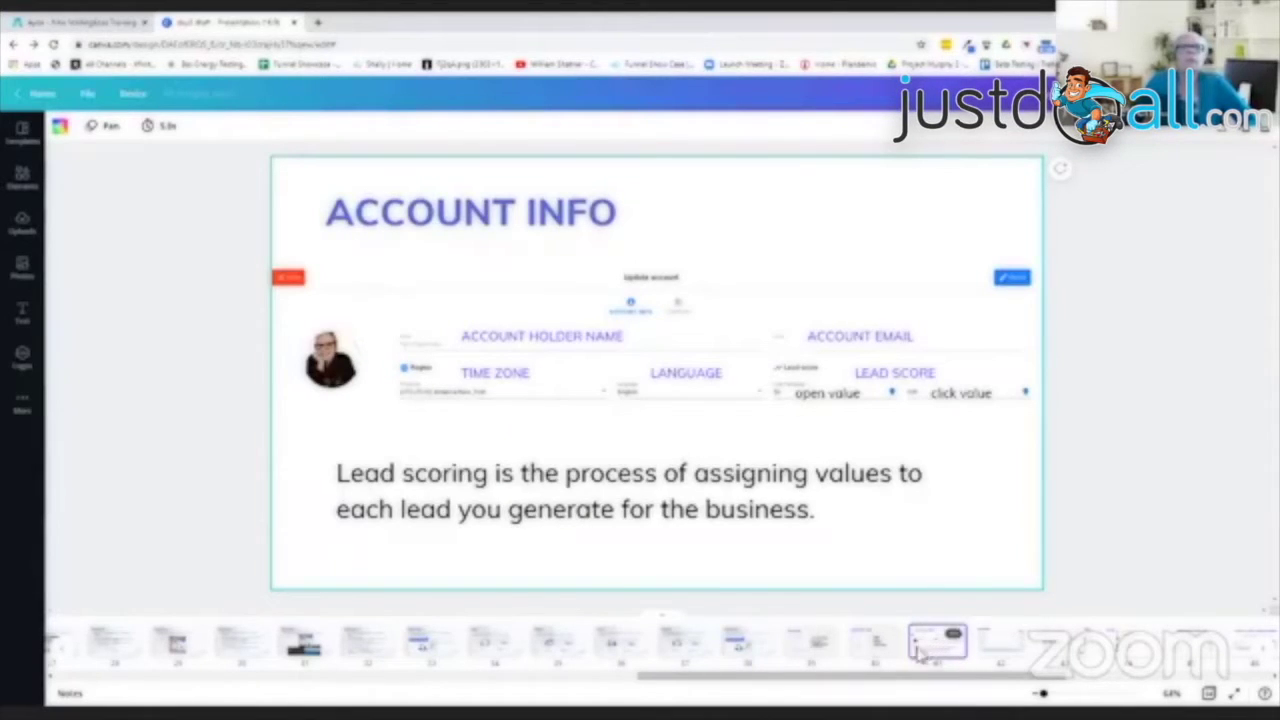
click(1229, 695)
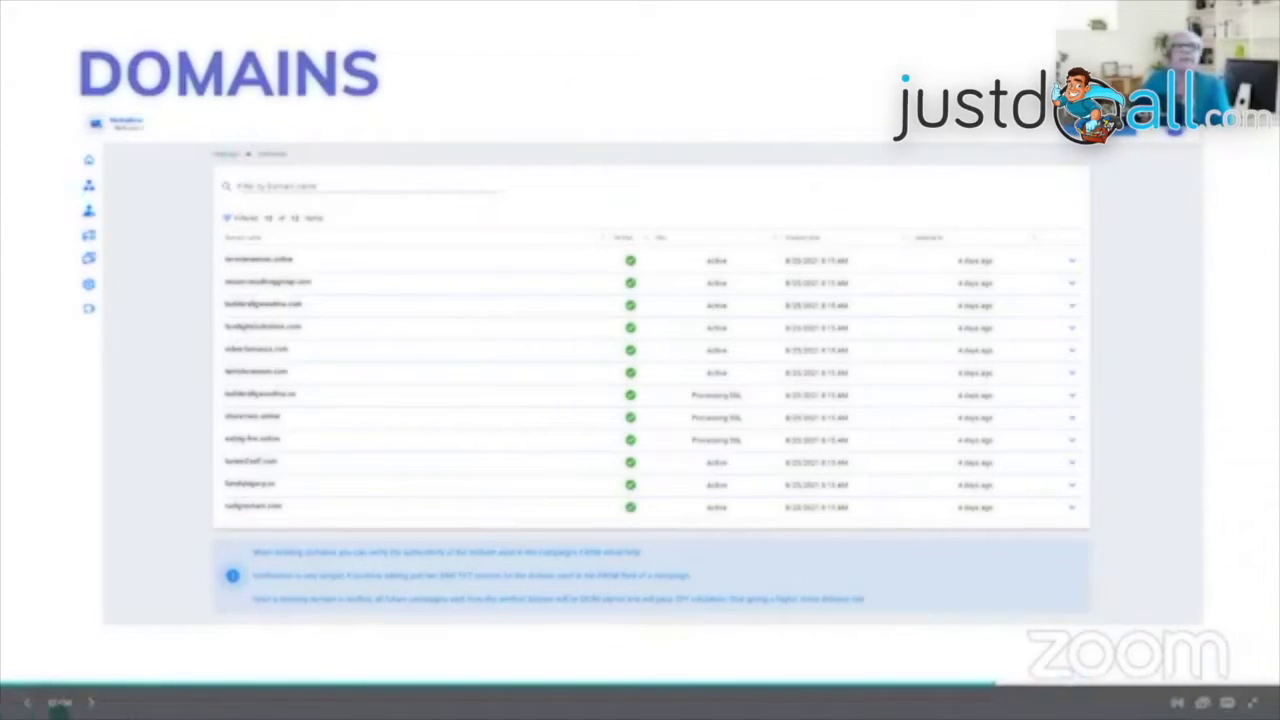
Step: Advance to the Sender Emails slide, then step back to the Domains slide
click(90, 703)
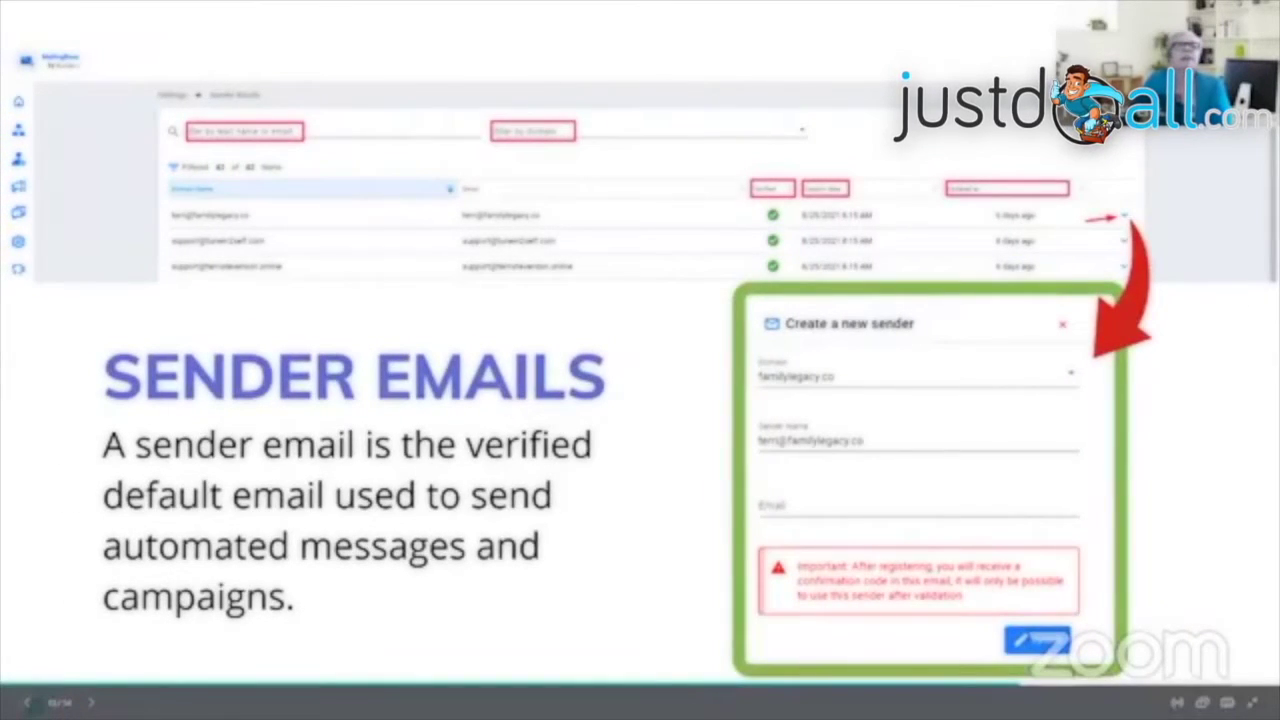
click(27, 703)
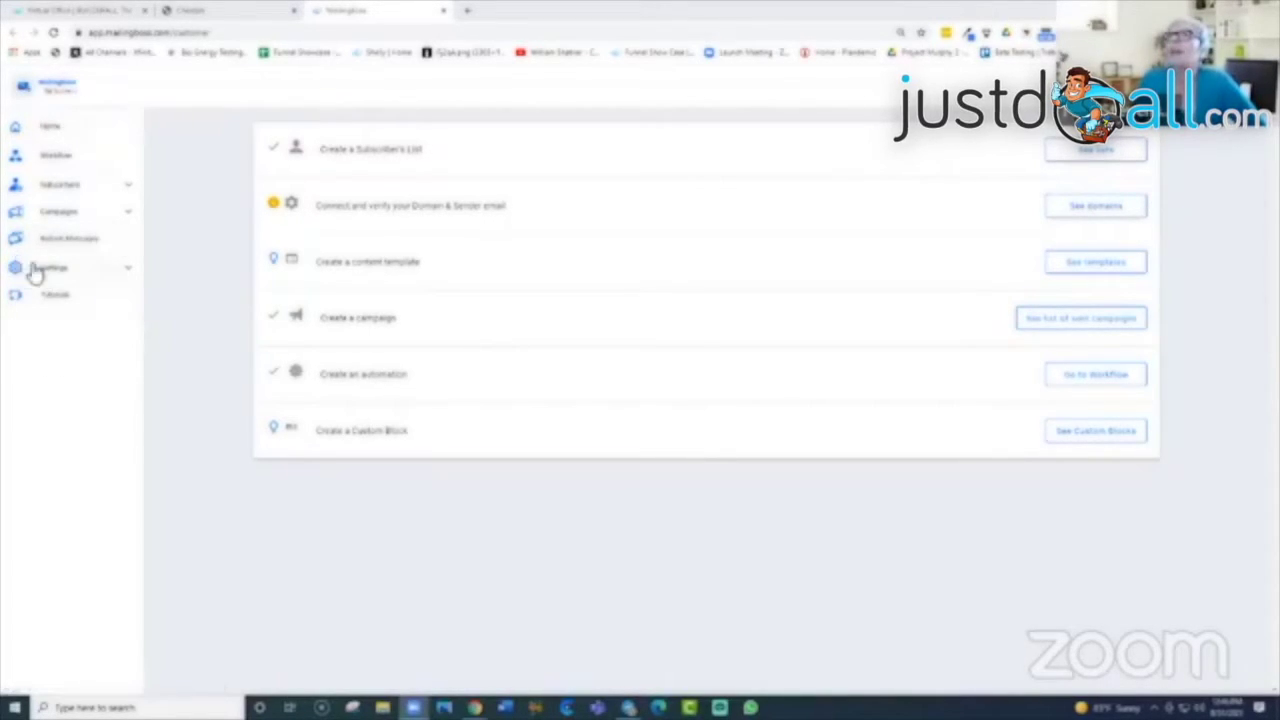
click(130, 272)
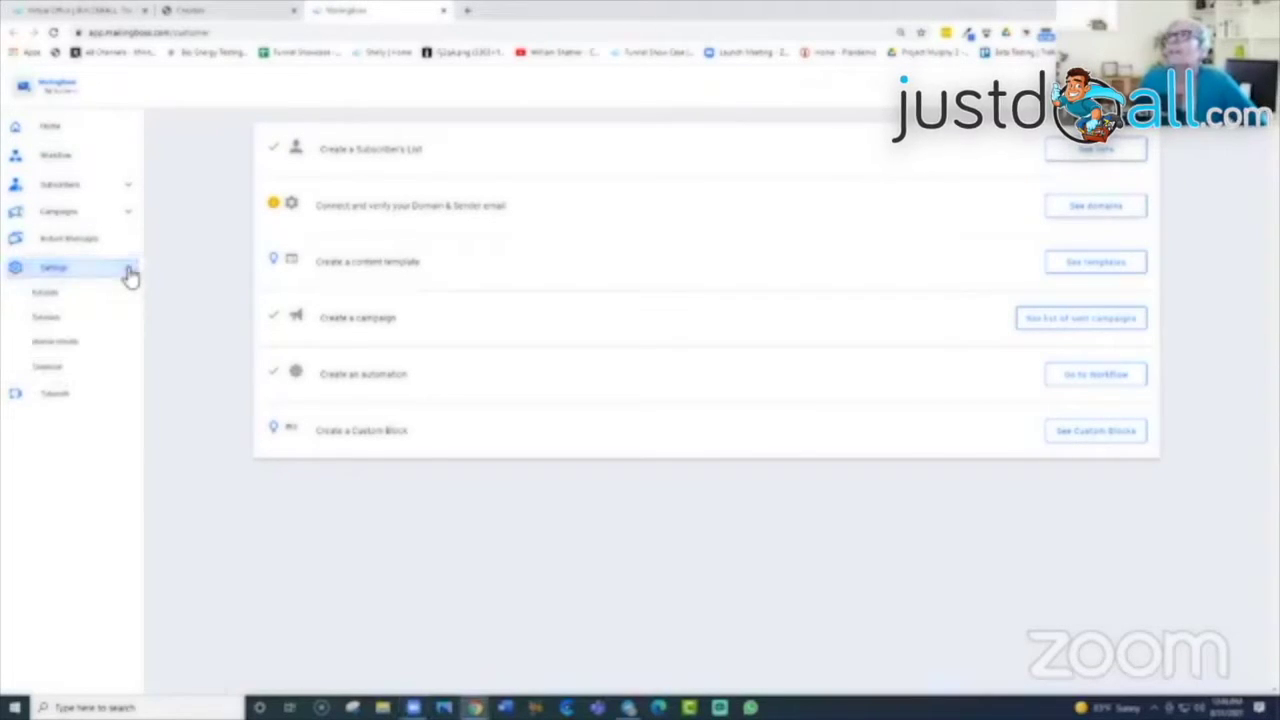
click(47, 296)
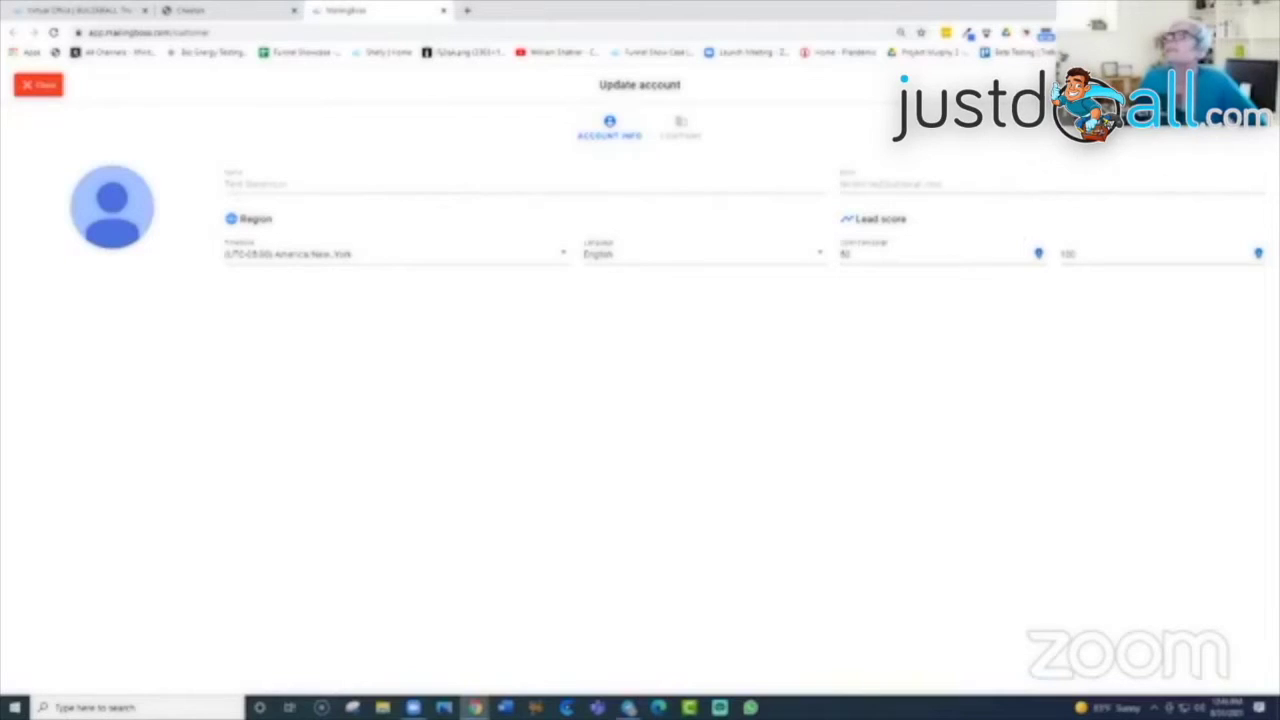
click(680, 126)
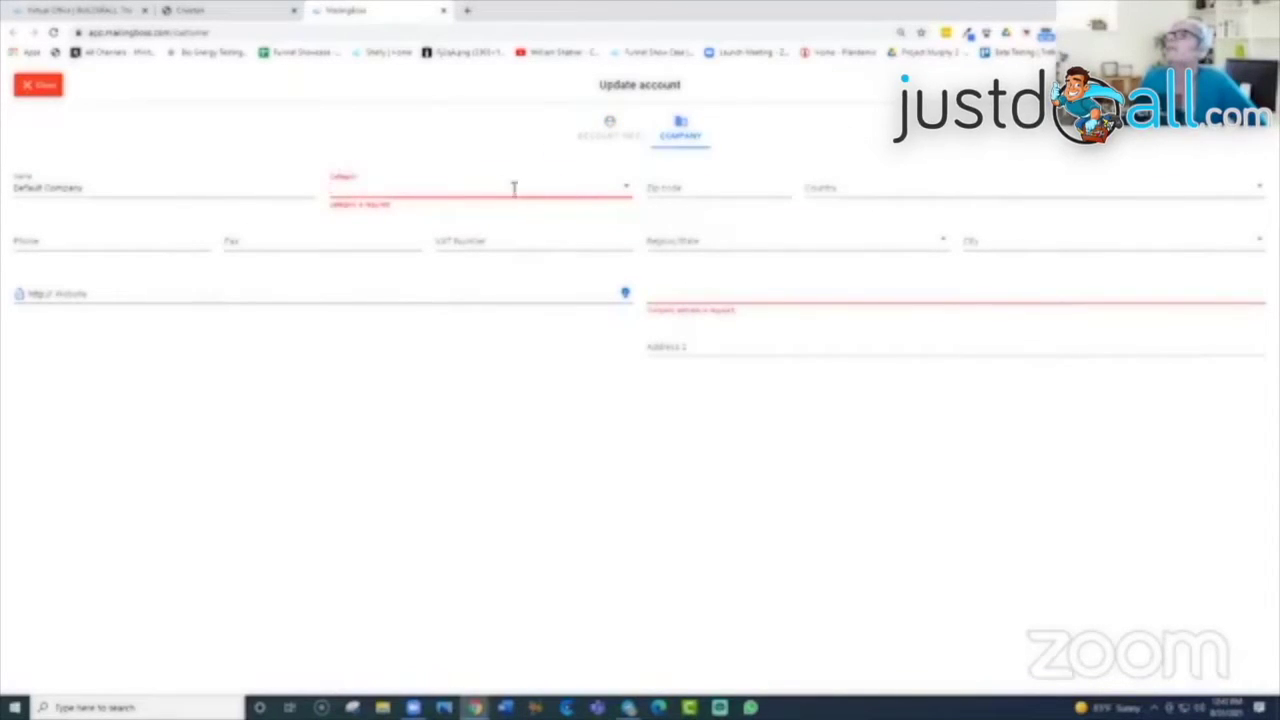
click(627, 187)
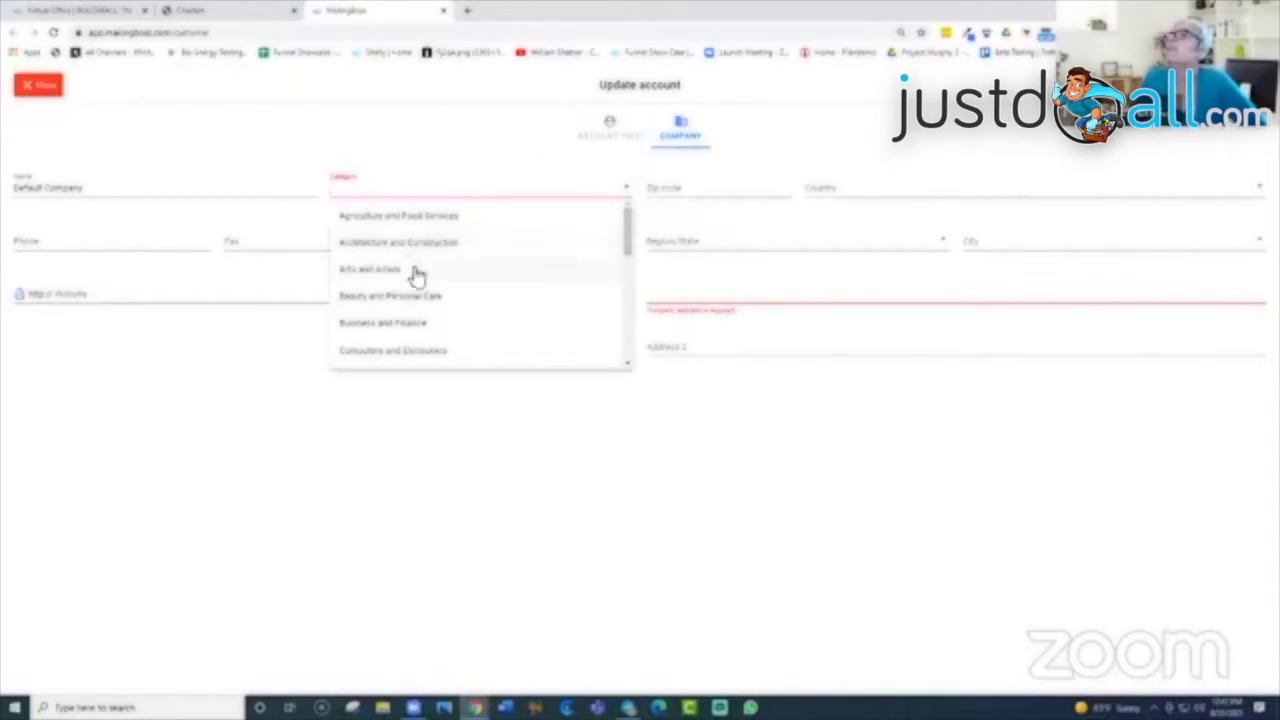
scroll(370, 338, down, 3)
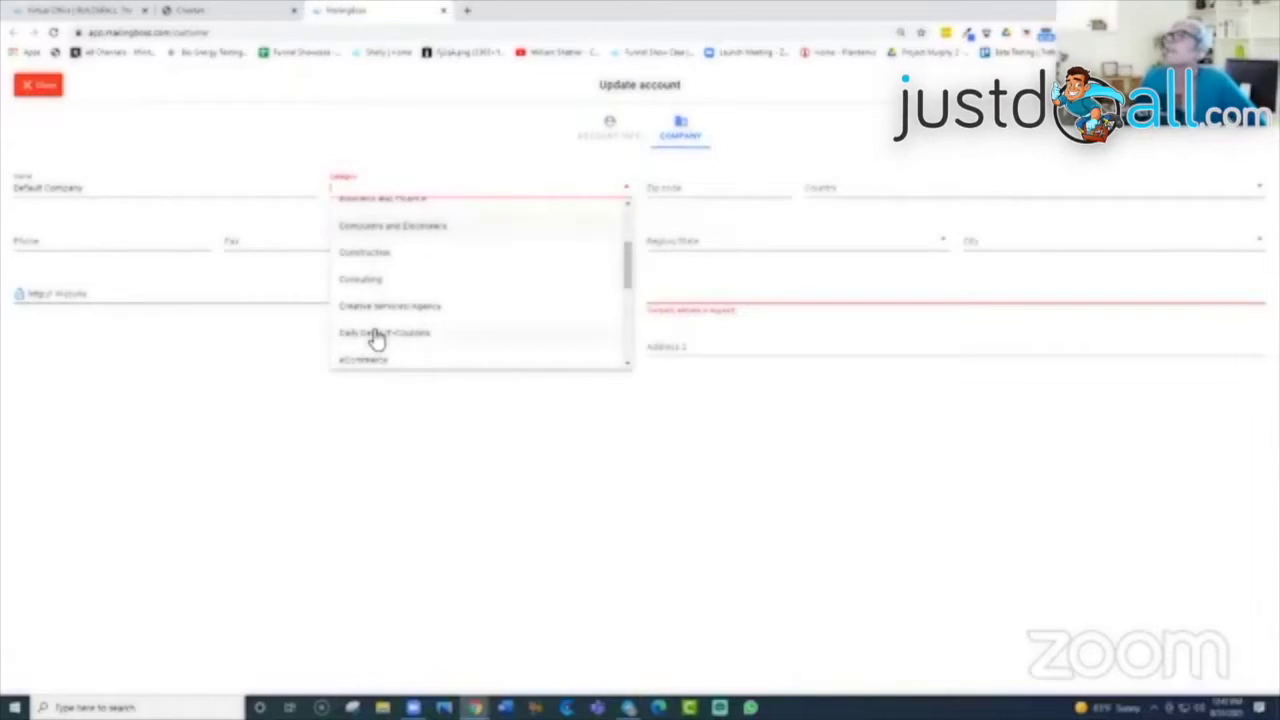
scroll(372, 338, down, 4)
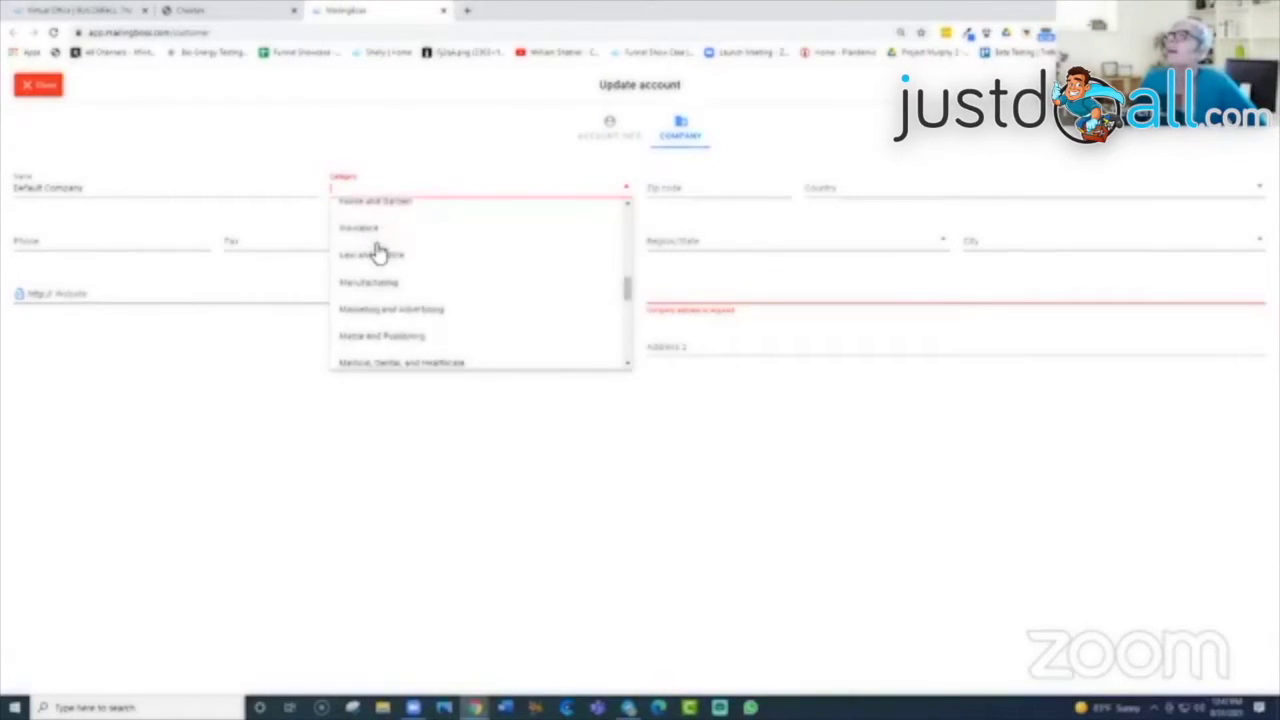
scroll(378, 252, down, 2)
click(30, 85)
click(25, 86)
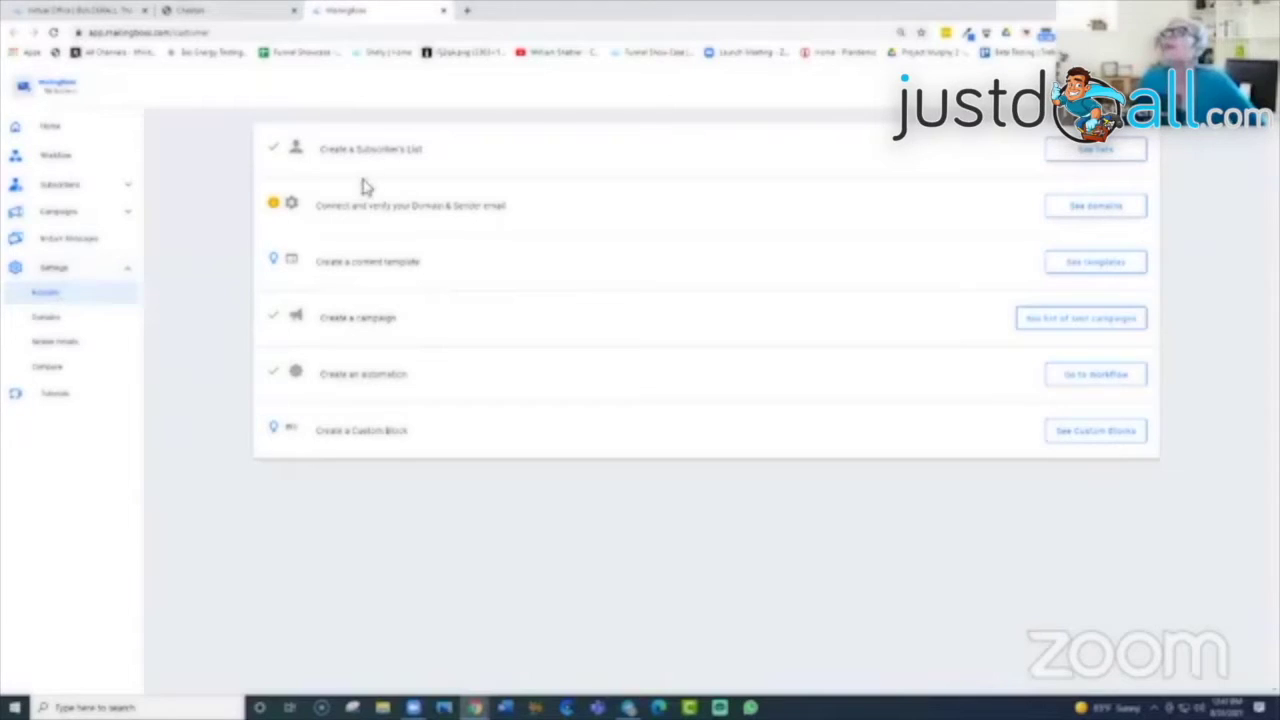
click(45, 320)
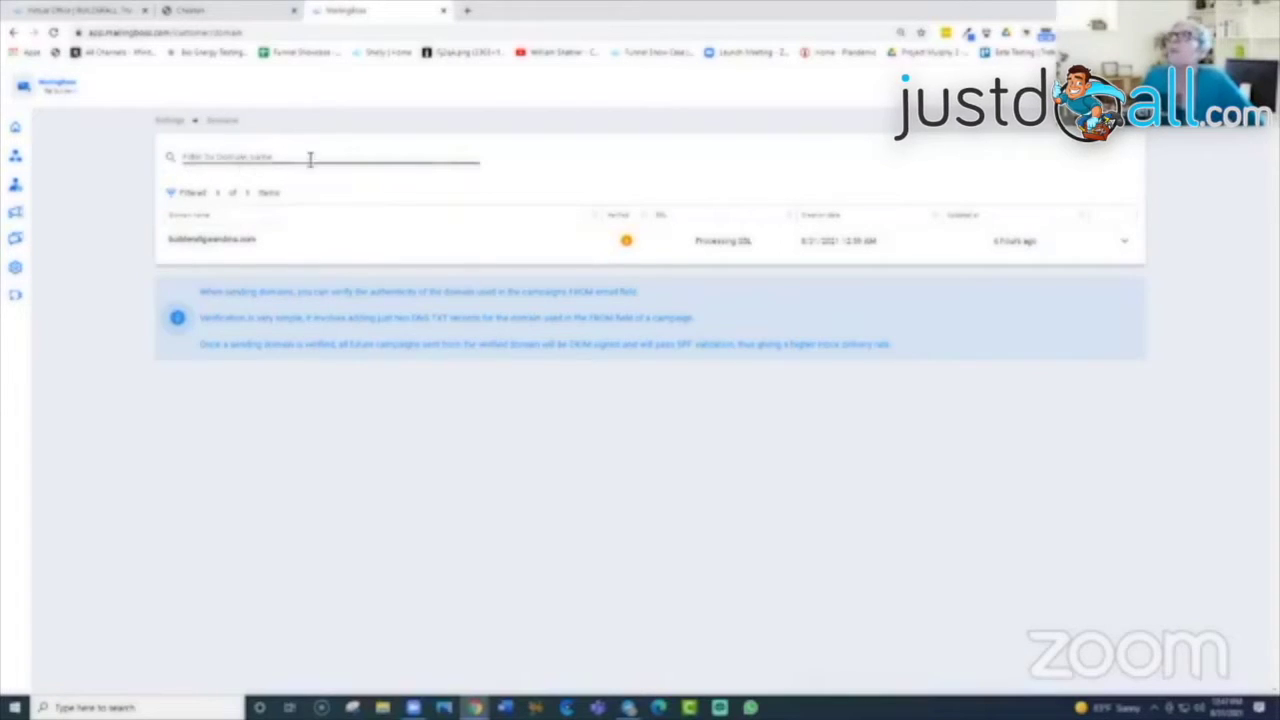
Step: Leave the domain name filter empty and bring up the sending domain's actions menu
click(304, 160)
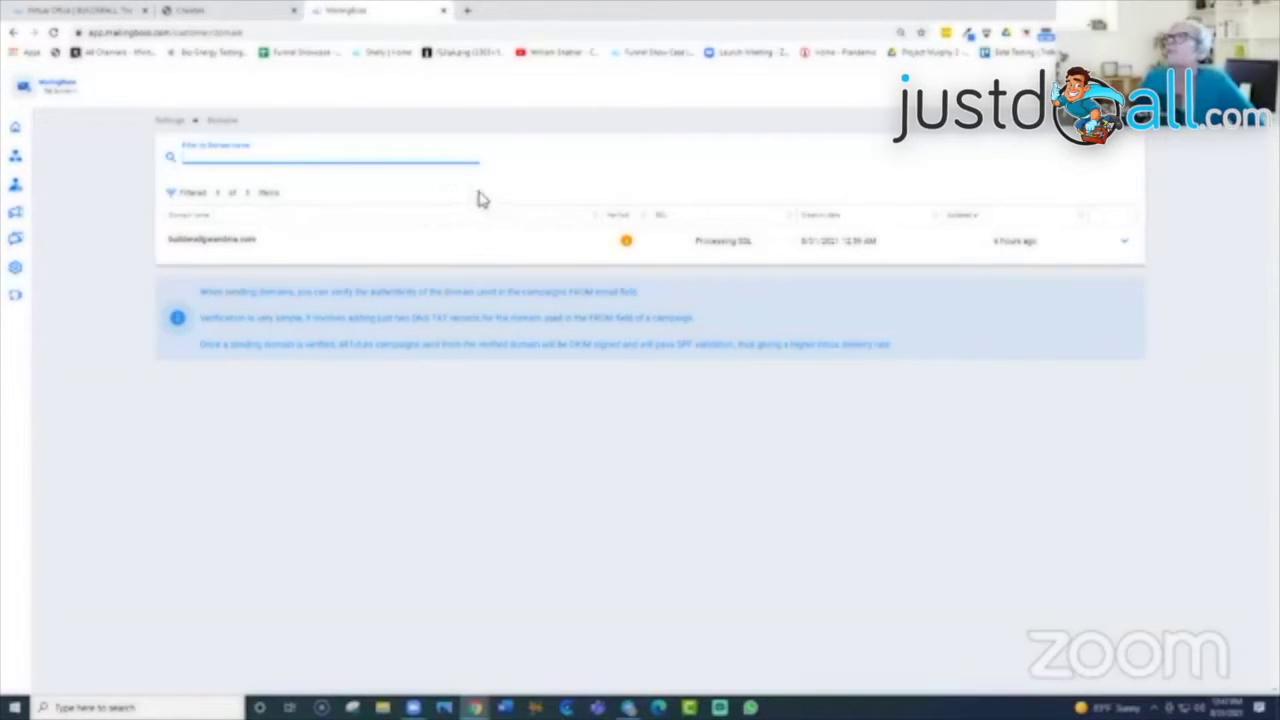
click(310, 203)
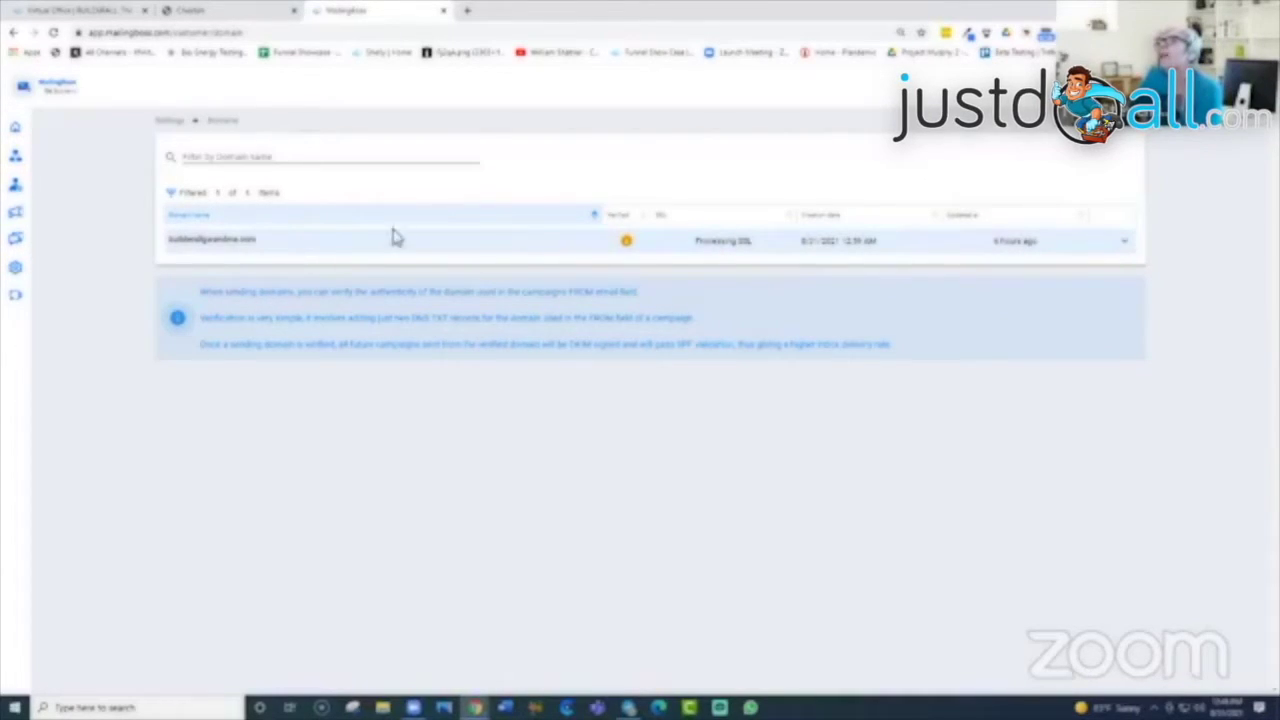
click(1124, 244)
Step: Re-run DNS record verification for the sending domain
click(1026, 209)
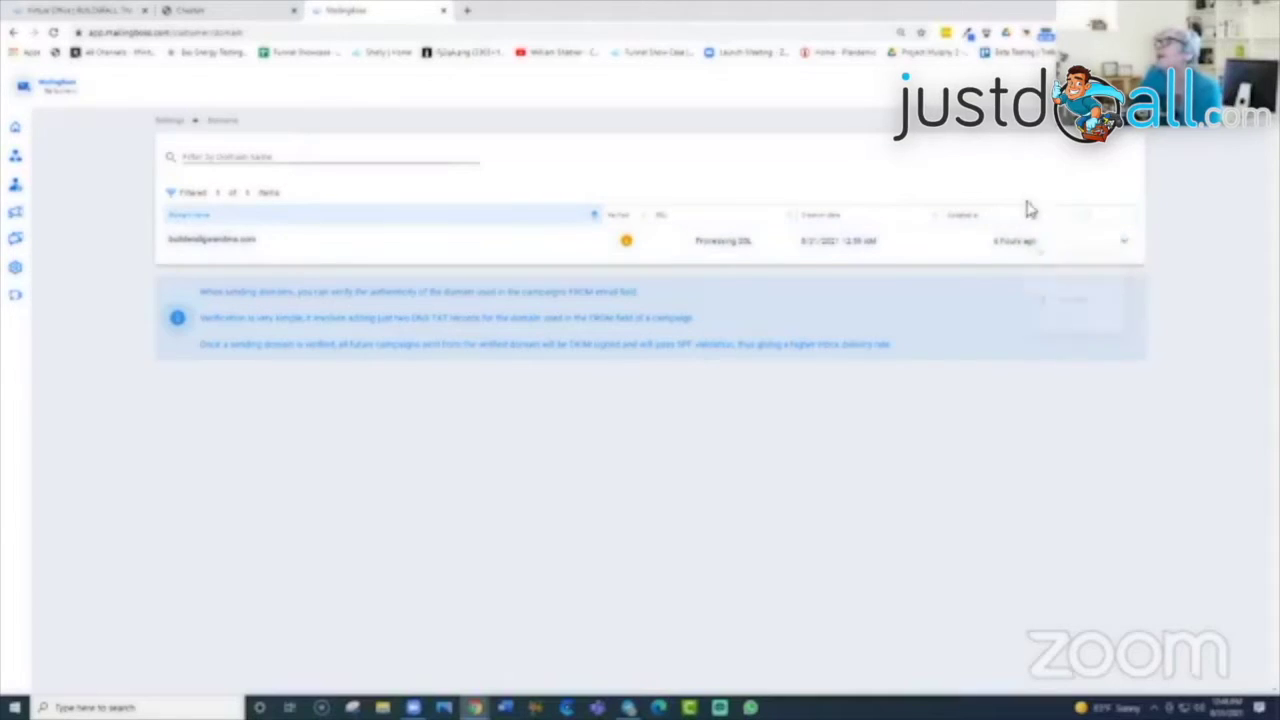
click(1124, 244)
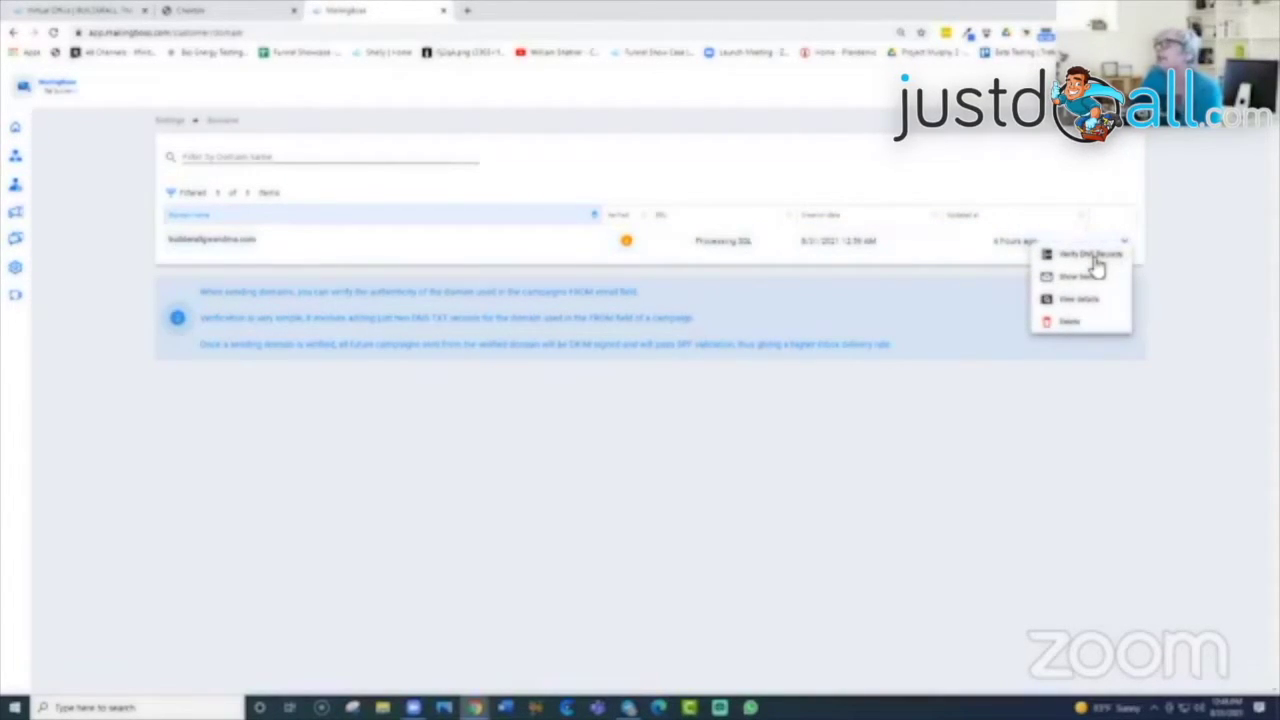
click(1094, 257)
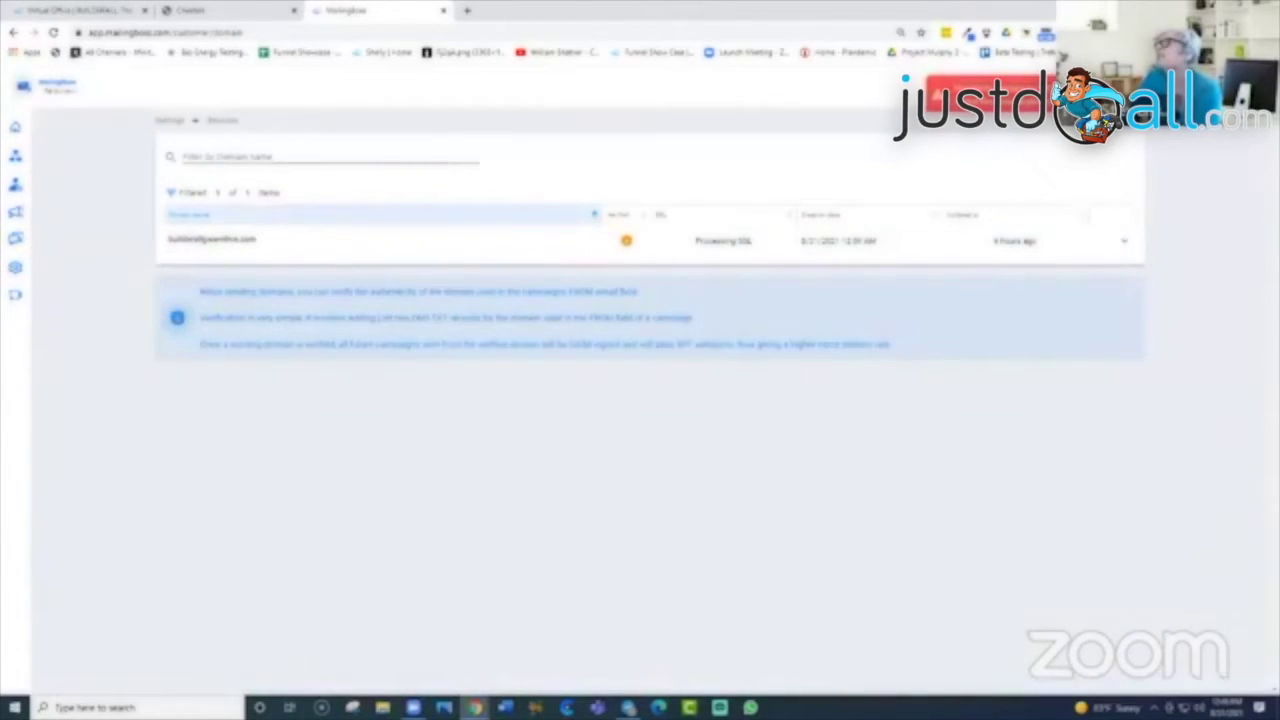
Step: View the domain's senders, close the sender page, and reopen the domain's actions menu
click(1126, 243)
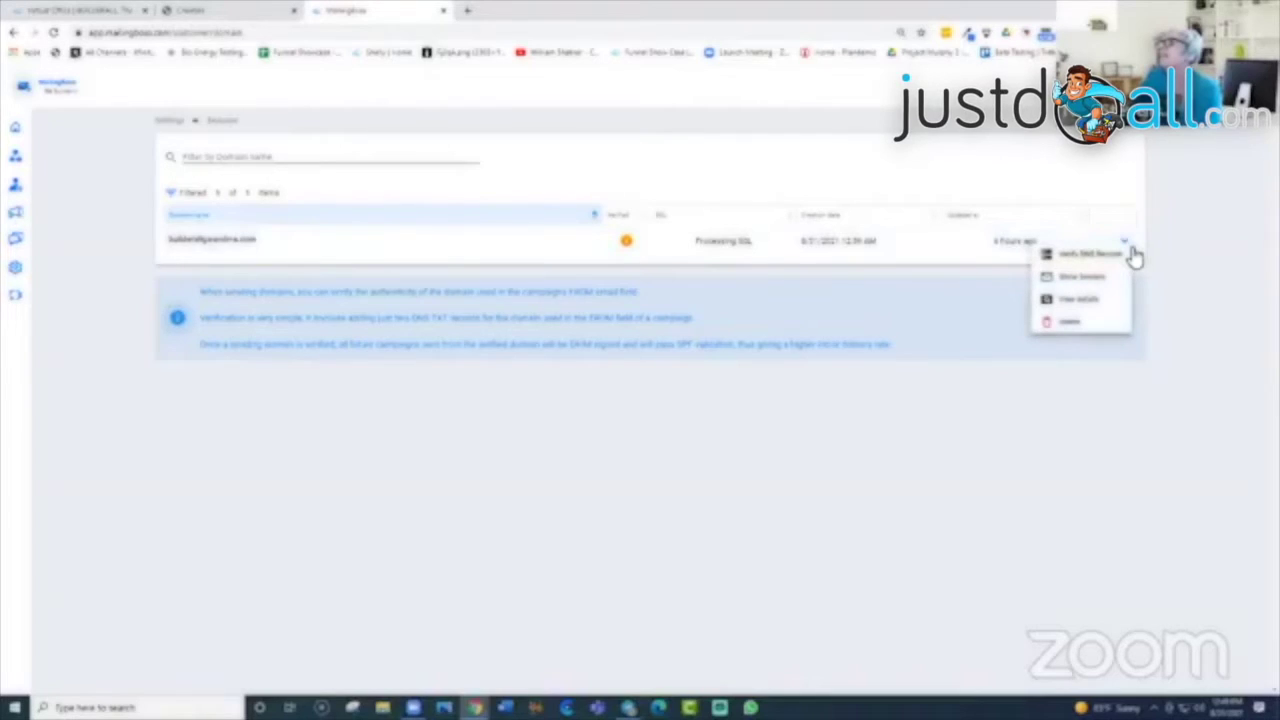
click(1130, 250)
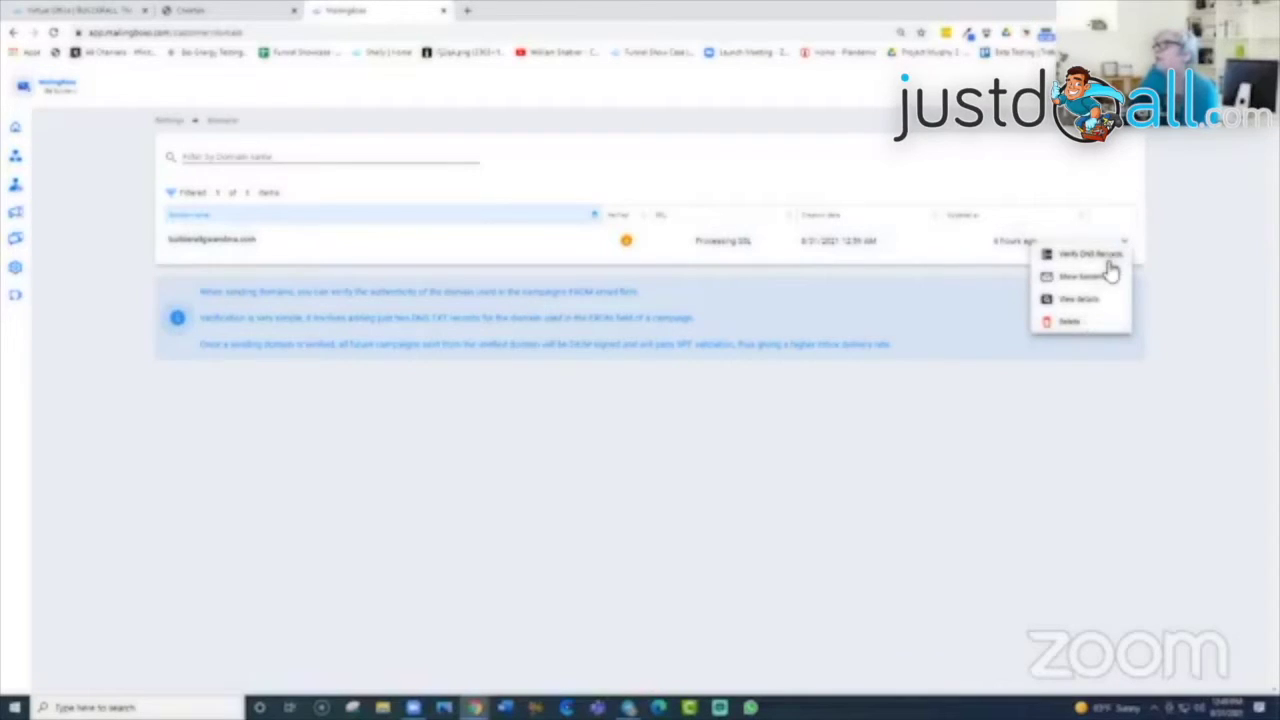
click(1097, 278)
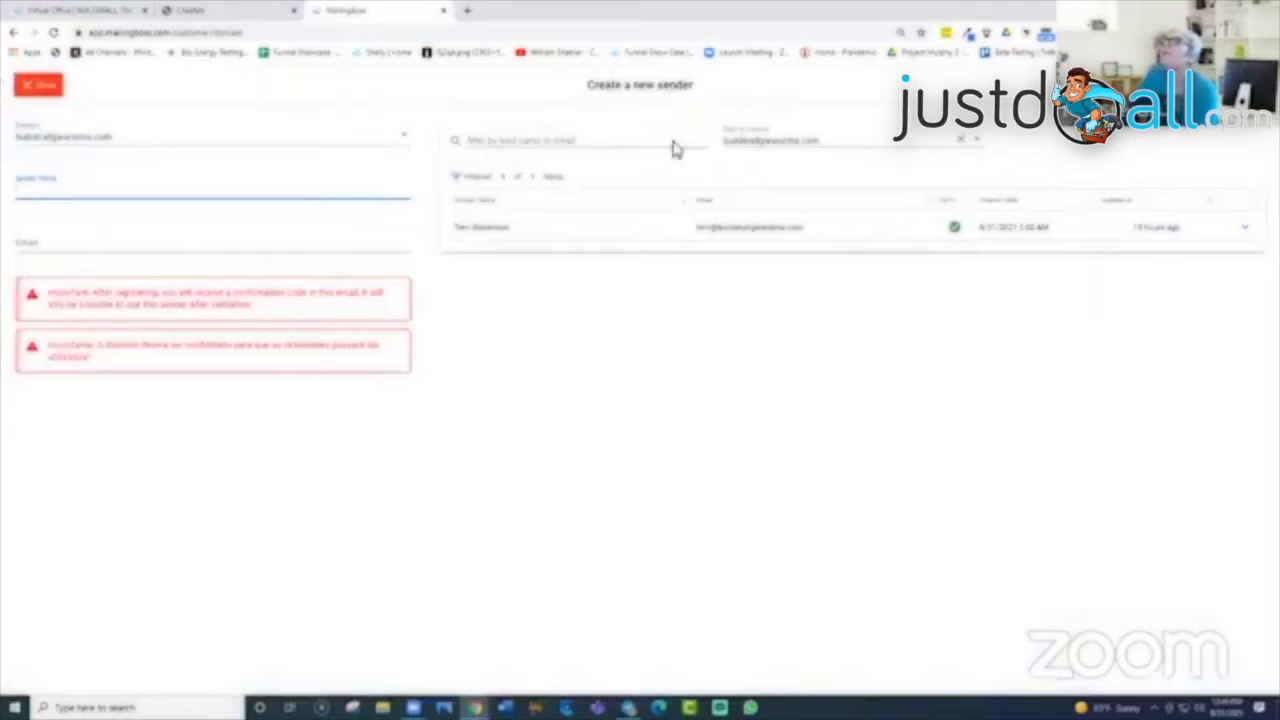
click(38, 86)
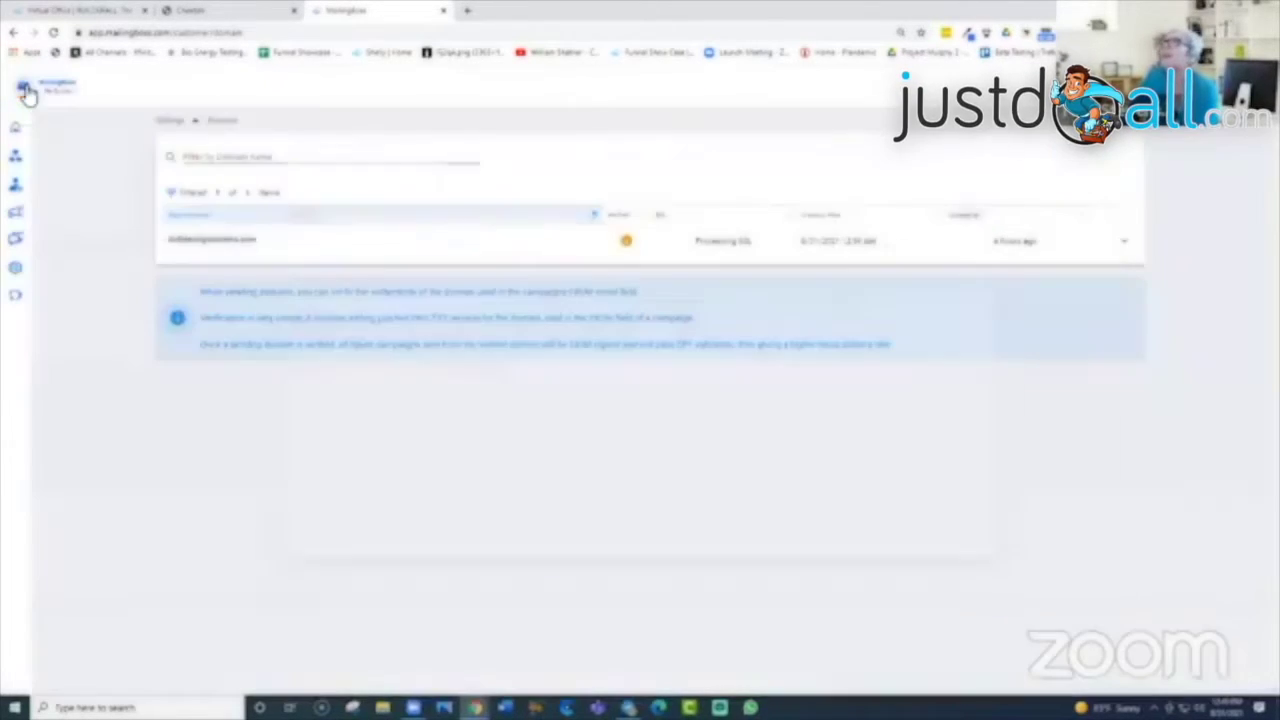
click(1120, 245)
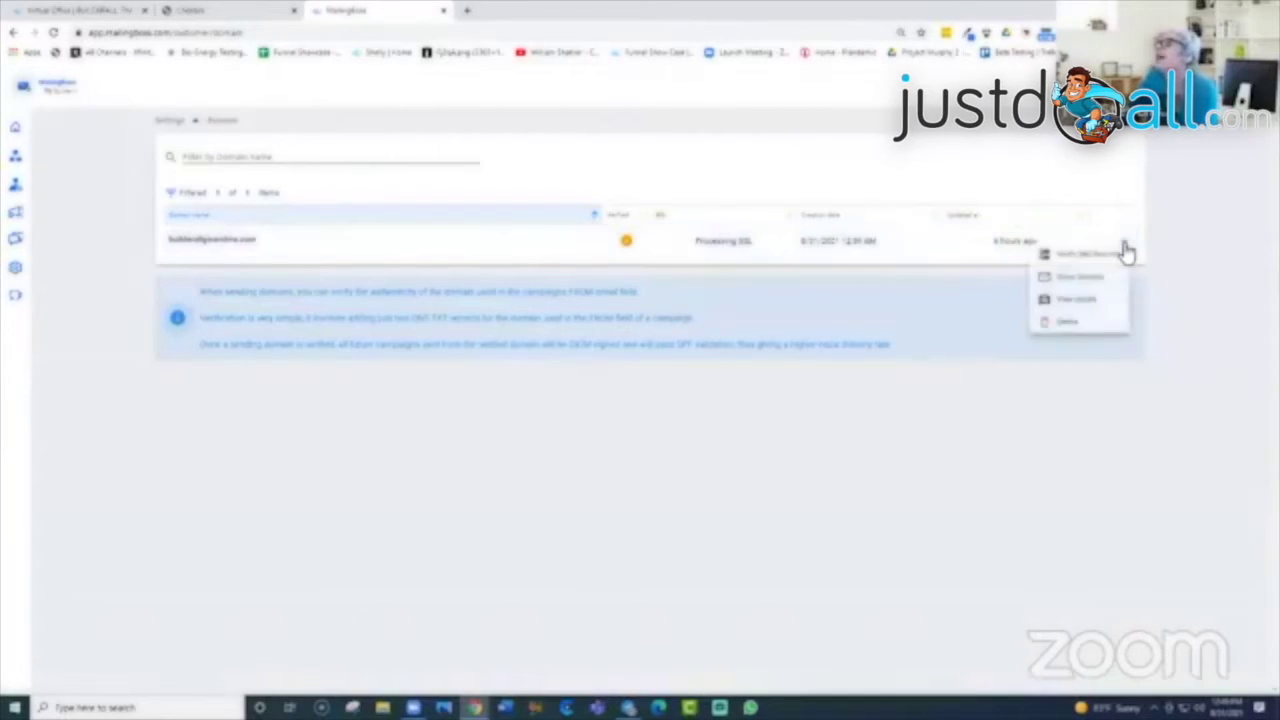
click(1094, 300)
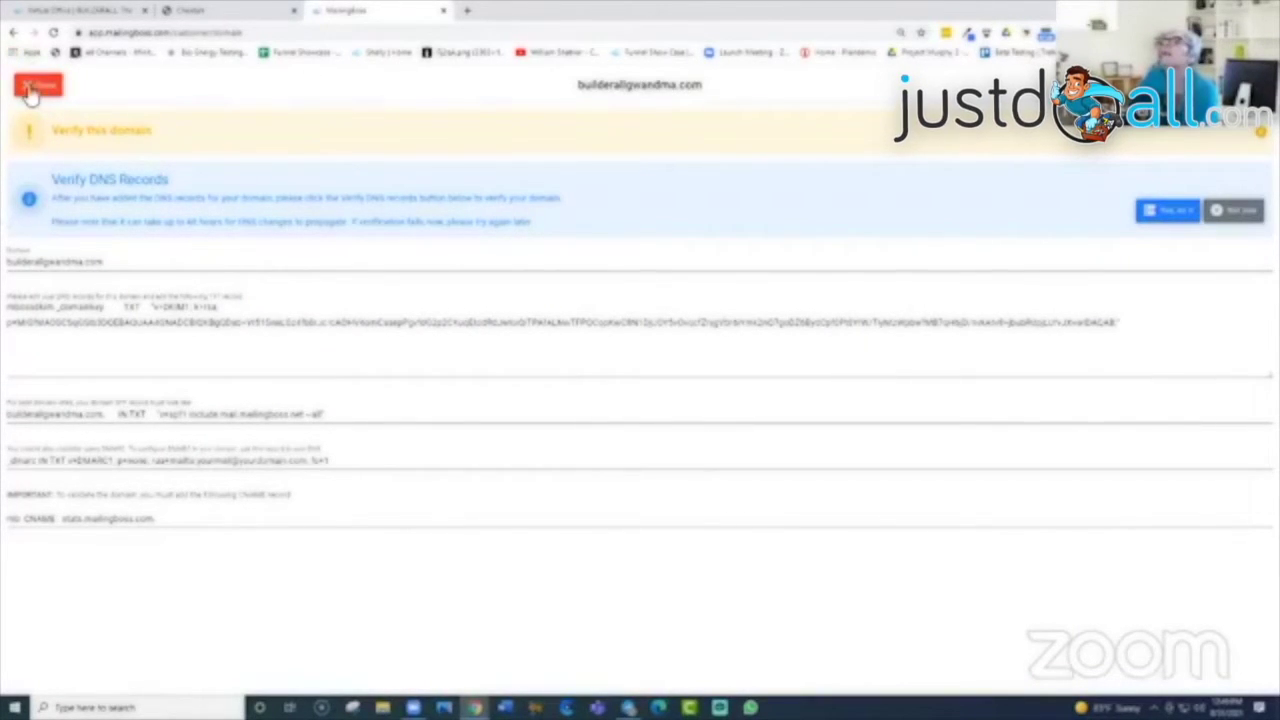
click(38, 87)
click(1124, 243)
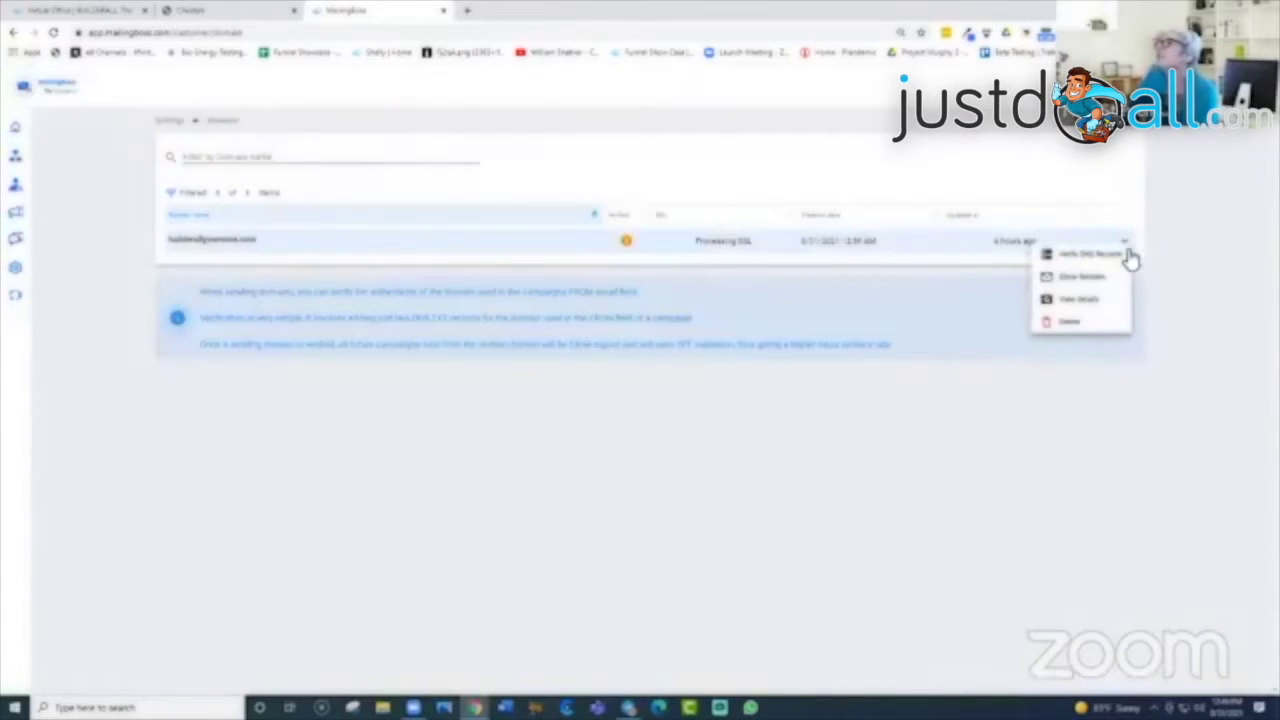
click(1150, 258)
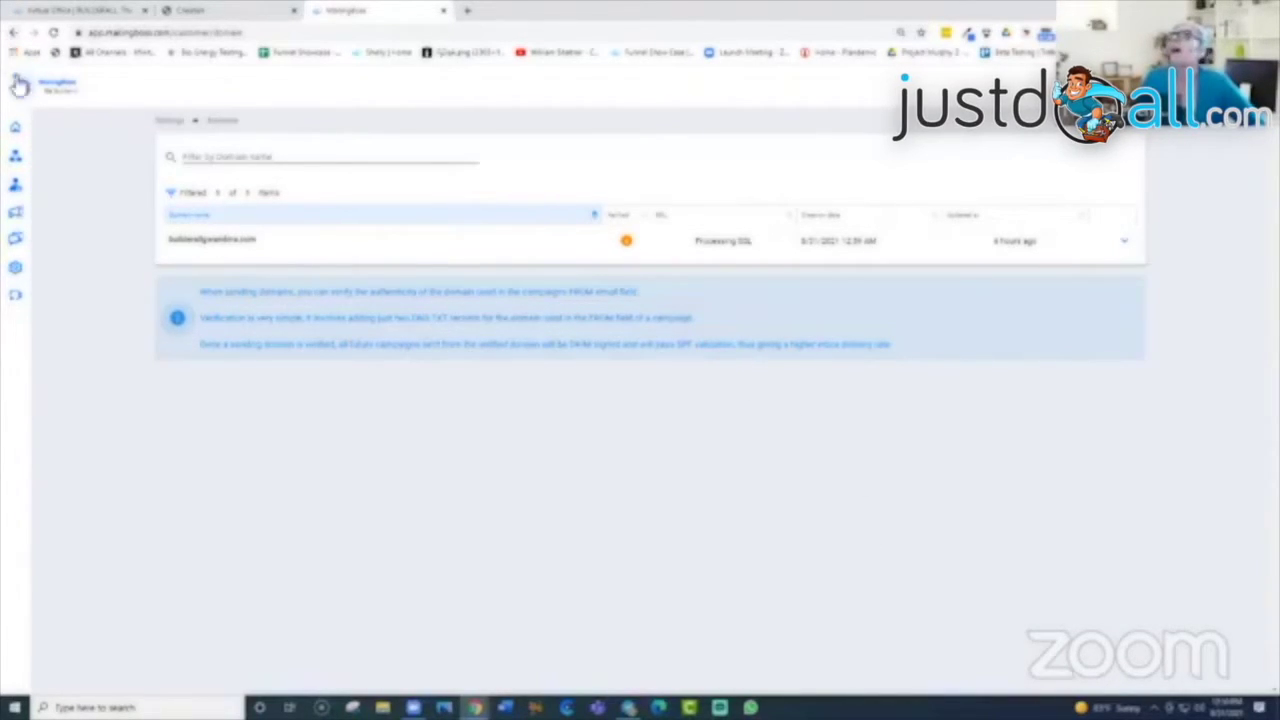
mouse_move(8, 225)
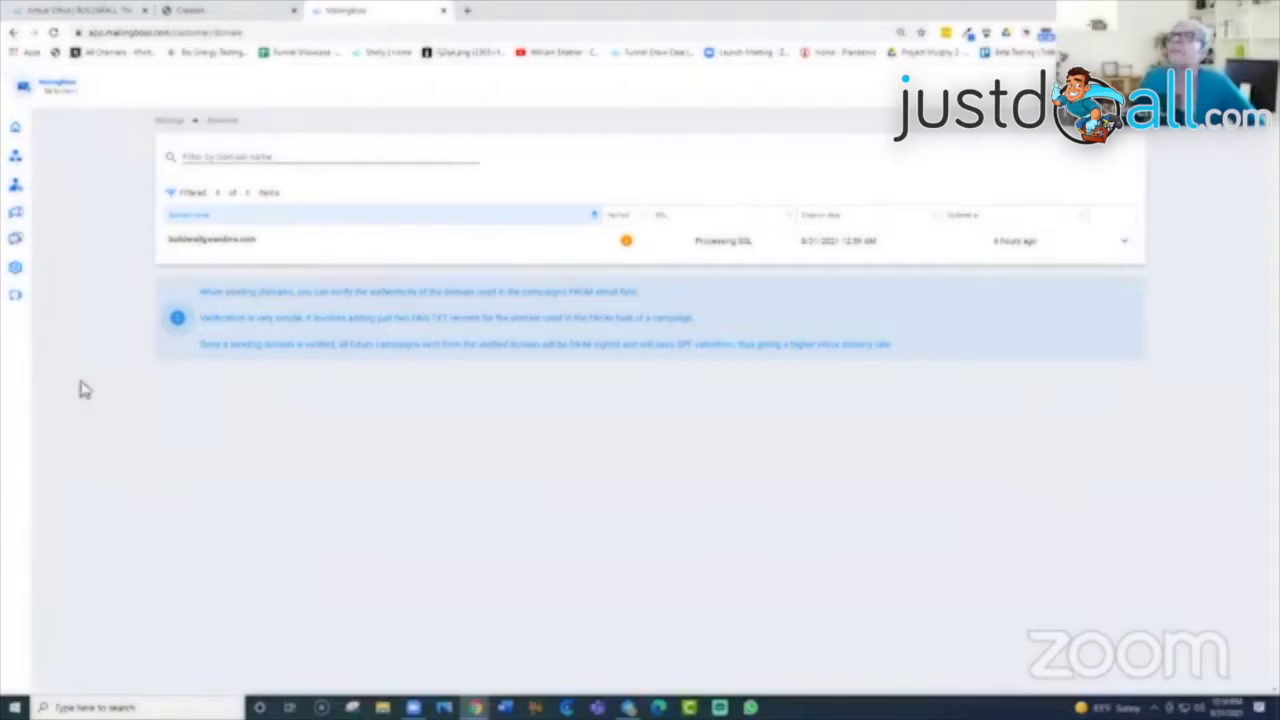
mouse_move(22, 126)
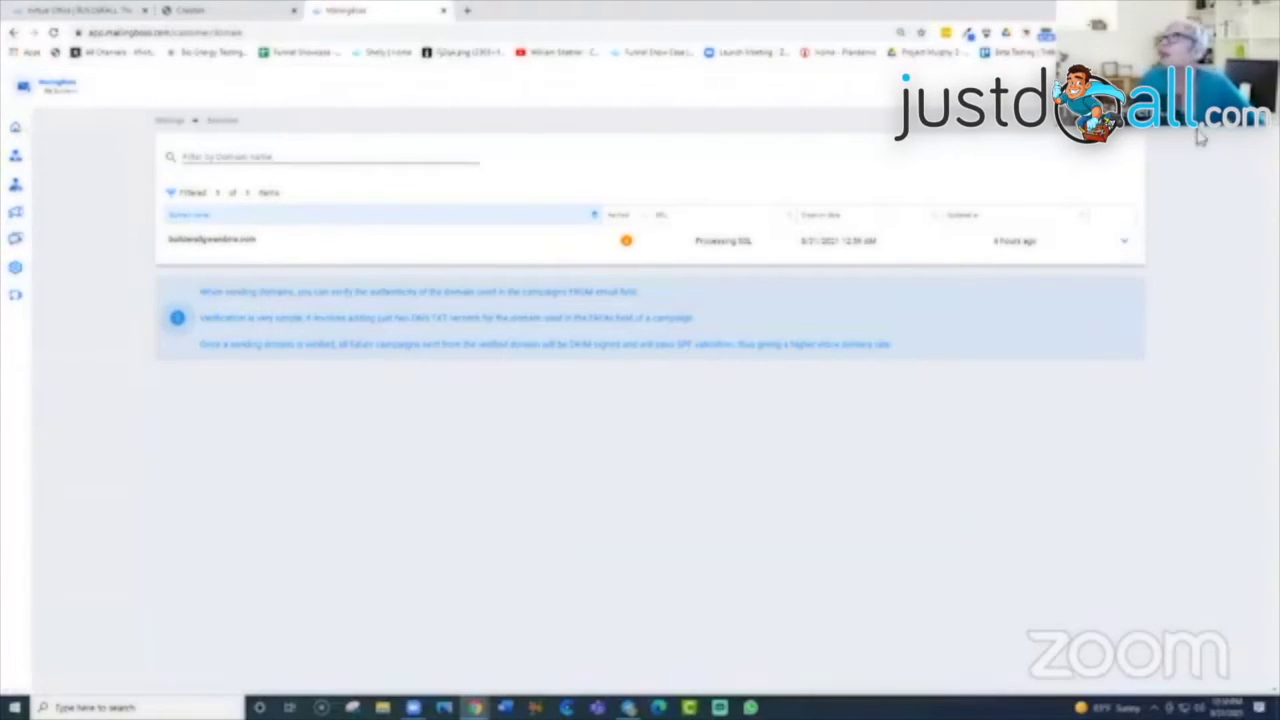
Step: Begin a new domain for Default Company, type bue.com, then delete it and close unsaved
click(1090, 121)
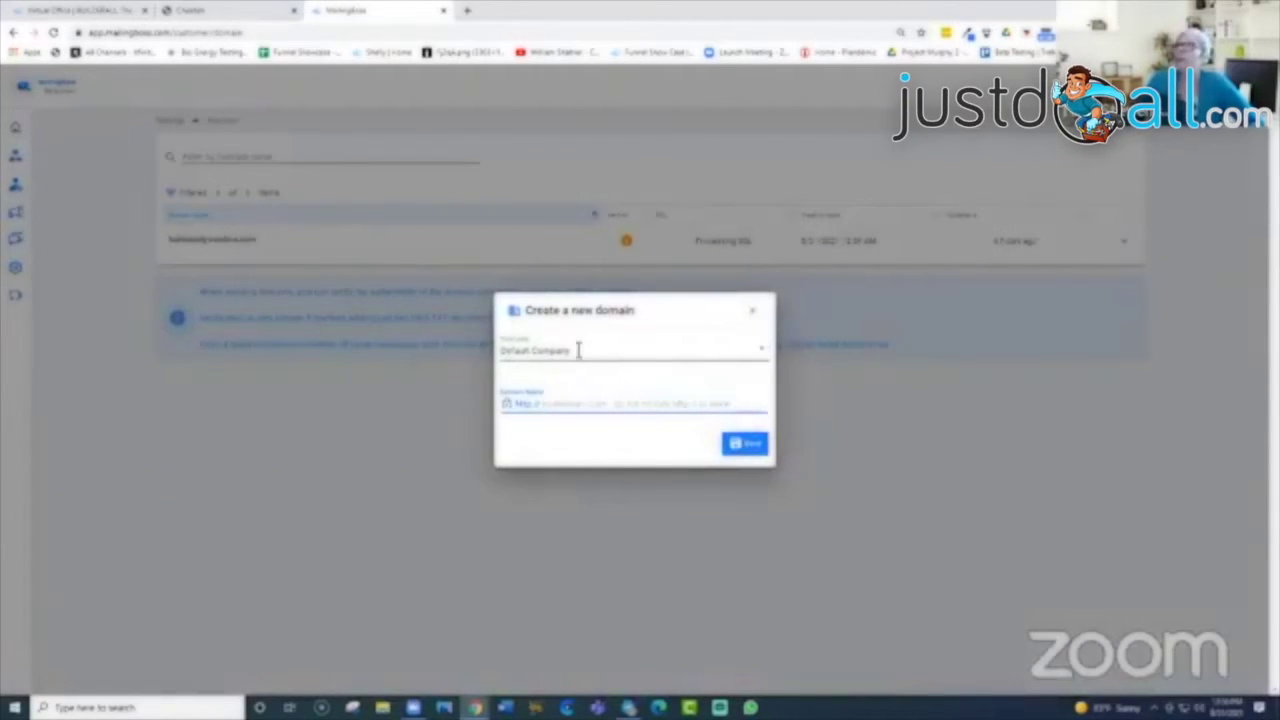
click(764, 349)
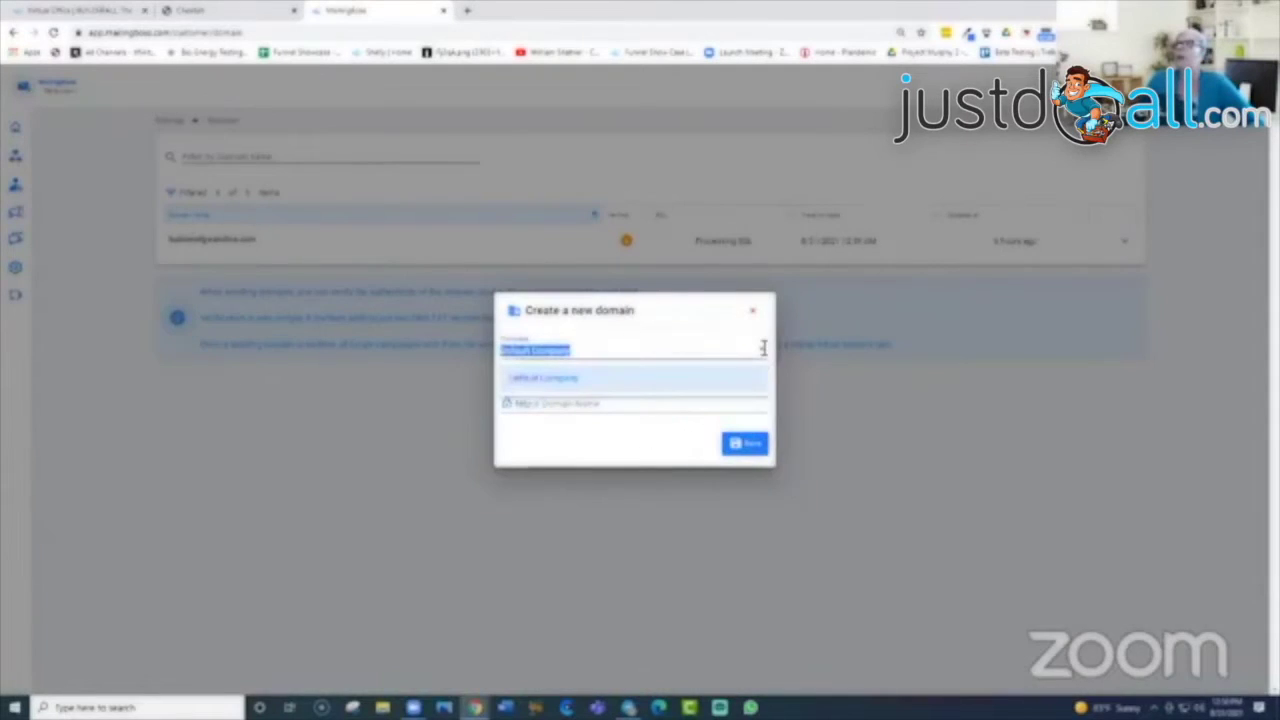
click(600, 385)
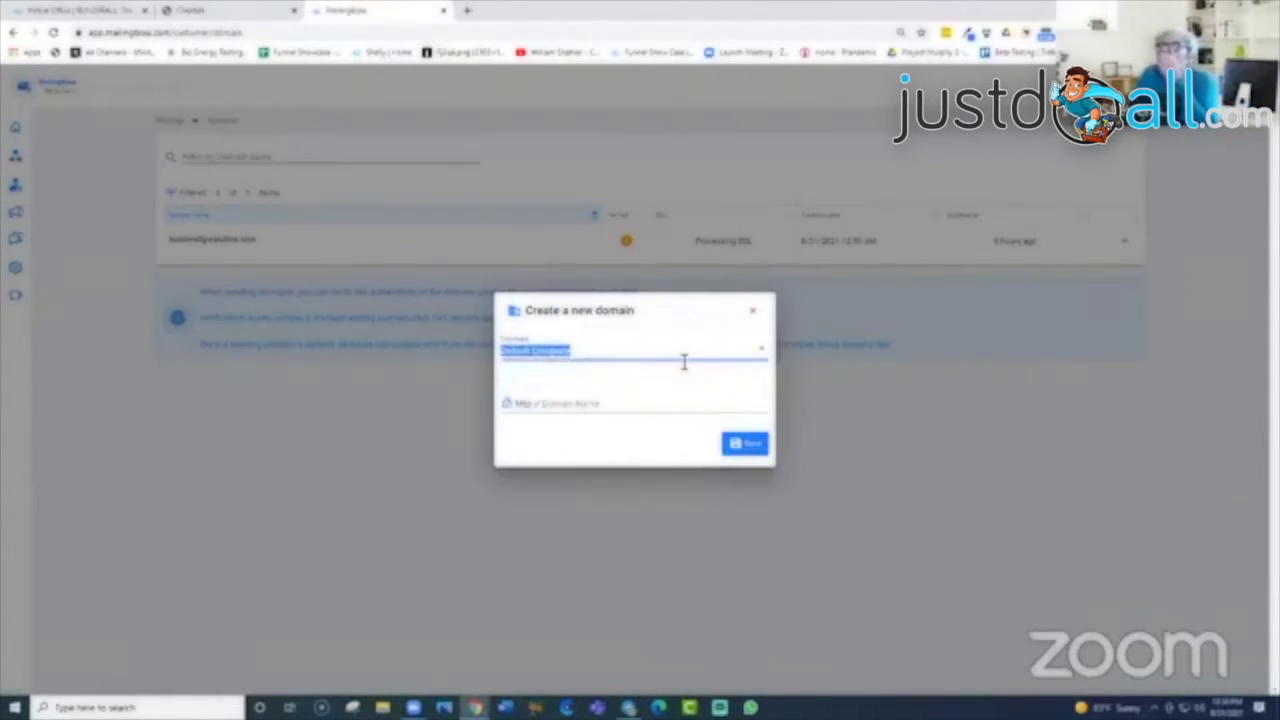
click(613, 406)
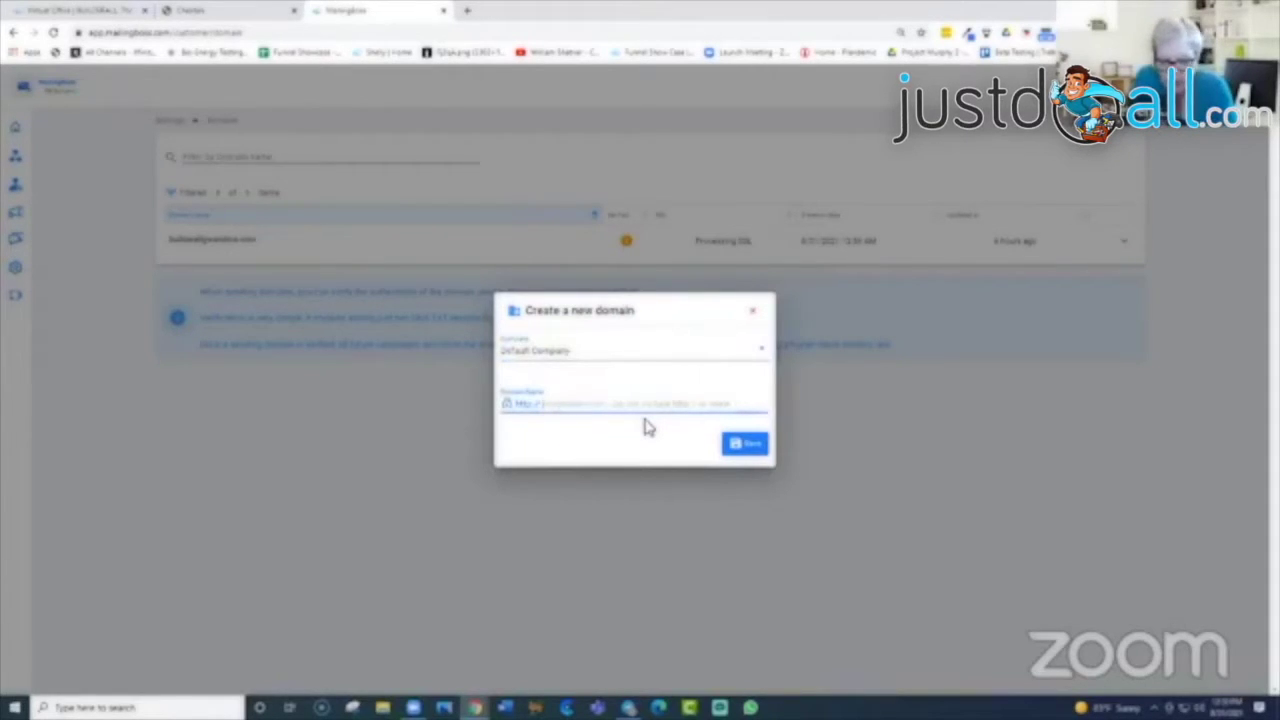
text(bu)
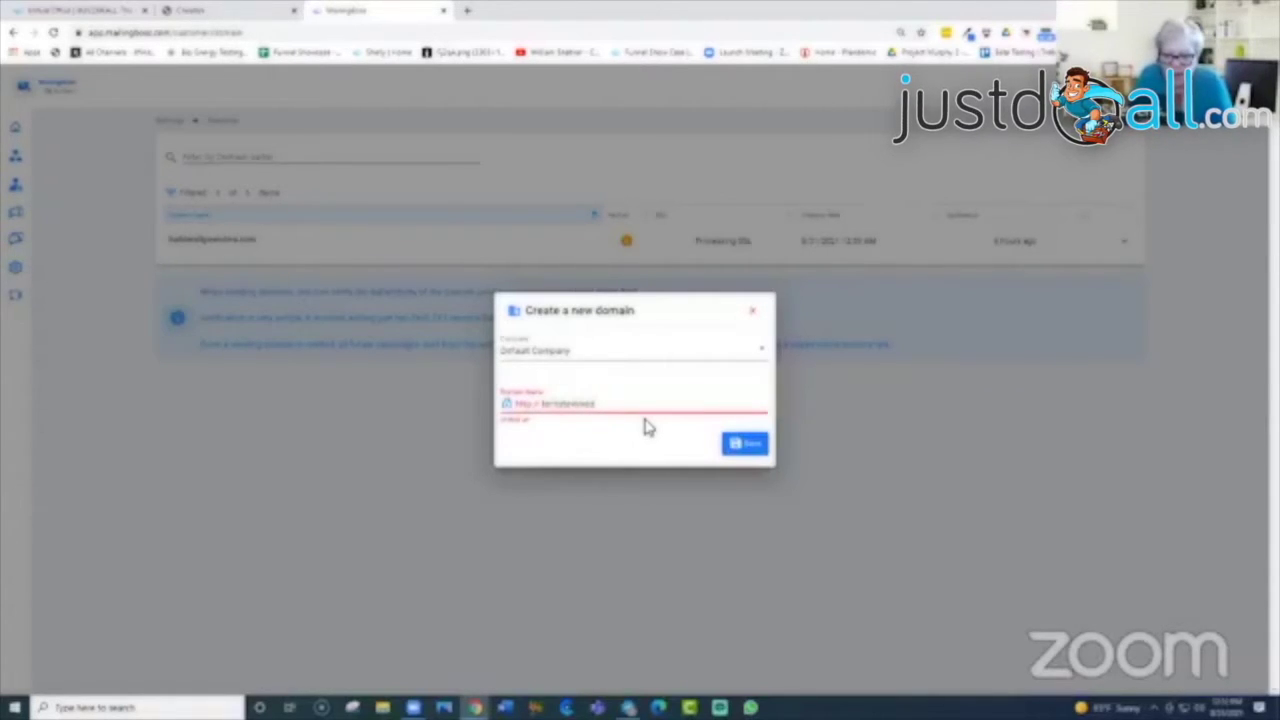
text(e)
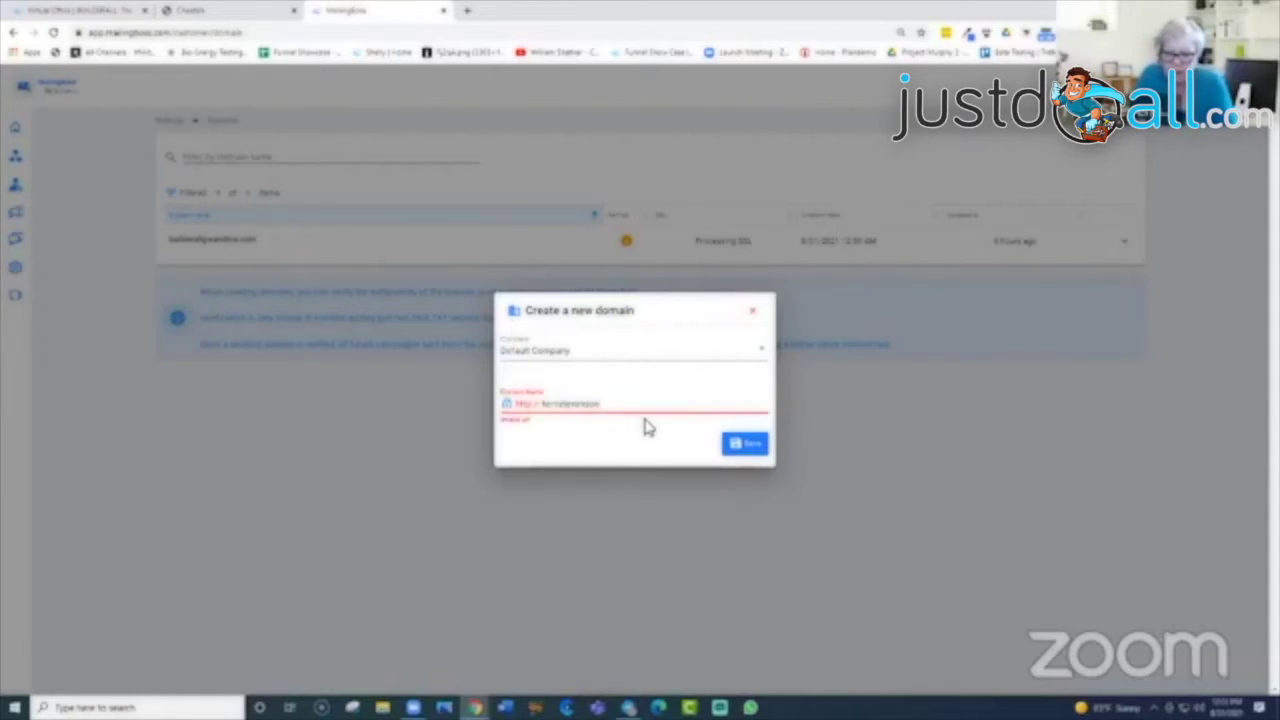
text(.com)
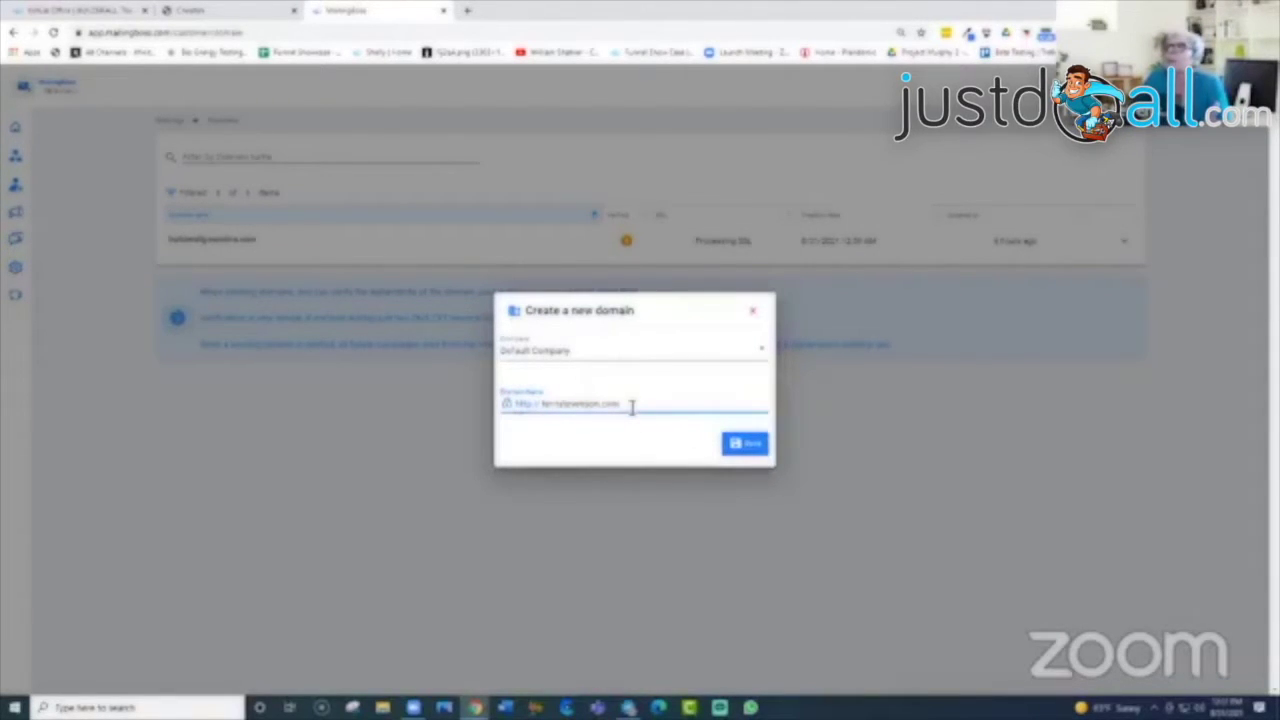
drag(630, 404, 541, 410)
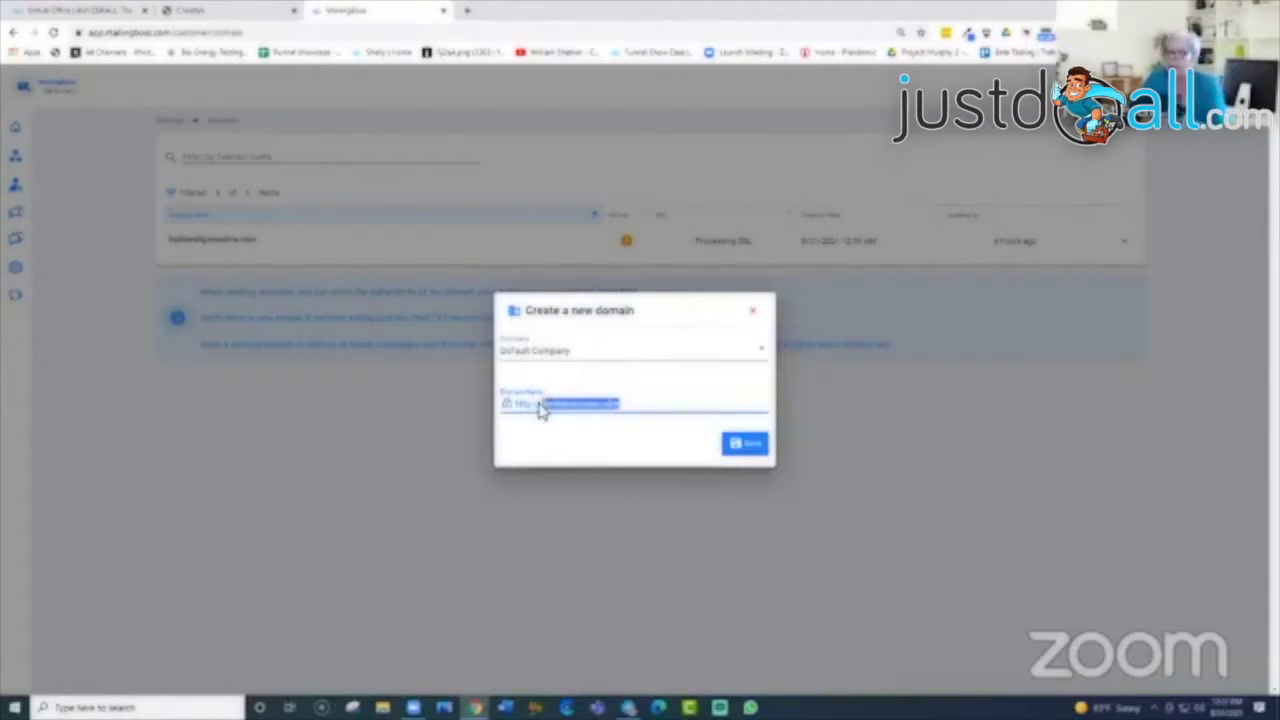
key(BackSpace)
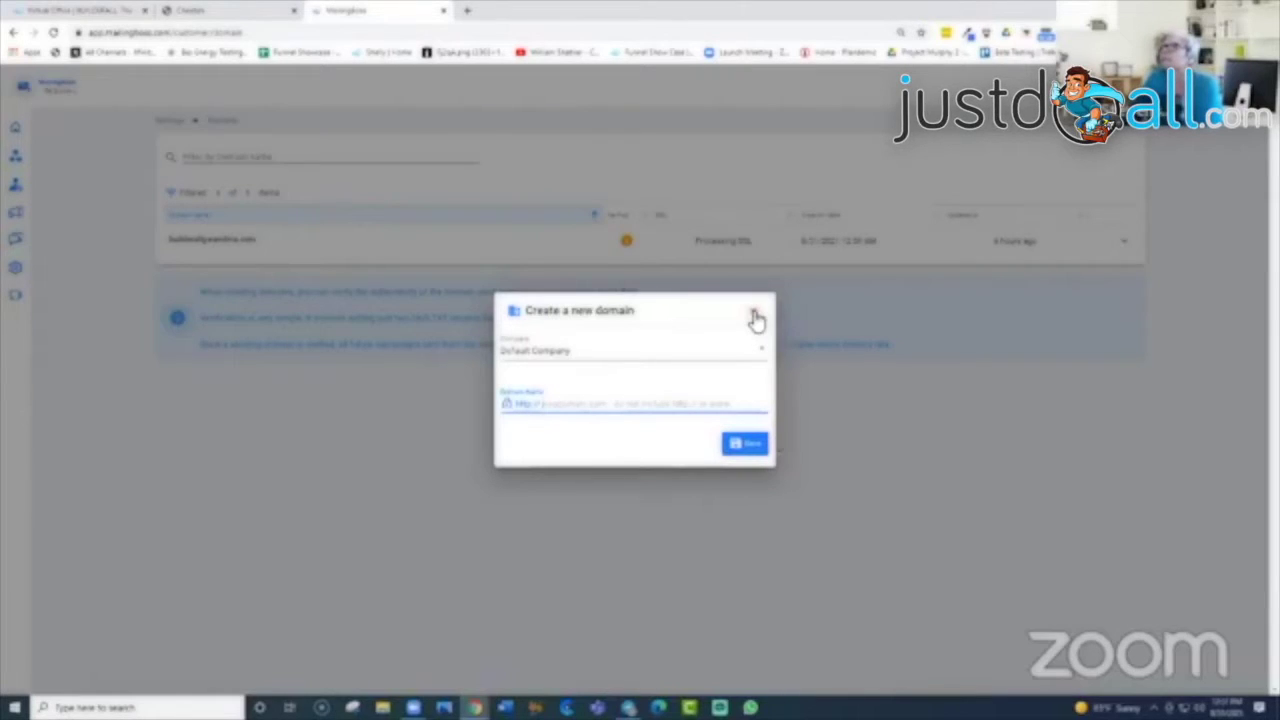
click(756, 316)
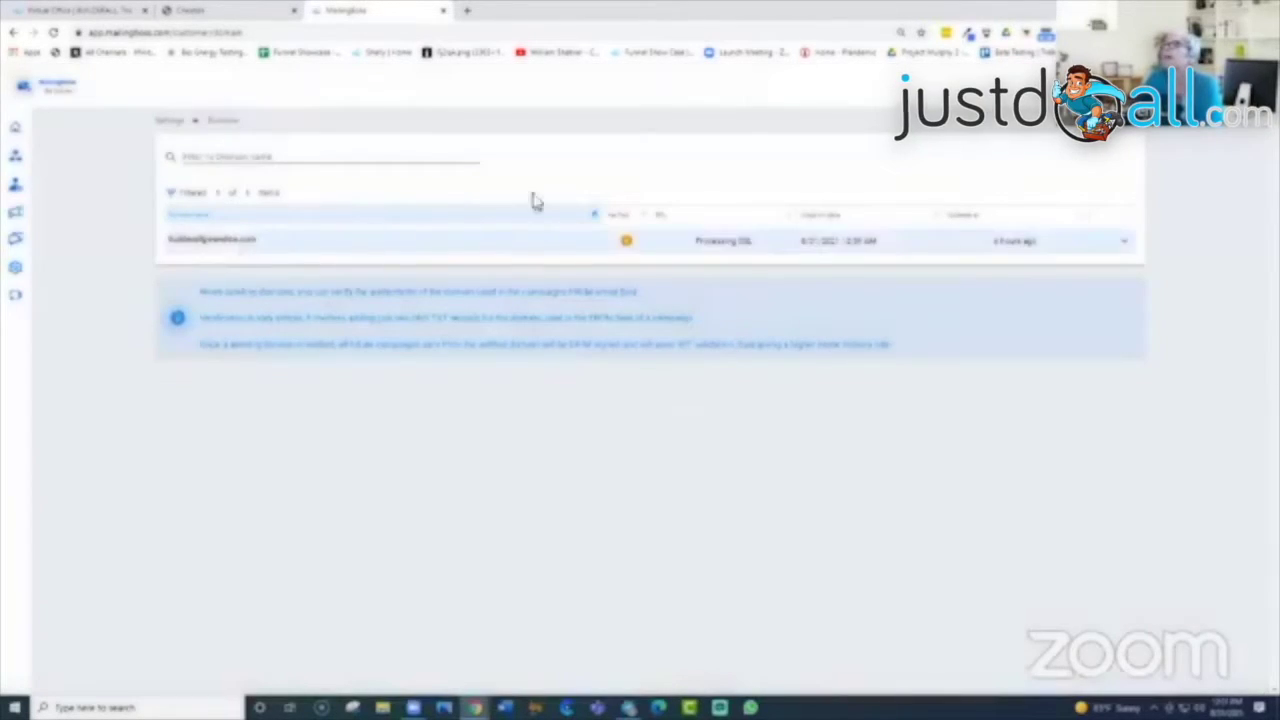
Step: Go to Settings > Sender Emails to see the verified sender address
mouse_move(29, 183)
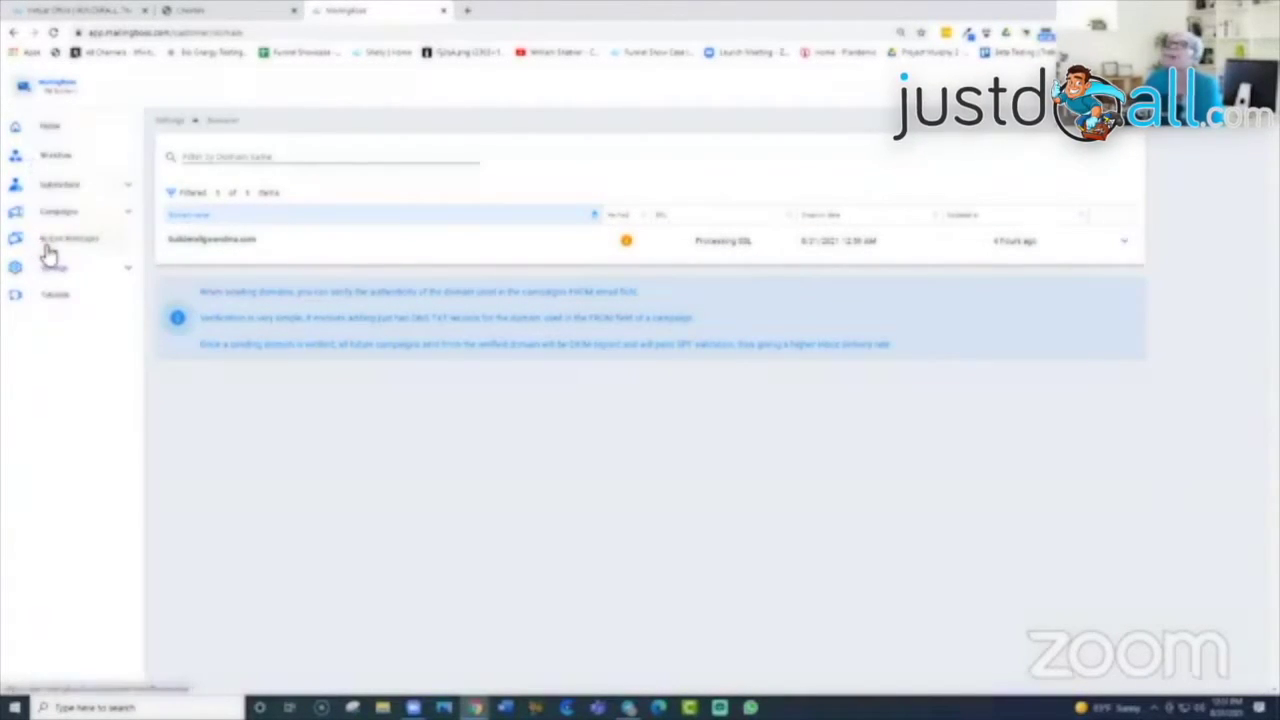
click(128, 272)
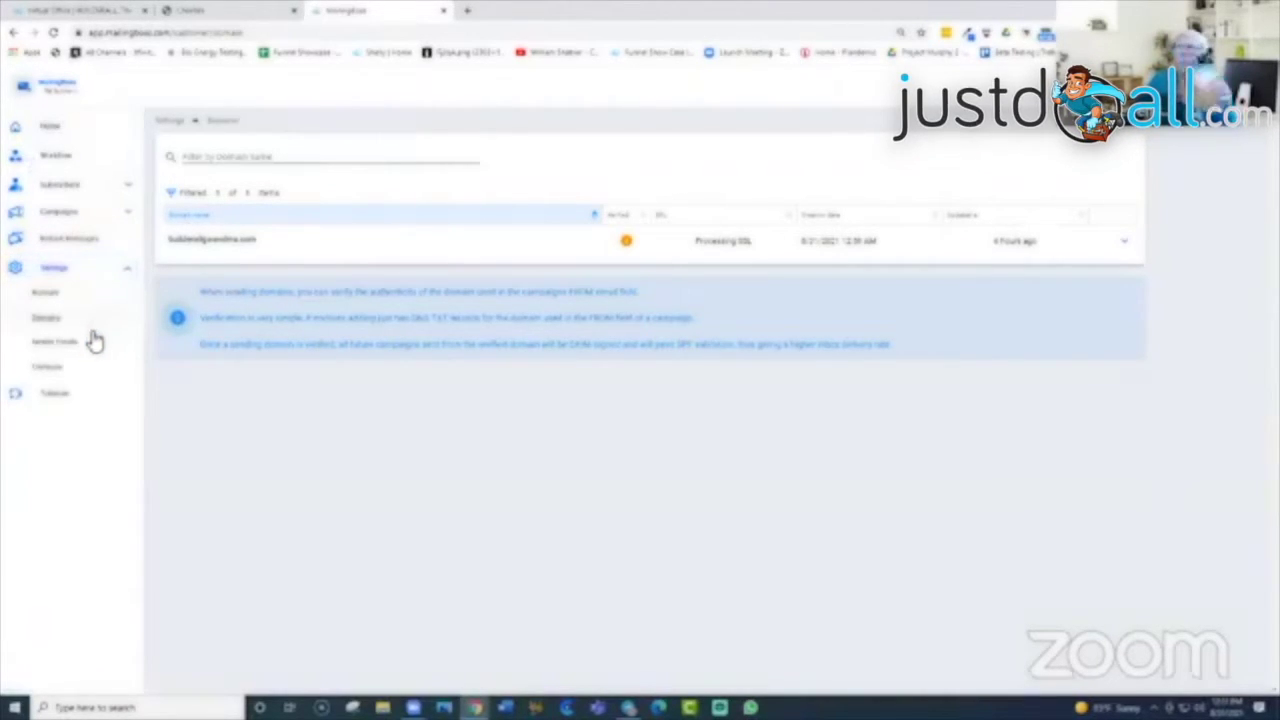
click(55, 343)
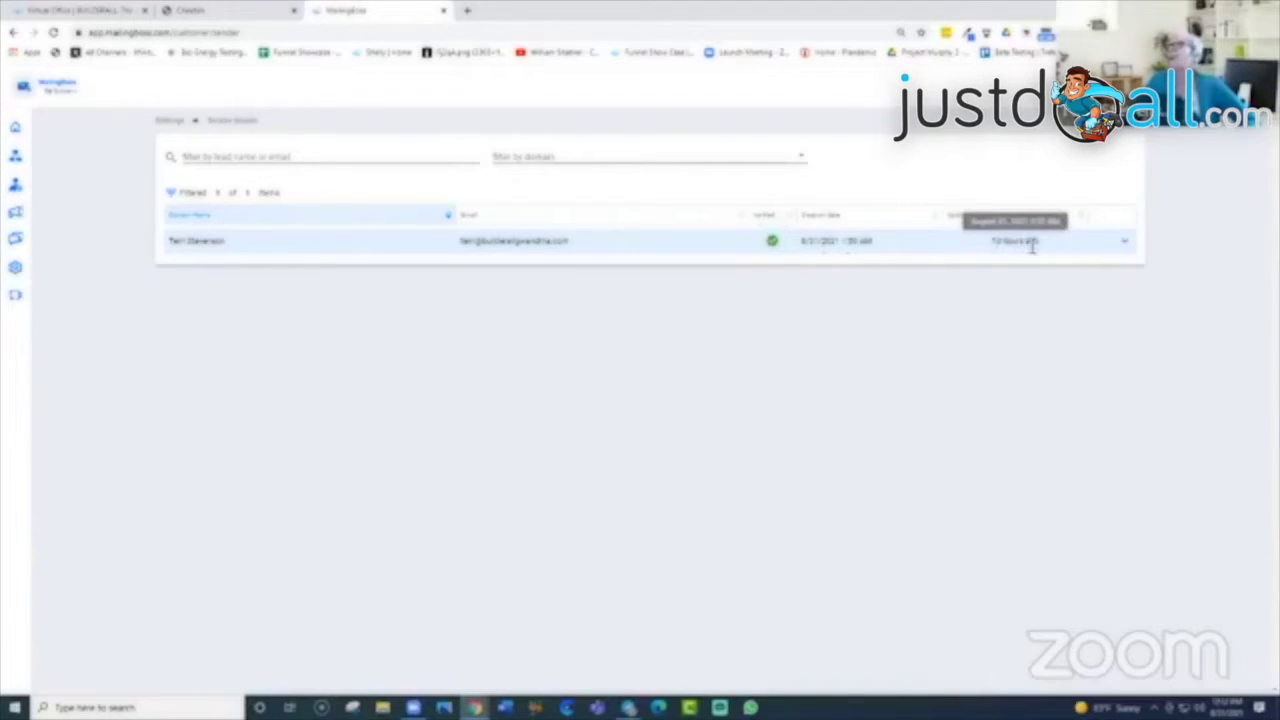
click(1125, 250)
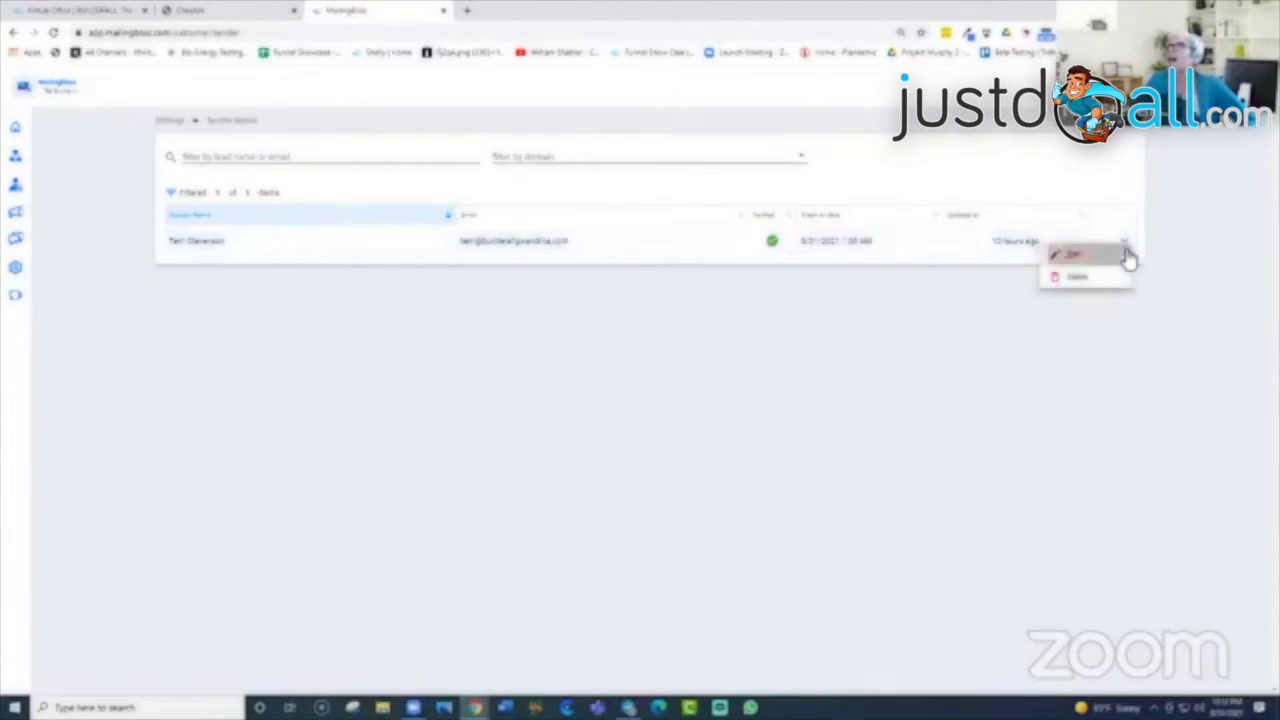
click(1126, 254)
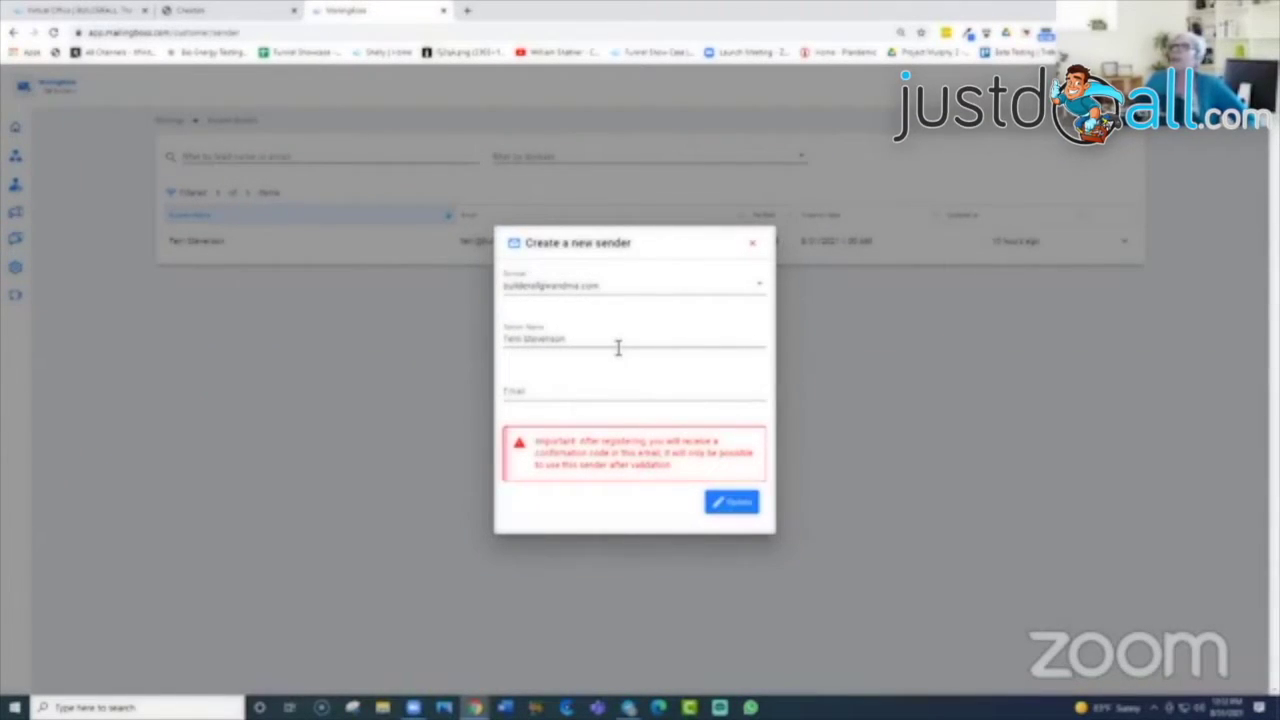
click(757, 248)
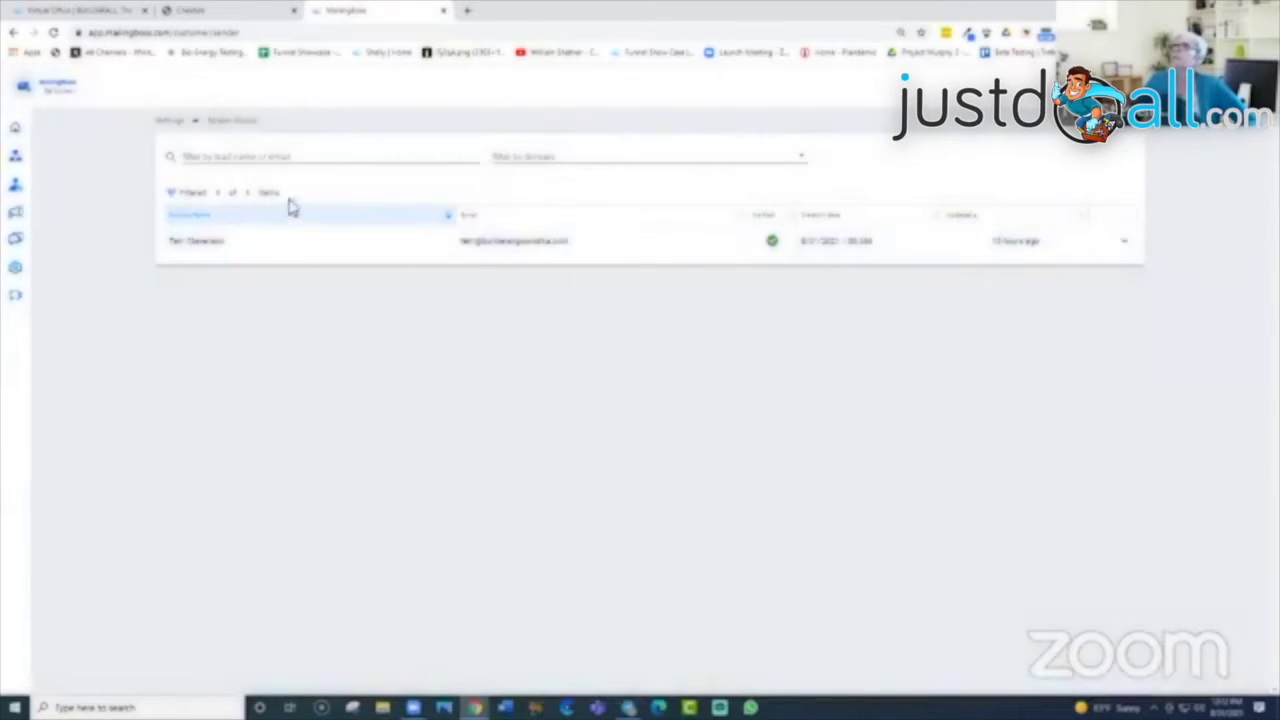
mouse_move(40, 248)
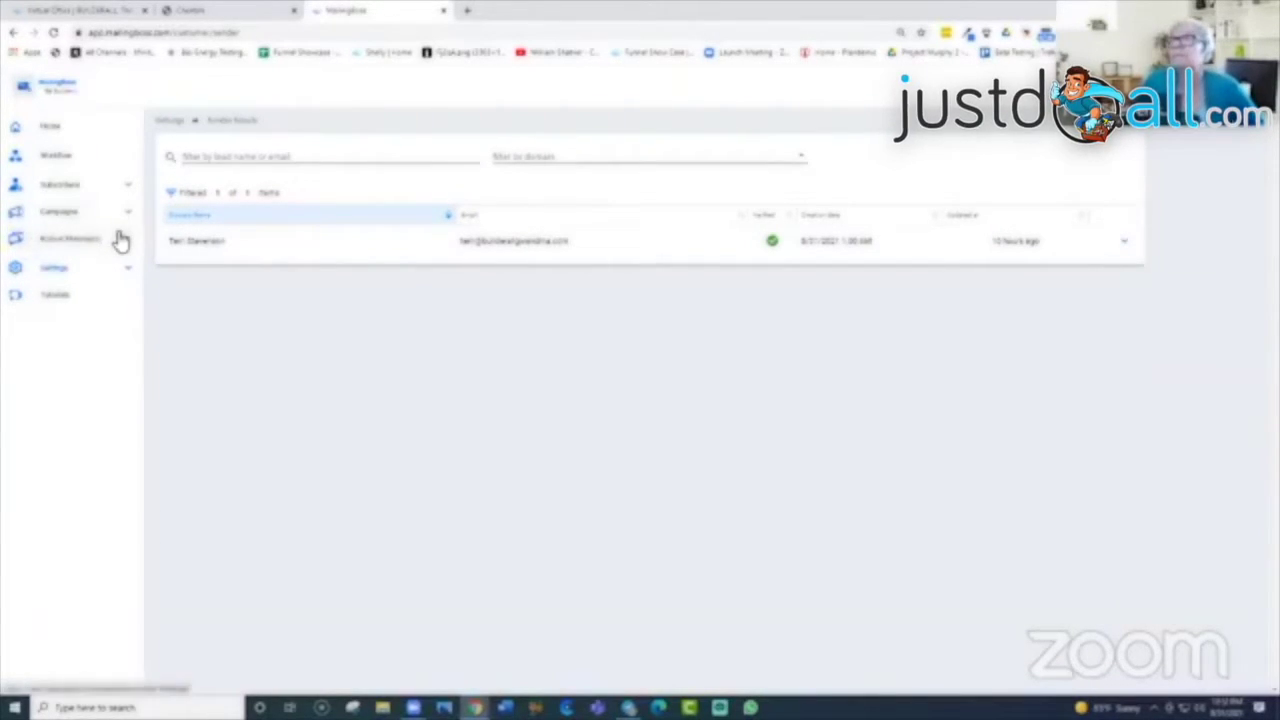
Step: From Settings > Company, open a blank Create a new Company form
click(125, 268)
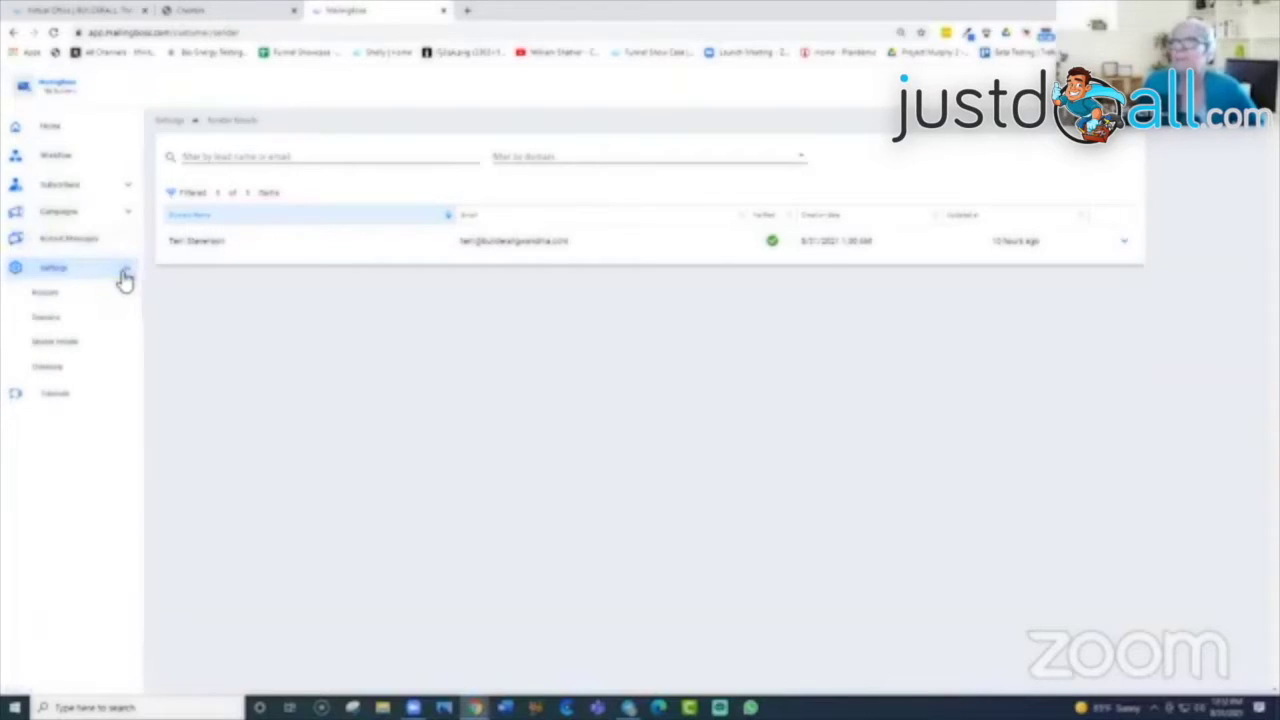
click(50, 369)
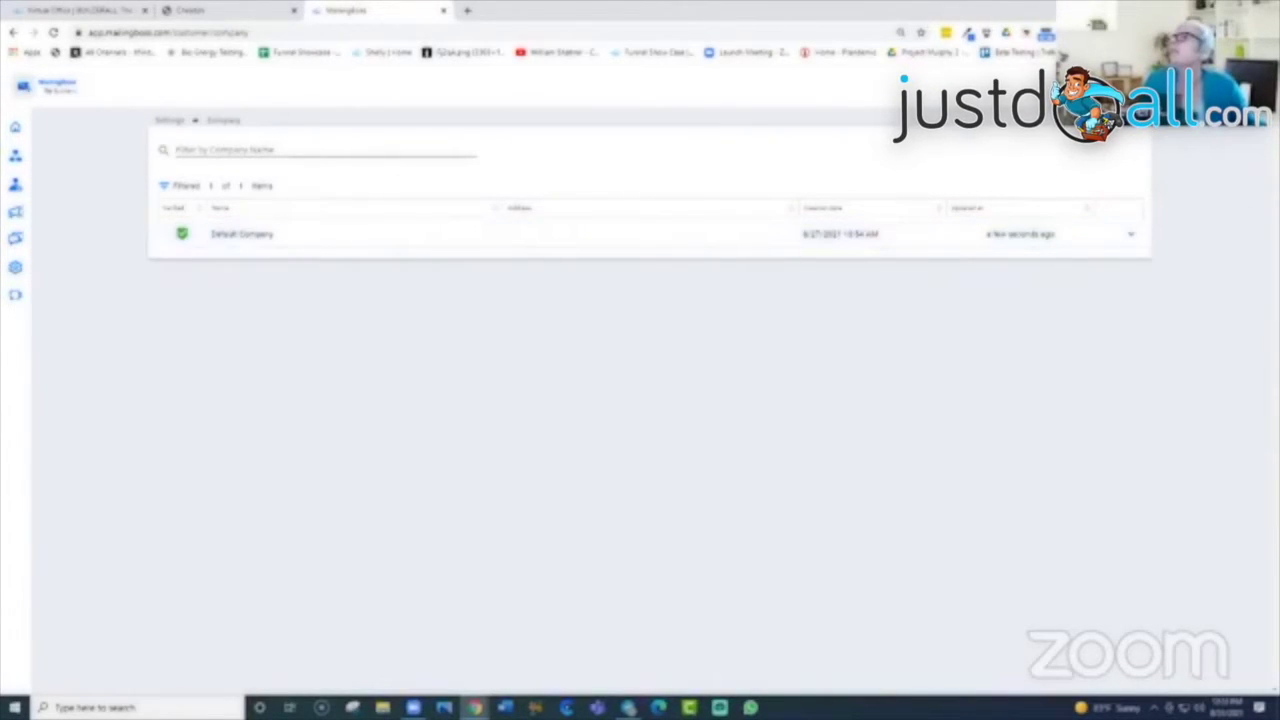
click(1190, 87)
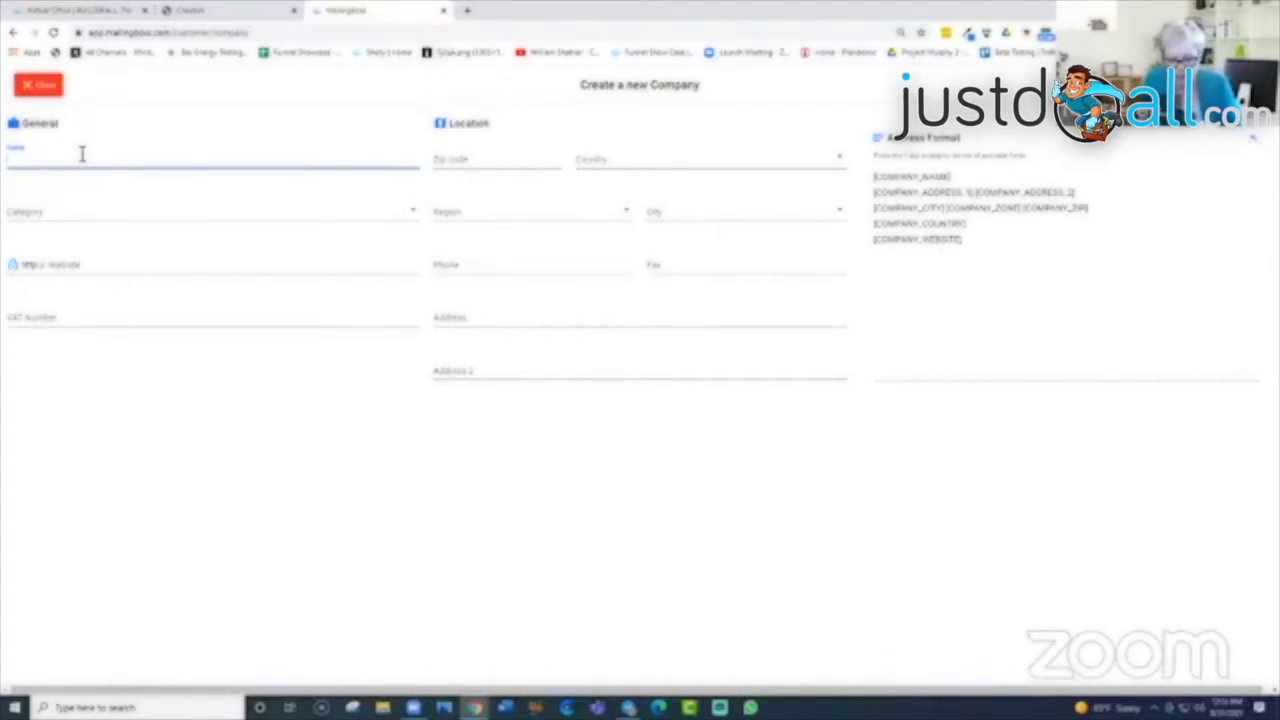
Step: Enter the company name Grandmas Cafe and its zip code
text(Swatchma)
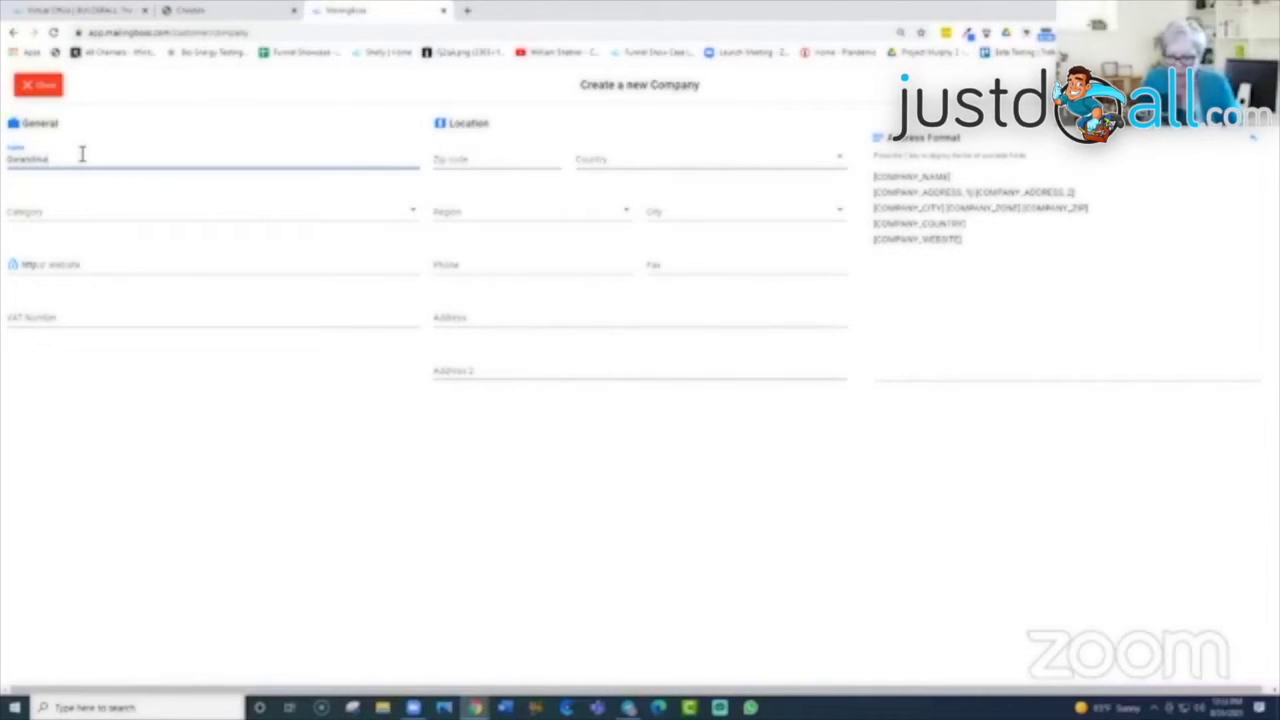
text(Cafe)
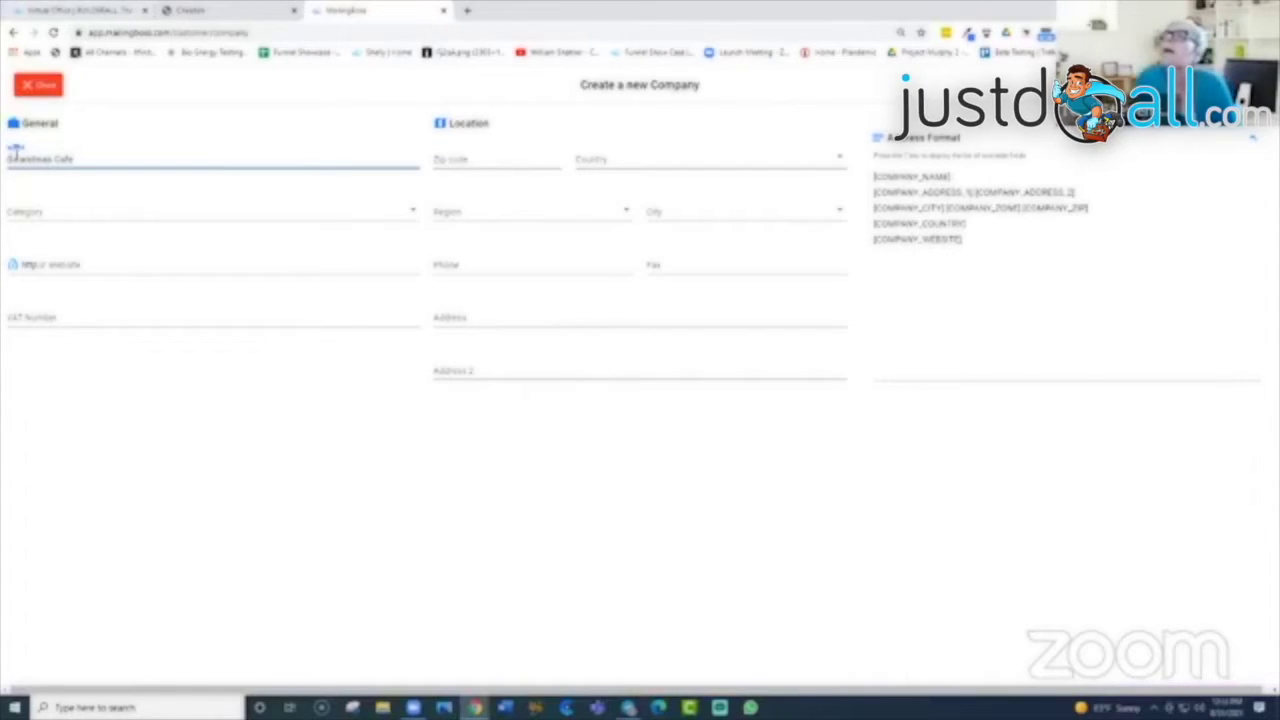
click(480, 165)
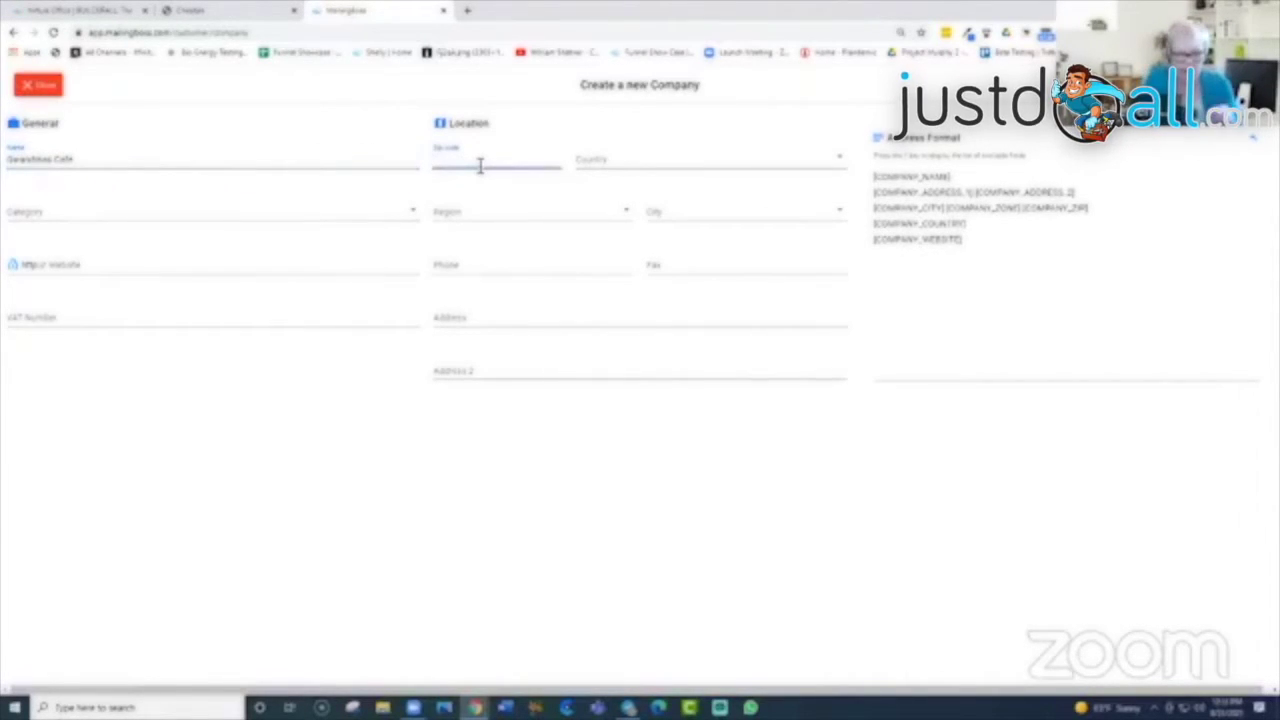
text(33943)
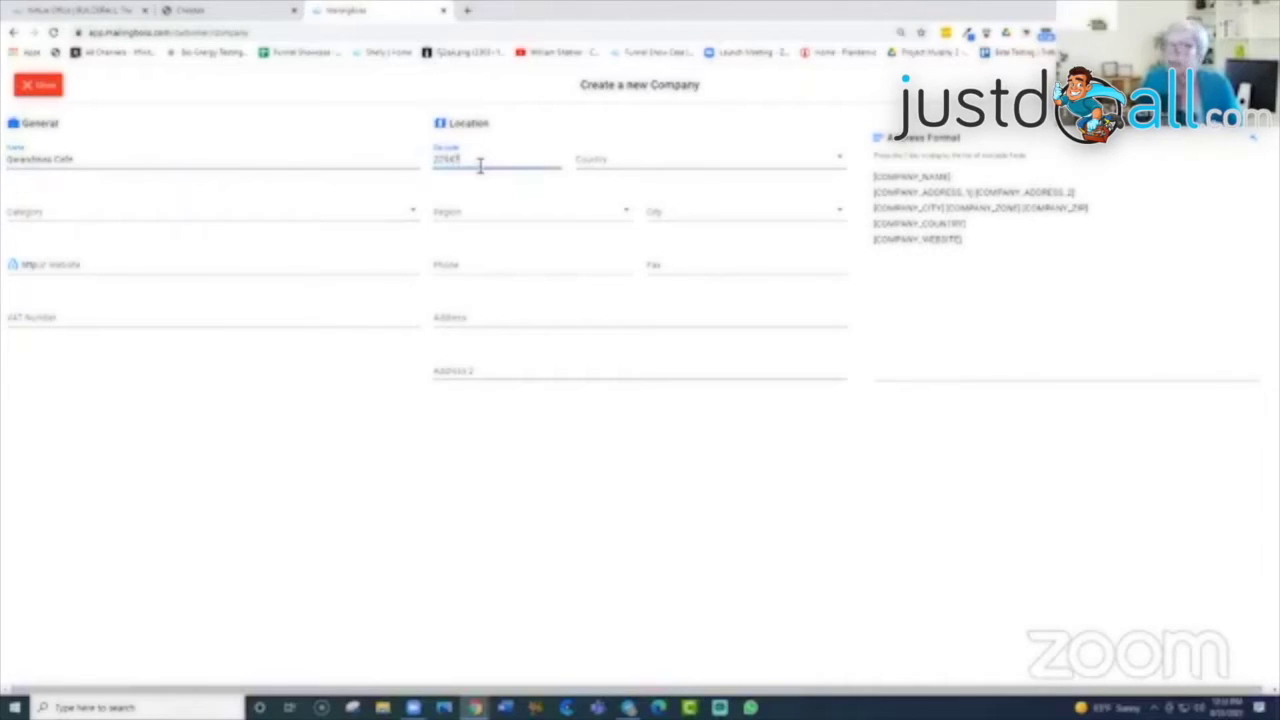
Step: Choose United States as the company's country
click(840, 160)
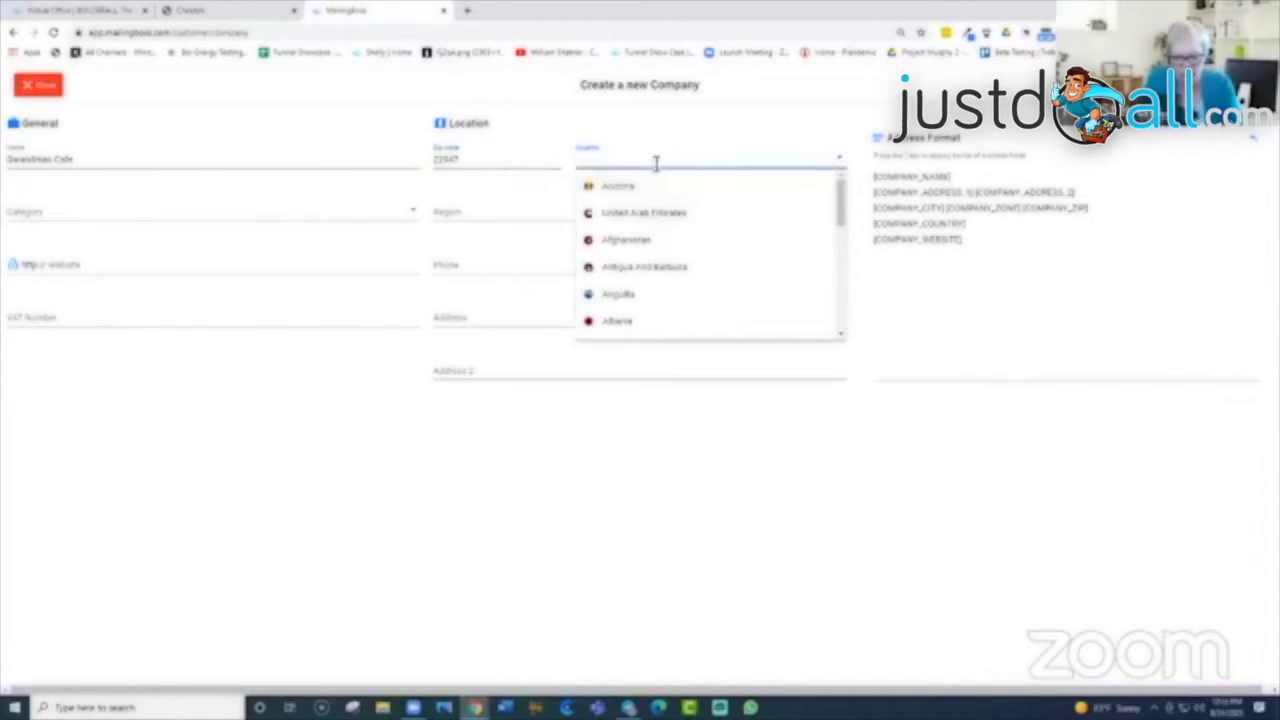
text(United)
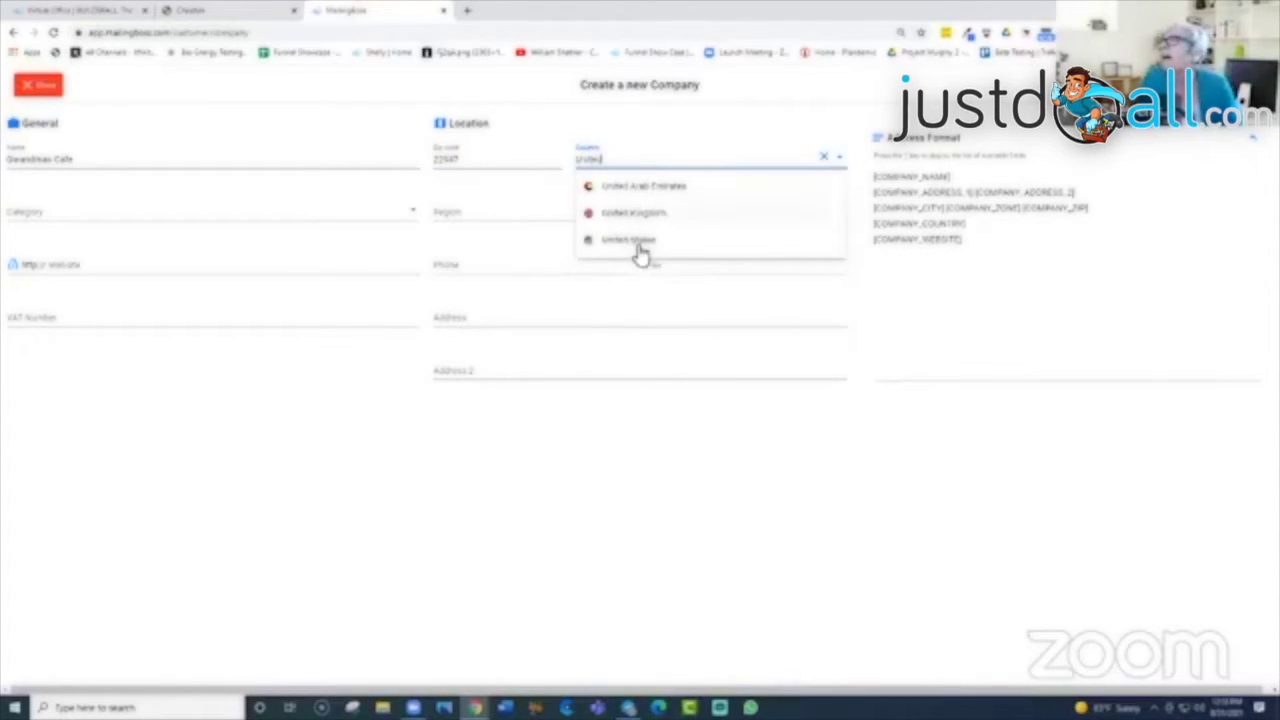
click(632, 243)
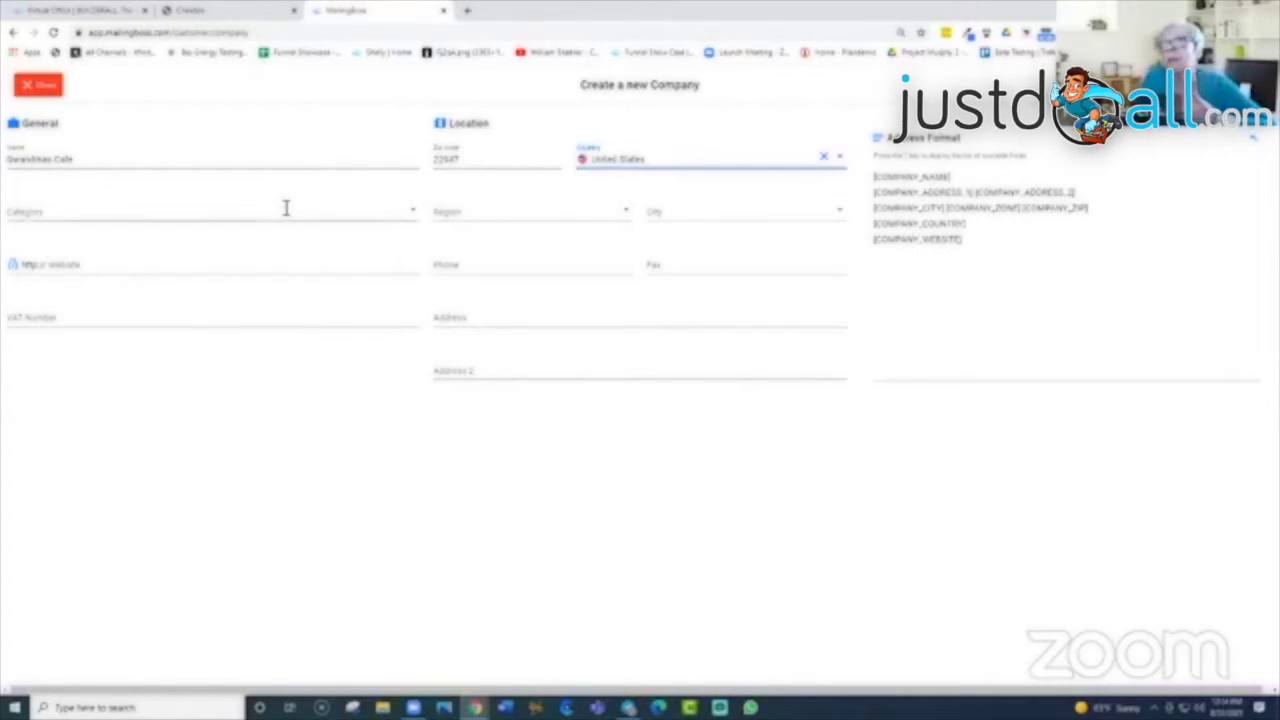
click(415, 208)
Step: Set the company category to Arts and Artists and the region to Virginia
click(72, 294)
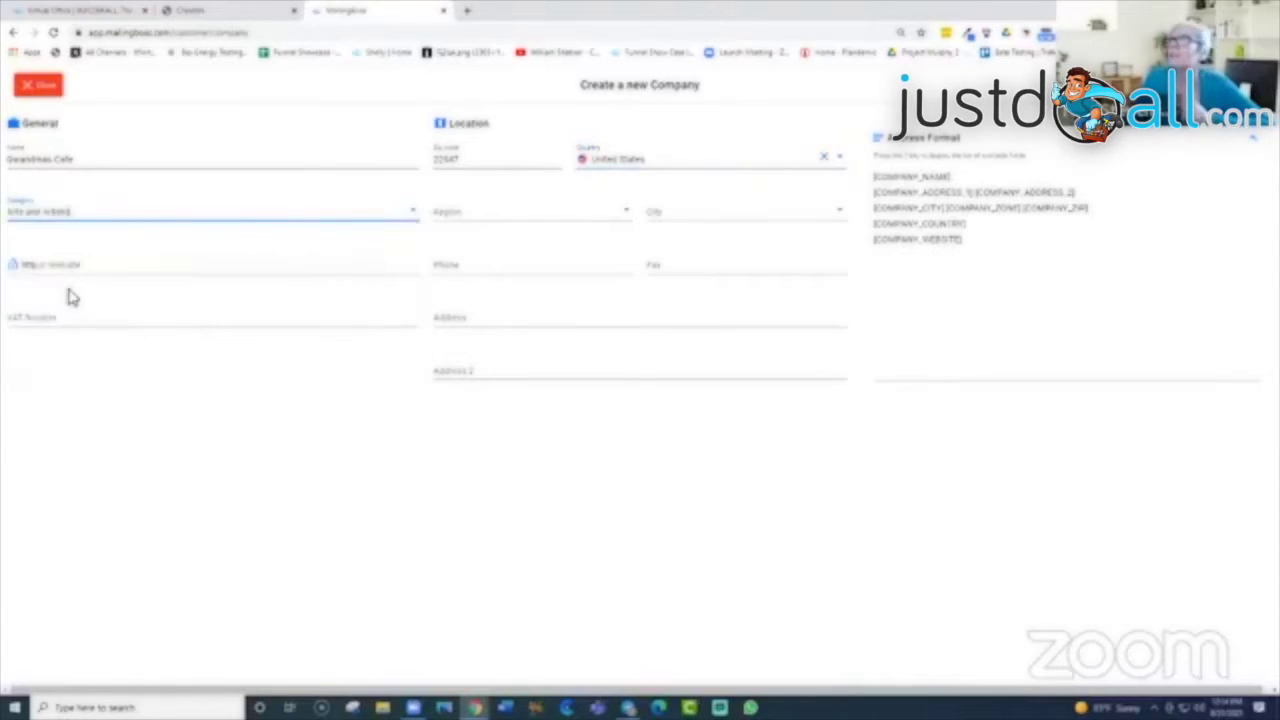
click(625, 209)
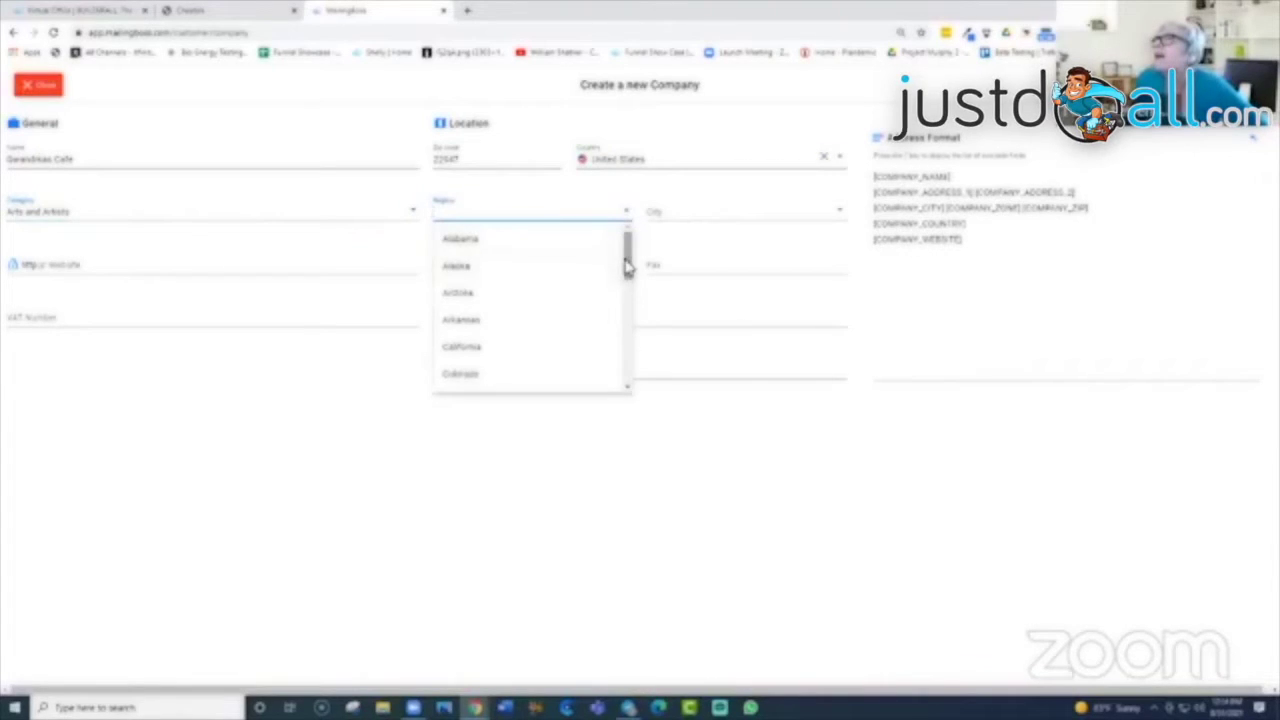
drag(627, 265, 629, 446)
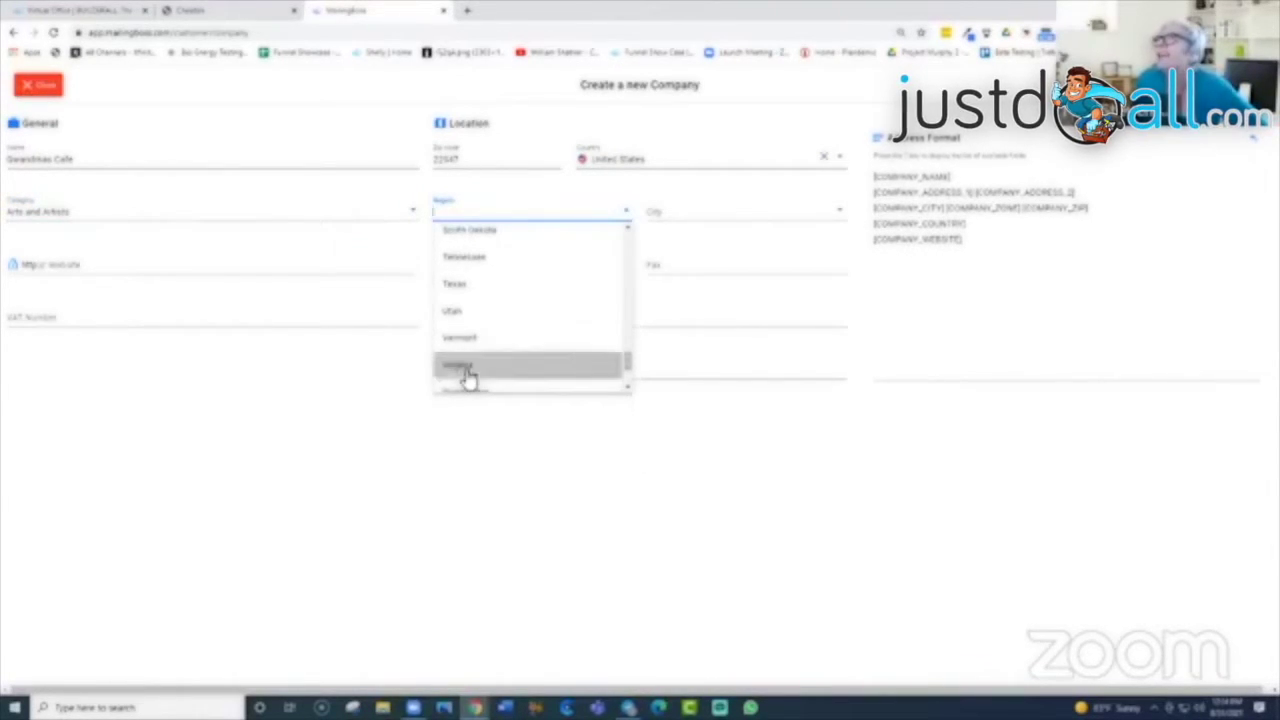
click(467, 368)
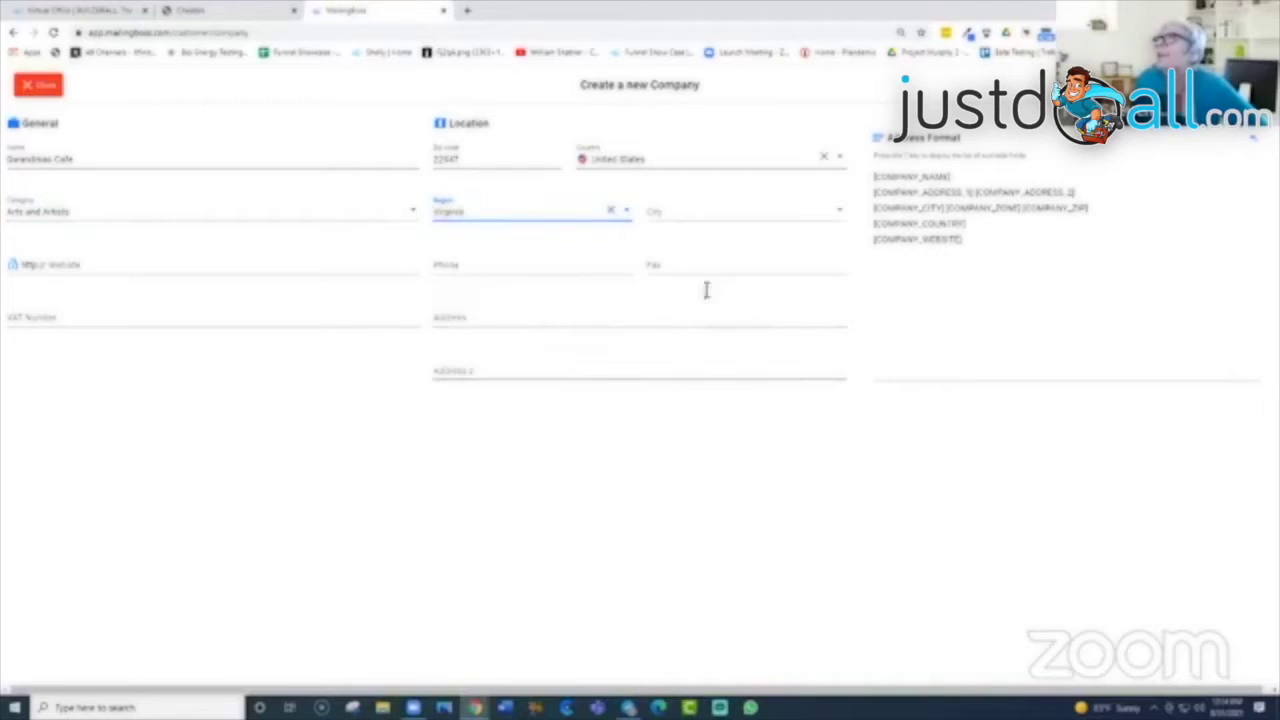
Step: Set the city to Charlottesville and start entering the company's website address
click(670, 210)
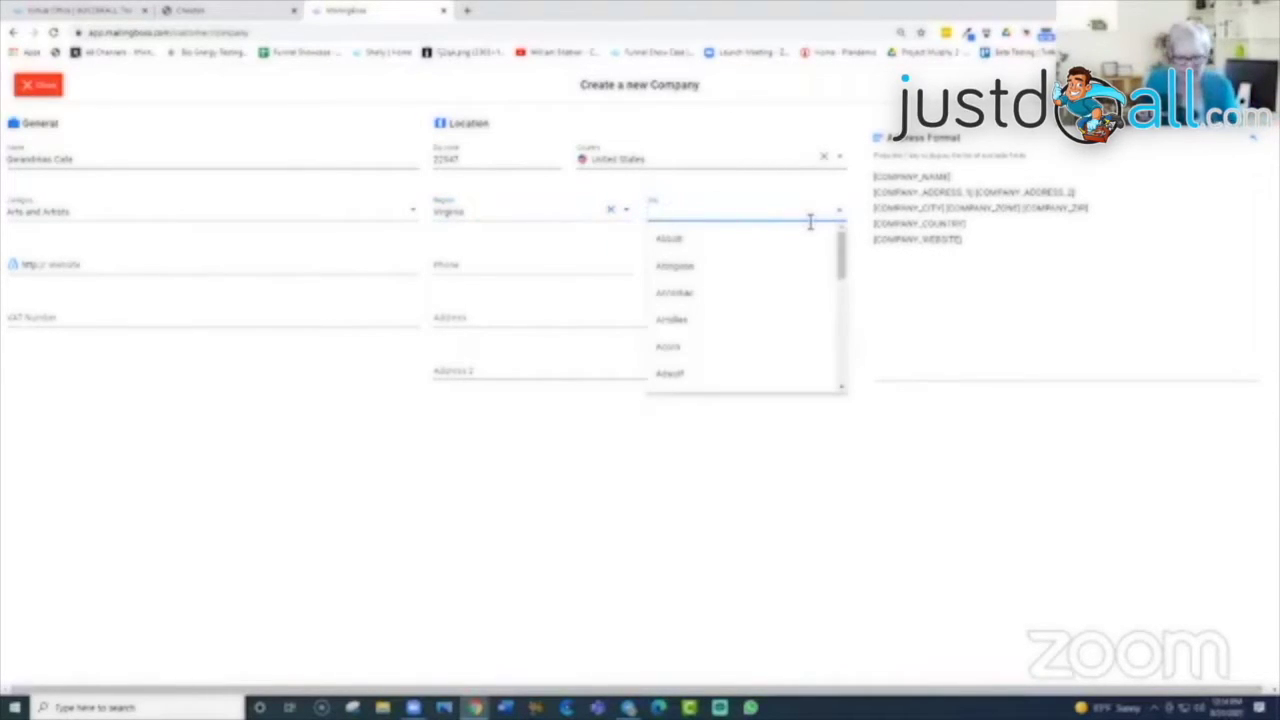
text(Charlott)
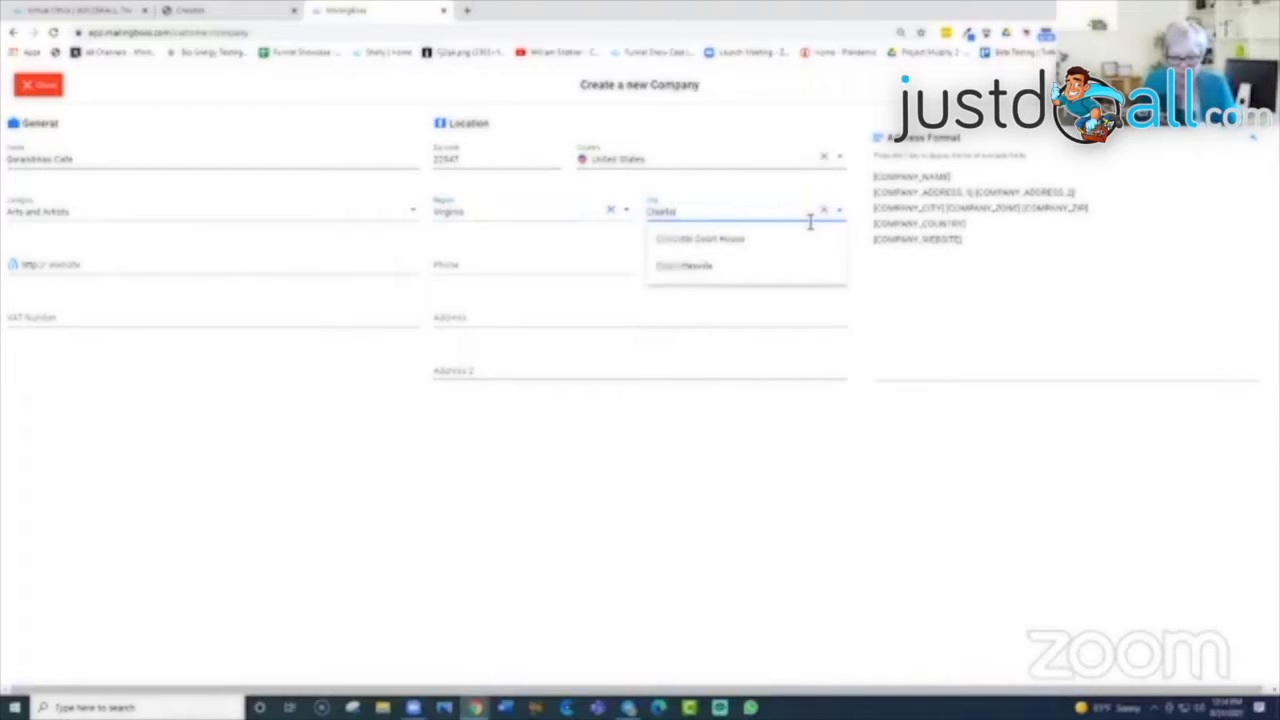
text(esville)
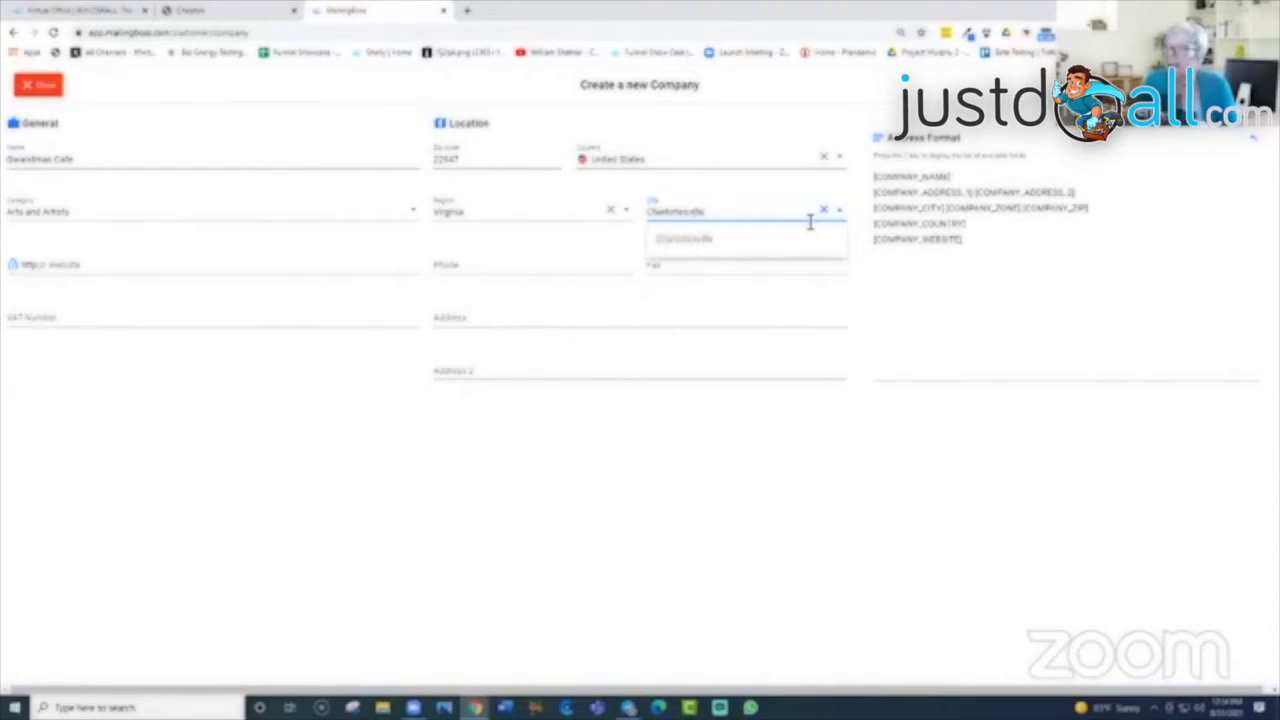
click(699, 238)
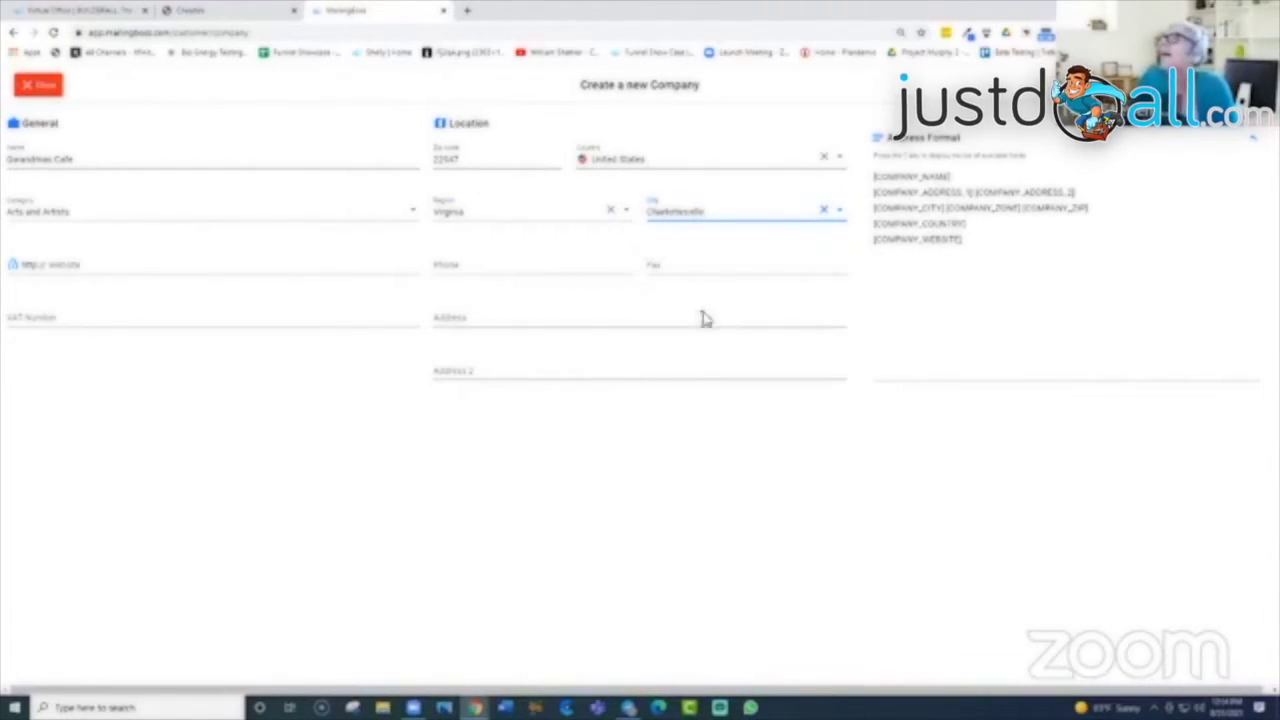
click(124, 263)
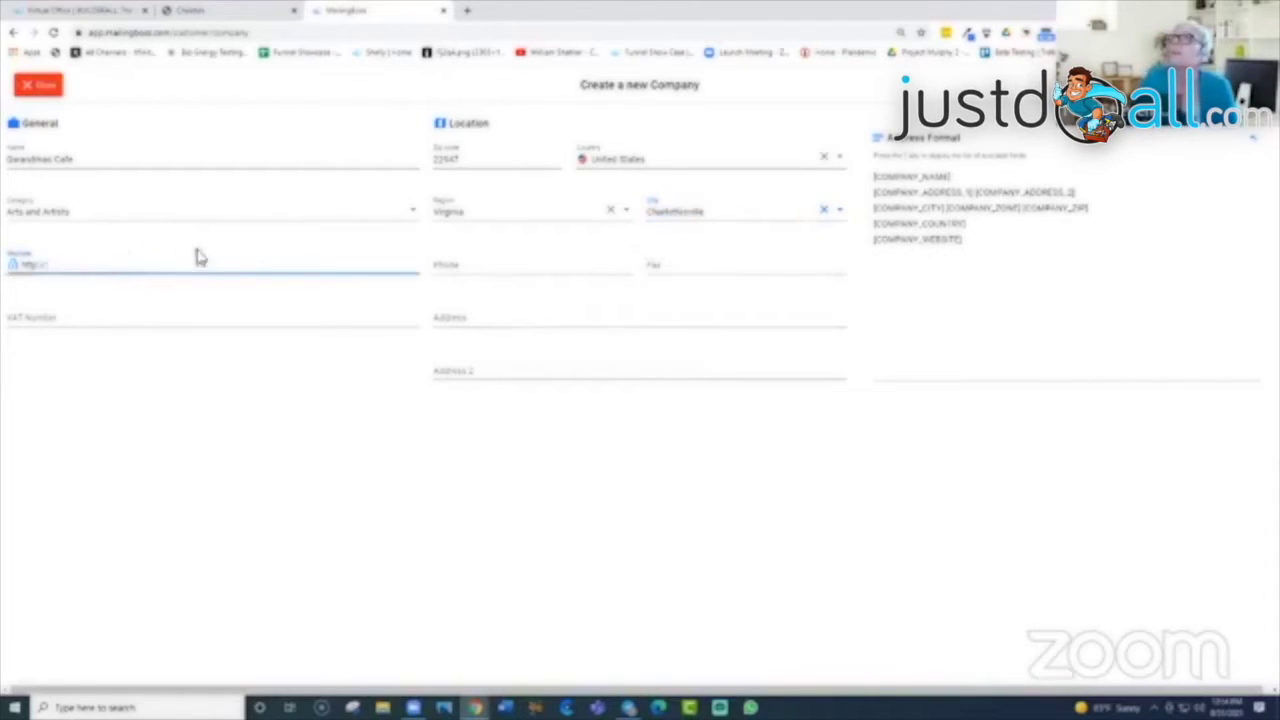
text(www.)
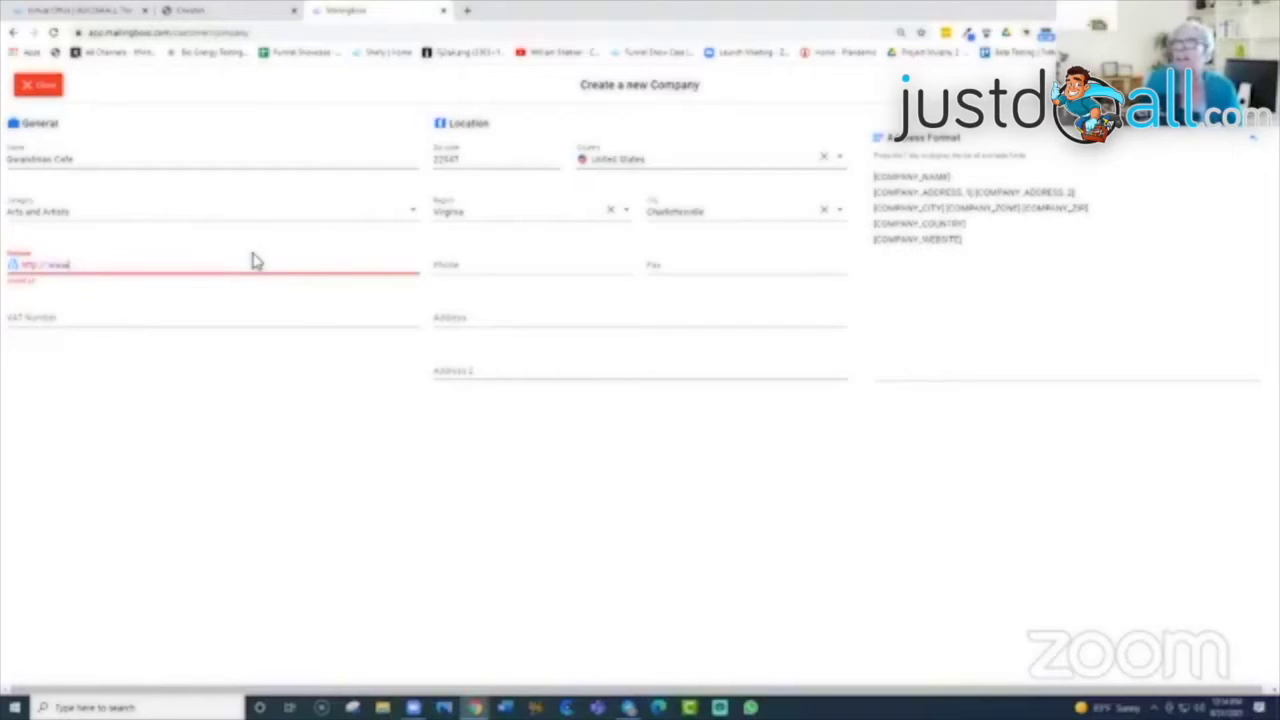
key(BackSpace)
key(BackSpace)
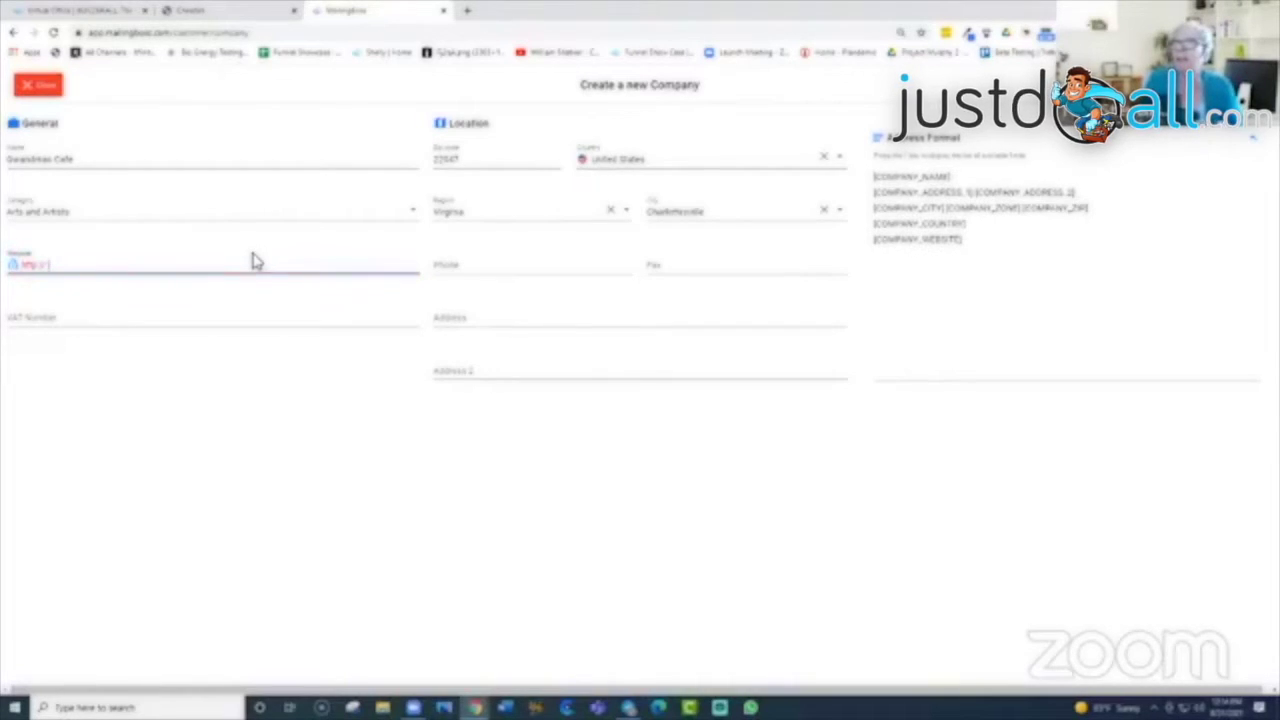
text(www.grandm)
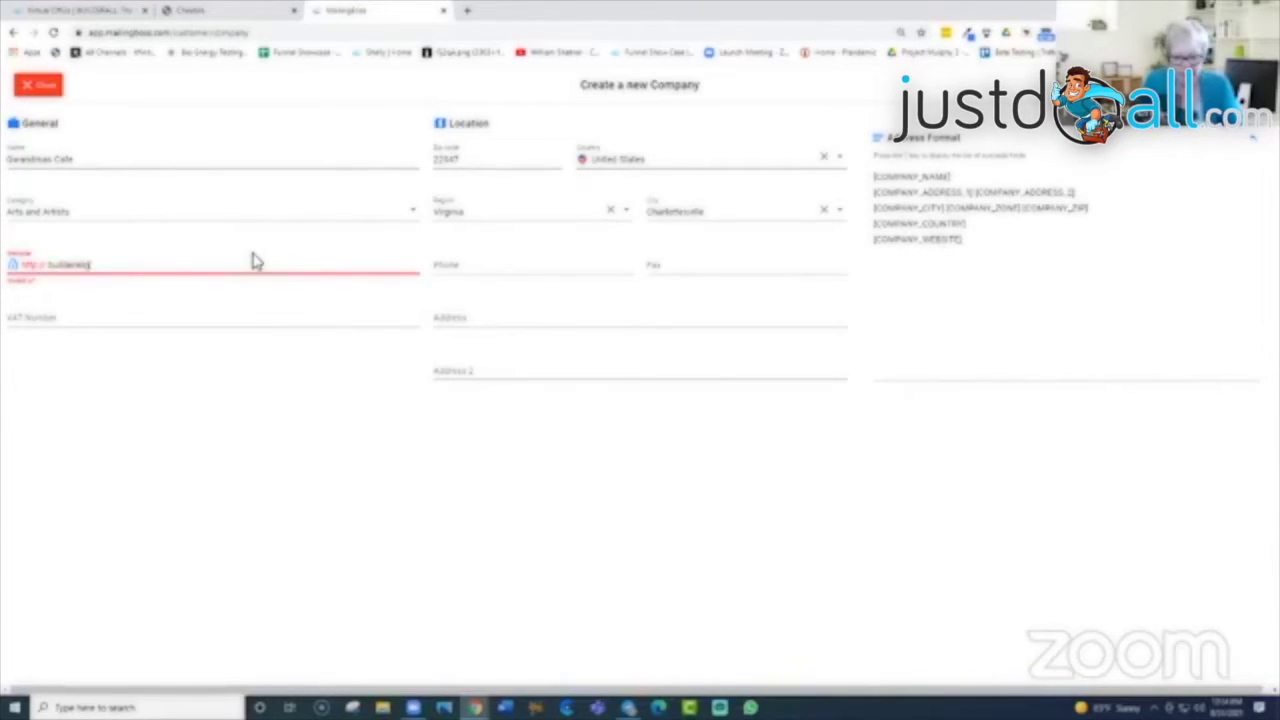
text(justdo)
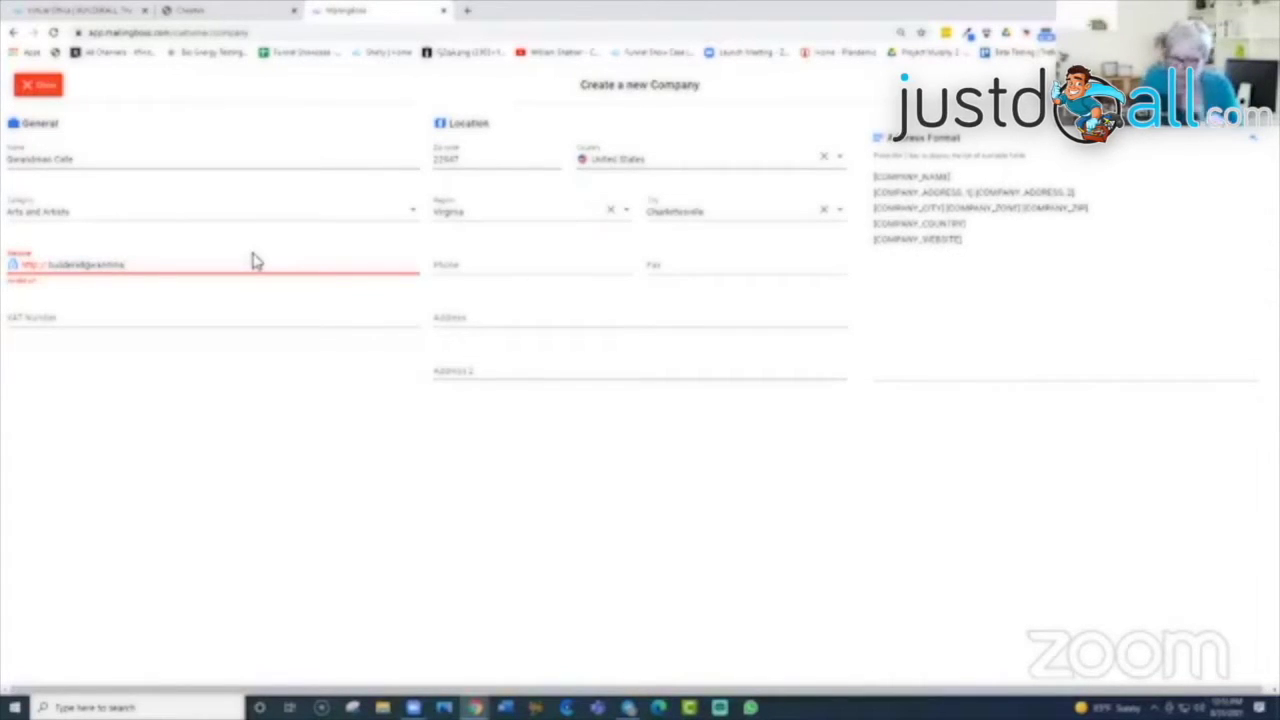
text(com)
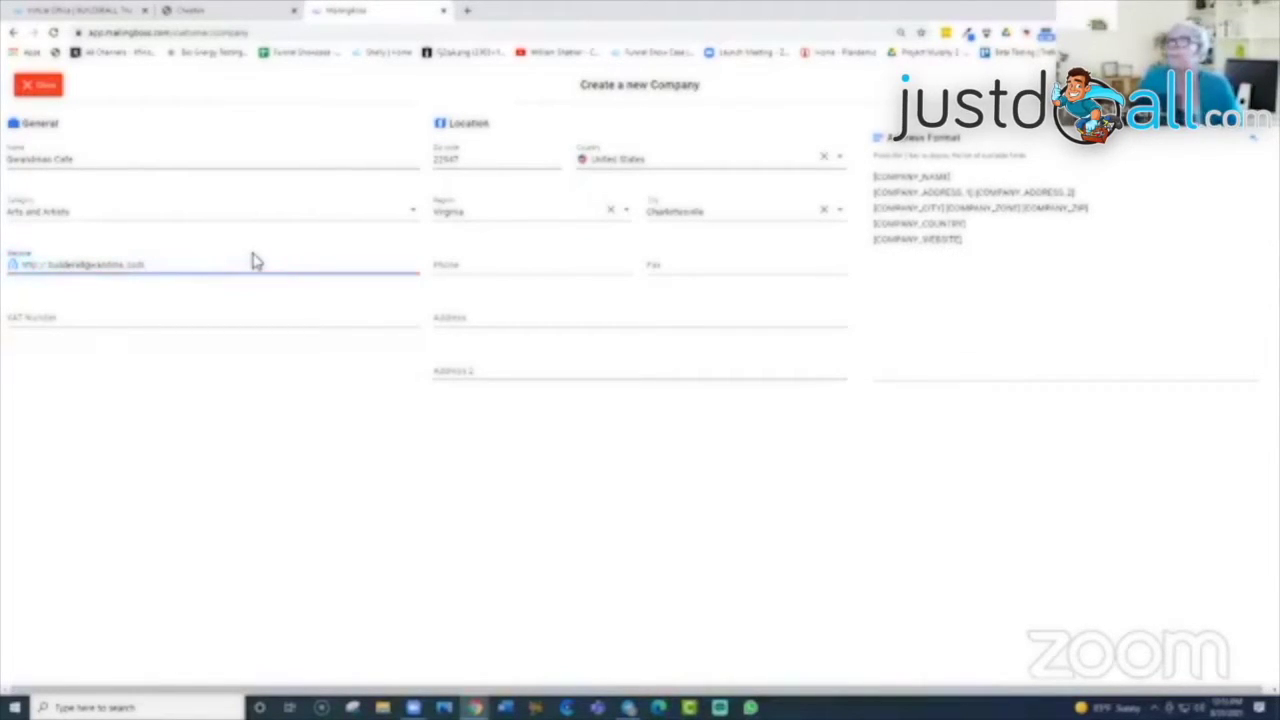
Step: Enter the company phone number, reuse it as the fax, and fill in the street address
click(479, 263)
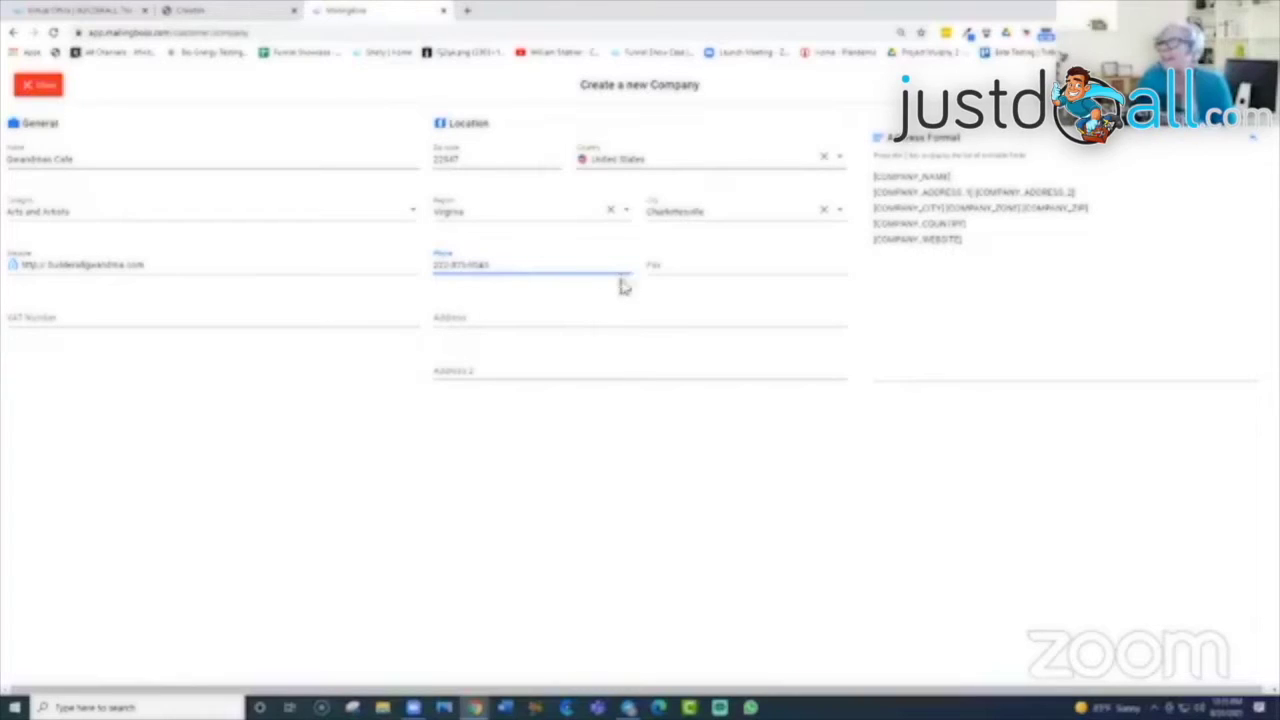
click(674, 264)
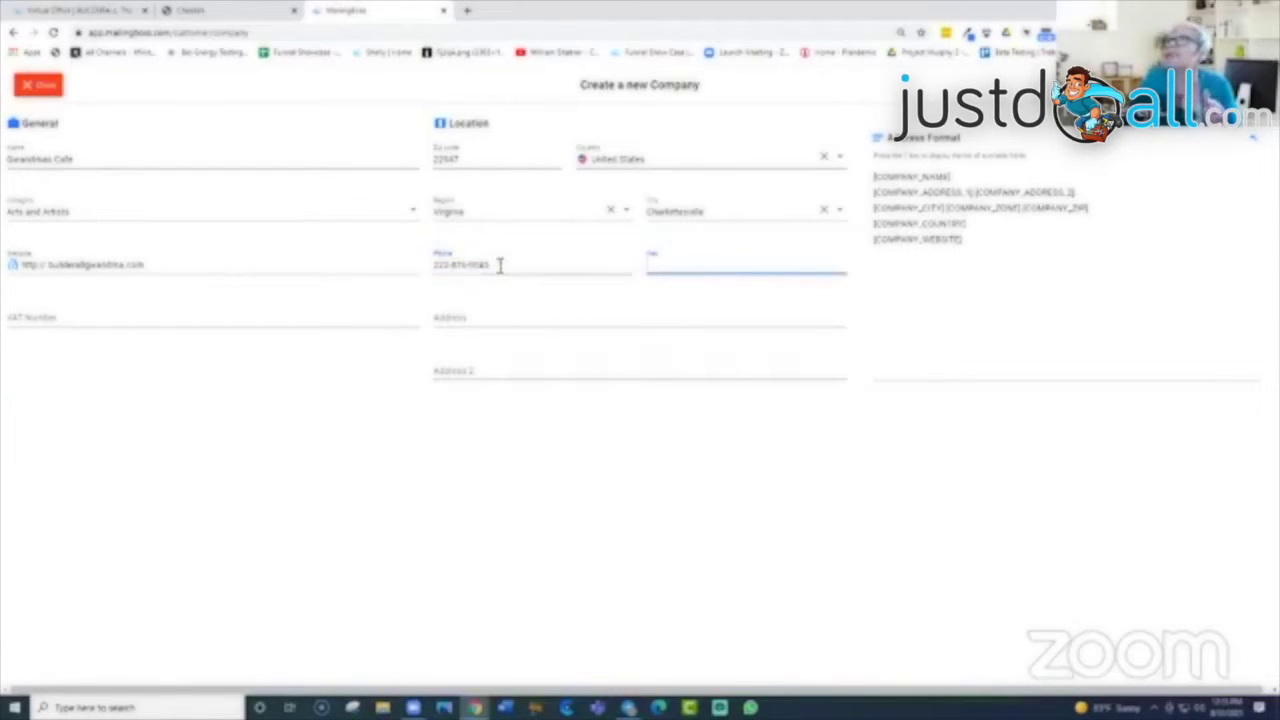
drag(500, 266, 394, 286)
right_click(456, 272)
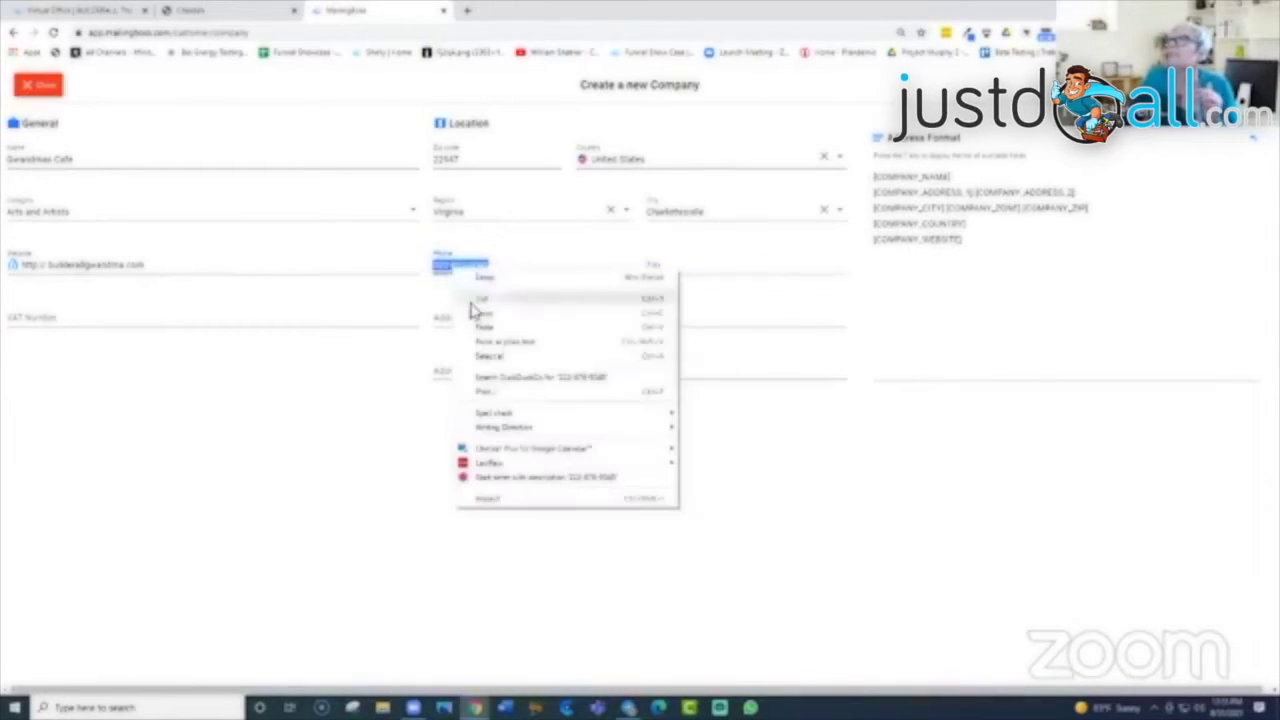
click(478, 308)
click(674, 268)
right_click(674, 268)
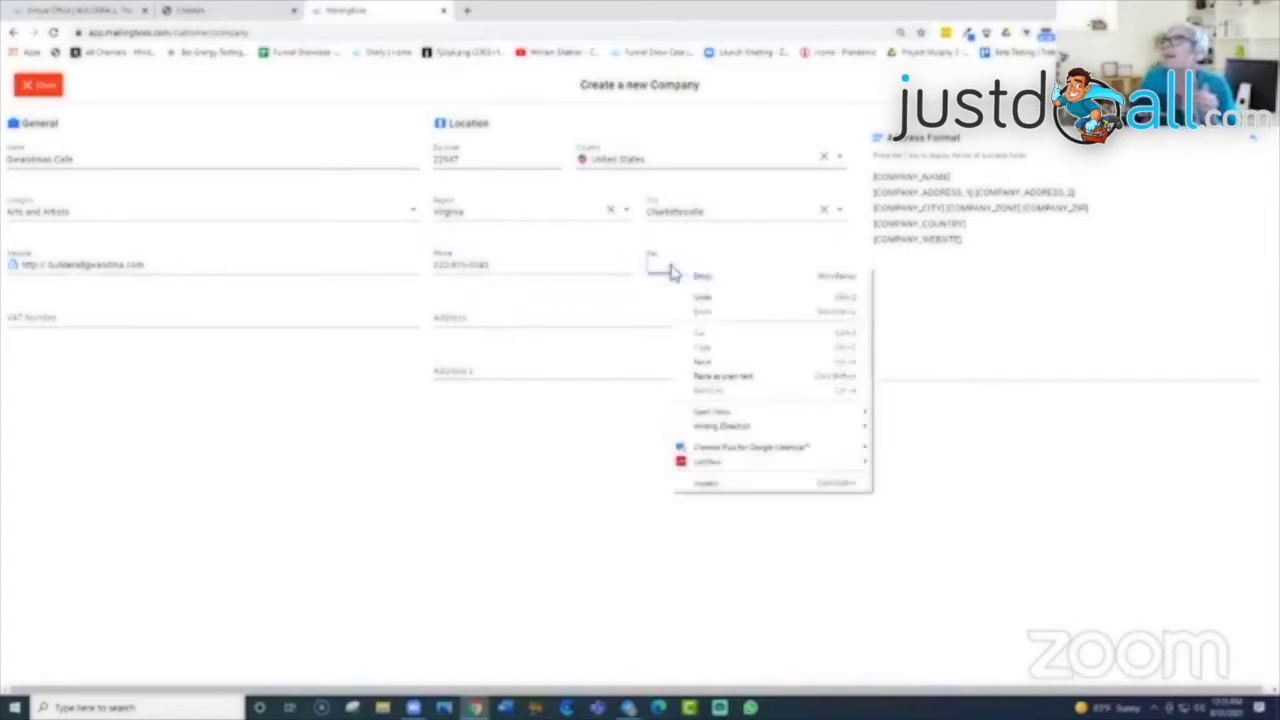
click(700, 357)
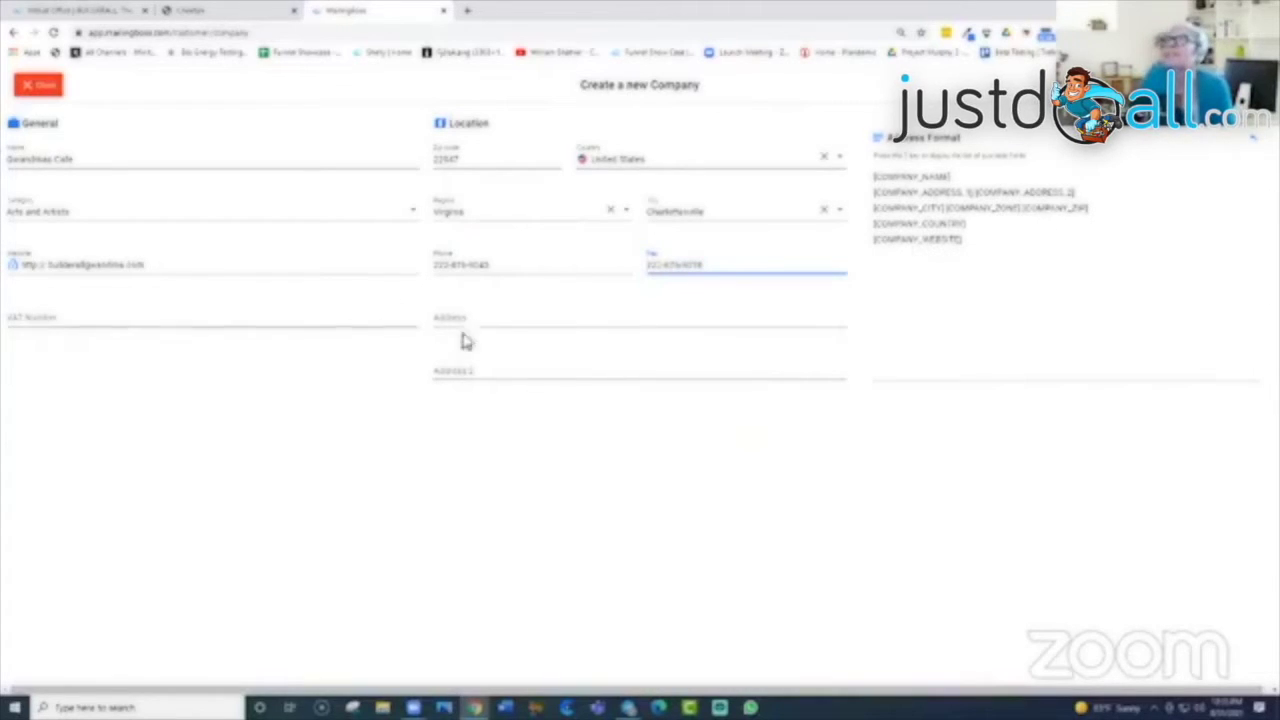
click(511, 319)
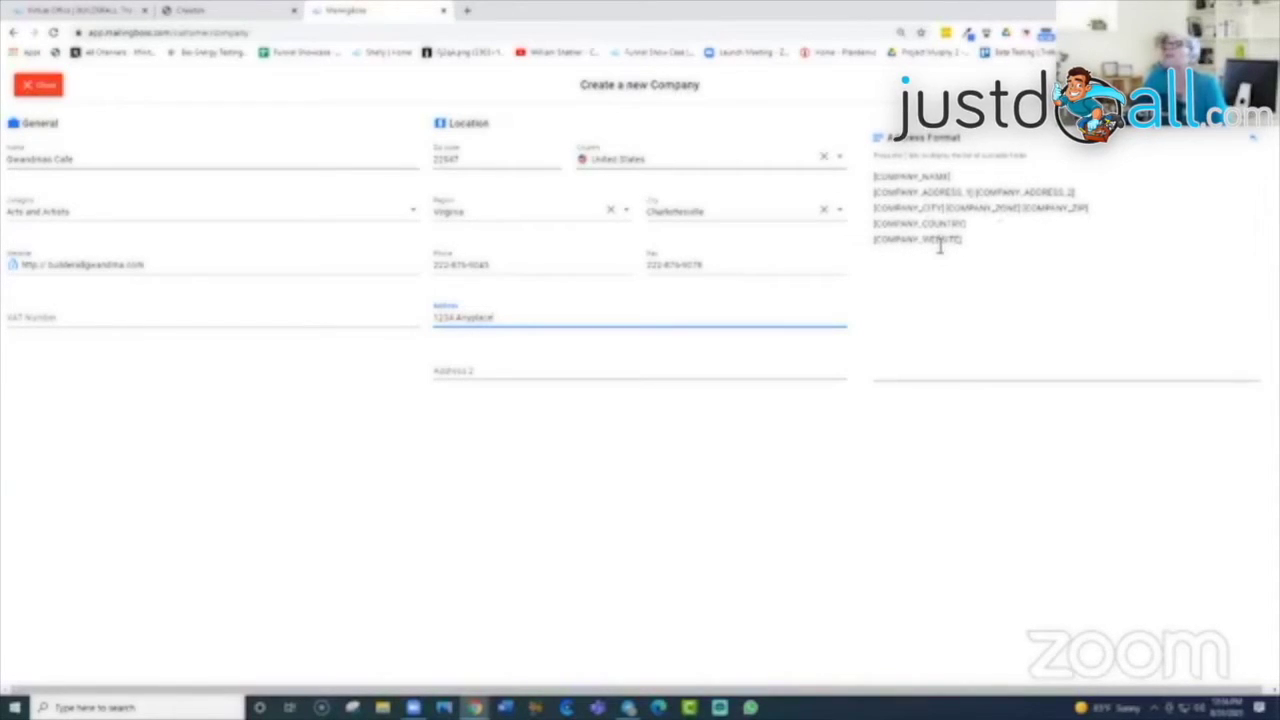
click(877, 145)
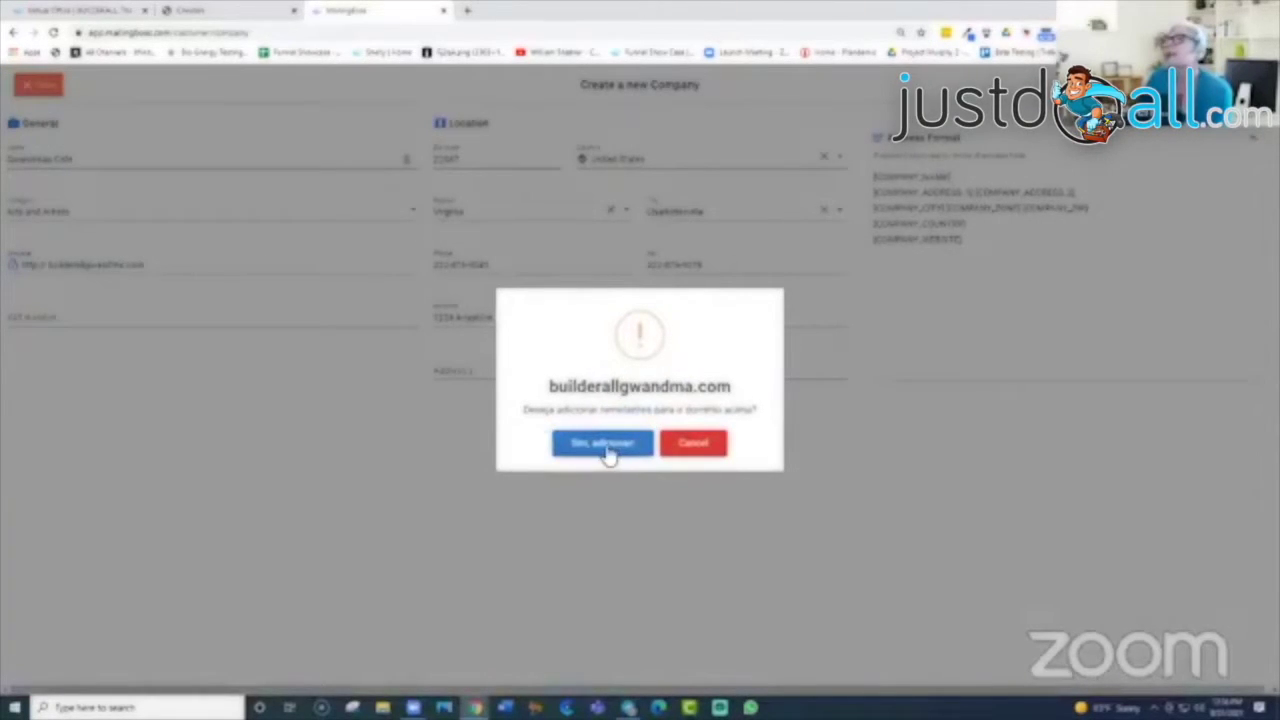
Step: Add a sender on the company domain with a display name and e-mail address, then dismiss the dialog
click(606, 448)
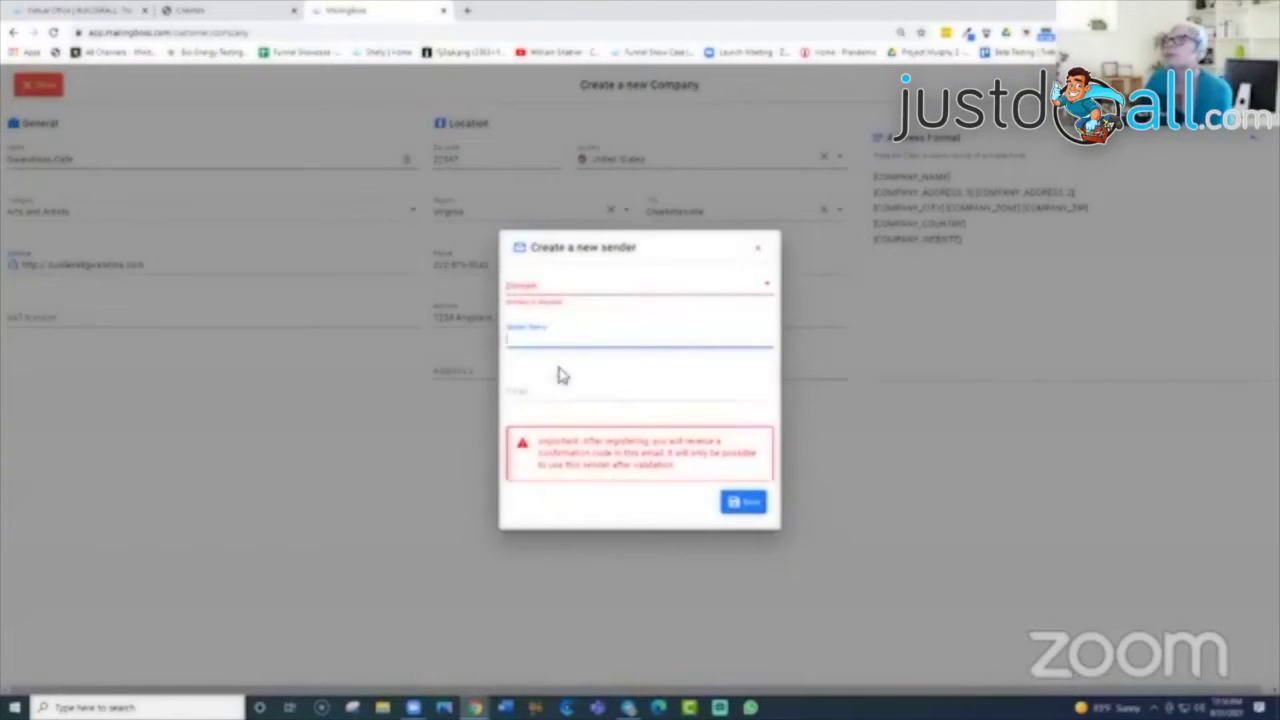
click(555, 290)
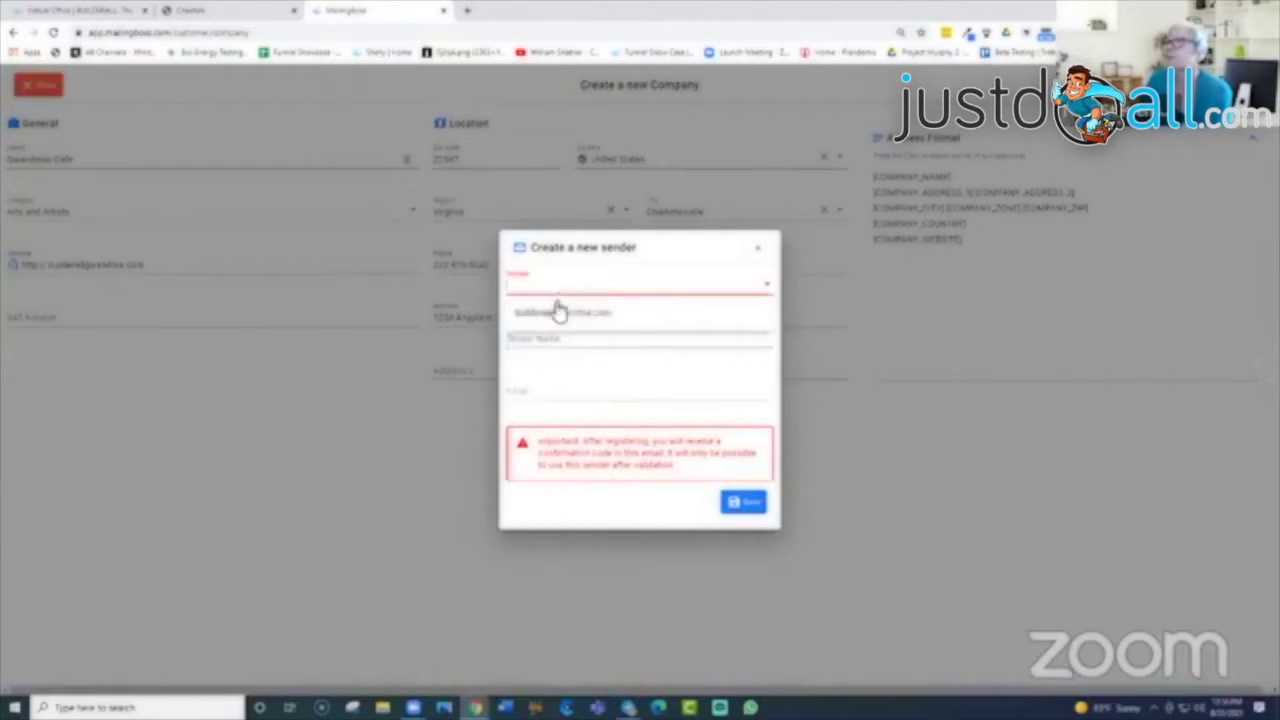
click(568, 316)
click(563, 340)
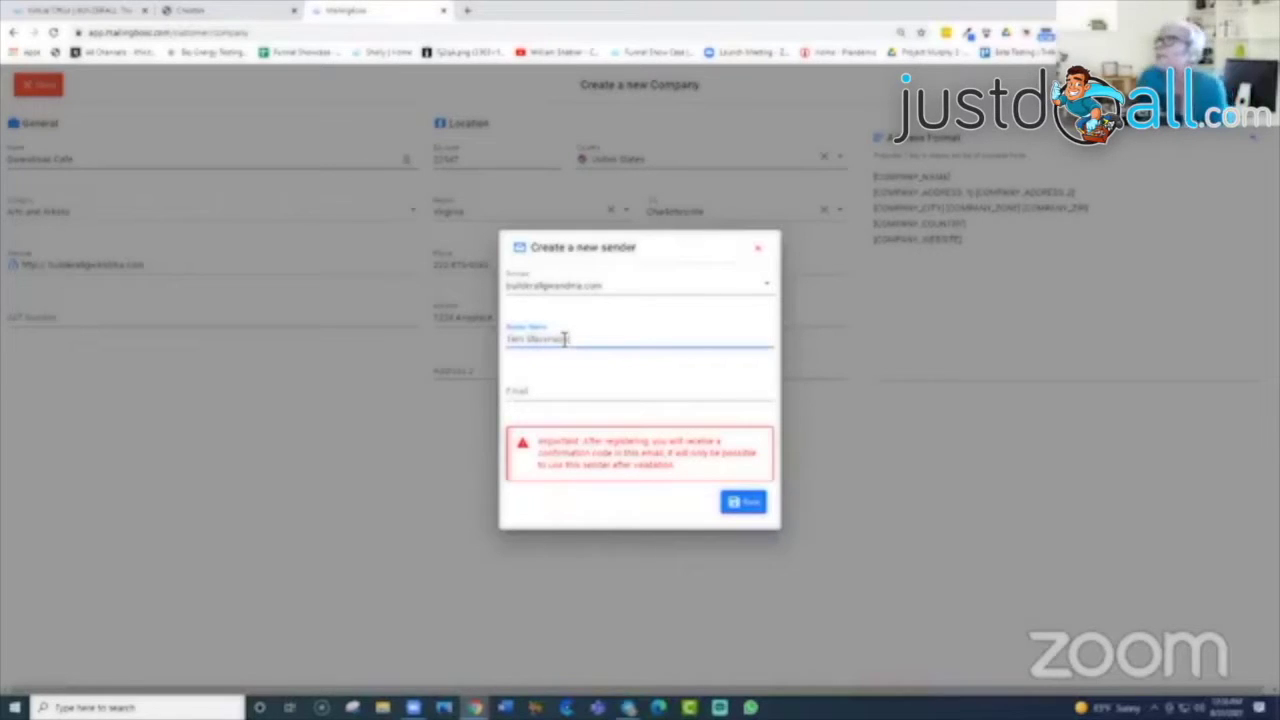
click(561, 396)
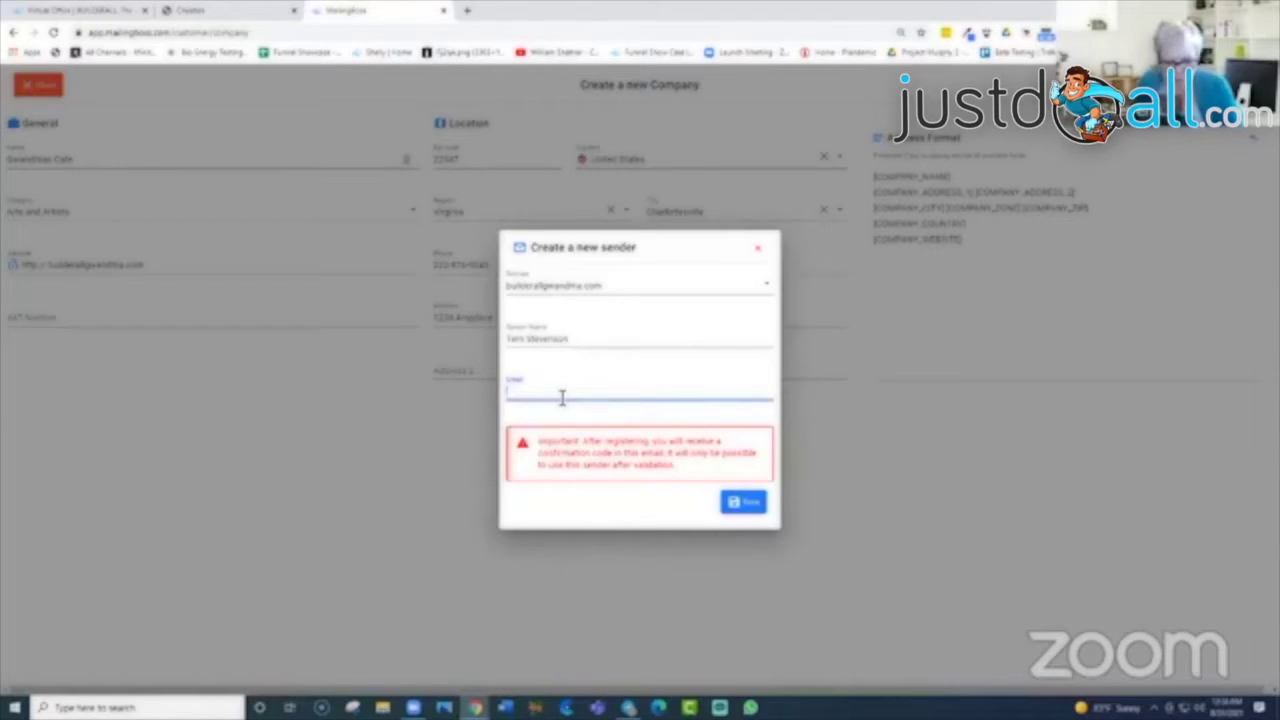
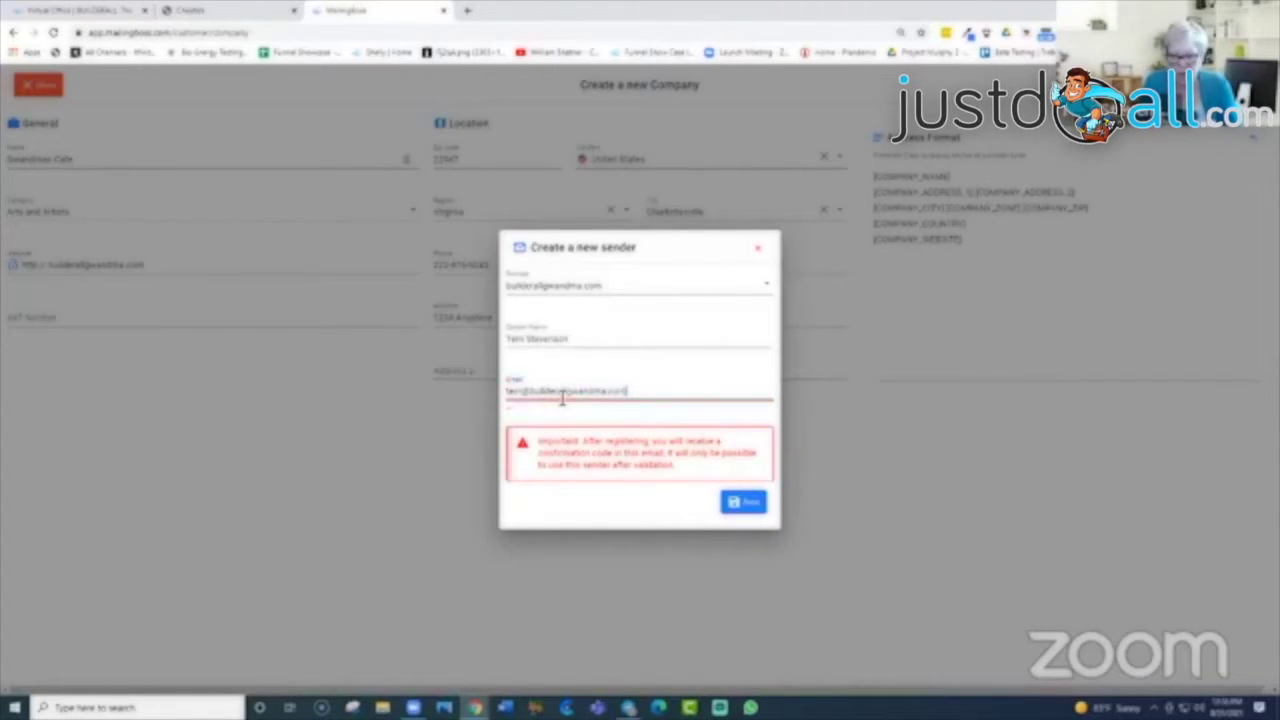
click(742, 504)
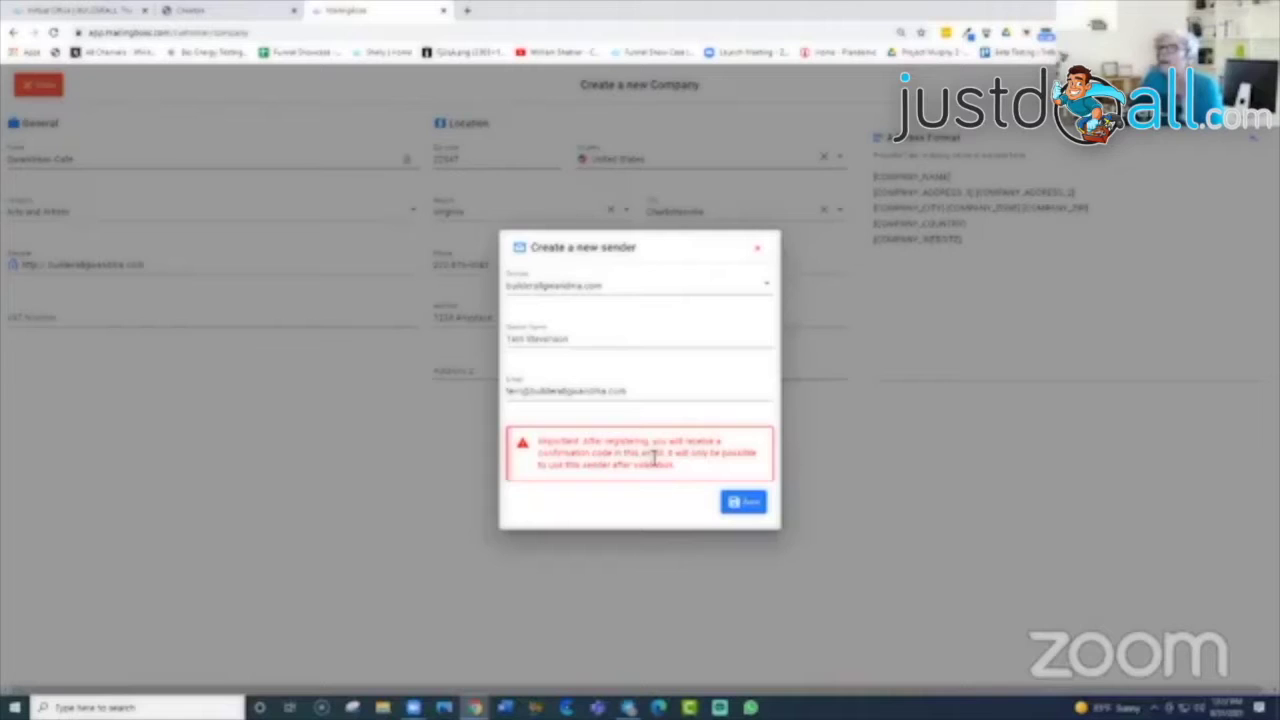
click(762, 250)
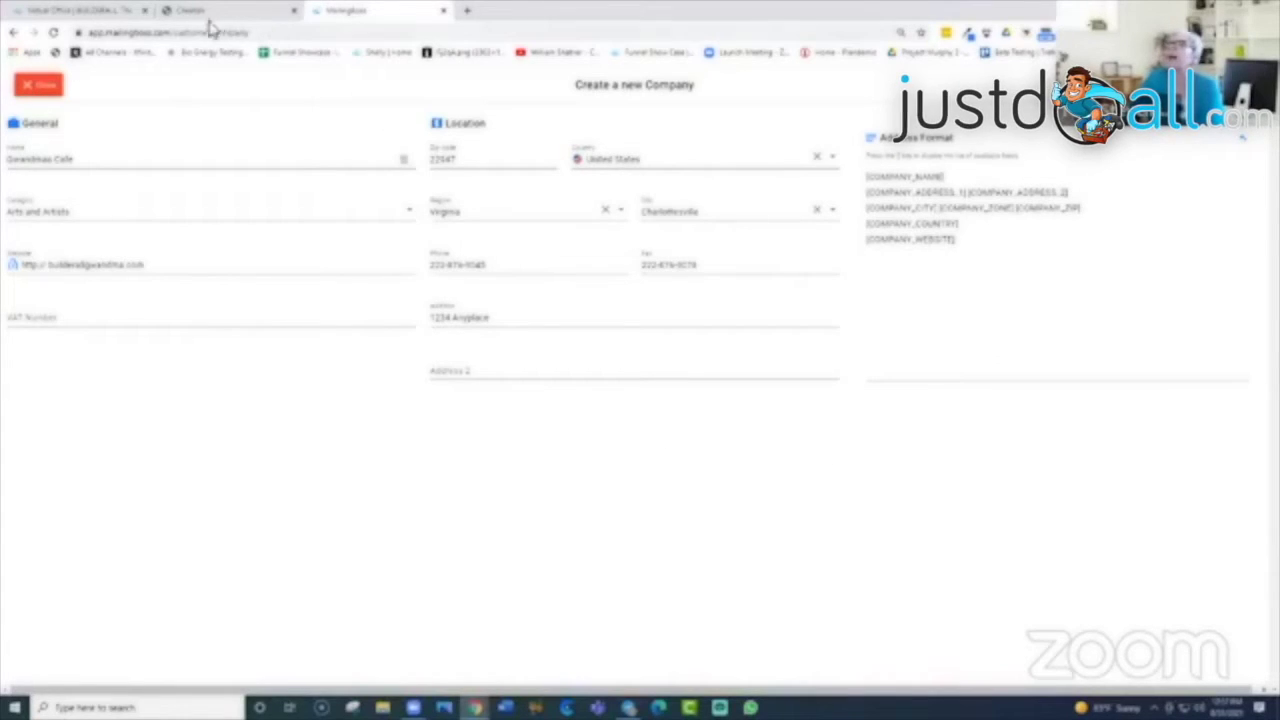
Step: Open the Custom Email app from Builderall Office's Apps menu
click(85, 12)
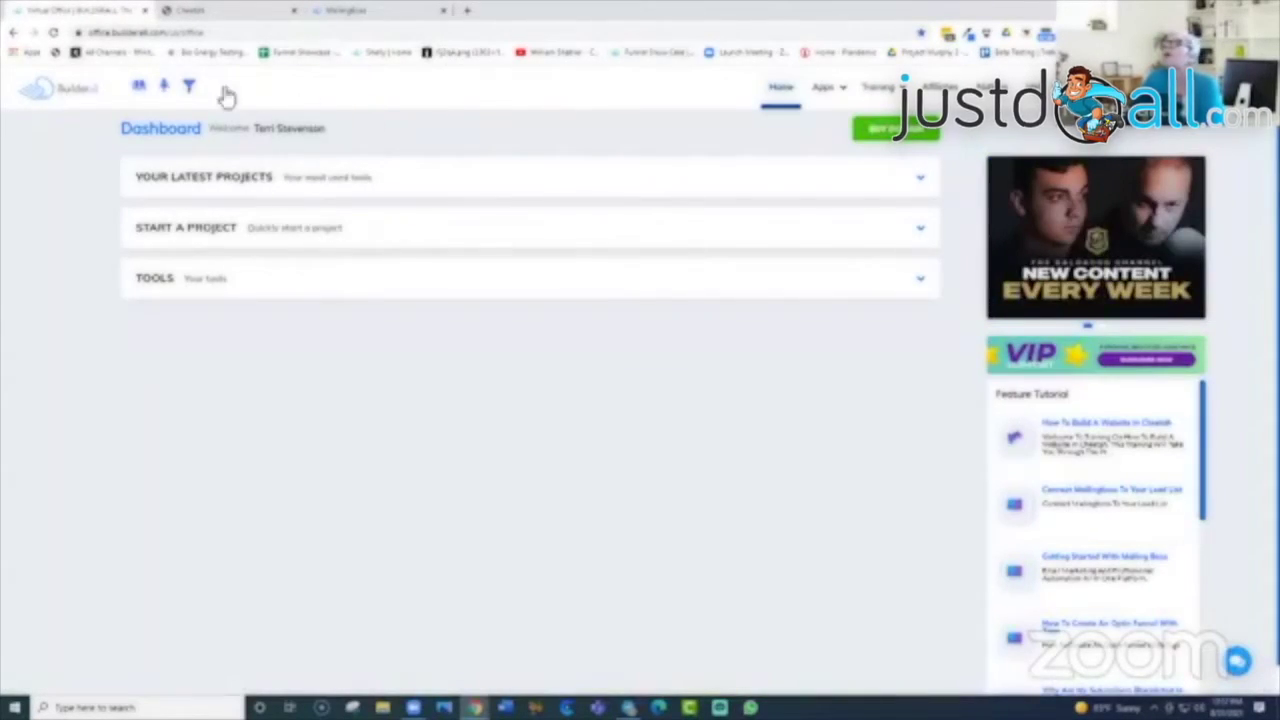
click(840, 89)
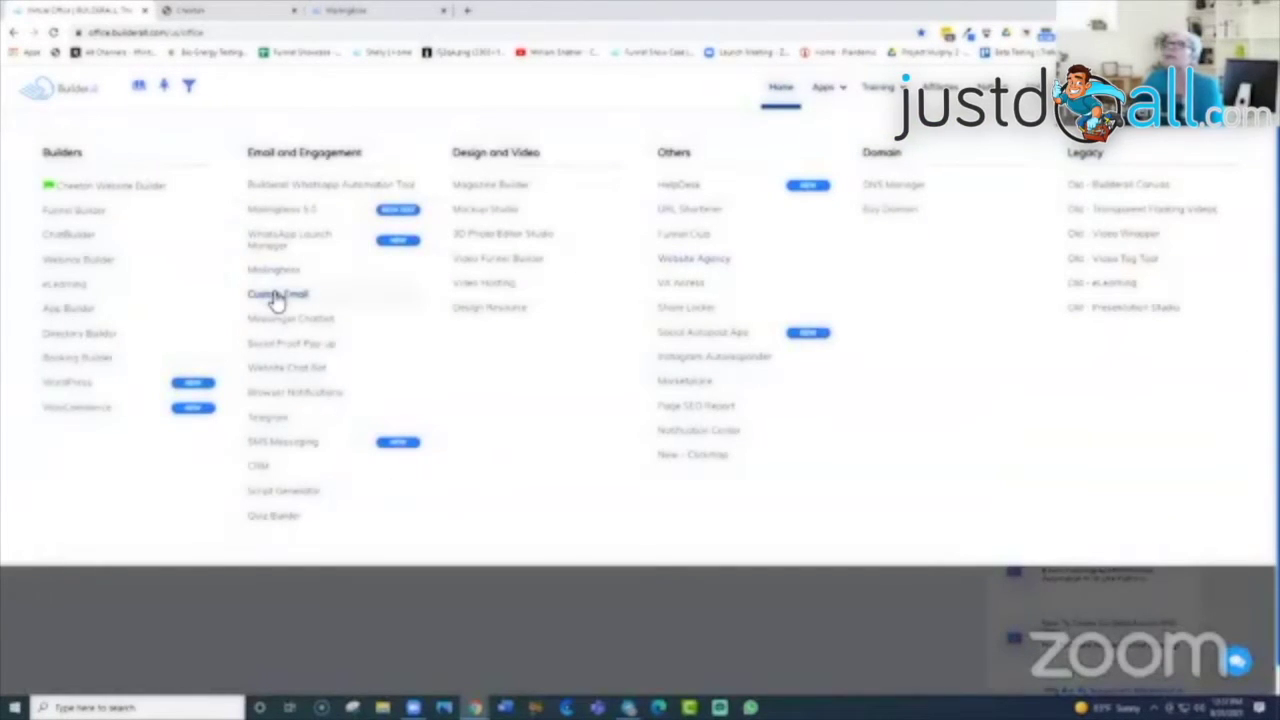
click(276, 298)
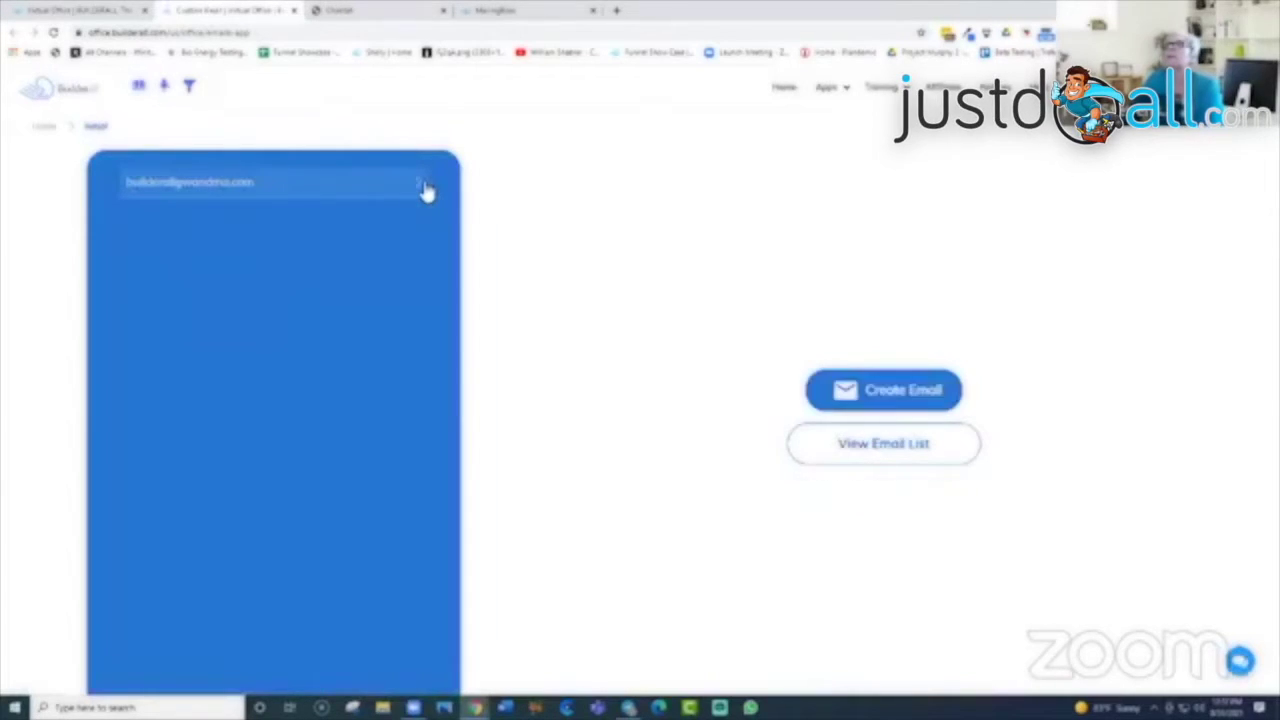
Step: View the domain's full email list, expand the domain row and launch Webmail
click(425, 190)
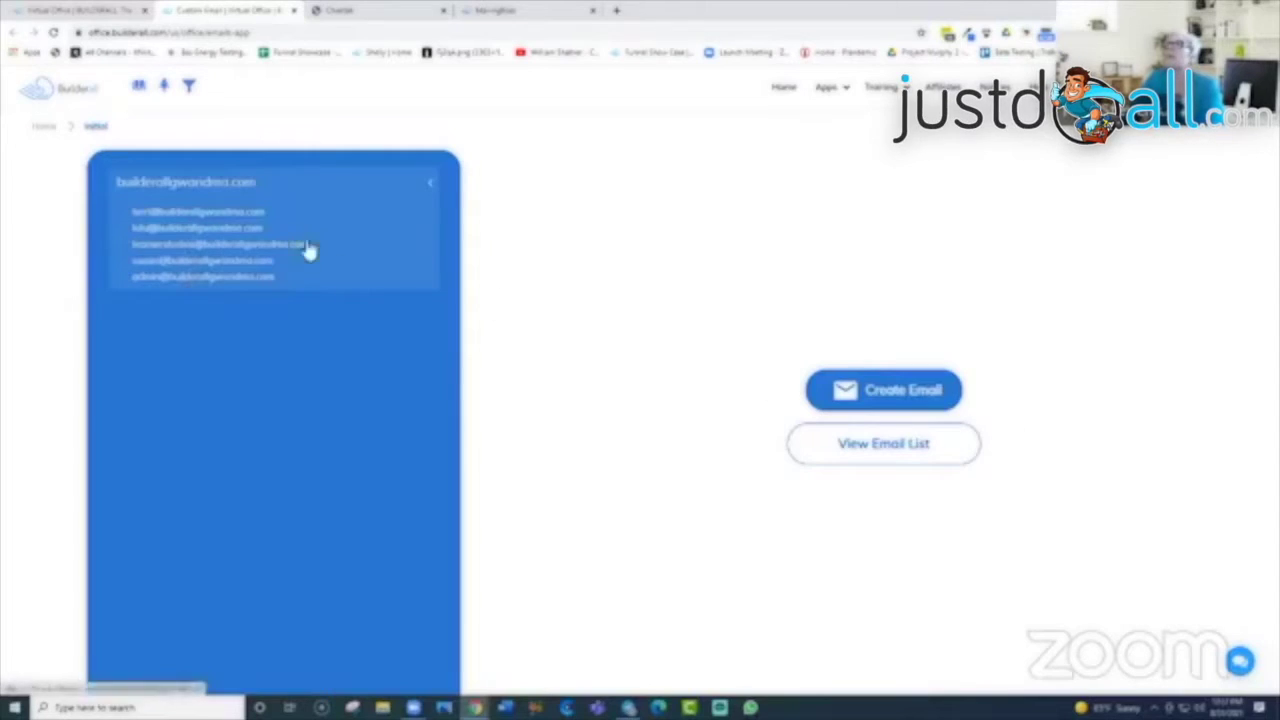
click(878, 446)
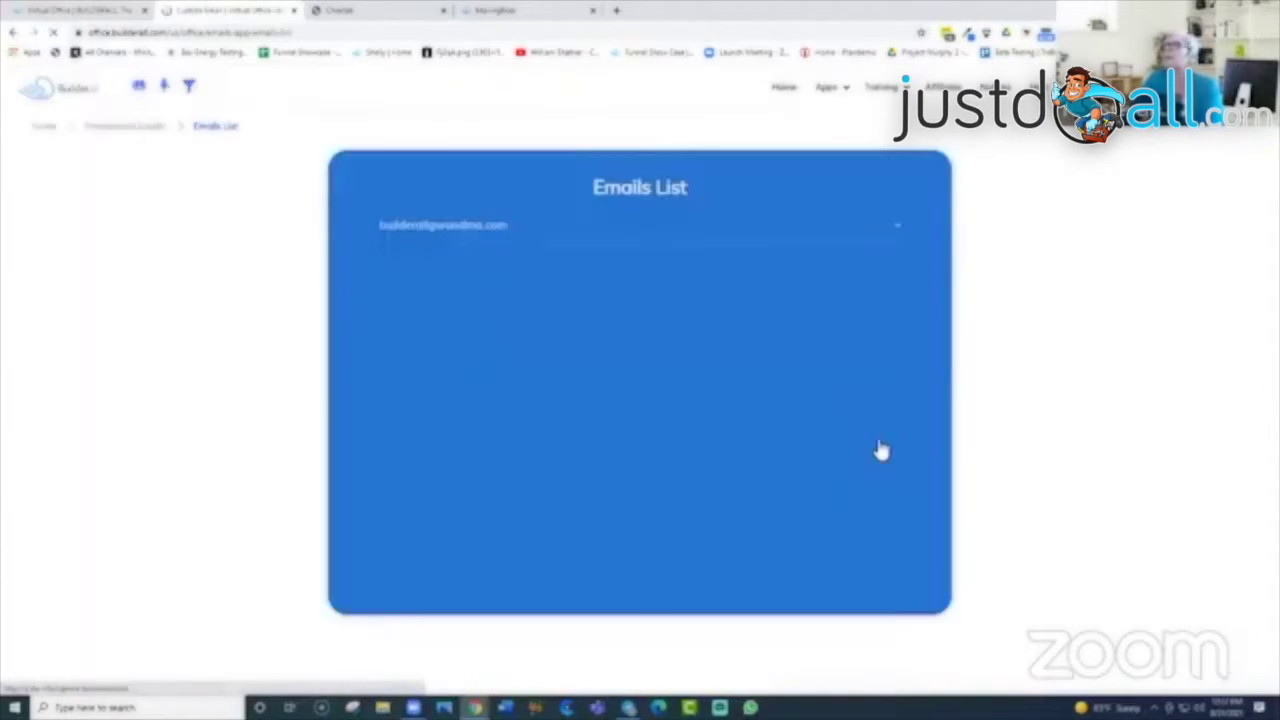
click(895, 234)
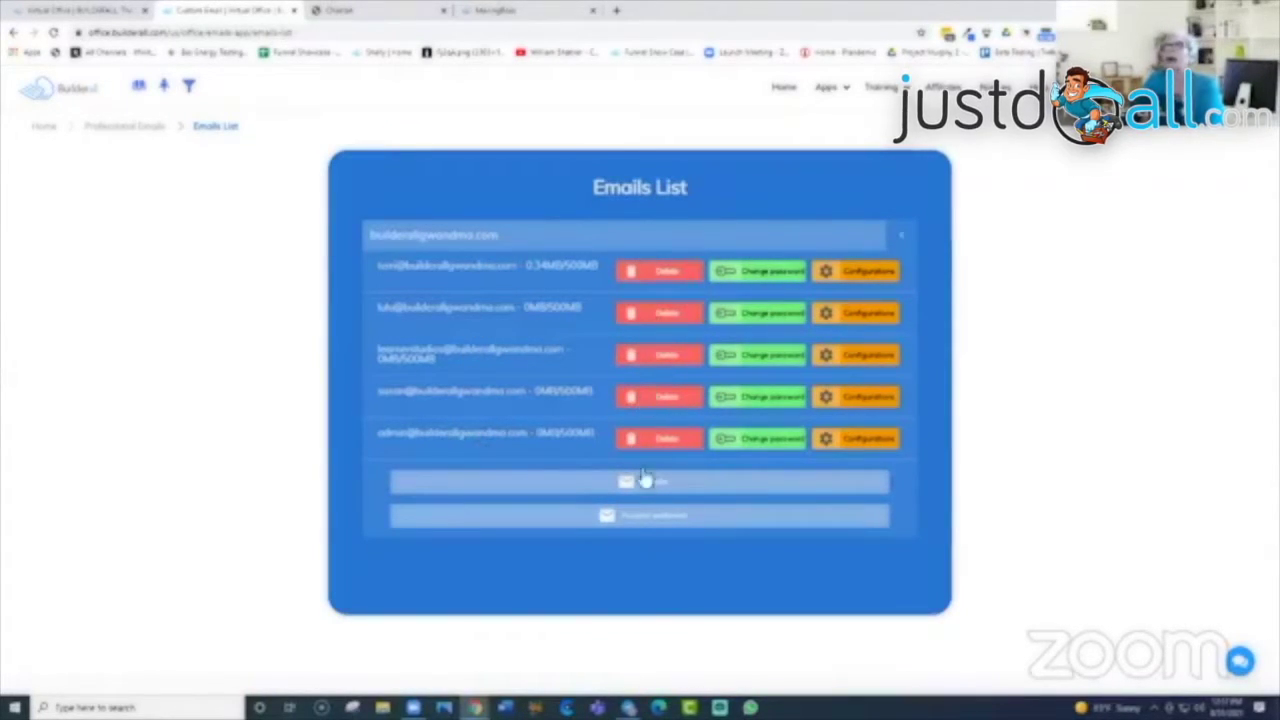
click(645, 517)
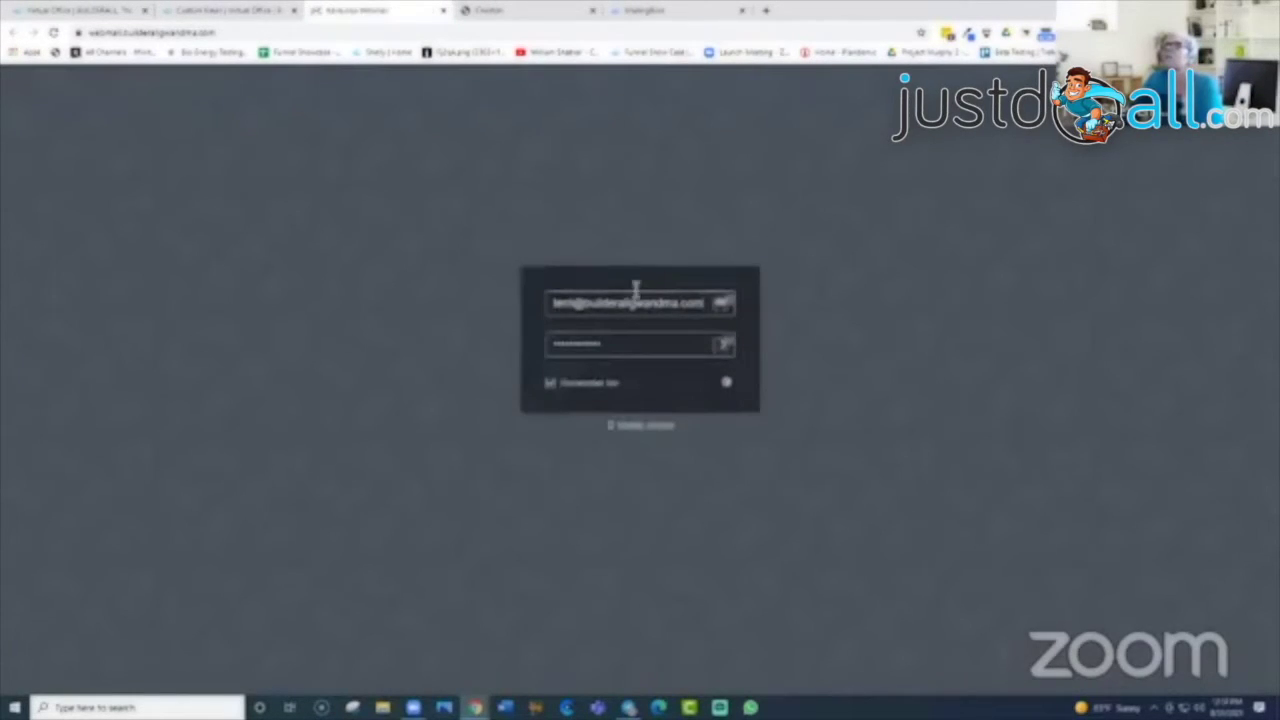
Step: Autofill the RainLoop login with the saved account, then close the webmail tab
click(729, 312)
click(665, 389)
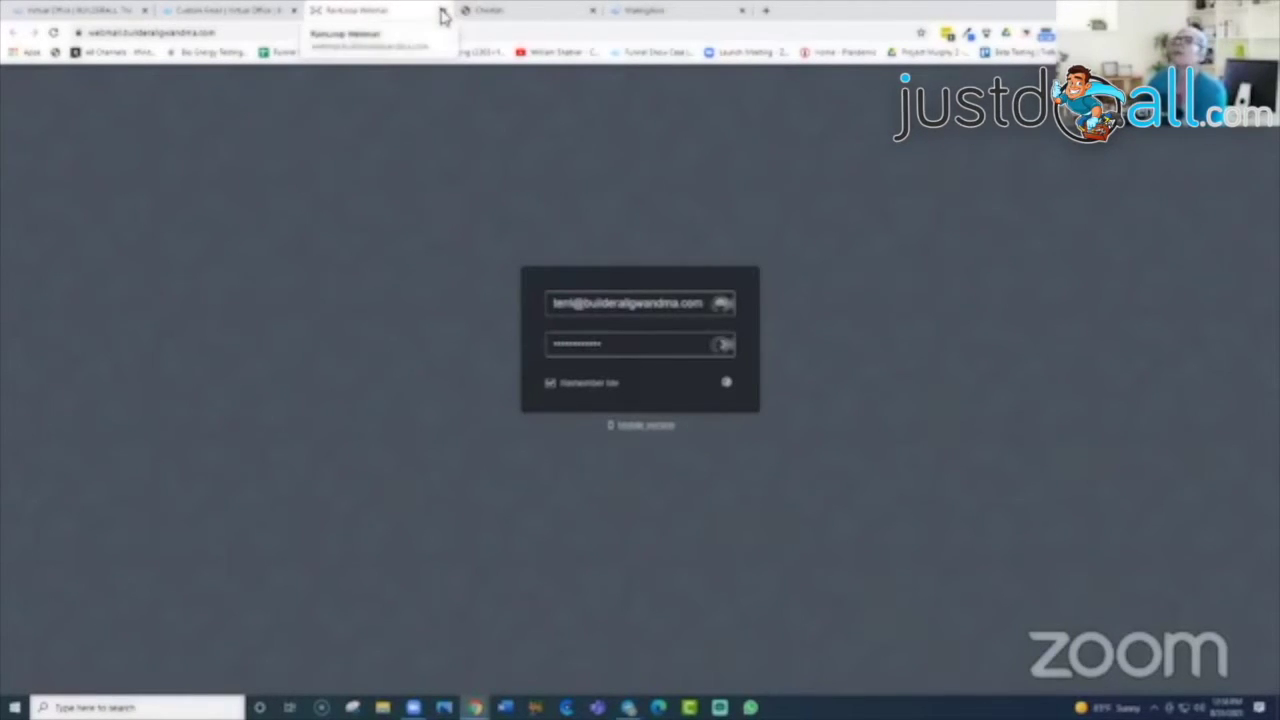
click(444, 10)
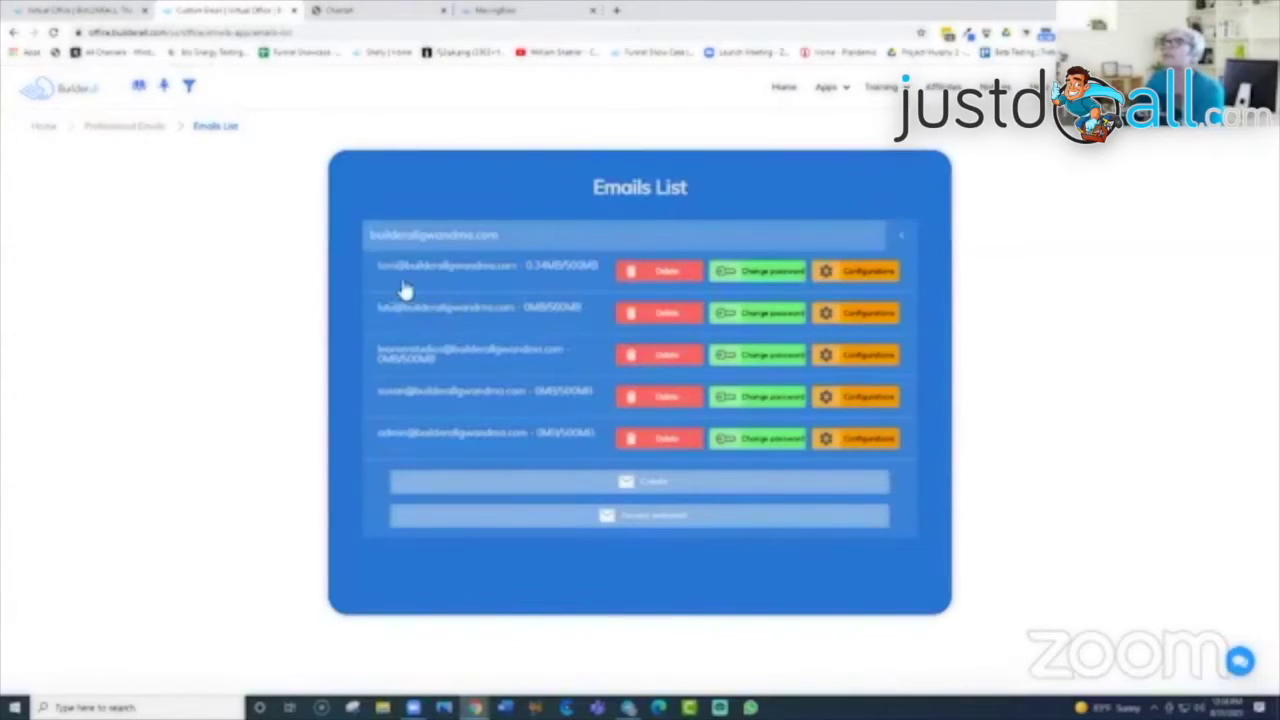
Step: Check the first mailbox's forwarding Configurations, then return to the dashboard and MailingBoss
click(866, 275)
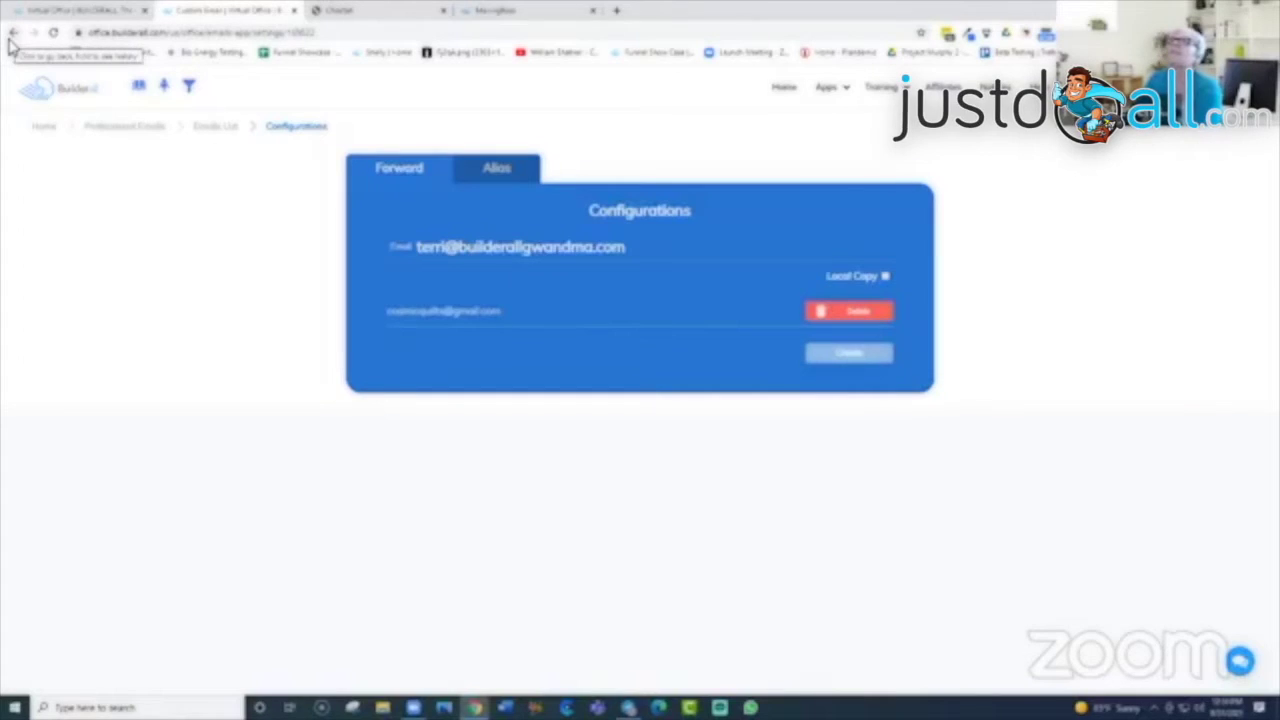
click(62, 14)
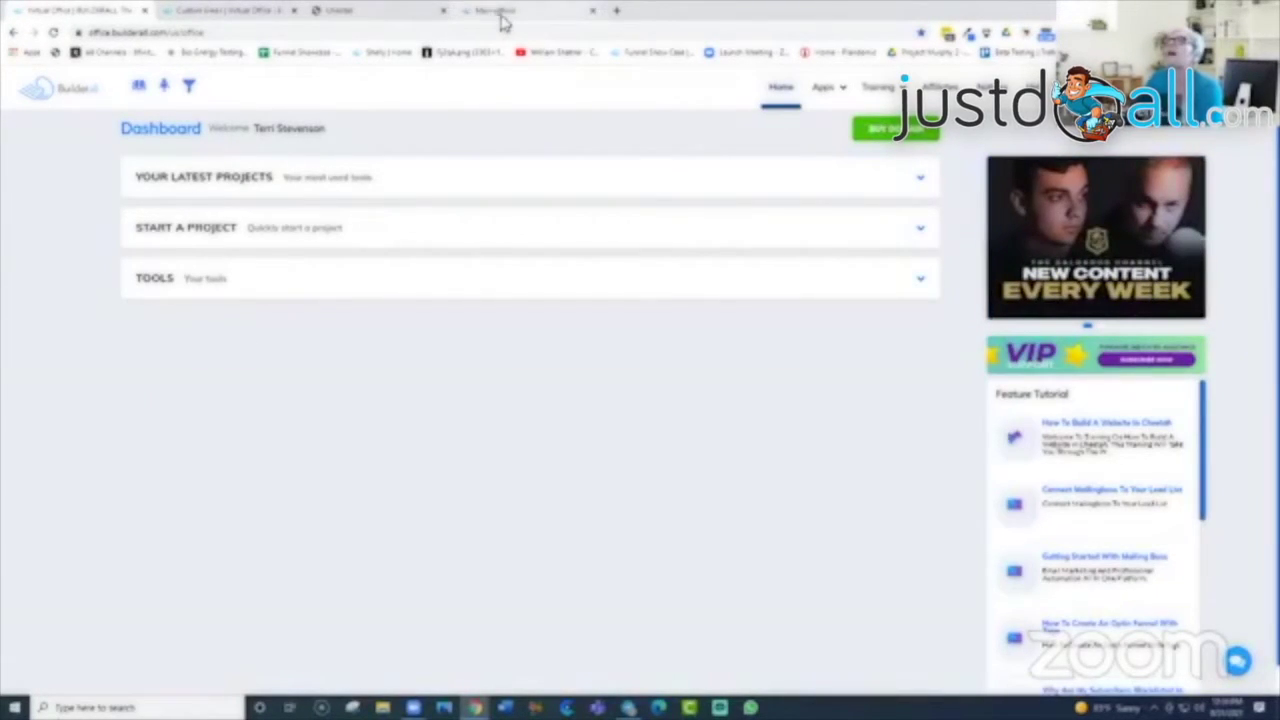
click(502, 14)
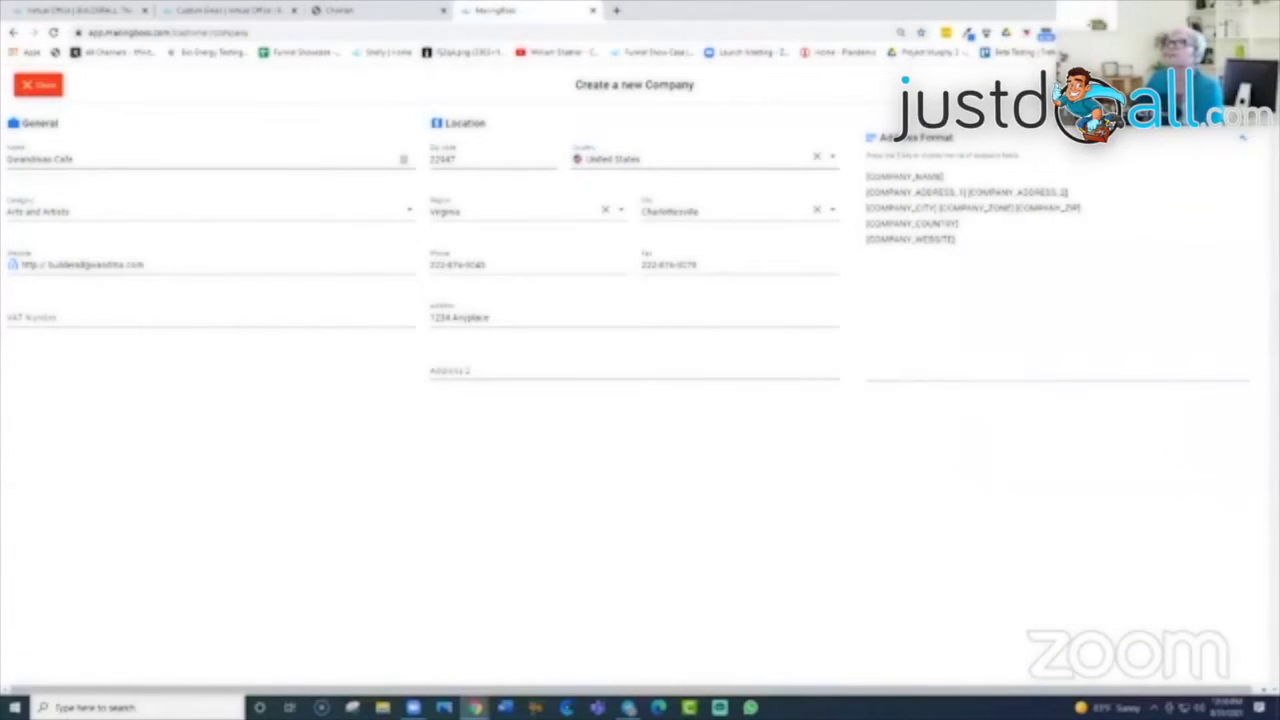
Step: Close the unfinished Create a new Company form and go from Home to See lists
click(196, 160)
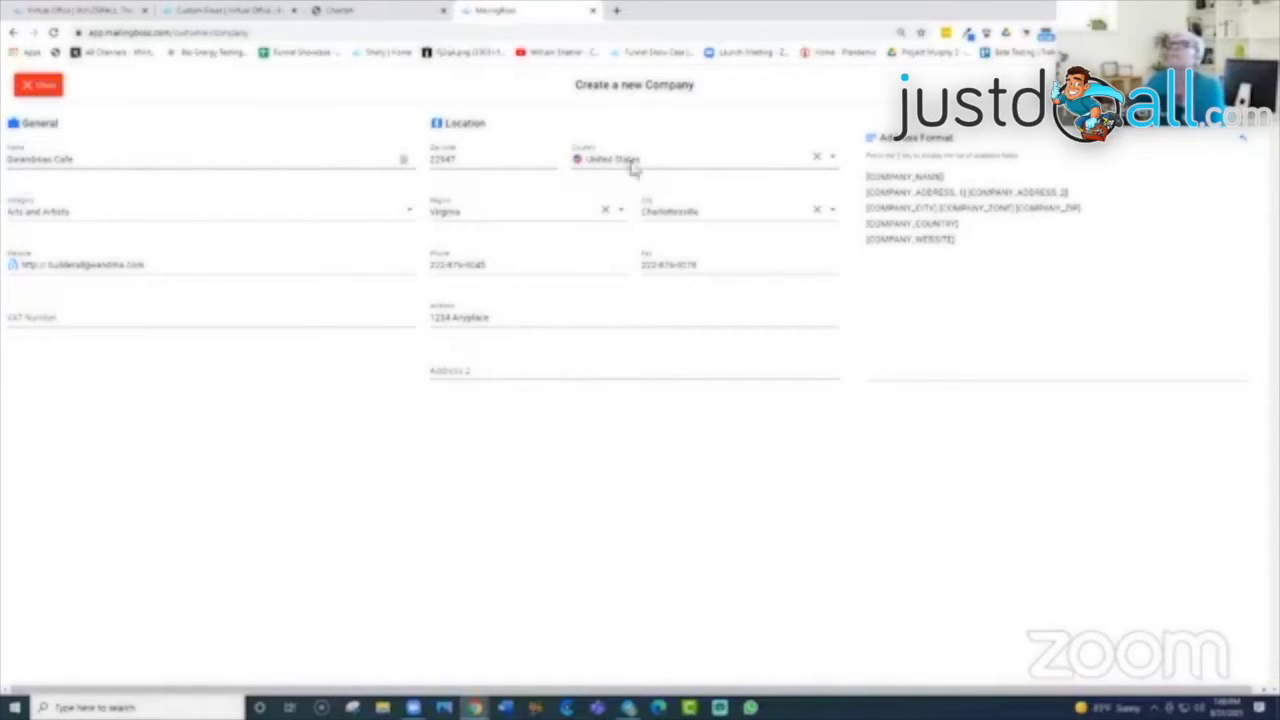
click(33, 90)
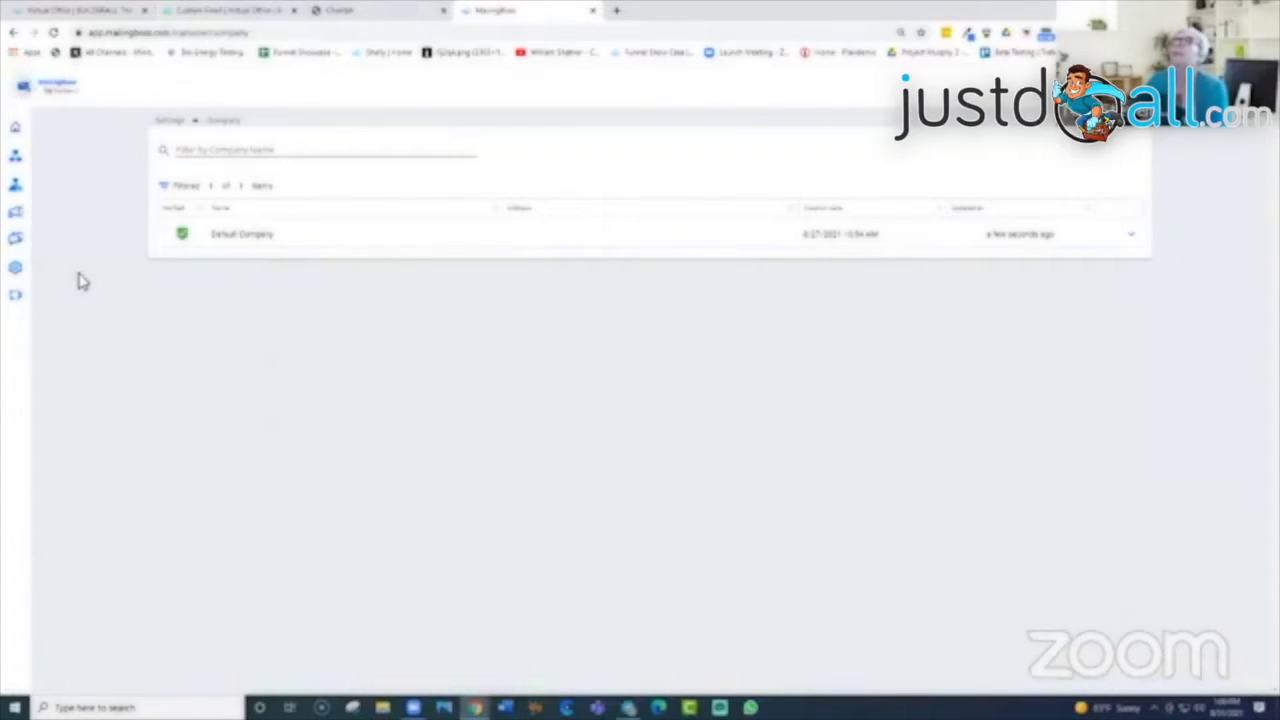
mouse_move(22, 275)
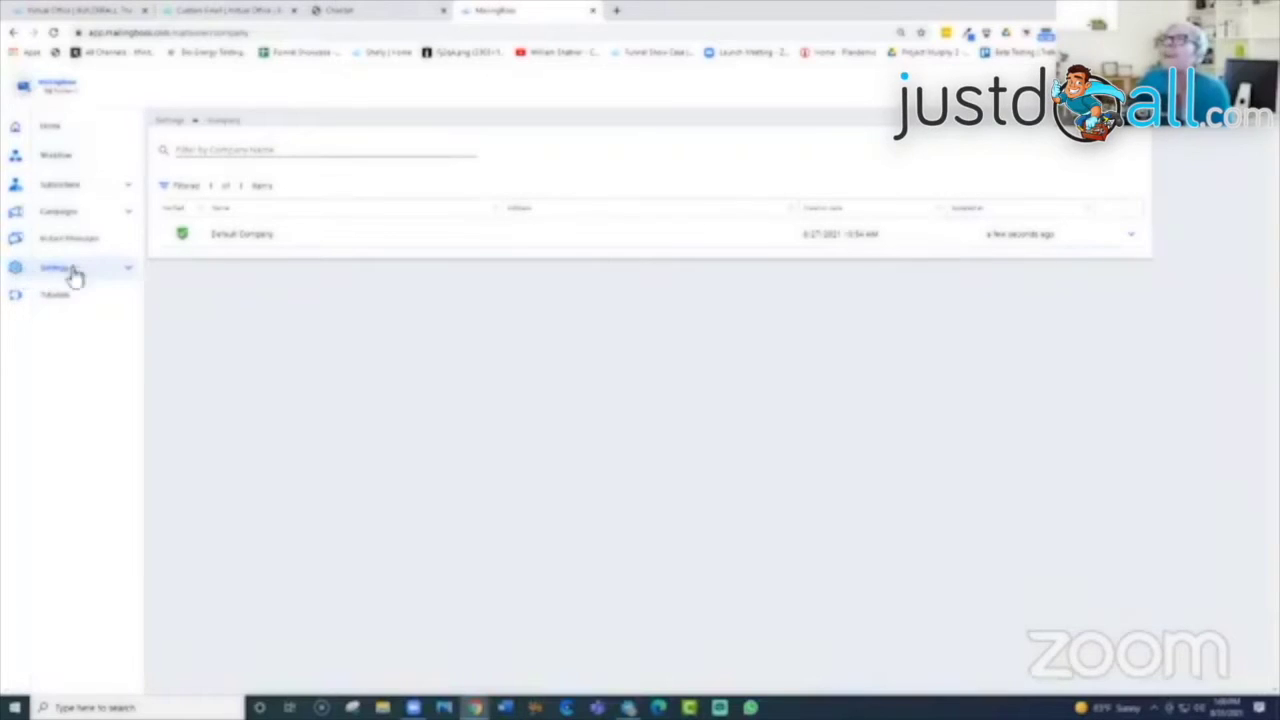
click(126, 272)
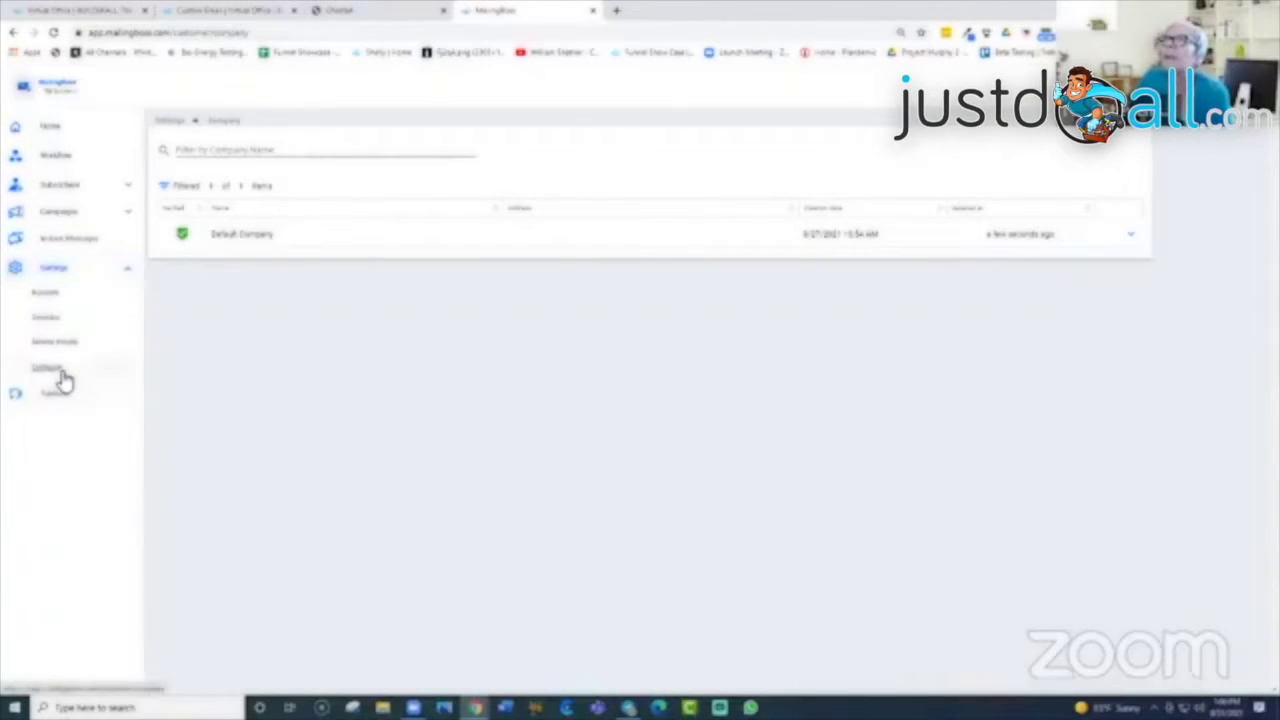
click(128, 270)
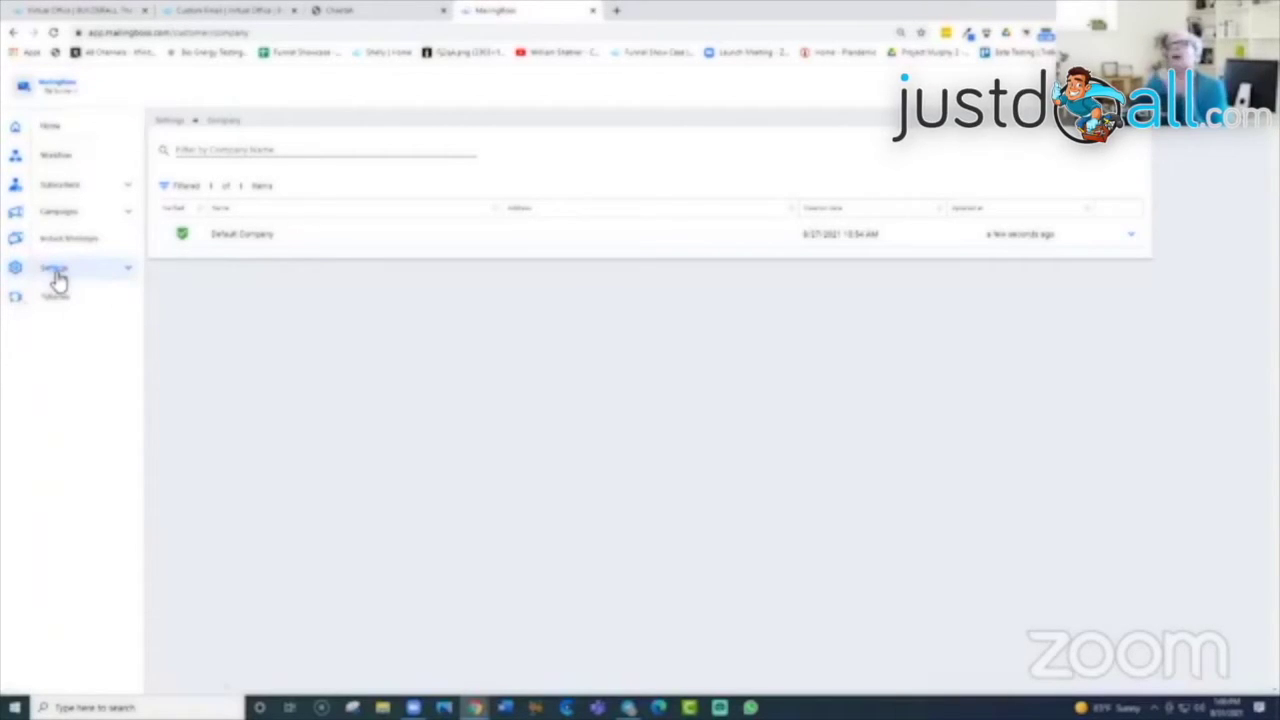
click(58, 130)
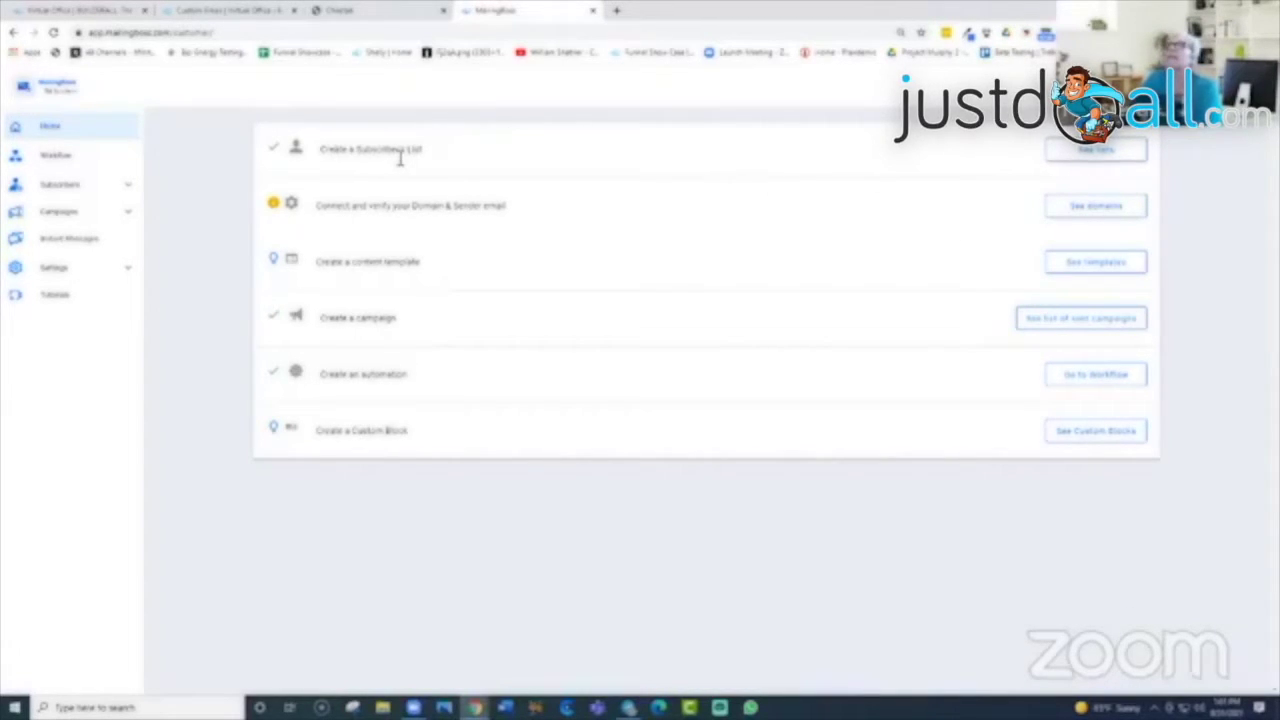
click(1097, 154)
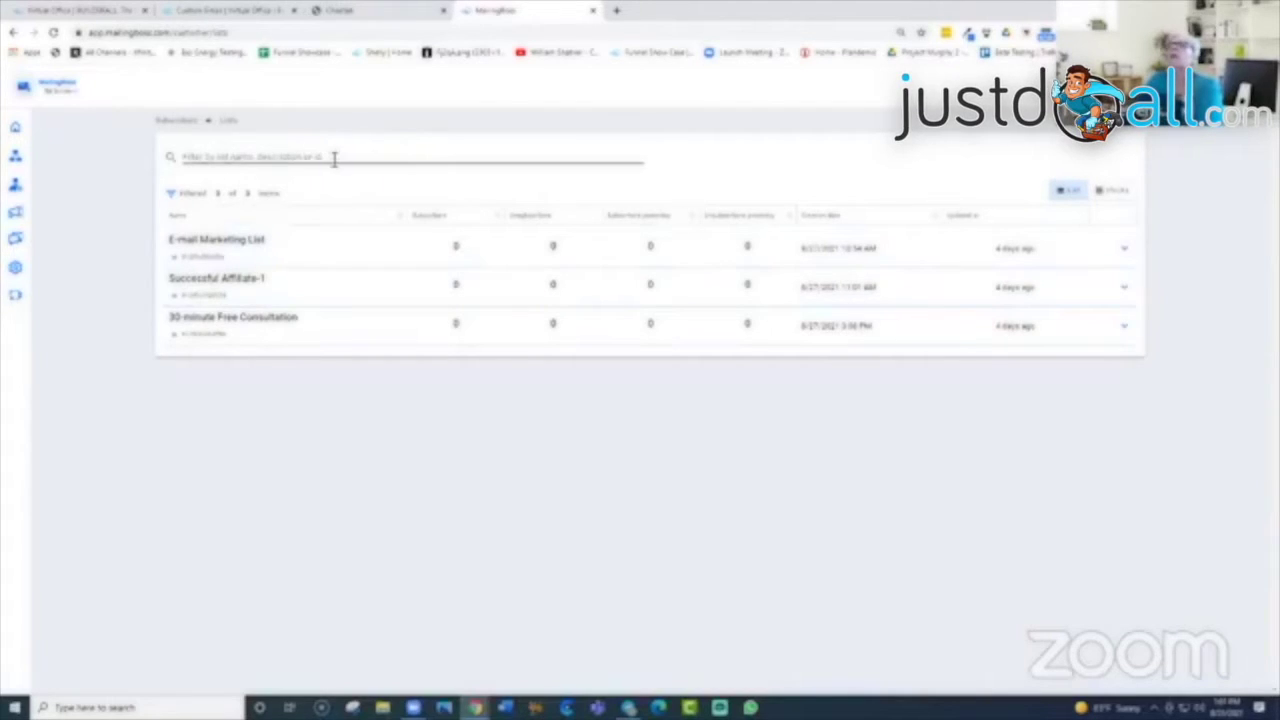
Step: Sort the three lists by Name in descending order and switch to the Blocks view
click(297, 157)
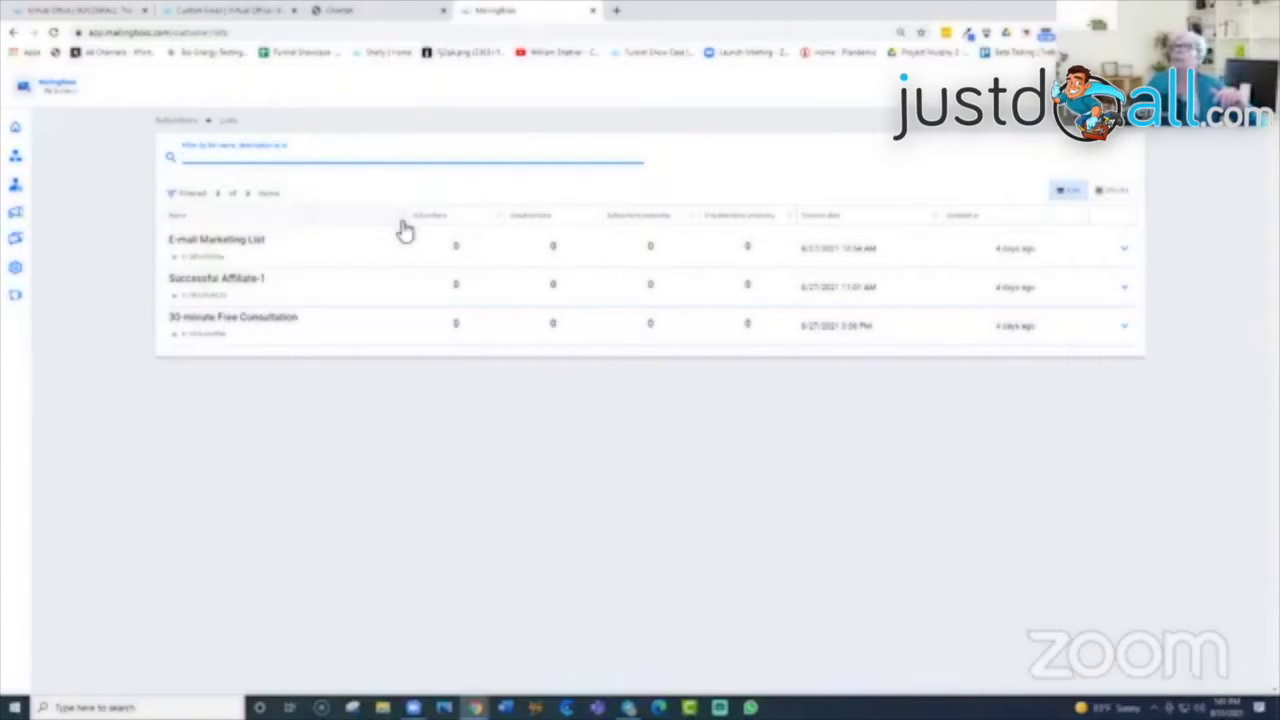
click(404, 226)
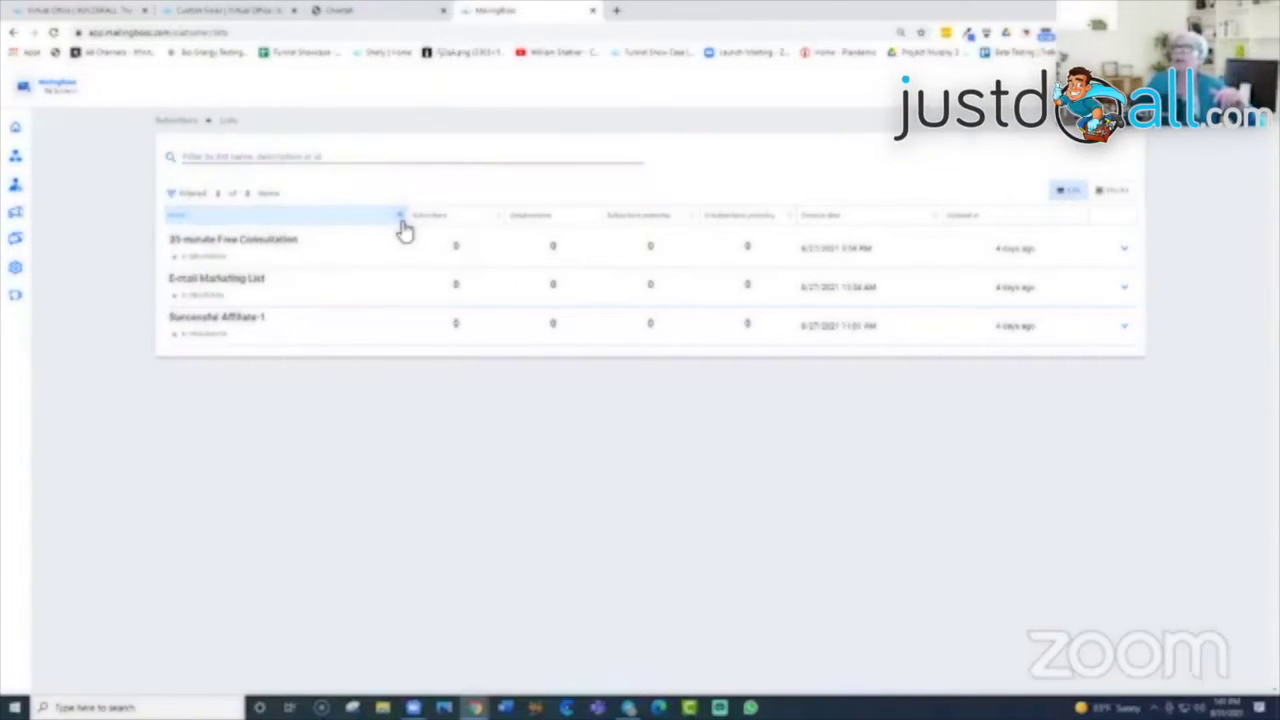
click(402, 226)
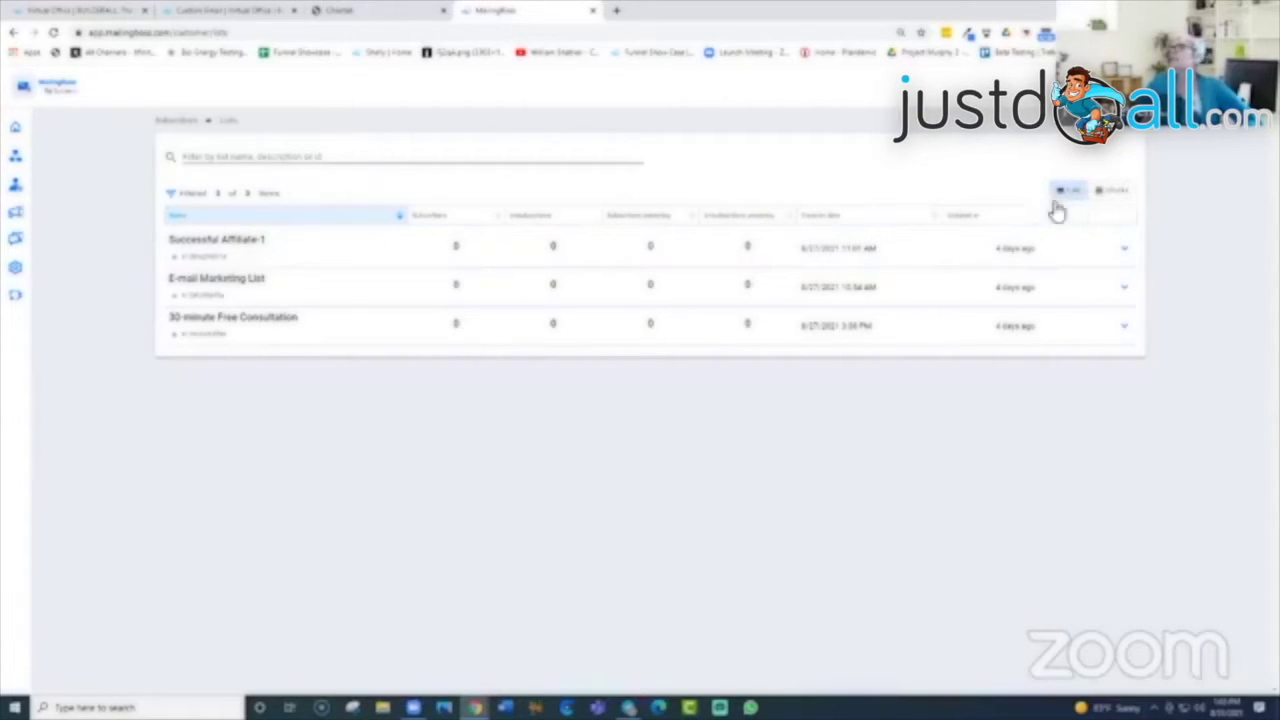
click(1115, 198)
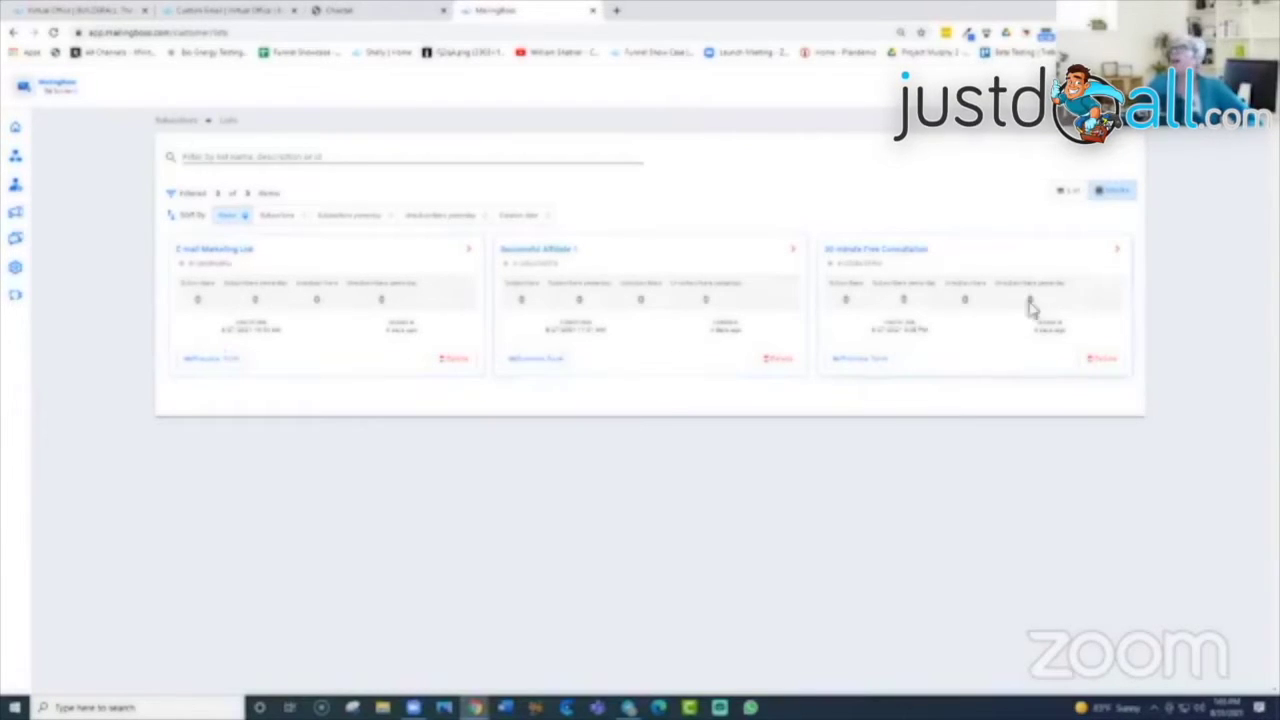
click(216, 362)
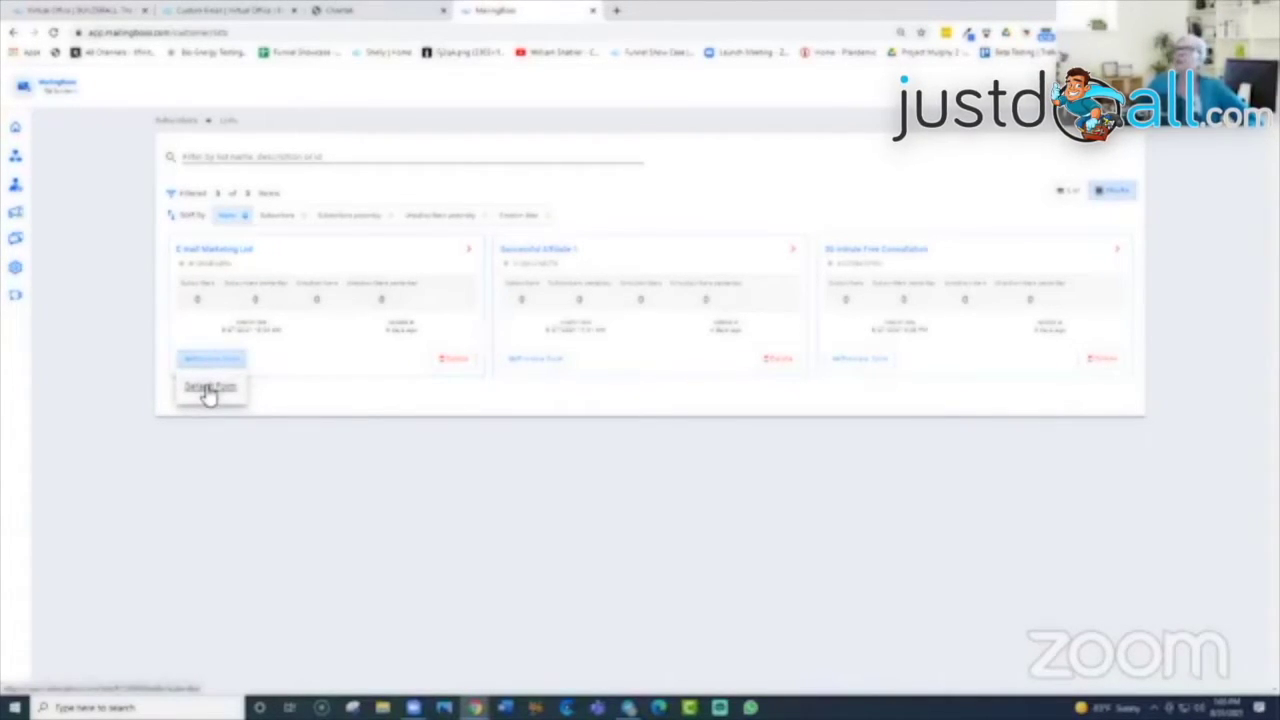
click(208, 390)
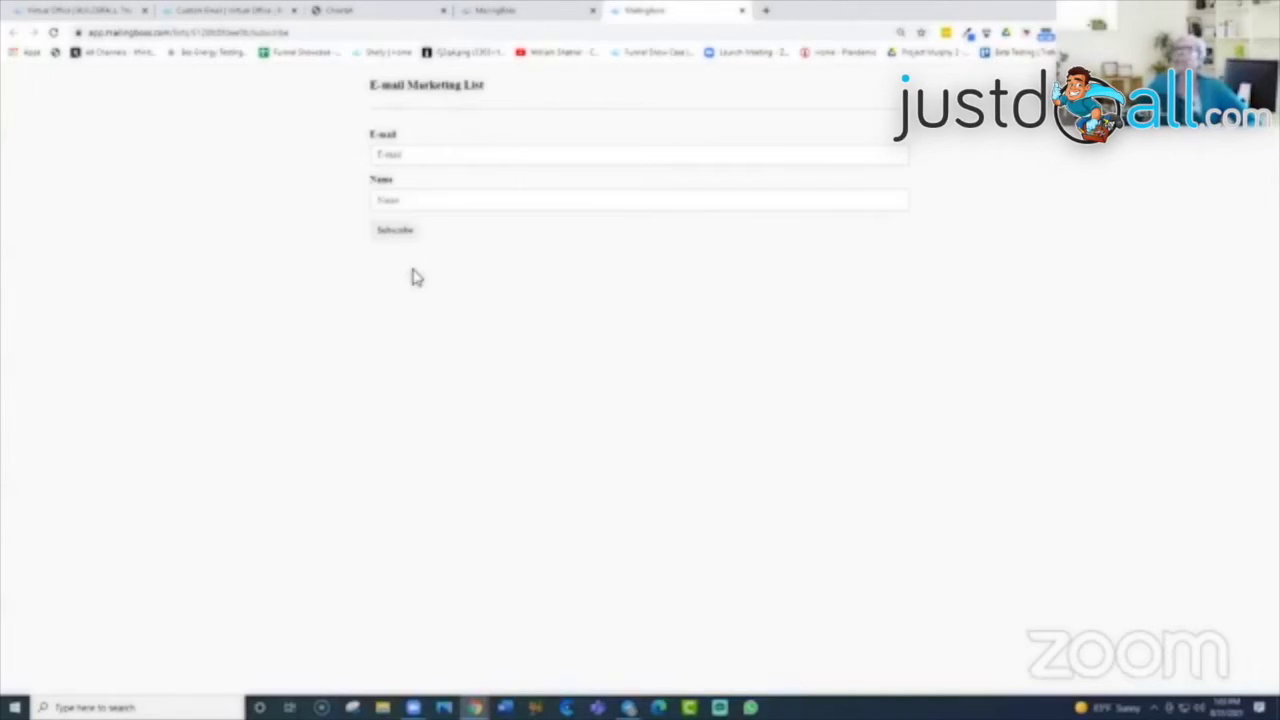
click(743, 11)
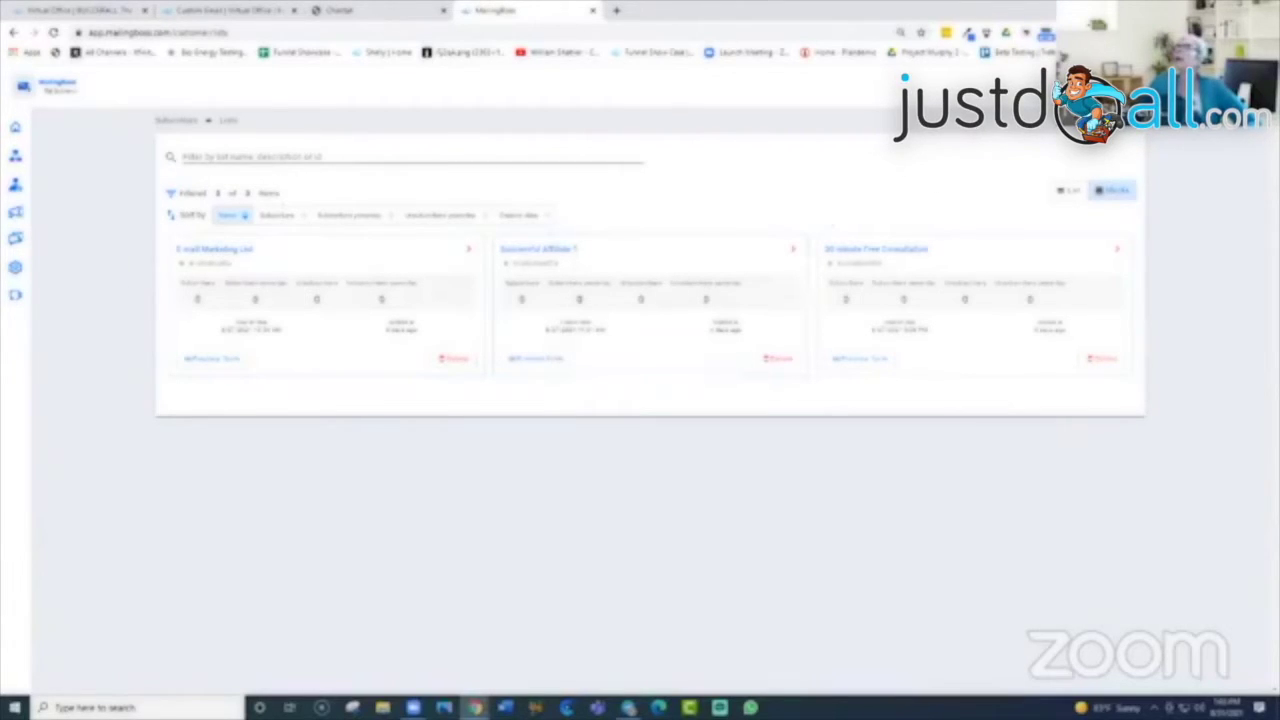
Step: Create a new list with a name, Double opt-in, Single opt-out and a short description
click(1113, 190)
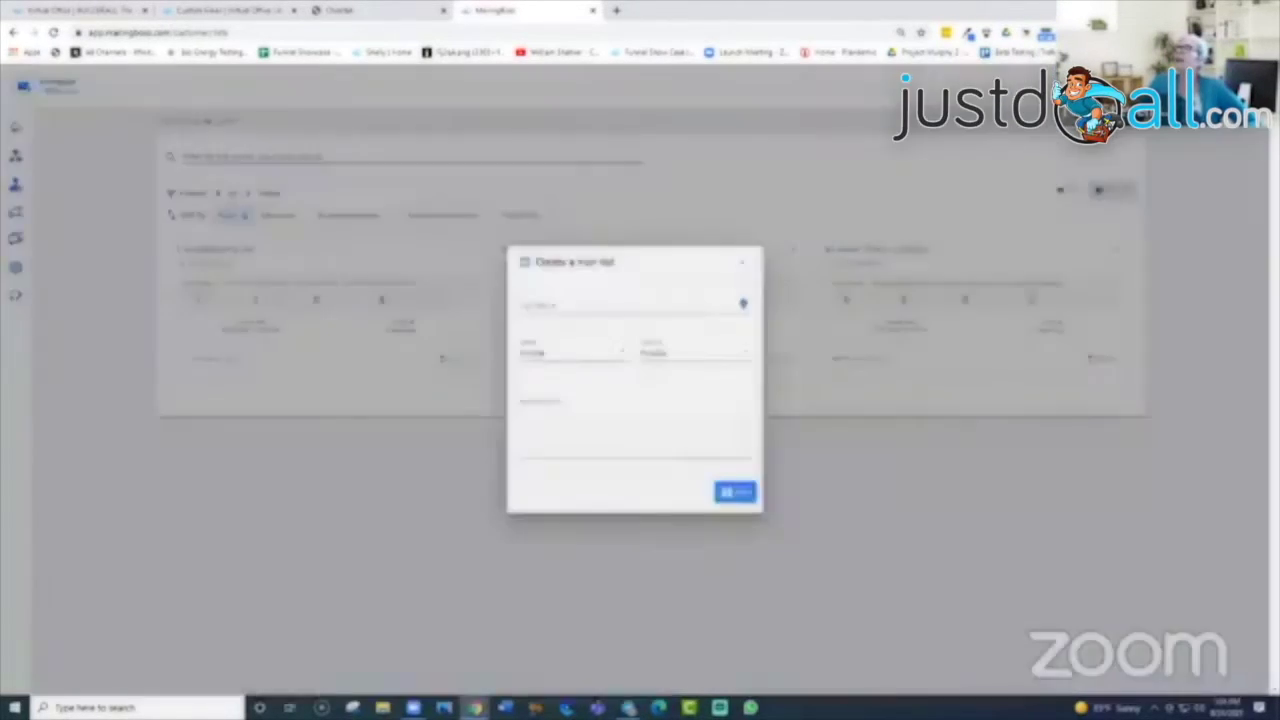
click(527, 298)
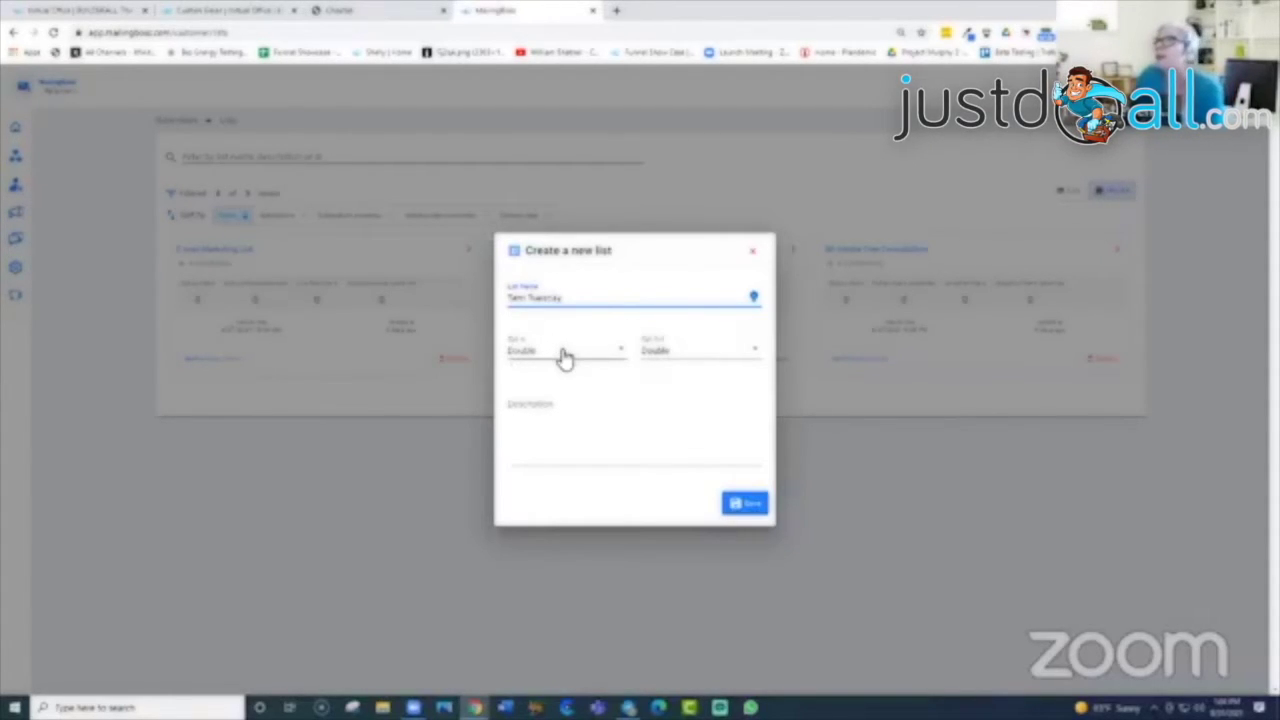
click(627, 355)
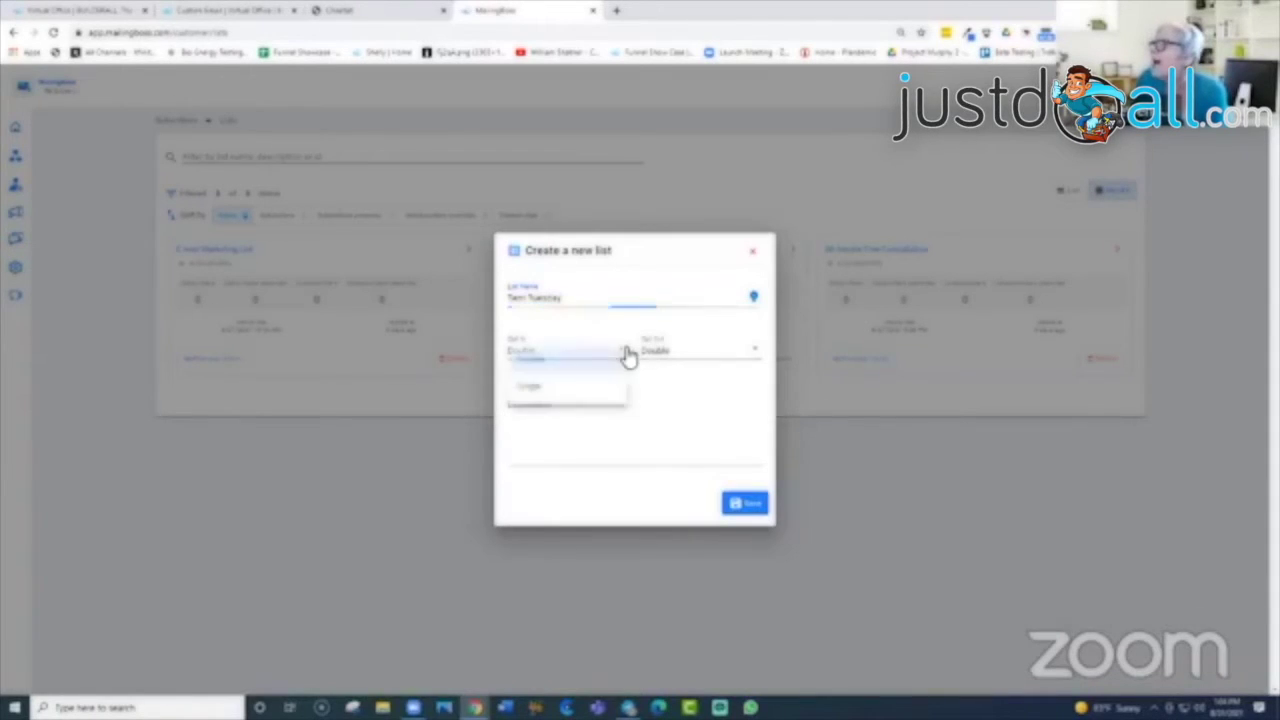
click(574, 369)
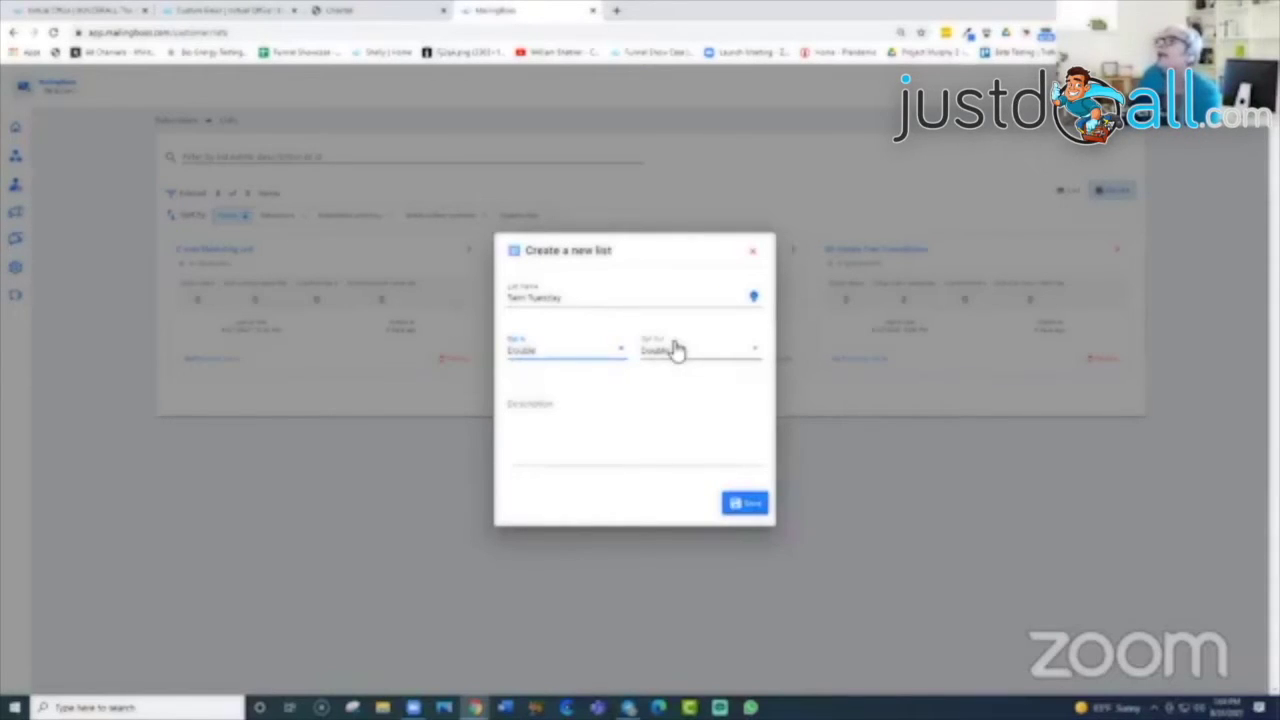
click(755, 357)
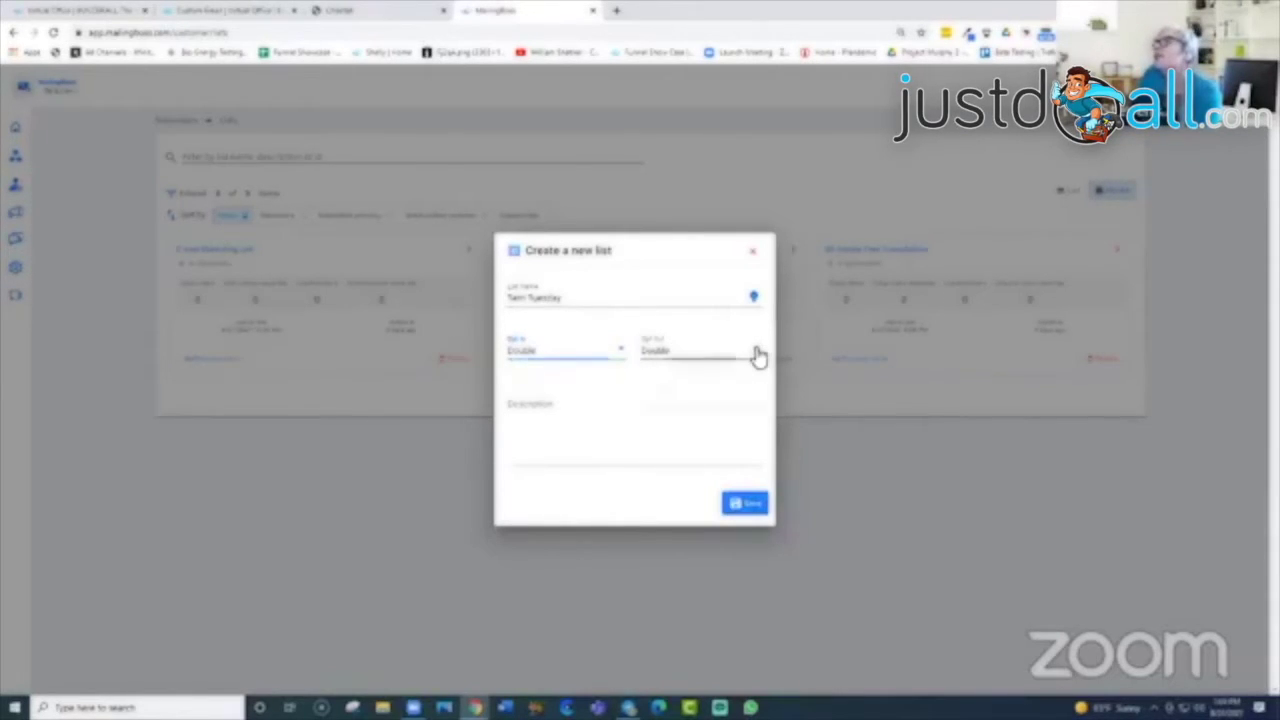
click(675, 398)
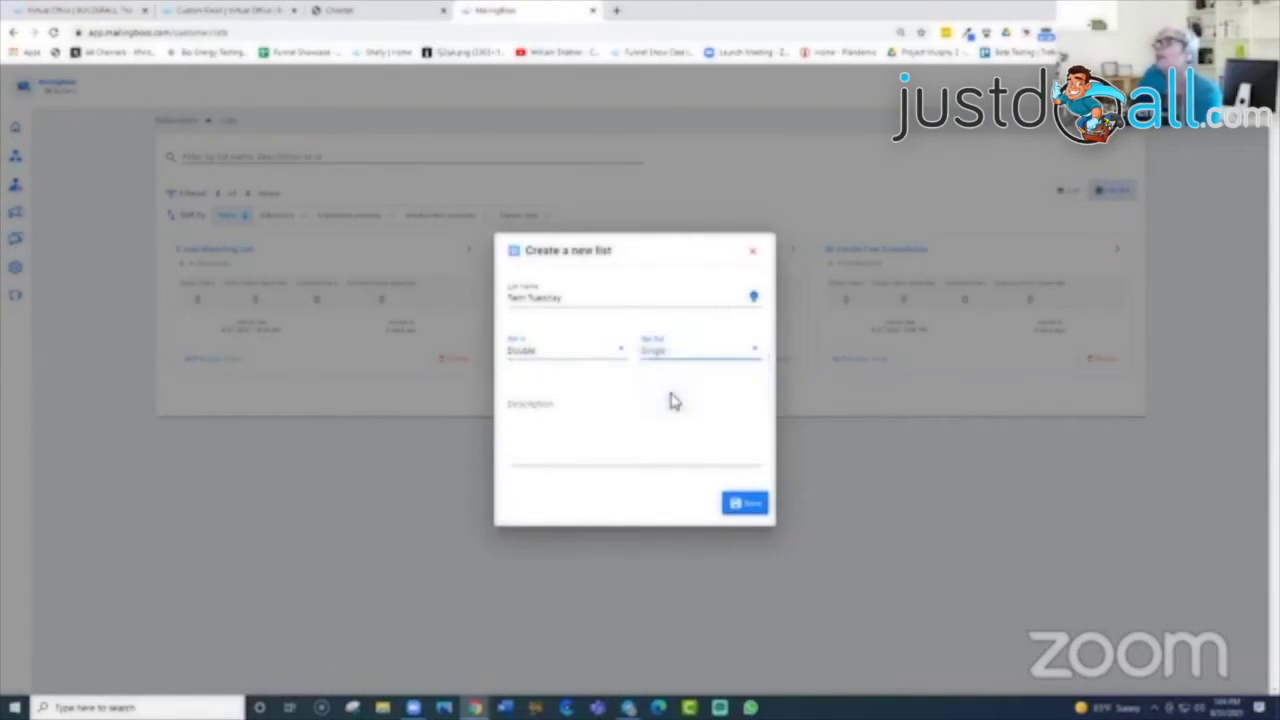
click(586, 405)
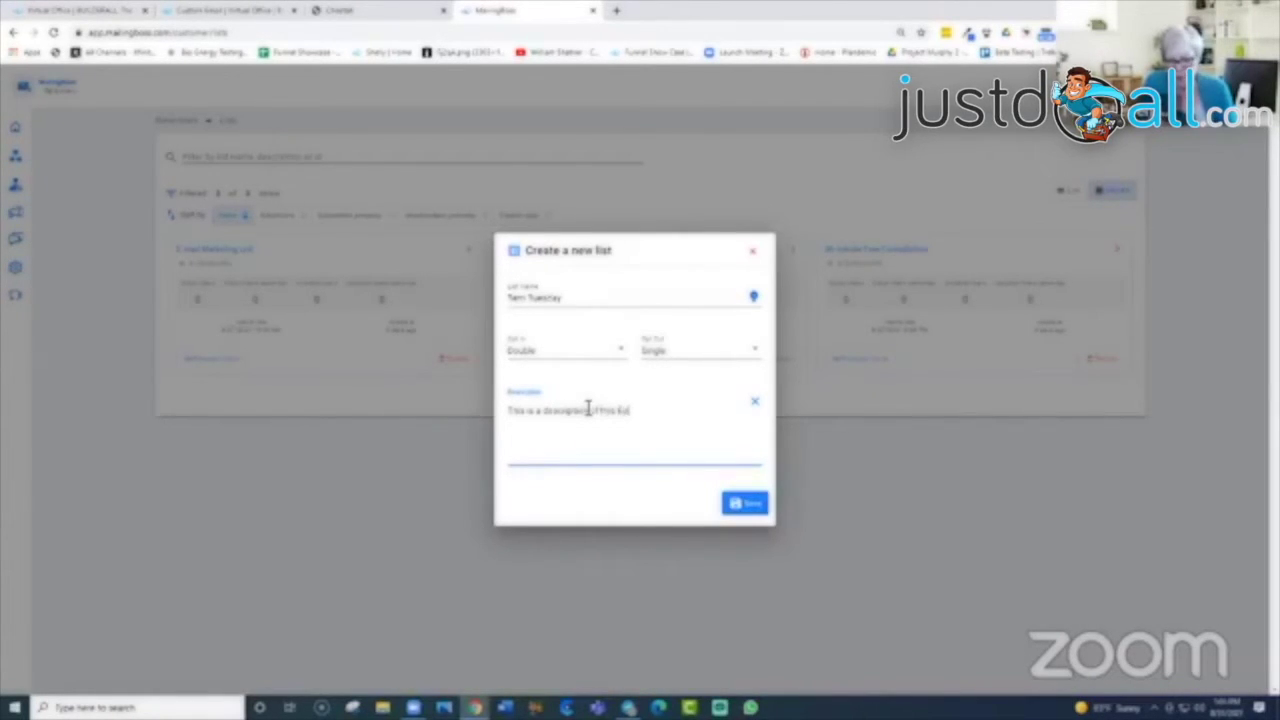
click(745, 503)
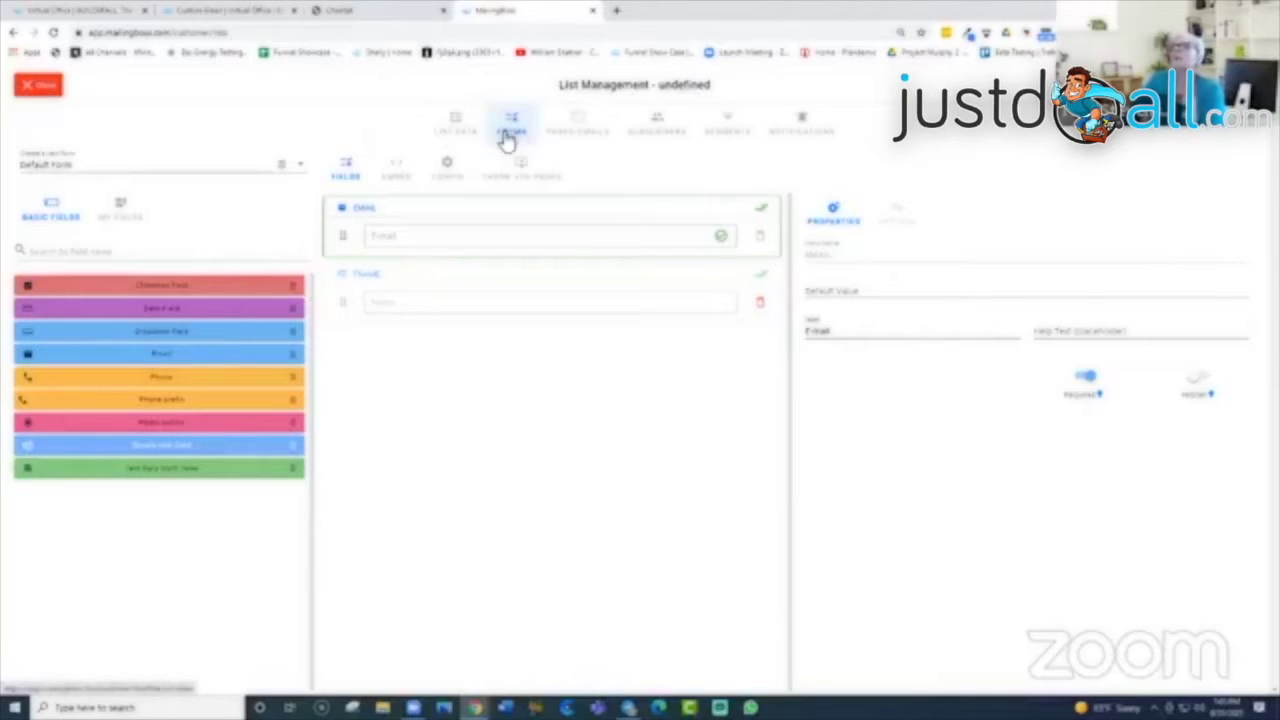
Step: Add a new form named 'Test Tuesday' through the Create a new form dropdown
click(80, 167)
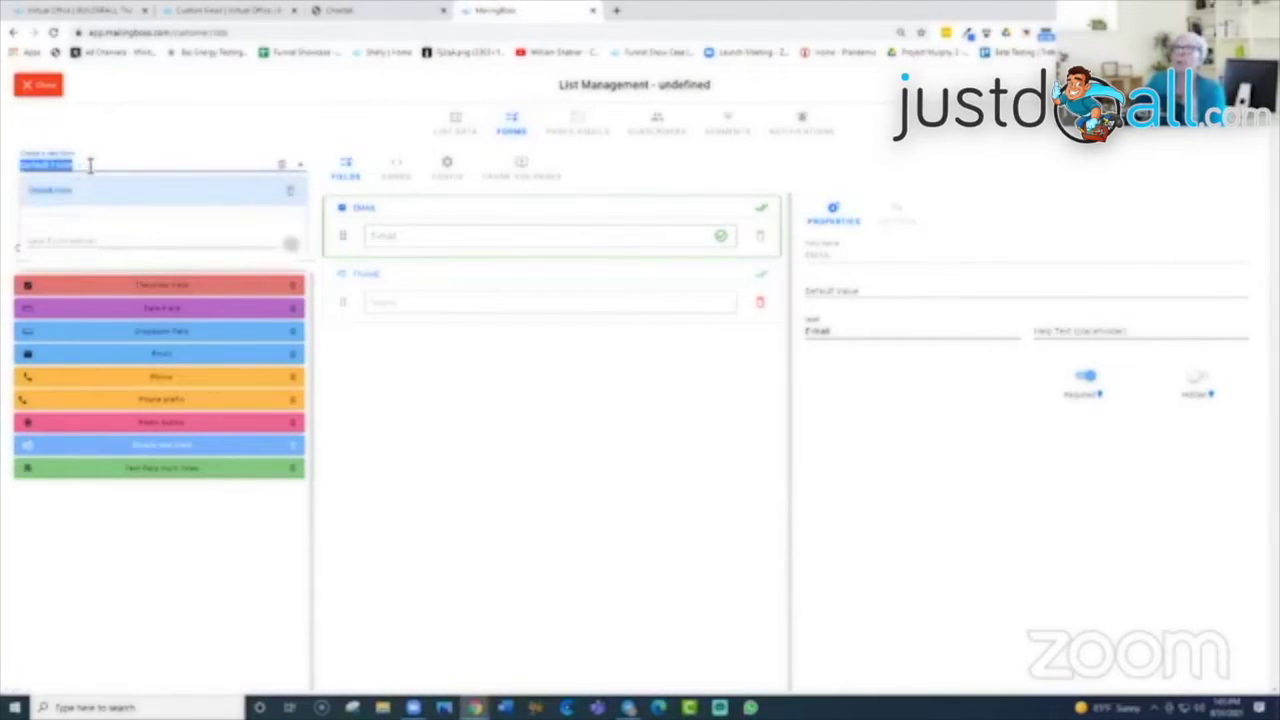
click(88, 165)
drag(86, 166, 12, 172)
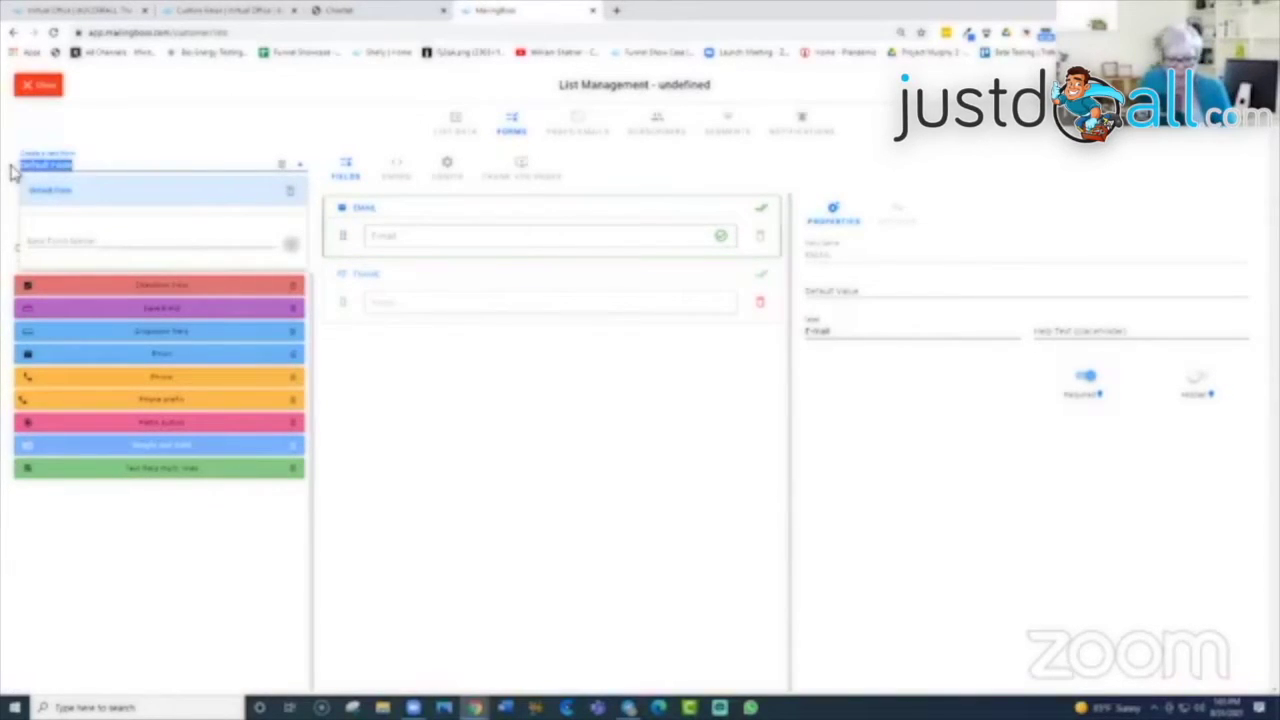
text(Tech Tuesday)
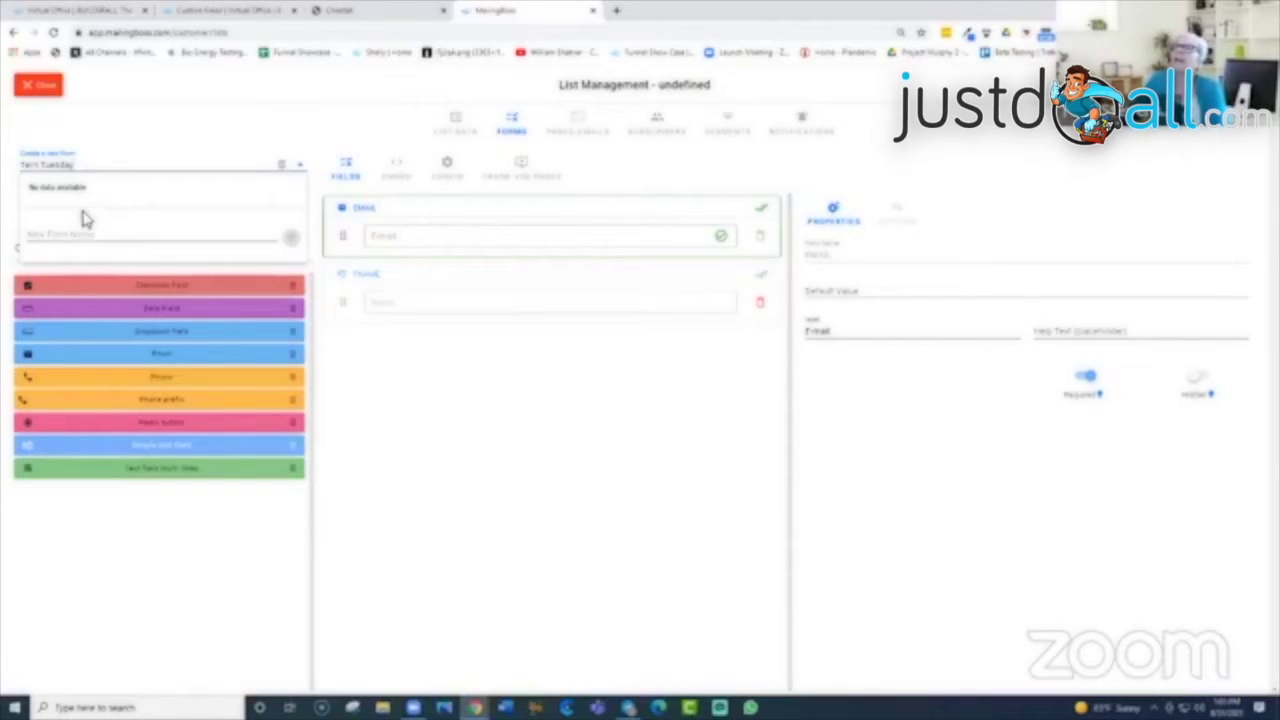
click(75, 240)
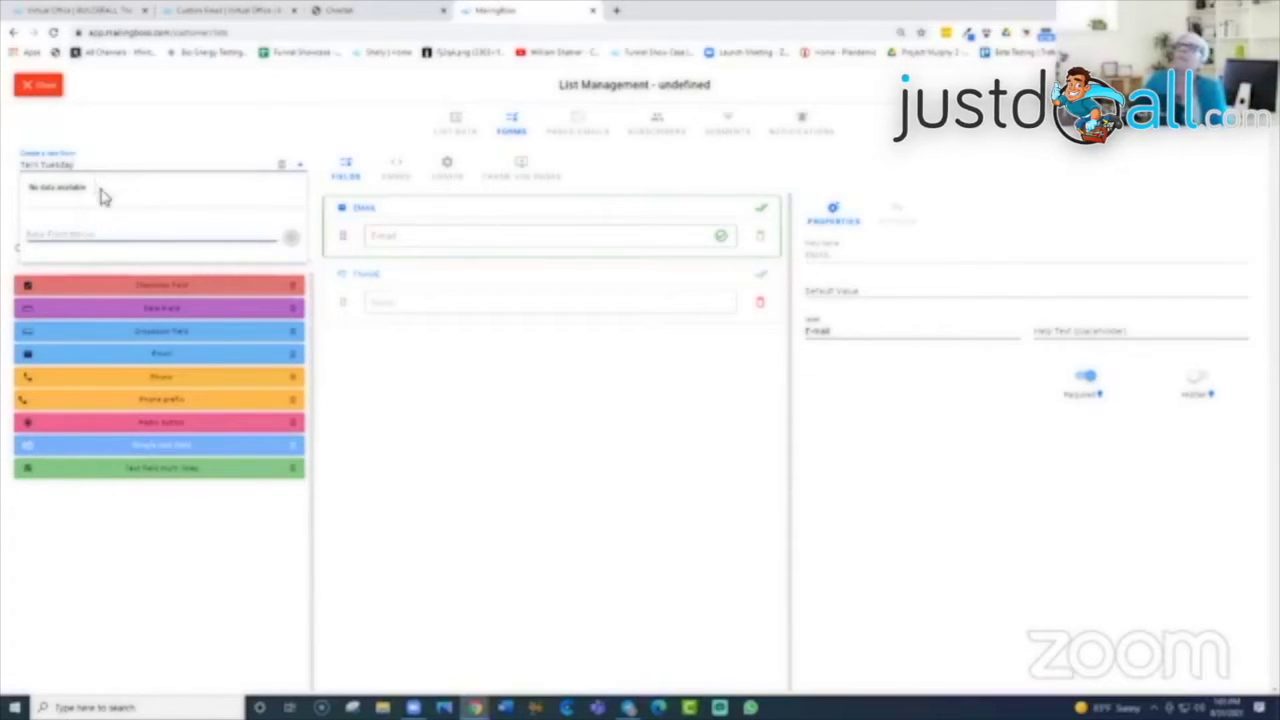
click(130, 164)
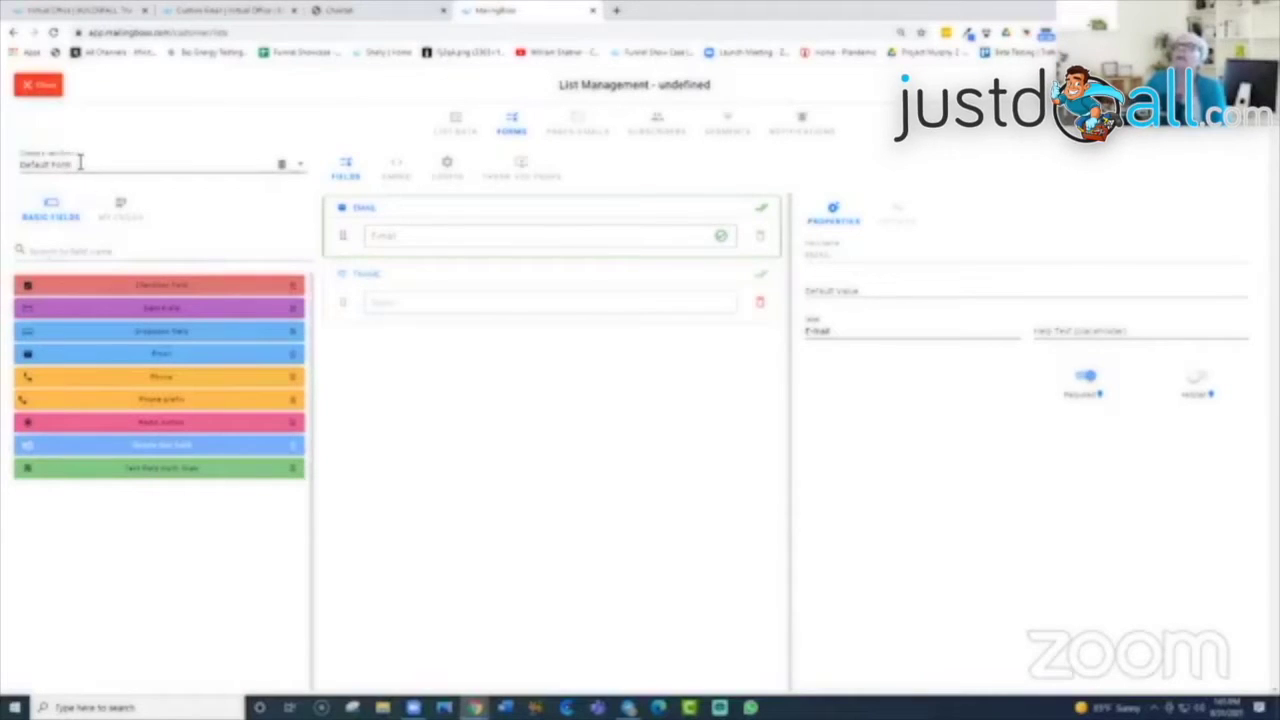
click(301, 168)
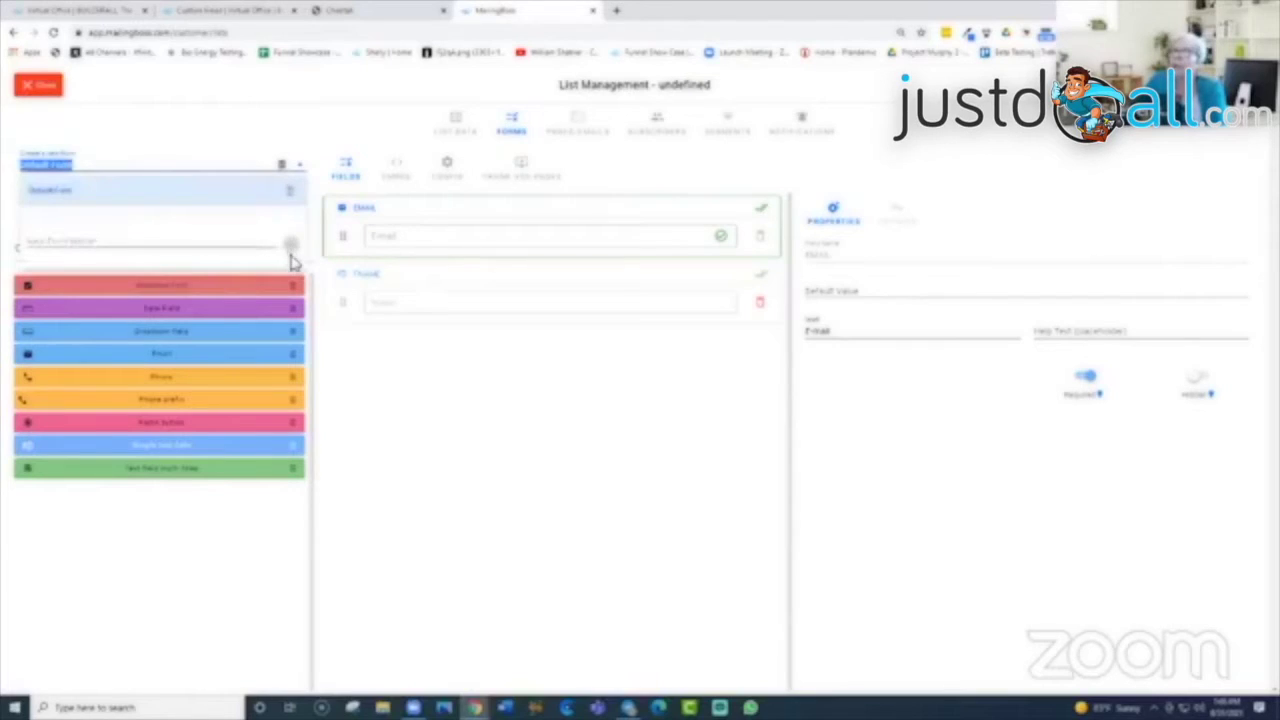
click(142, 245)
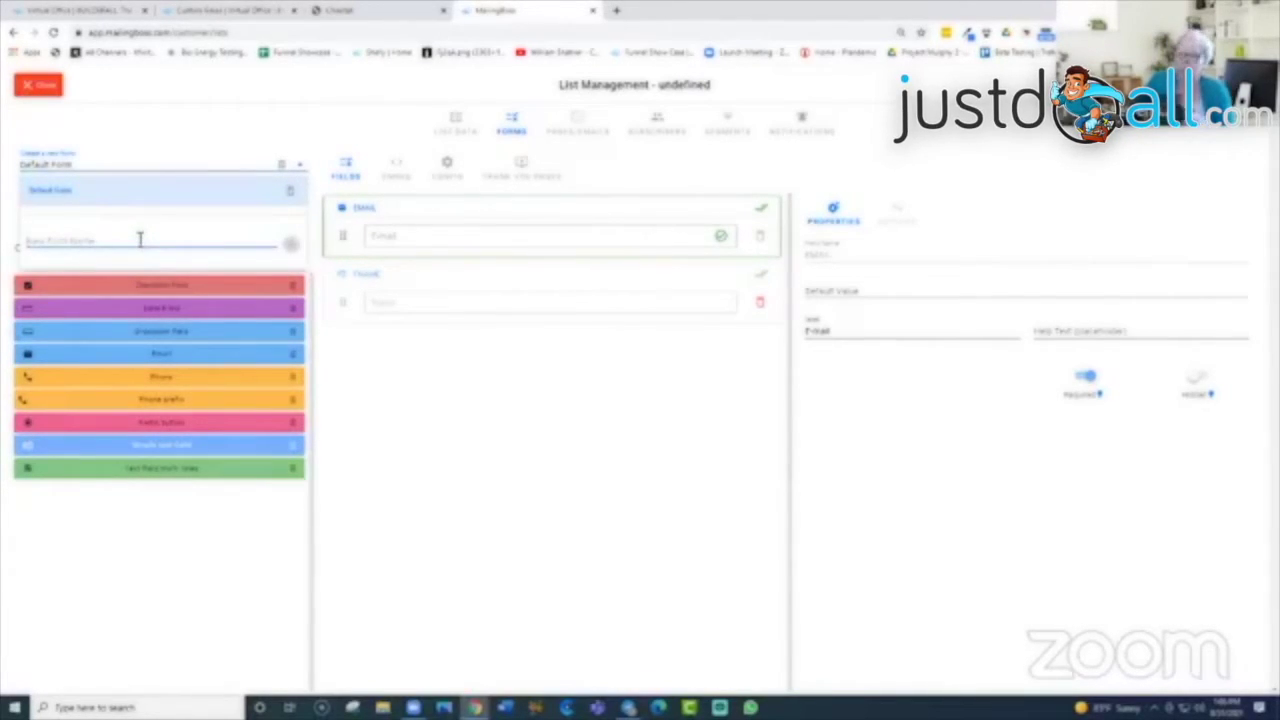
text(Test Tuesday)
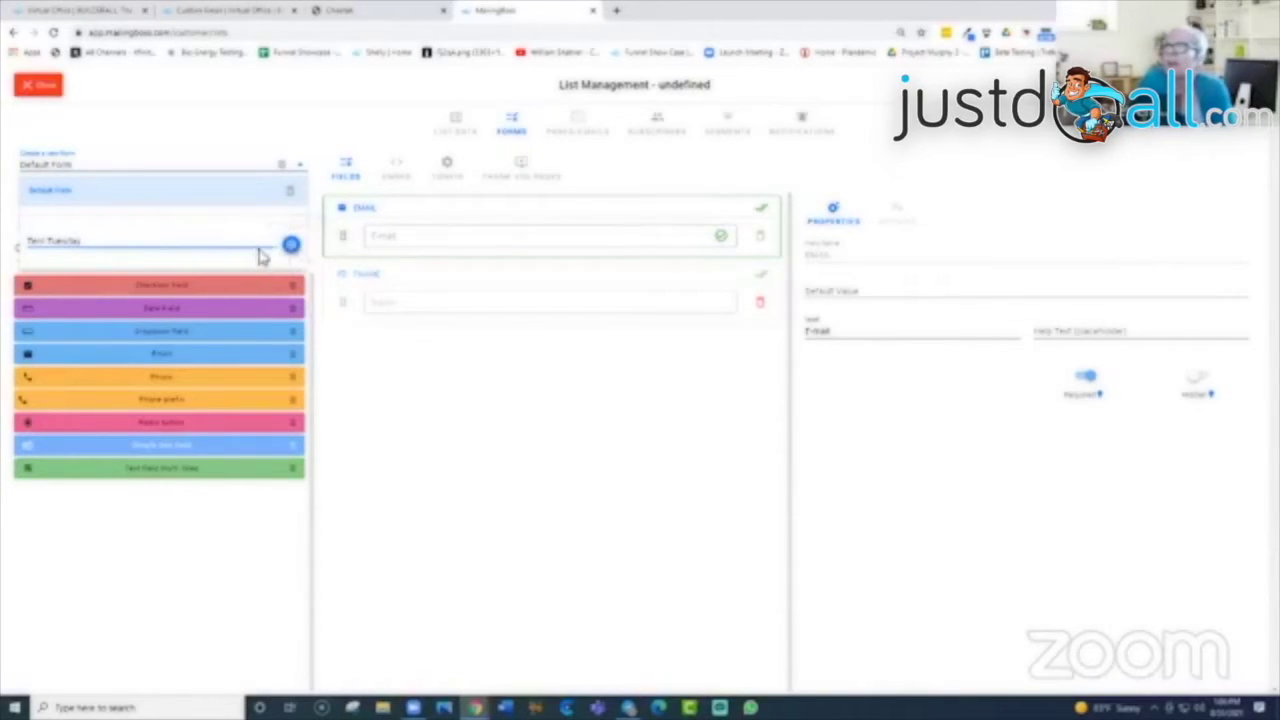
click(290, 245)
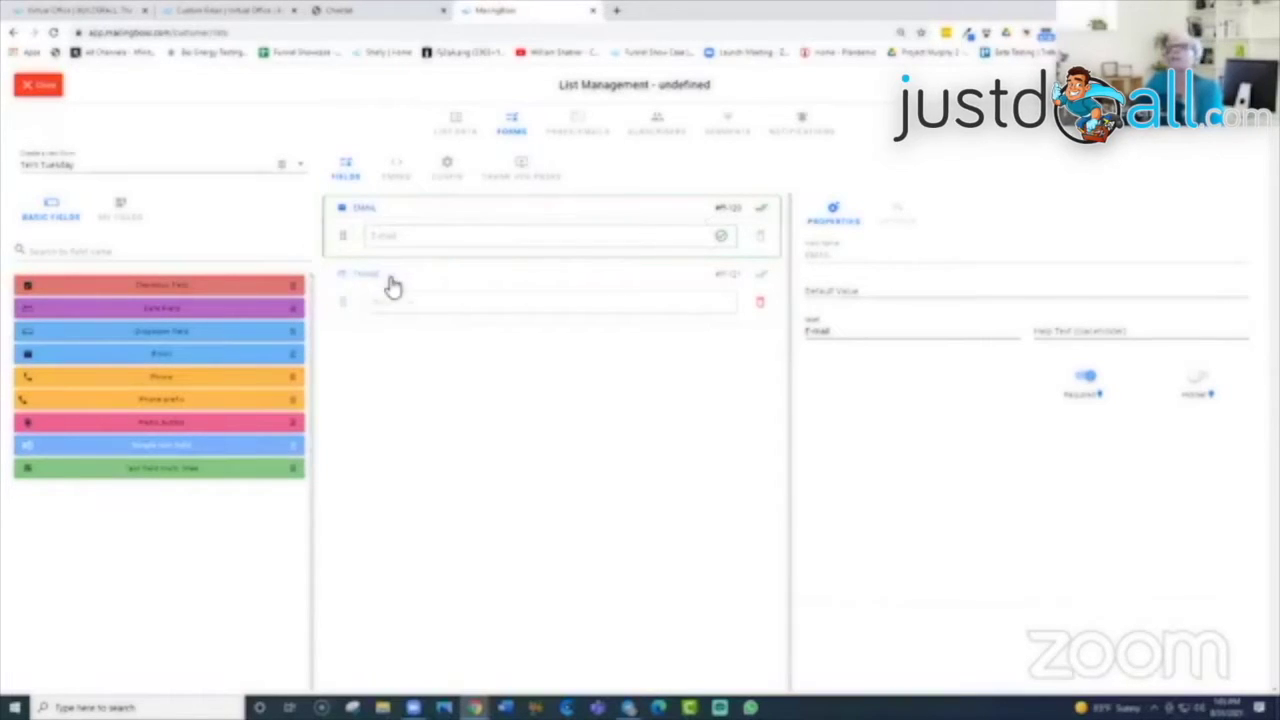
Step: Inspect the Name and Email fields, then add and remove a stray Date field
click(763, 277)
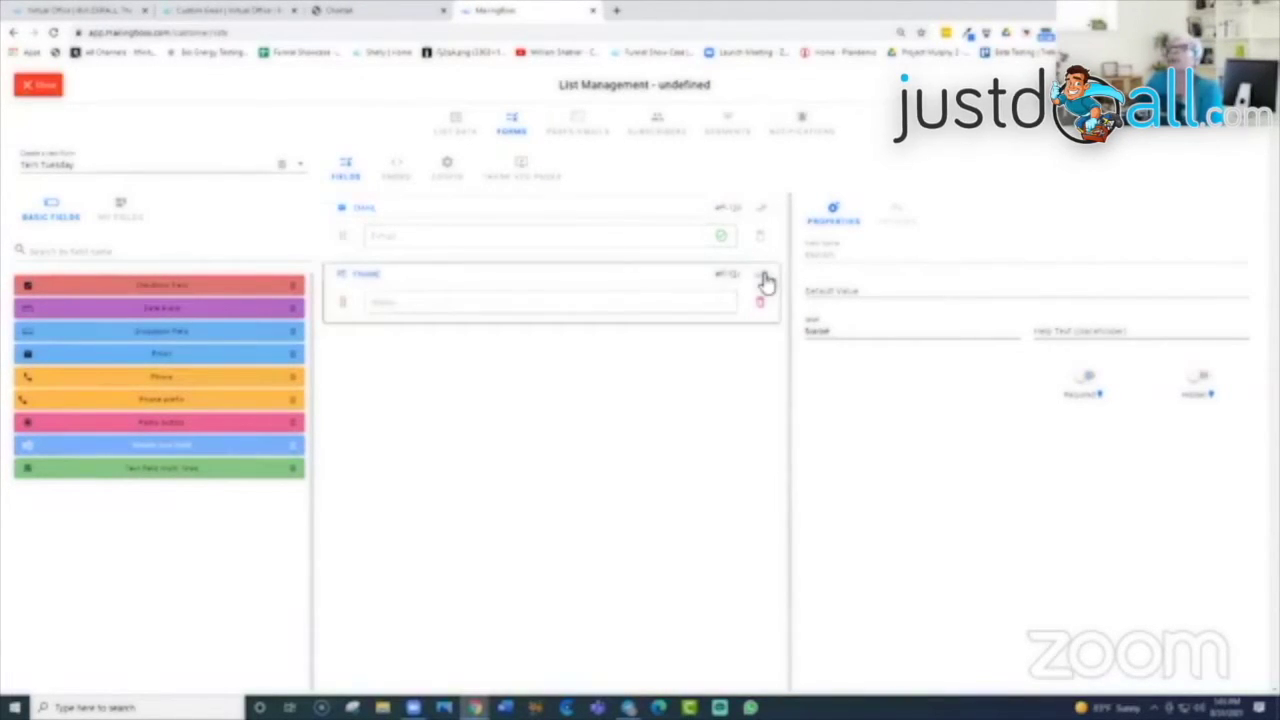
click(764, 208)
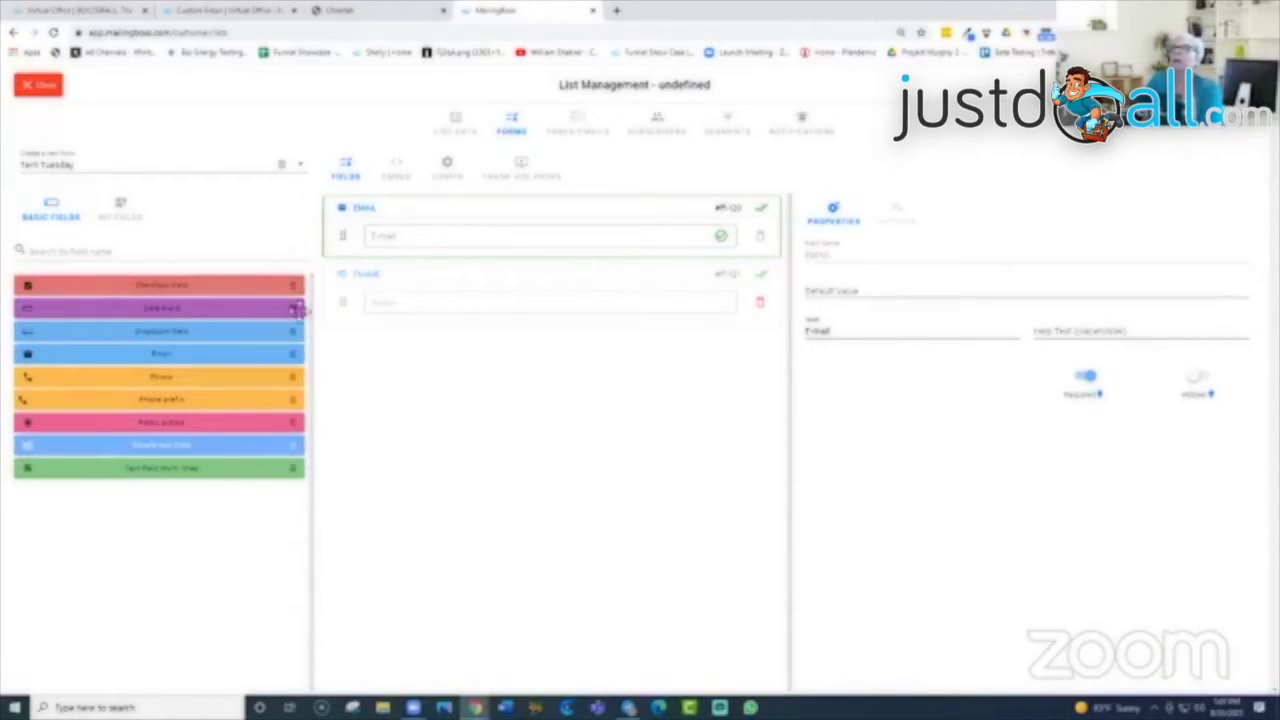
drag(294, 311, 436, 372)
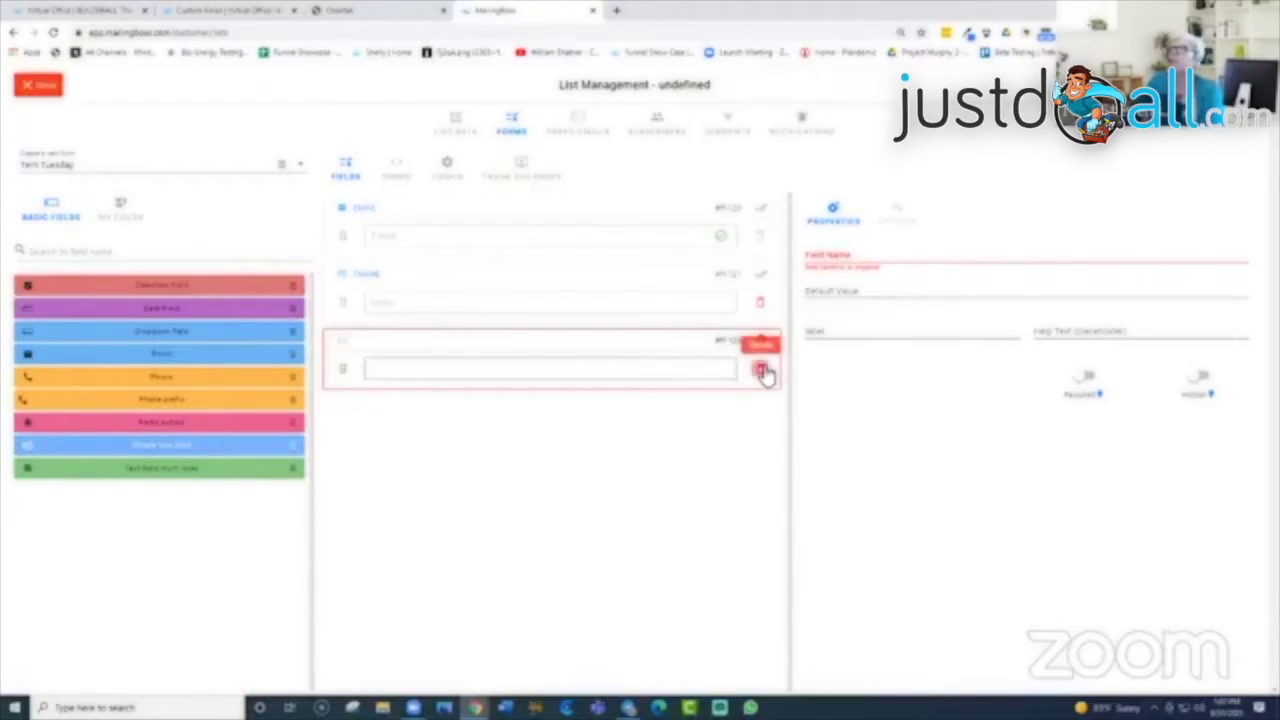
click(761, 371)
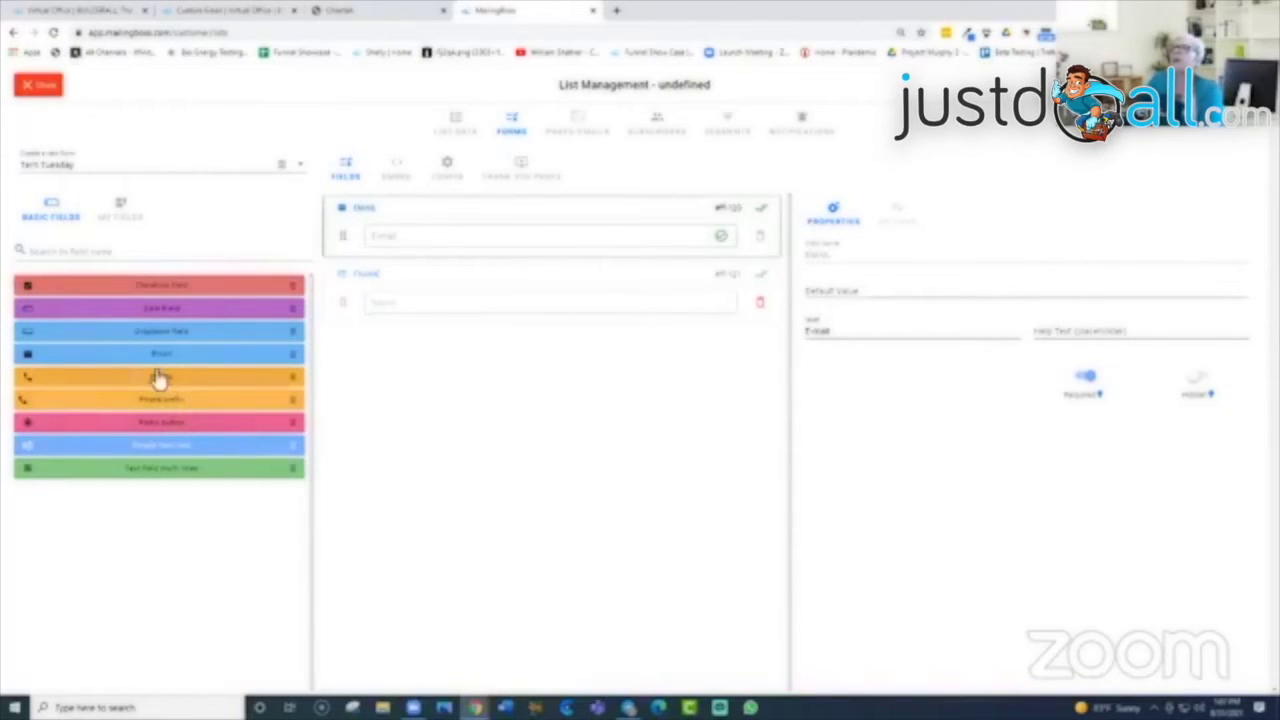
Step: Add Phone and Phone prefix fields to the form and move Name above Email
drag(289, 380, 553, 366)
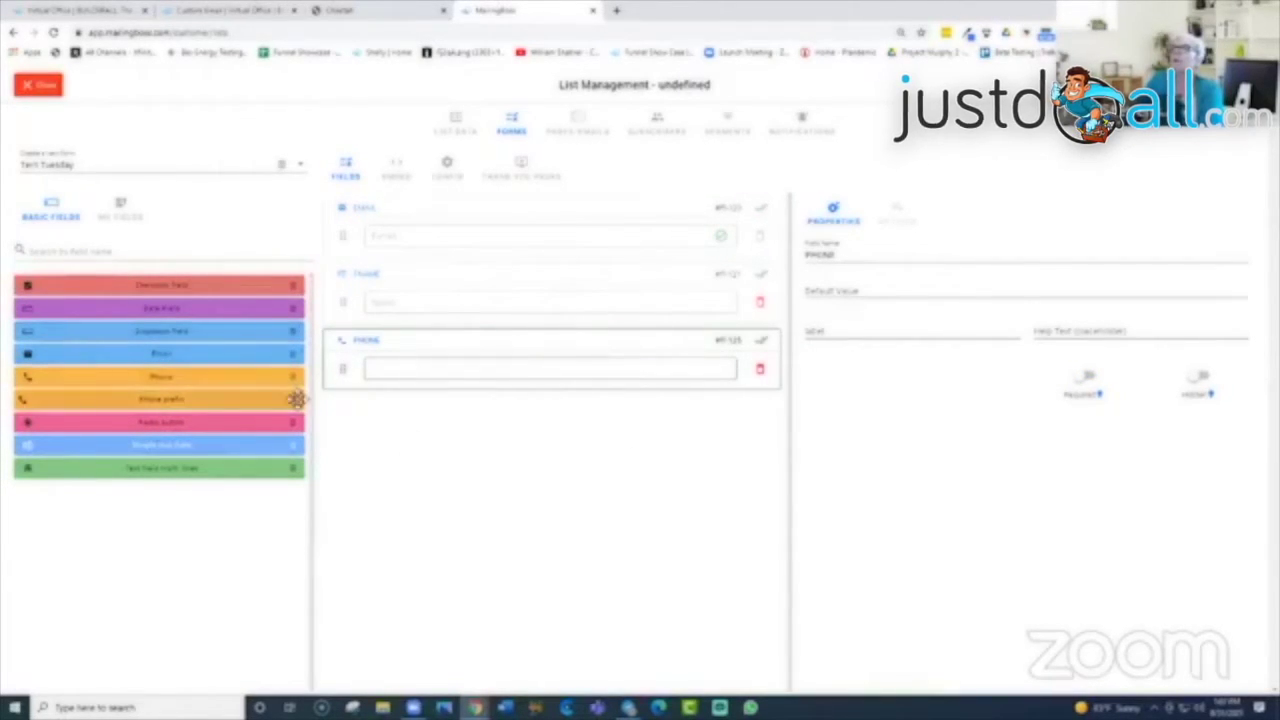
drag(298, 398, 442, 362)
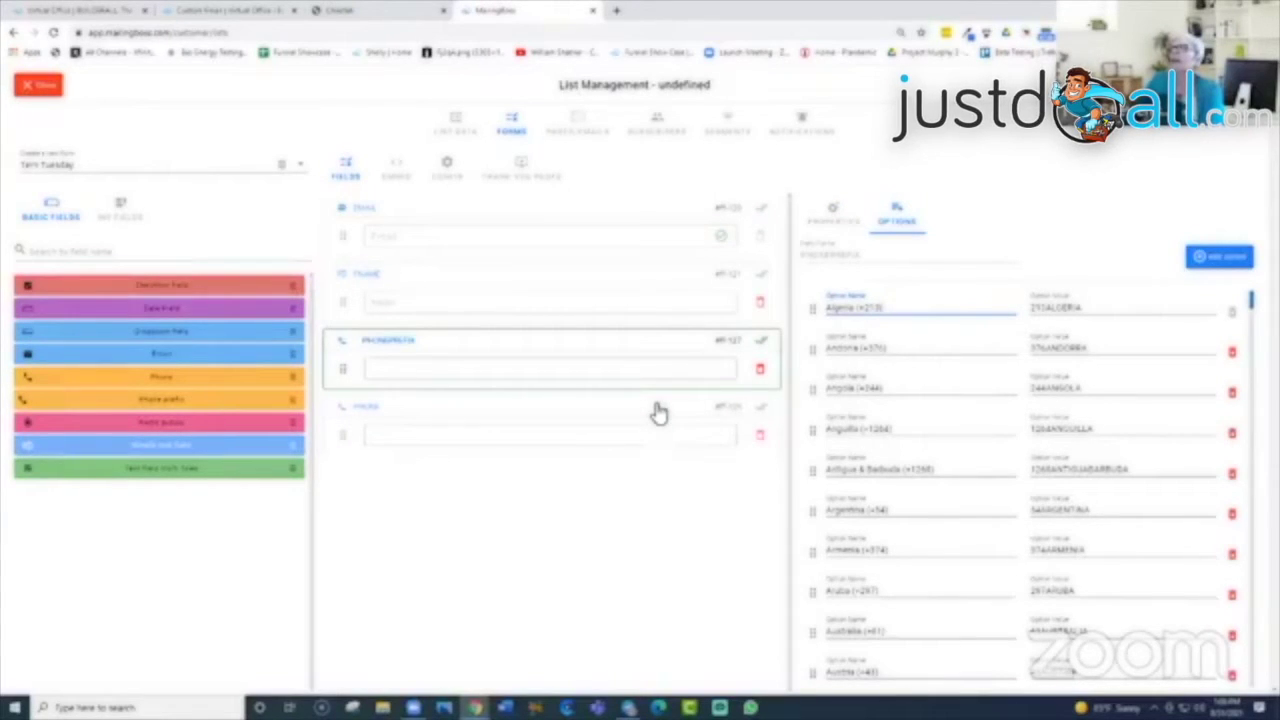
drag(656, 396, 656, 396)
click(612, 376)
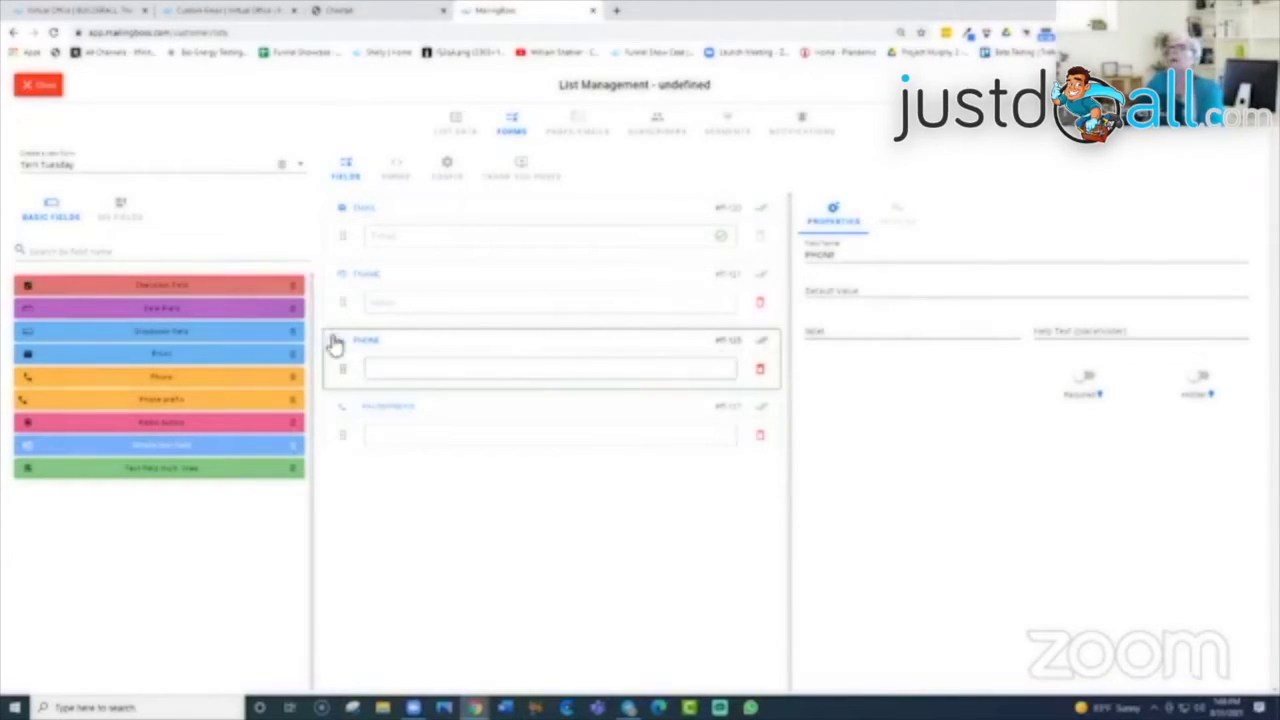
click(397, 370)
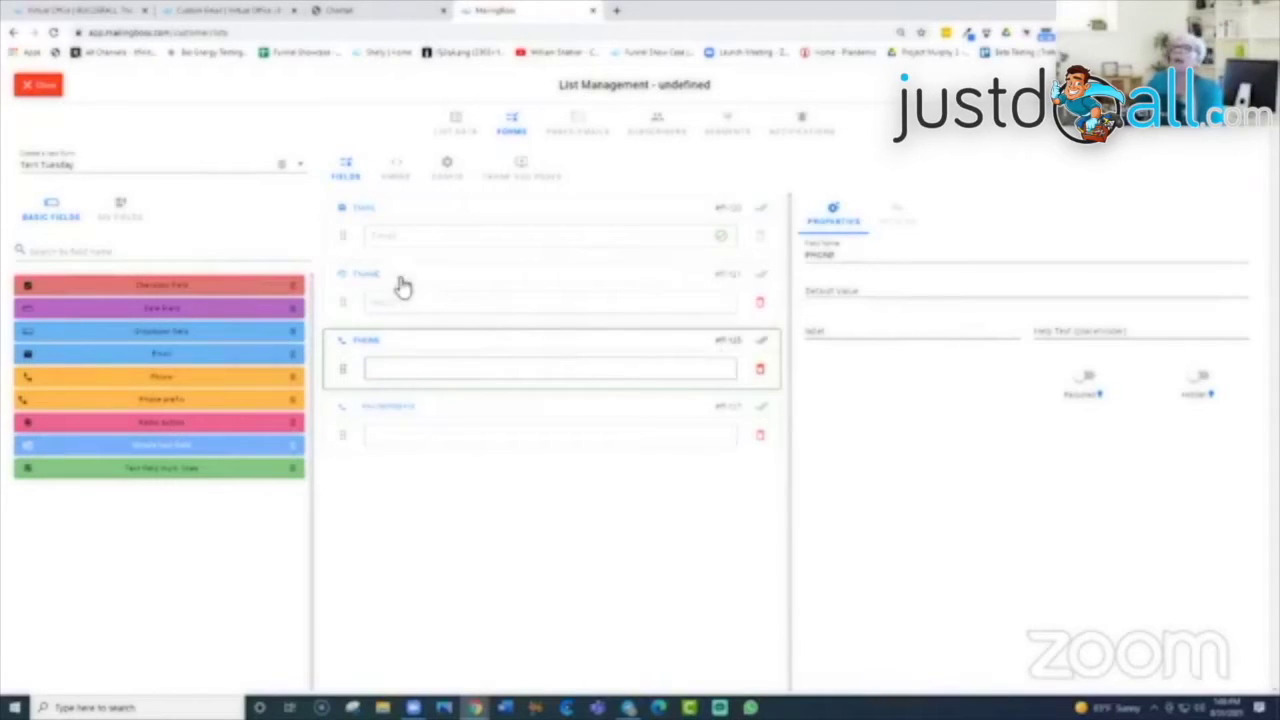
click(523, 280)
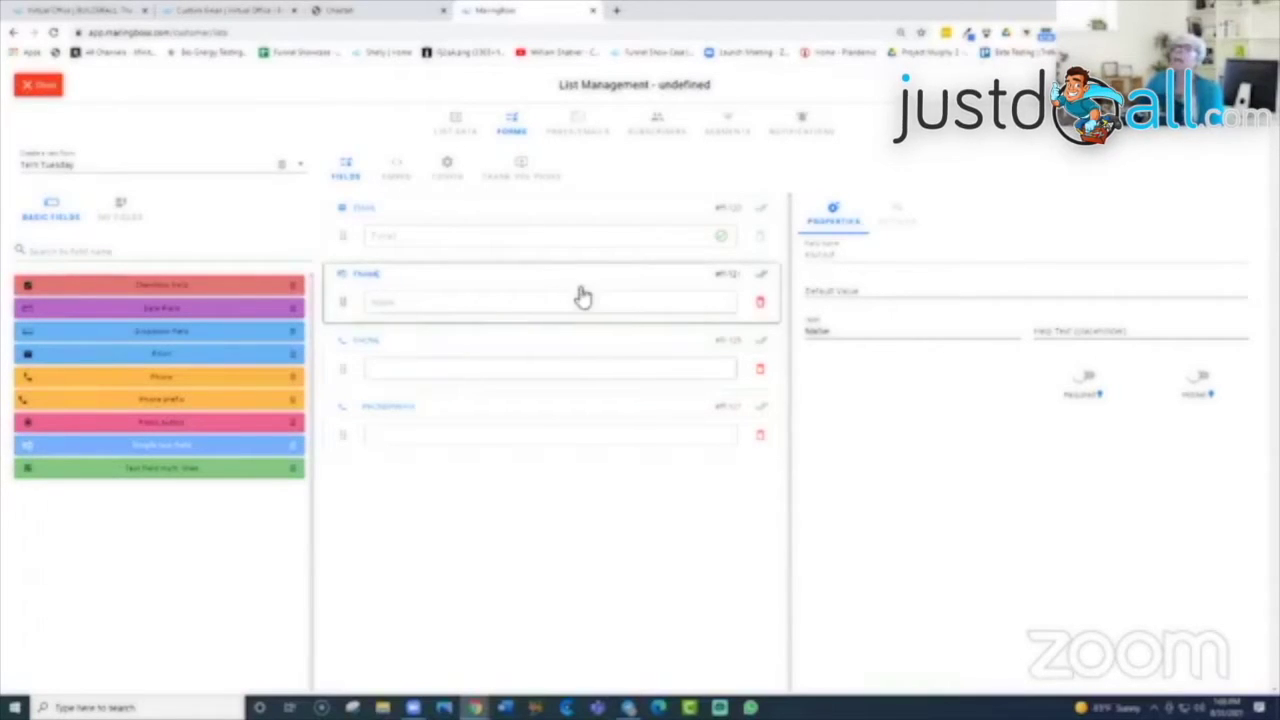
drag(583, 297, 560, 246)
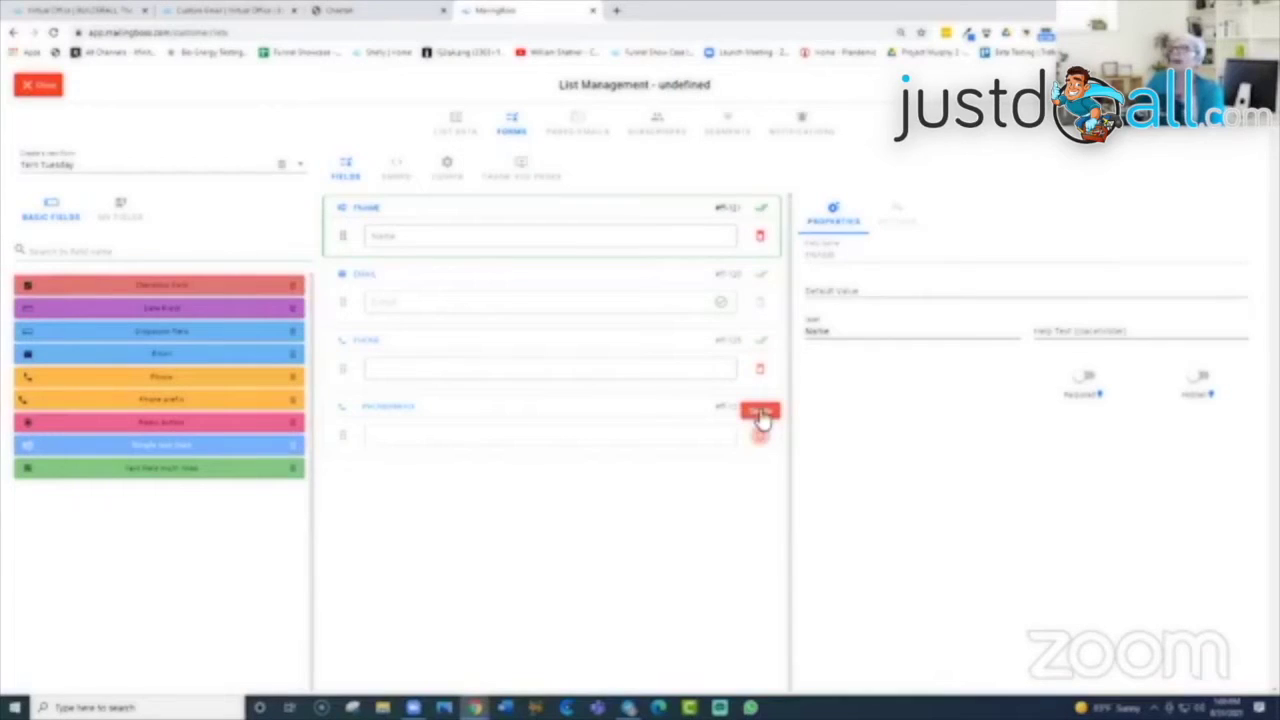
Step: Delete the PHONEPREFIX field, leaving only Name, Email and Phone on the form
click(760, 422)
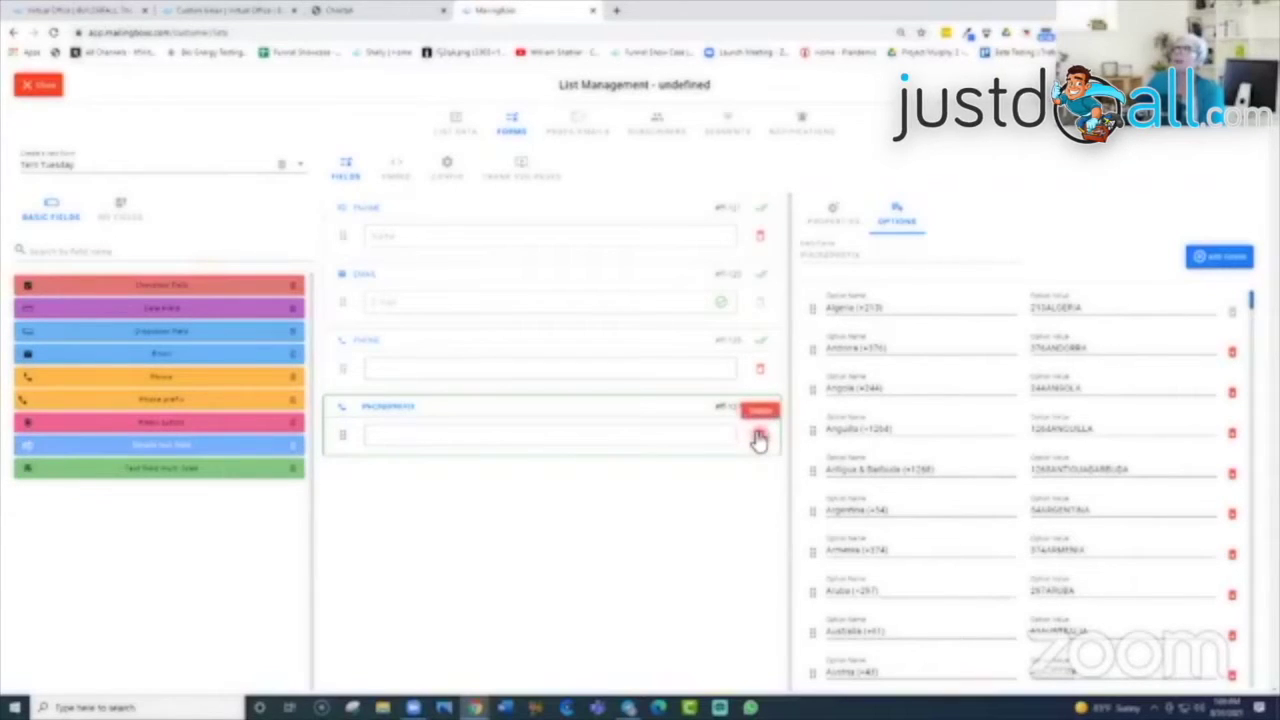
click(758, 438)
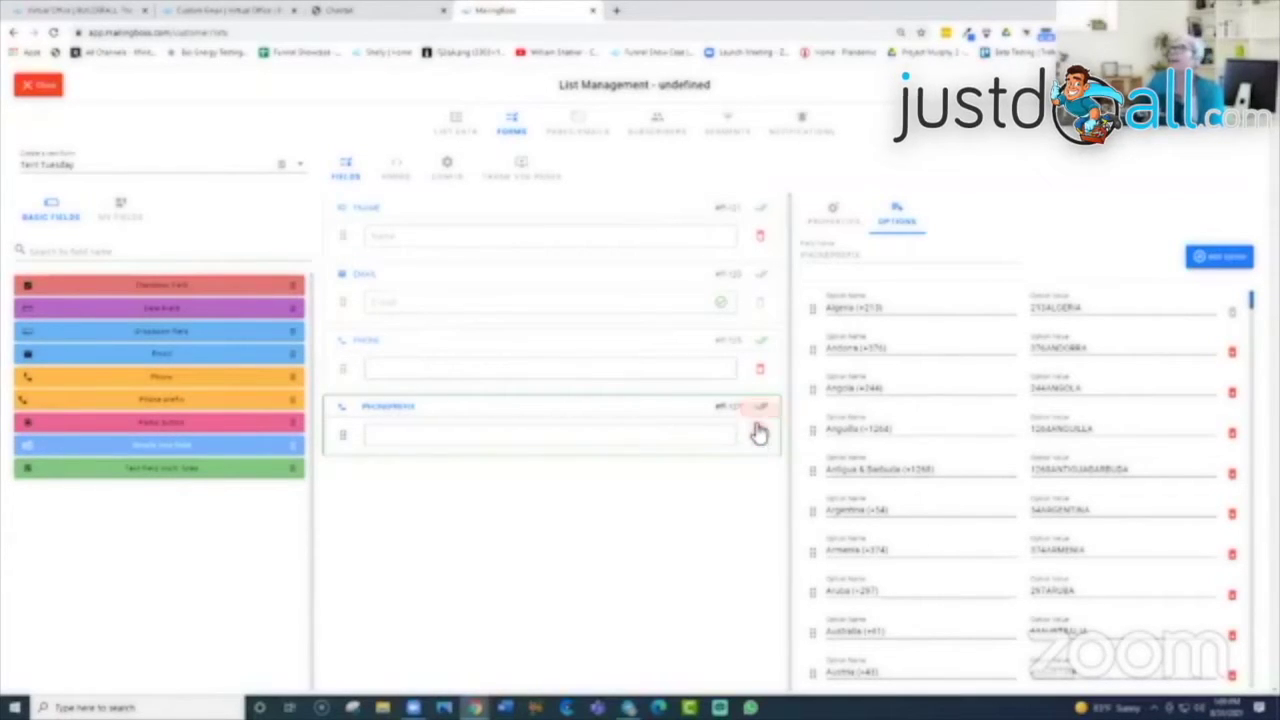
click(760, 448)
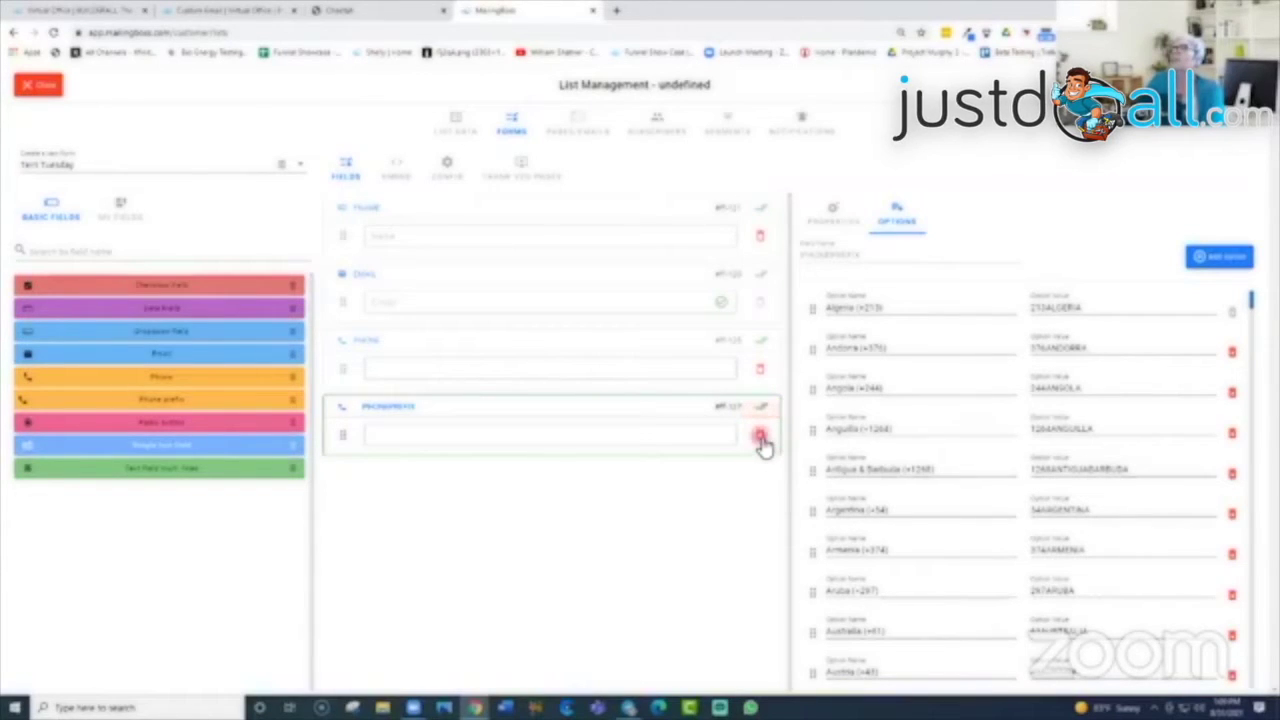
click(760, 437)
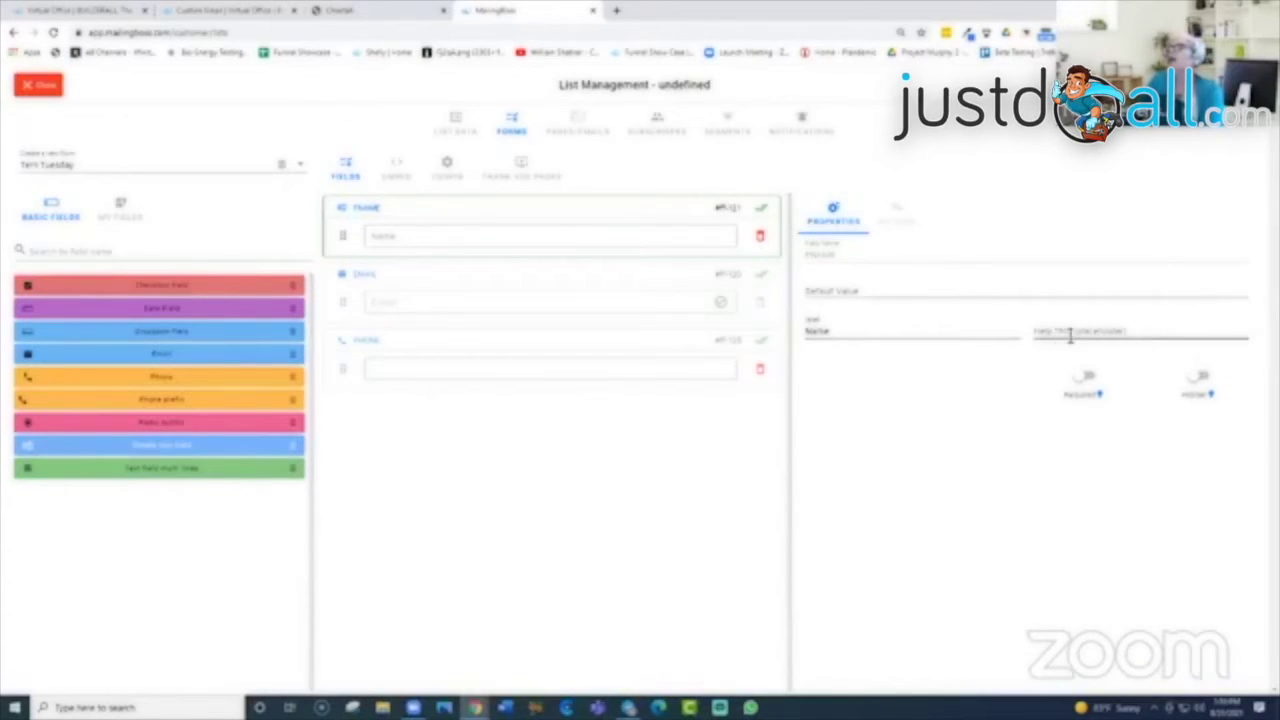
click(1132, 331)
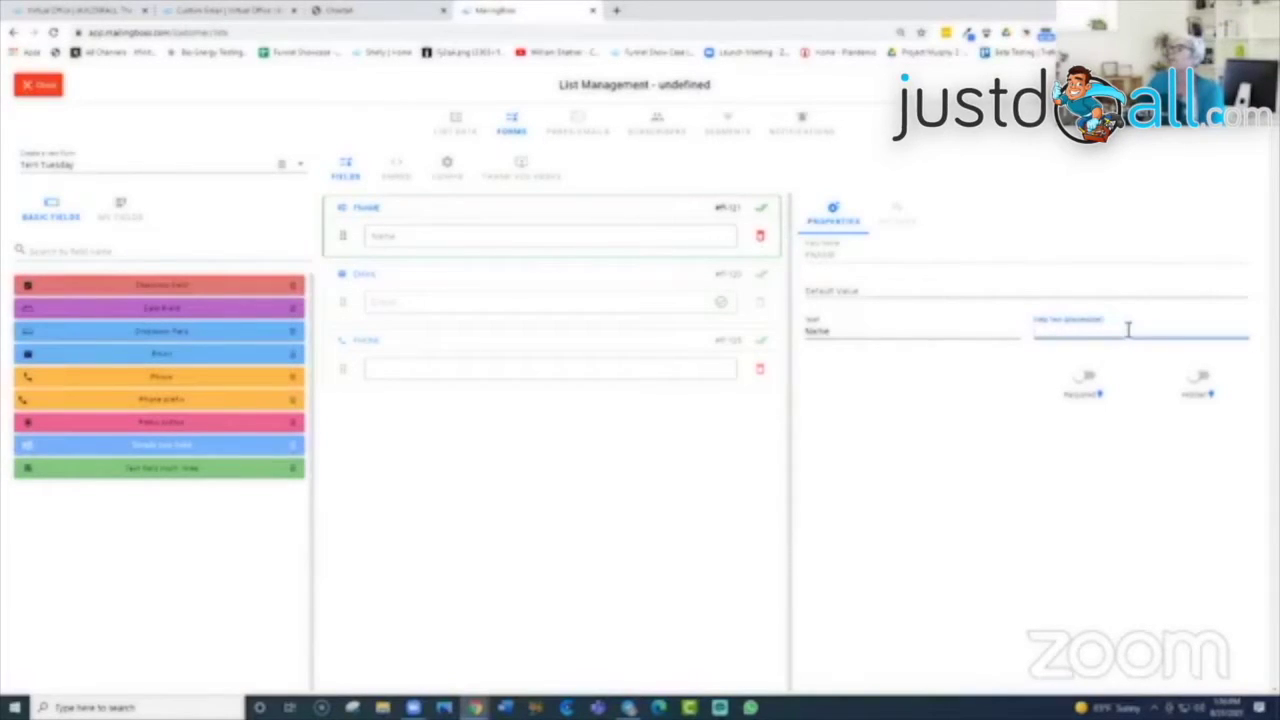
click(1082, 376)
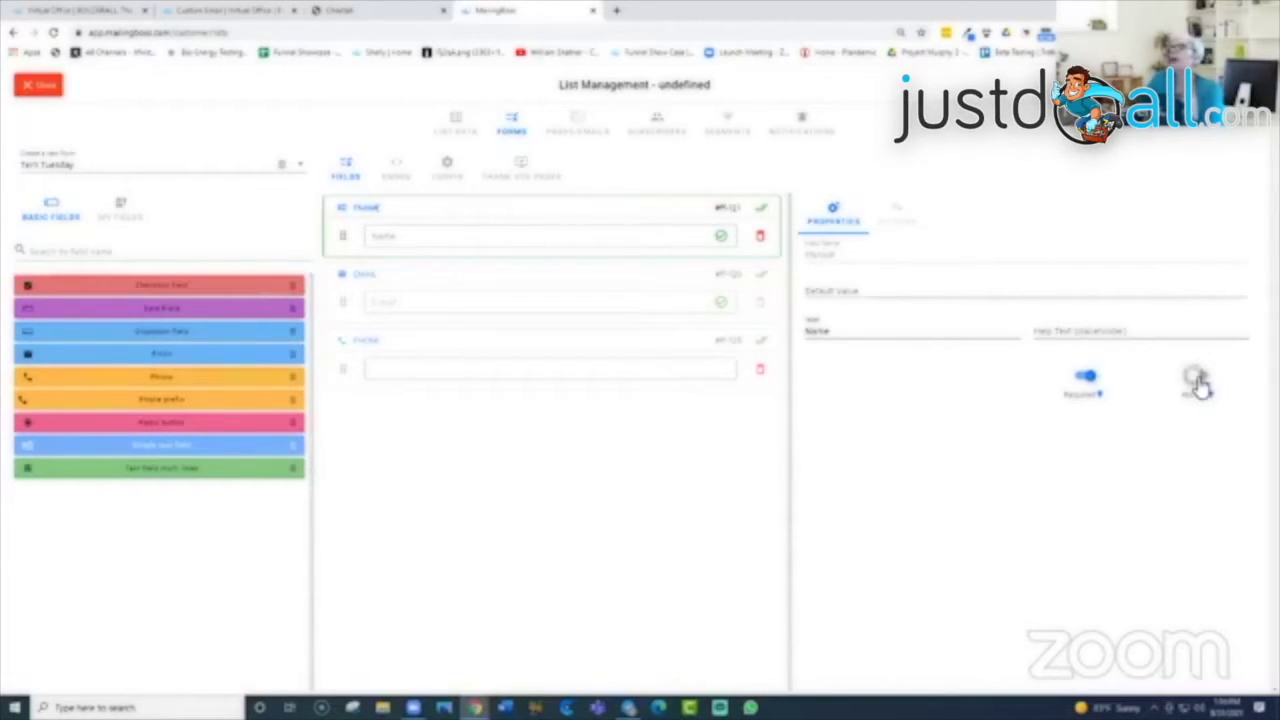
click(1198, 378)
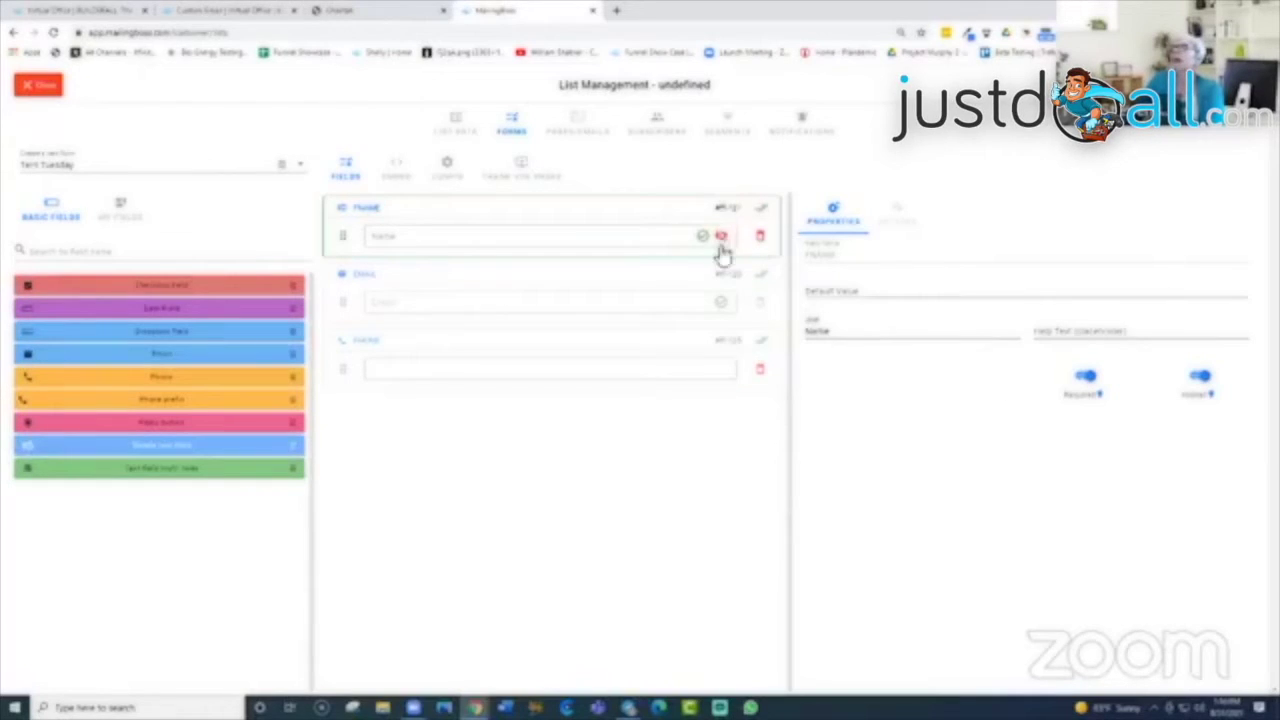
click(1199, 378)
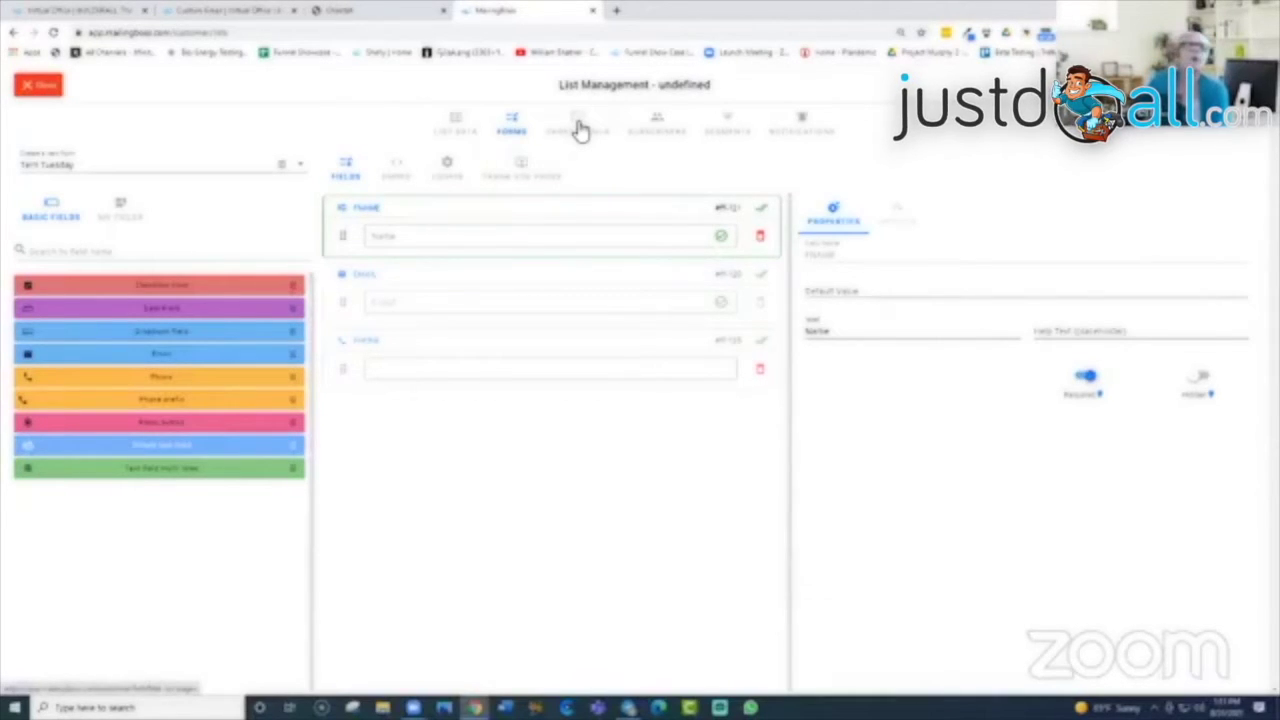
Step: Show the list's email templates and preview the Unsubscribe confirm email, then return to the email cards
click(580, 130)
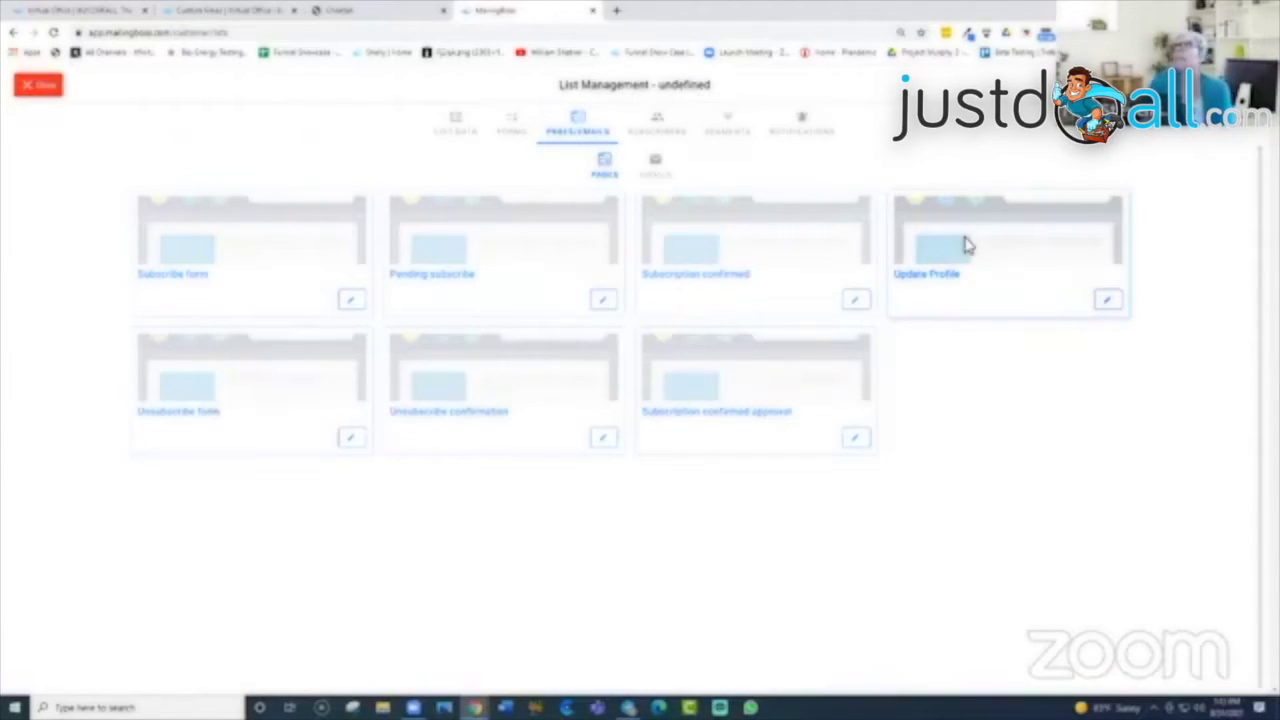
click(655, 168)
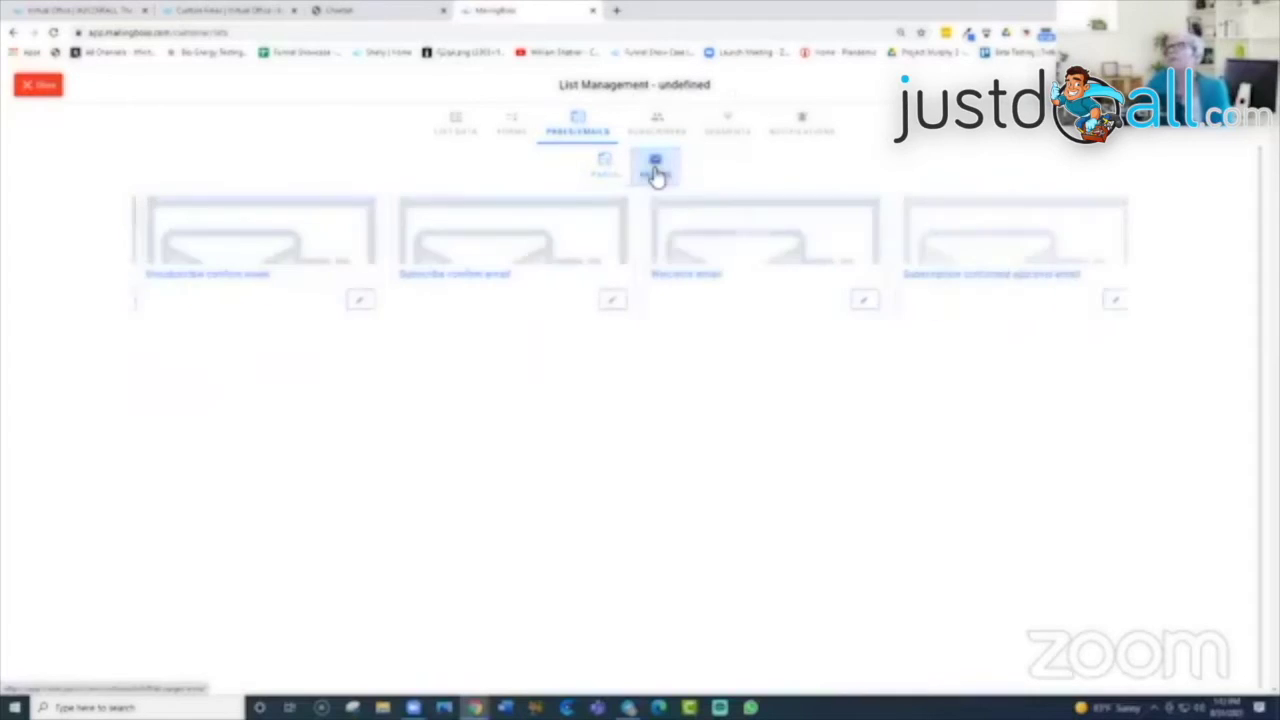
click(349, 298)
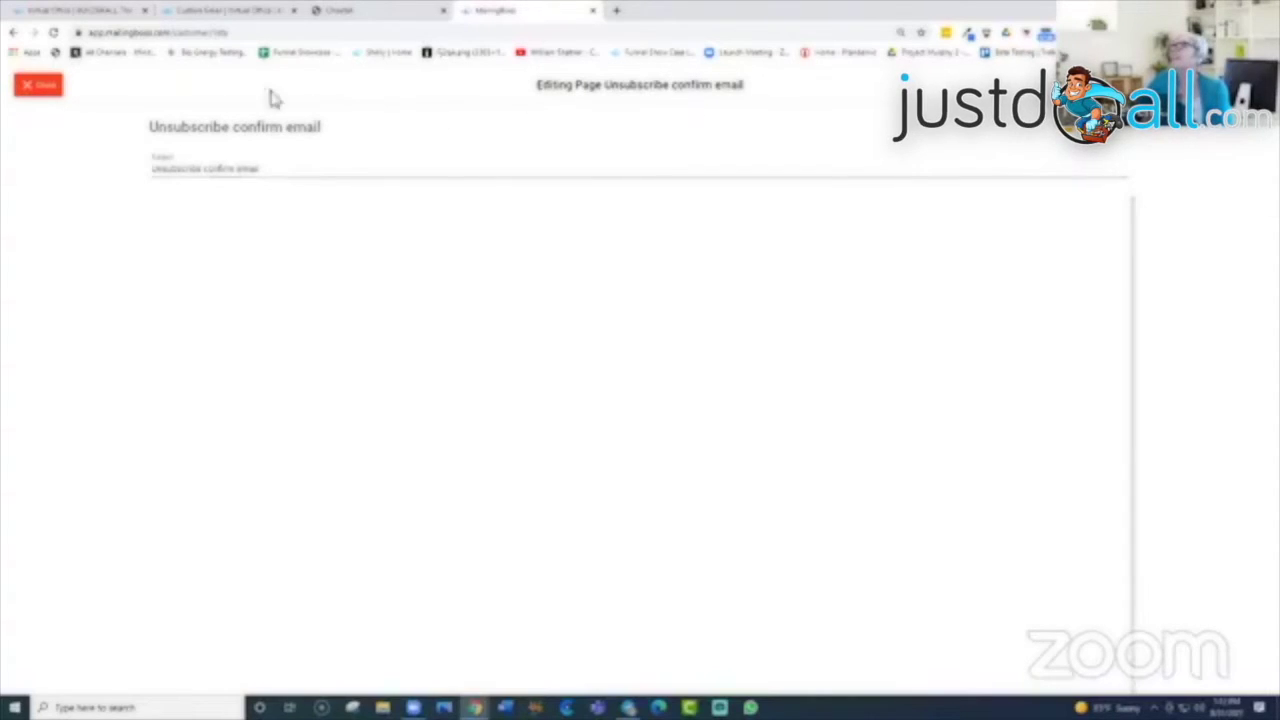
click(38, 85)
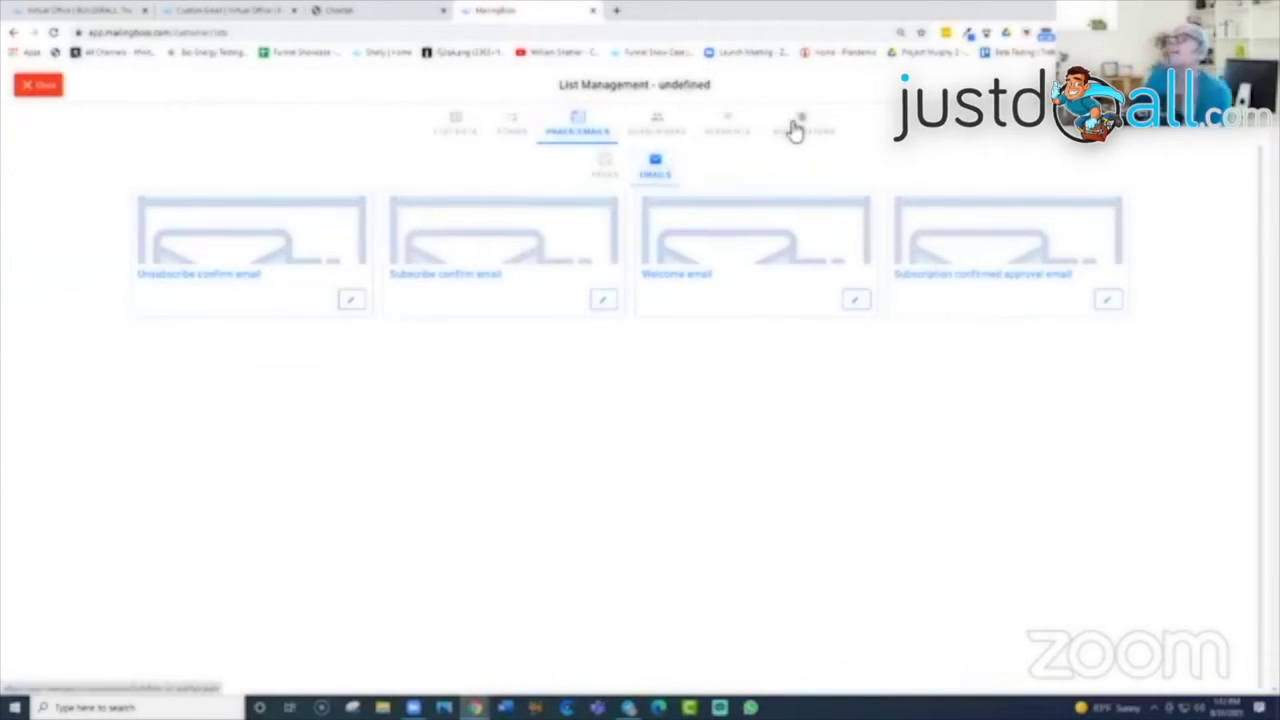
Step: Start a new subscriber on the Subscribers page with Default Form as source and the suggested tag
click(668, 130)
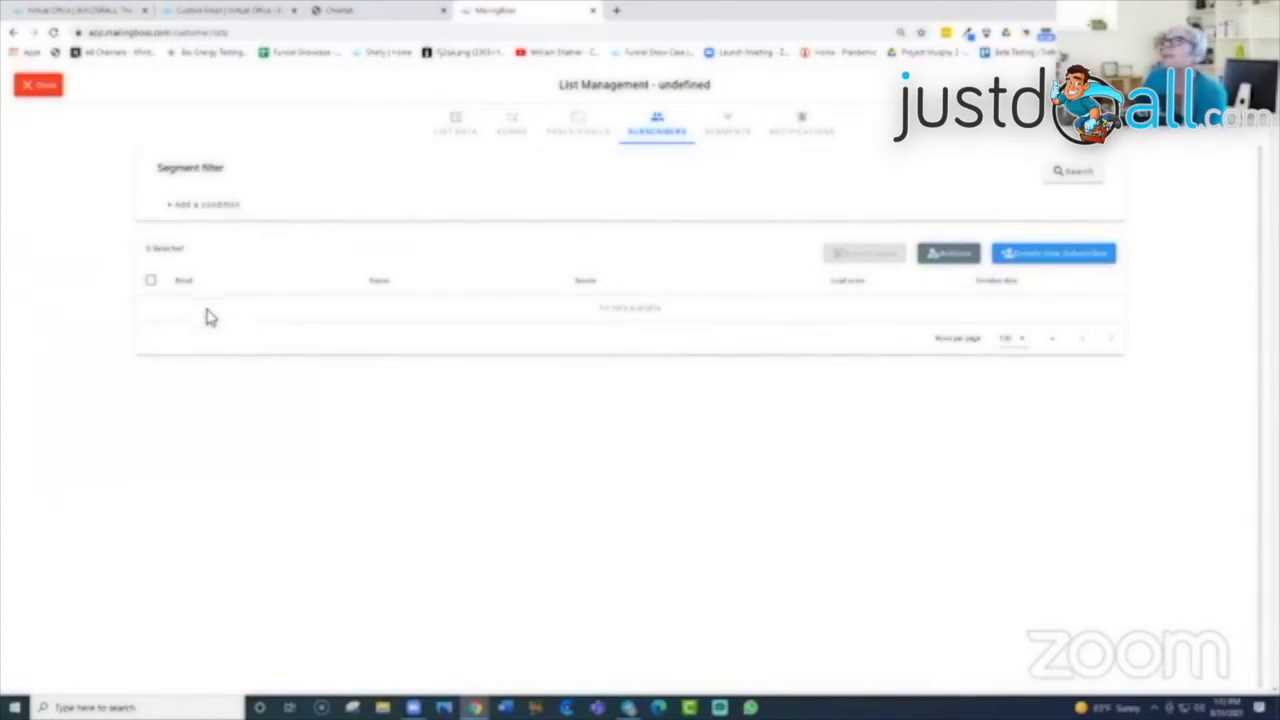
click(1073, 262)
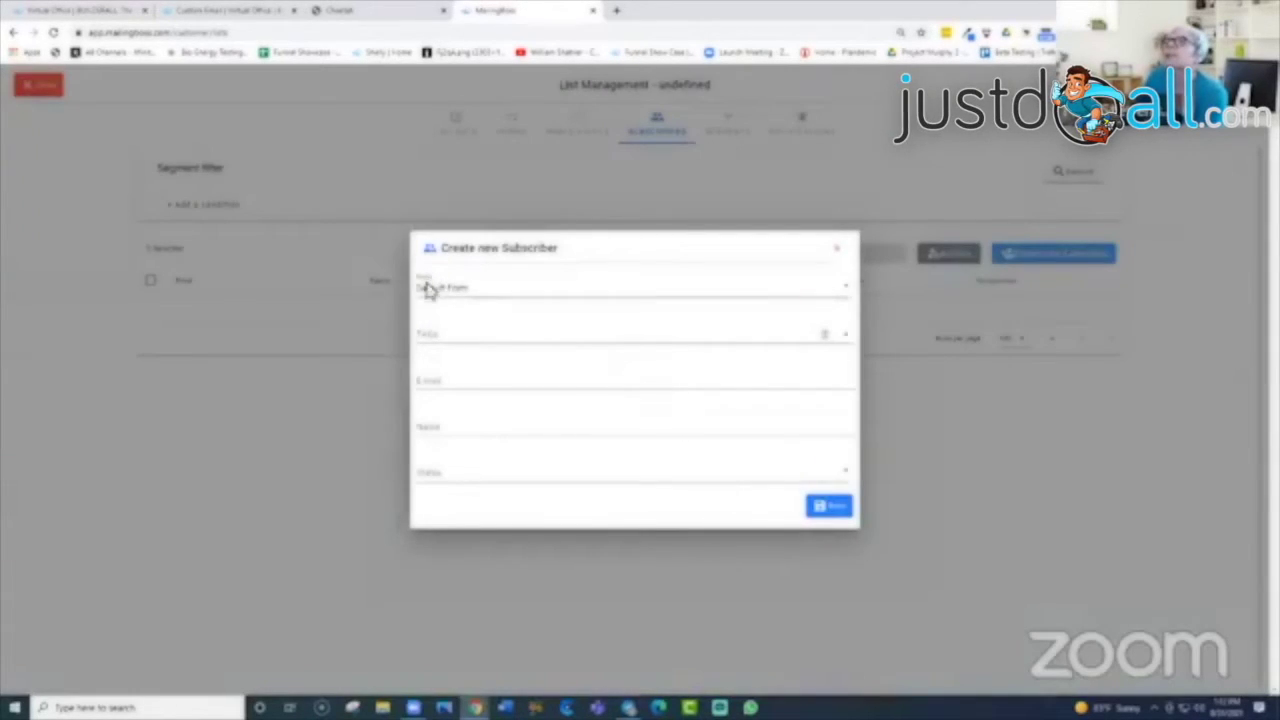
click(850, 290)
click(514, 305)
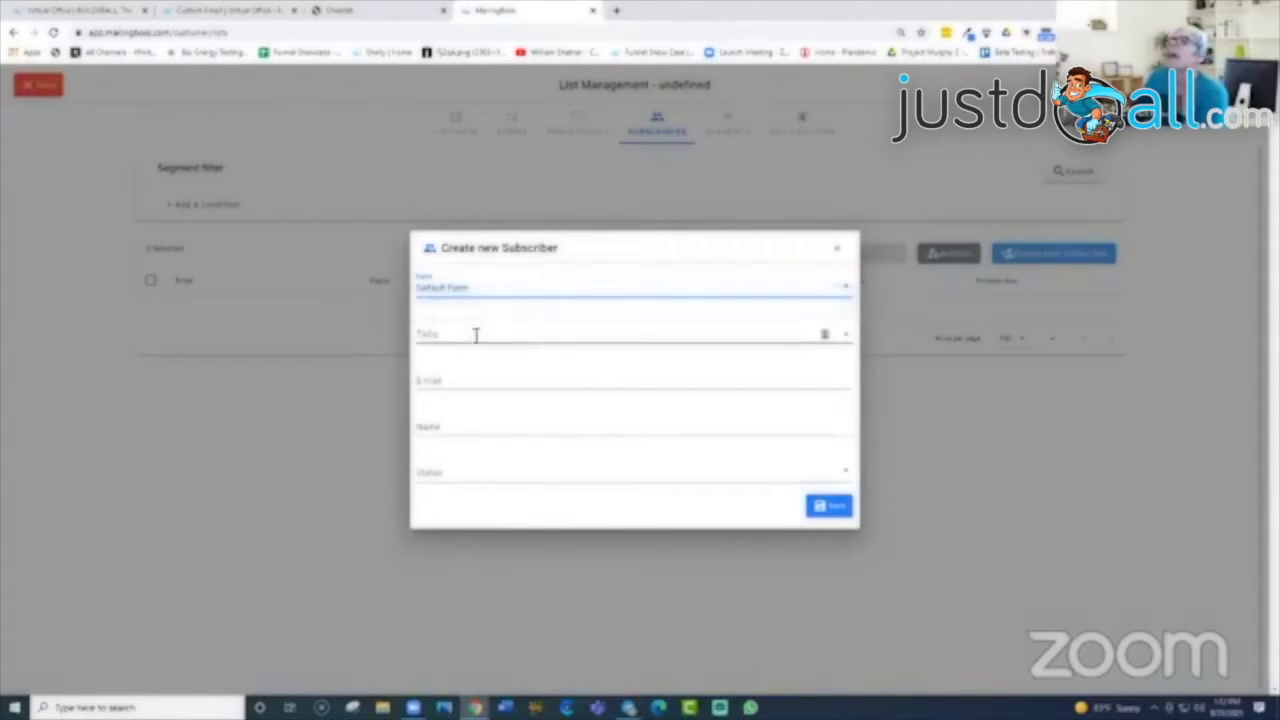
click(476, 335)
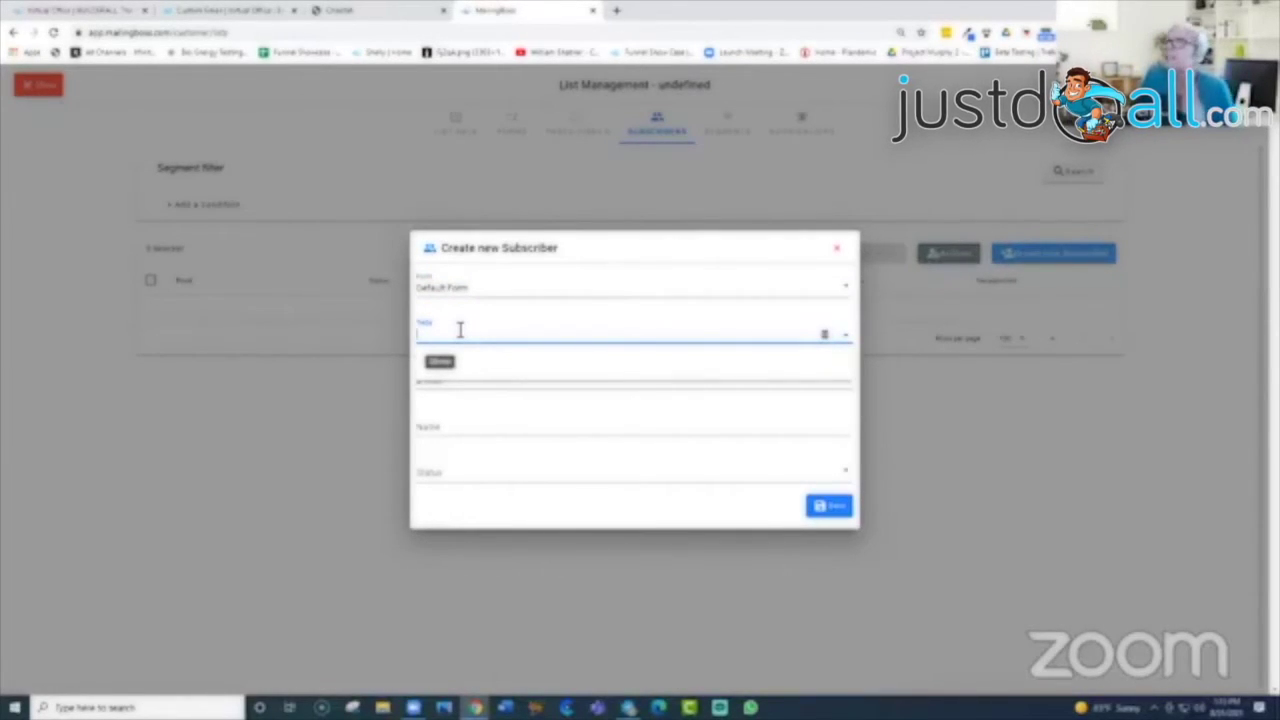
click(443, 361)
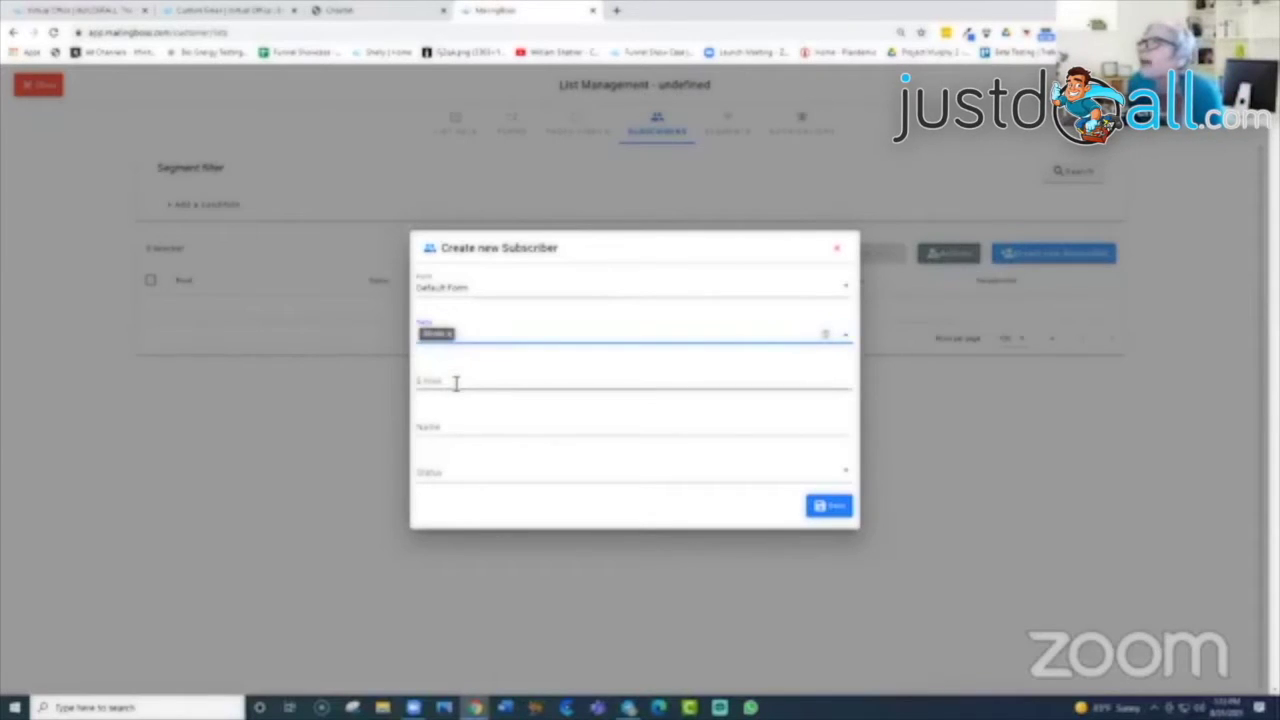
Step: Fill in the subscriber's e-mail address and first name
click(455, 383)
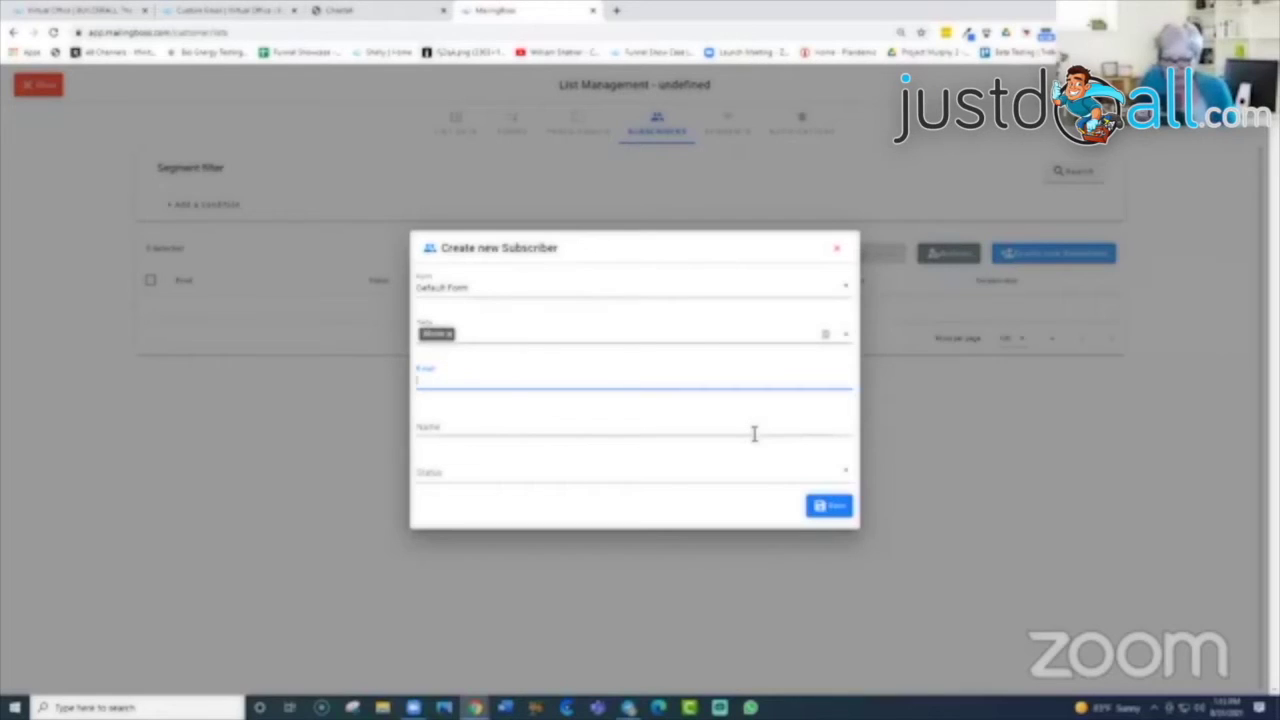
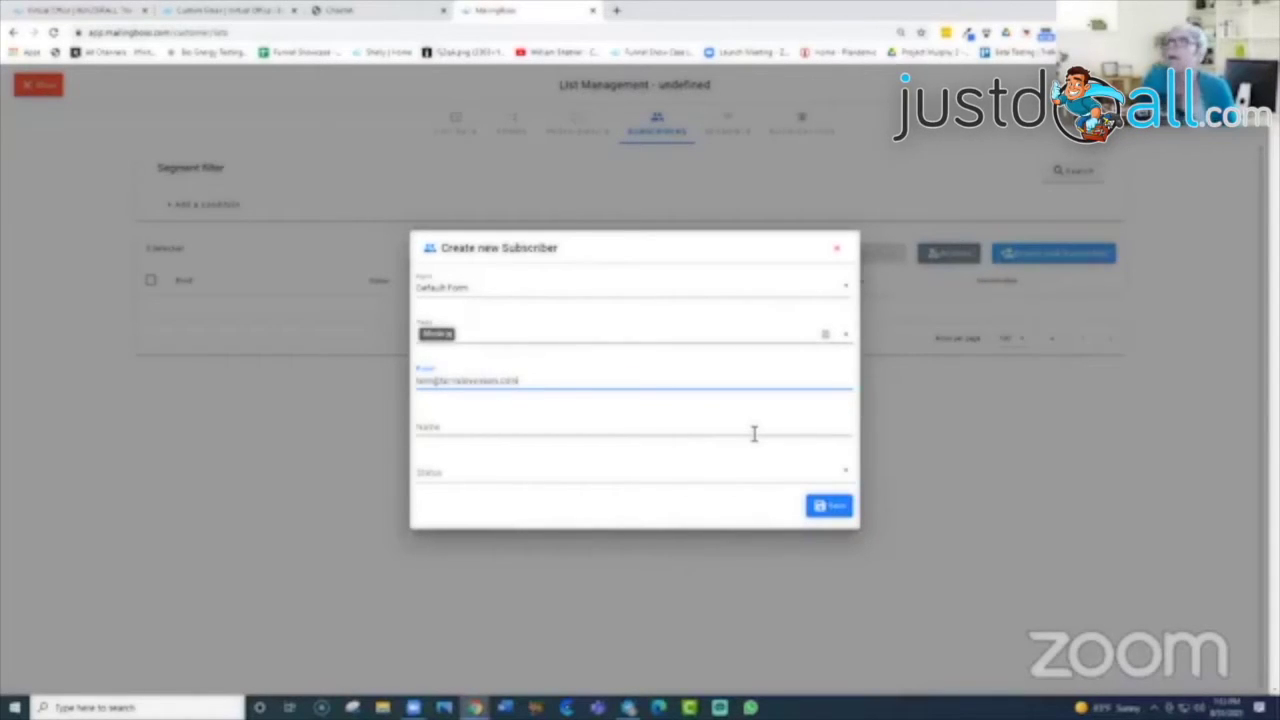
click(494, 427)
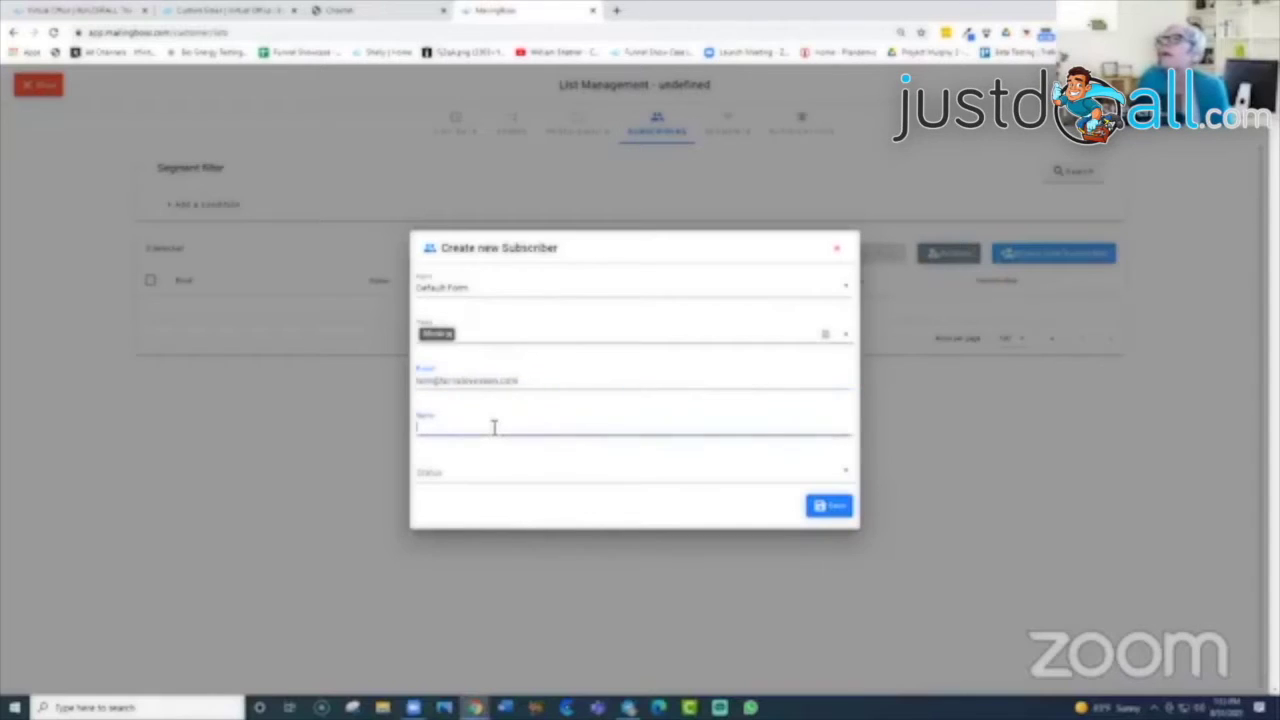
text(Terri)
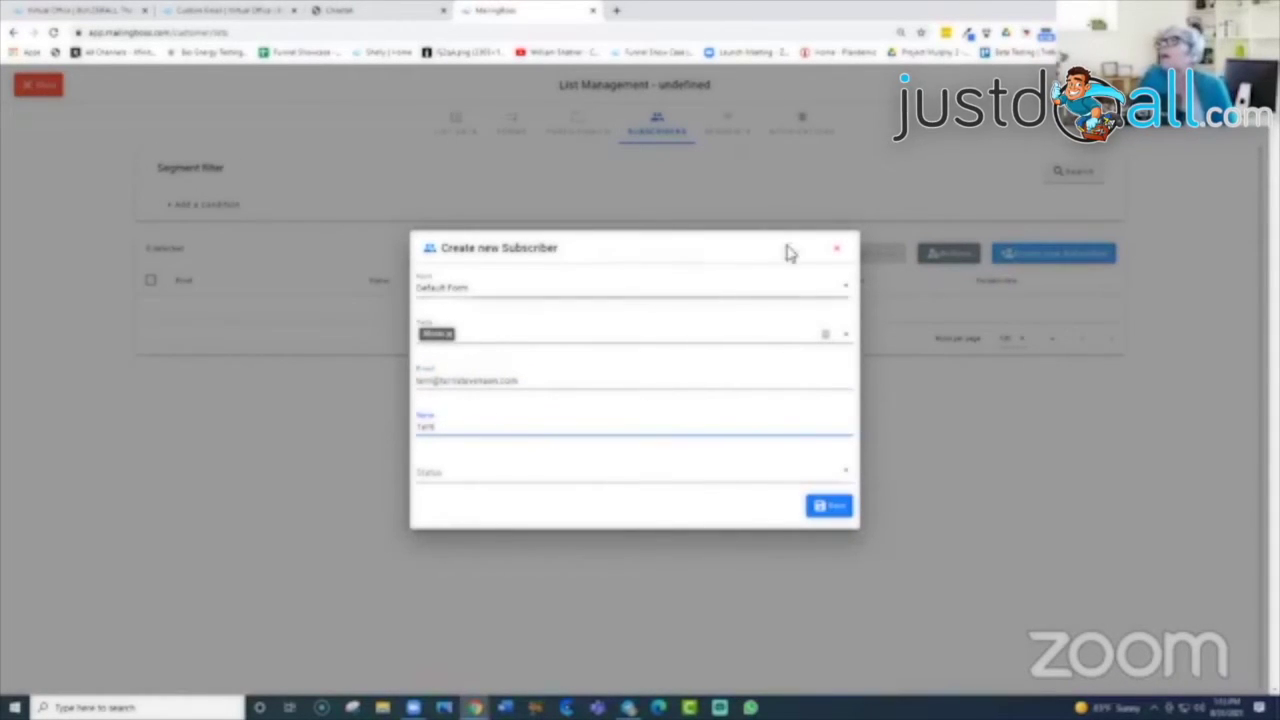
click(716, 258)
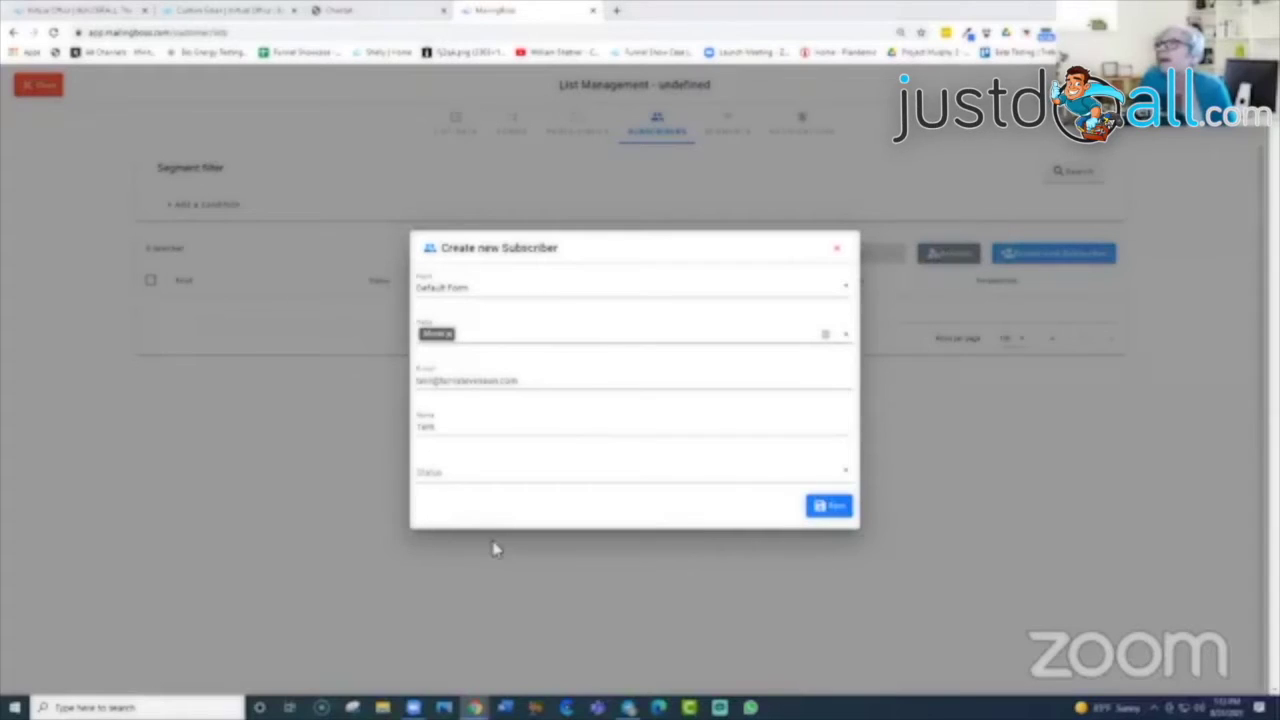
Step: Set the subscriber's status to Confirmed and save the subscriber
click(450, 474)
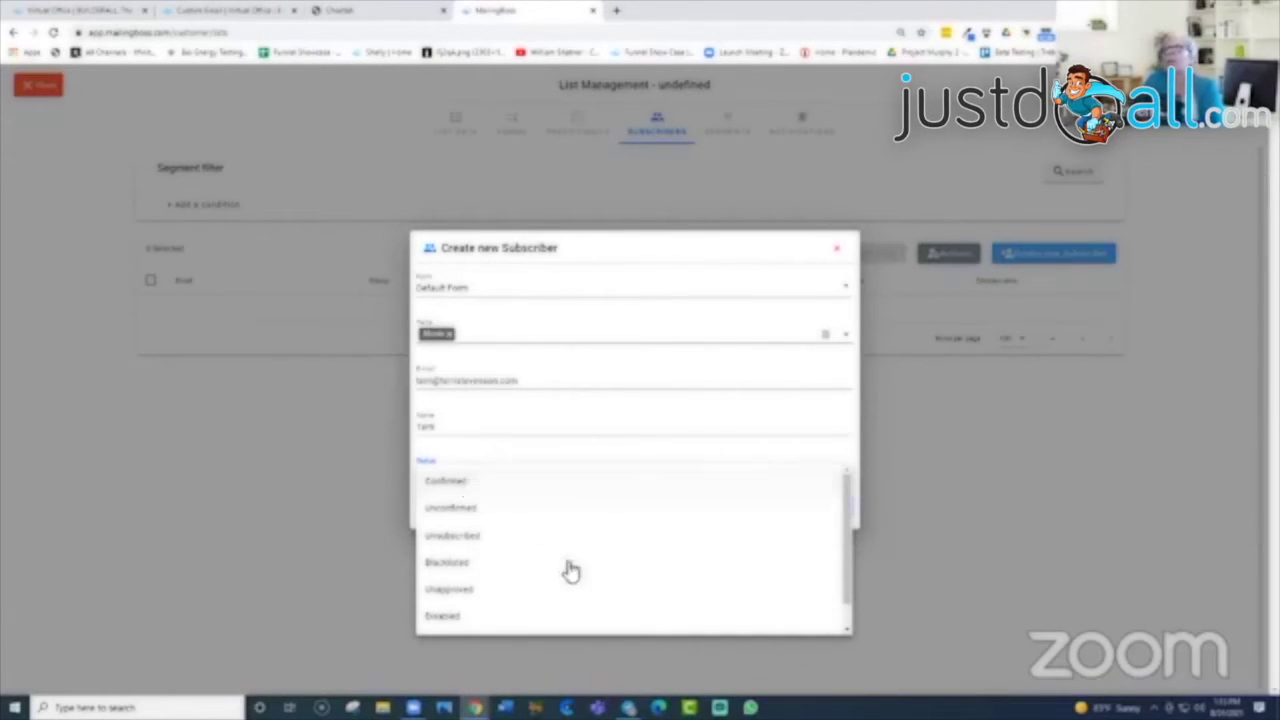
mouse_move(849, 595)
mouse_down()
mouse_move(855, 646)
mouse_move(851, 571)
mouse_up()
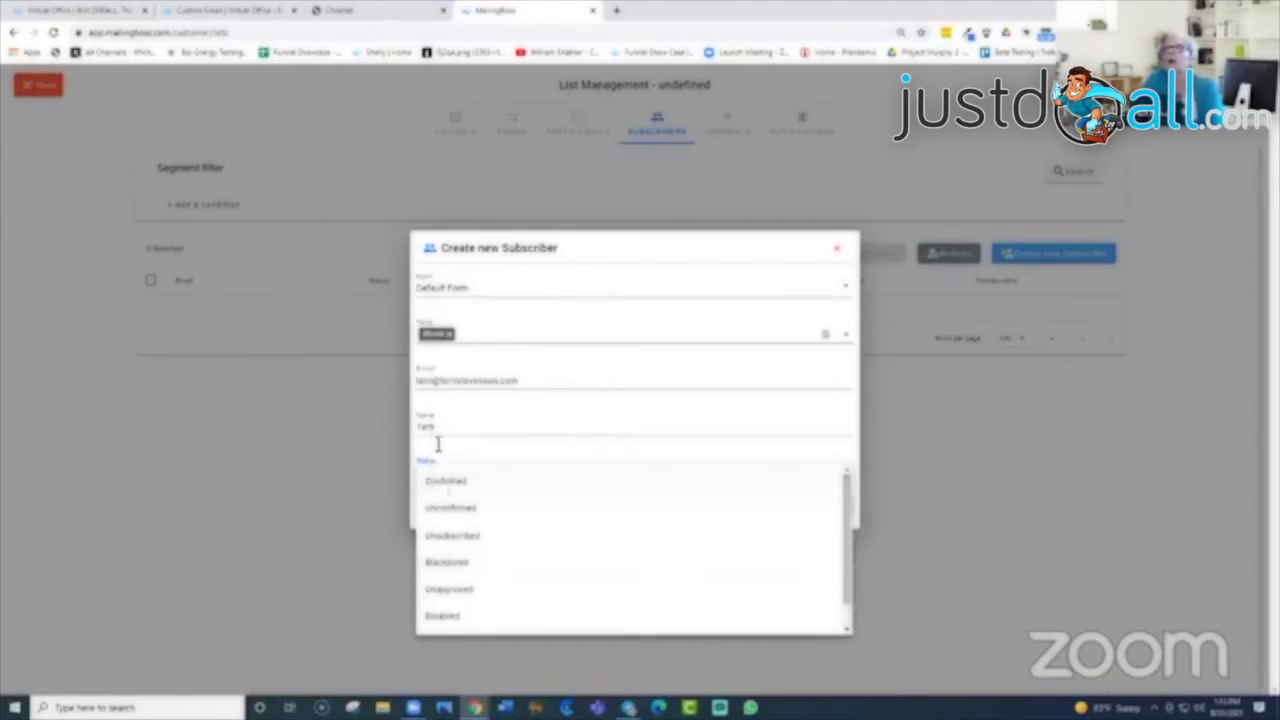
click(452, 488)
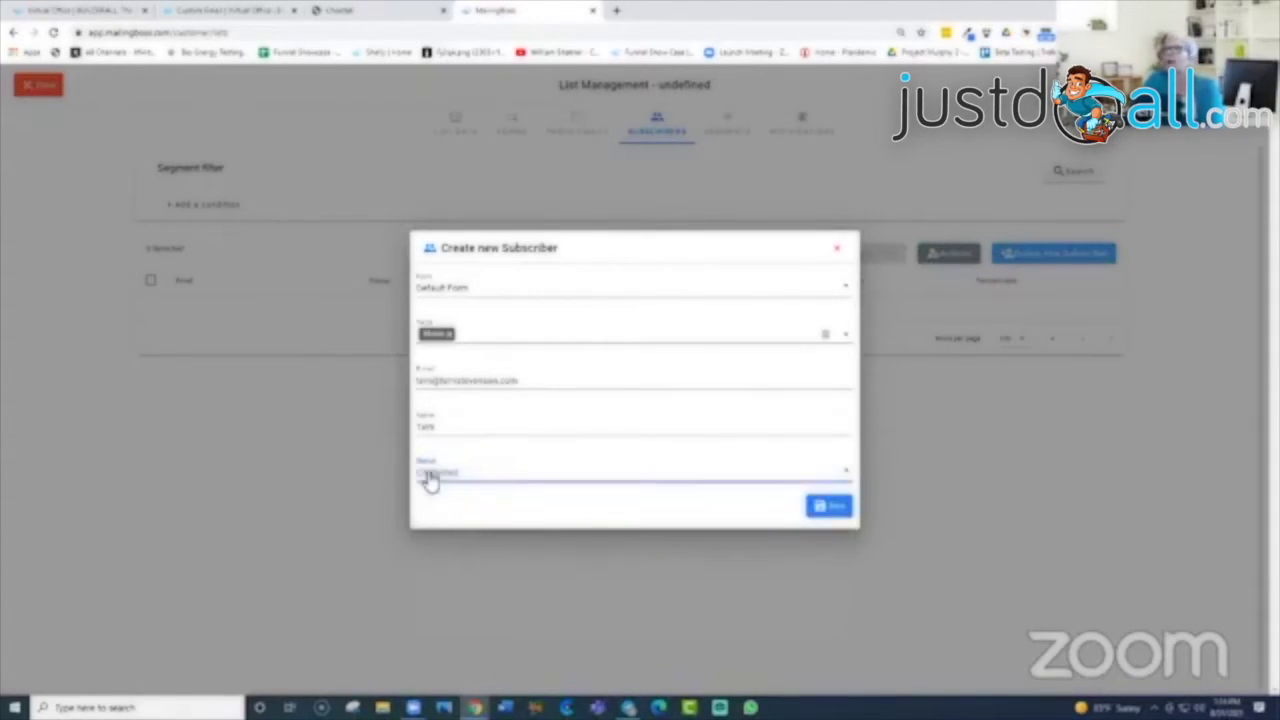
click(840, 508)
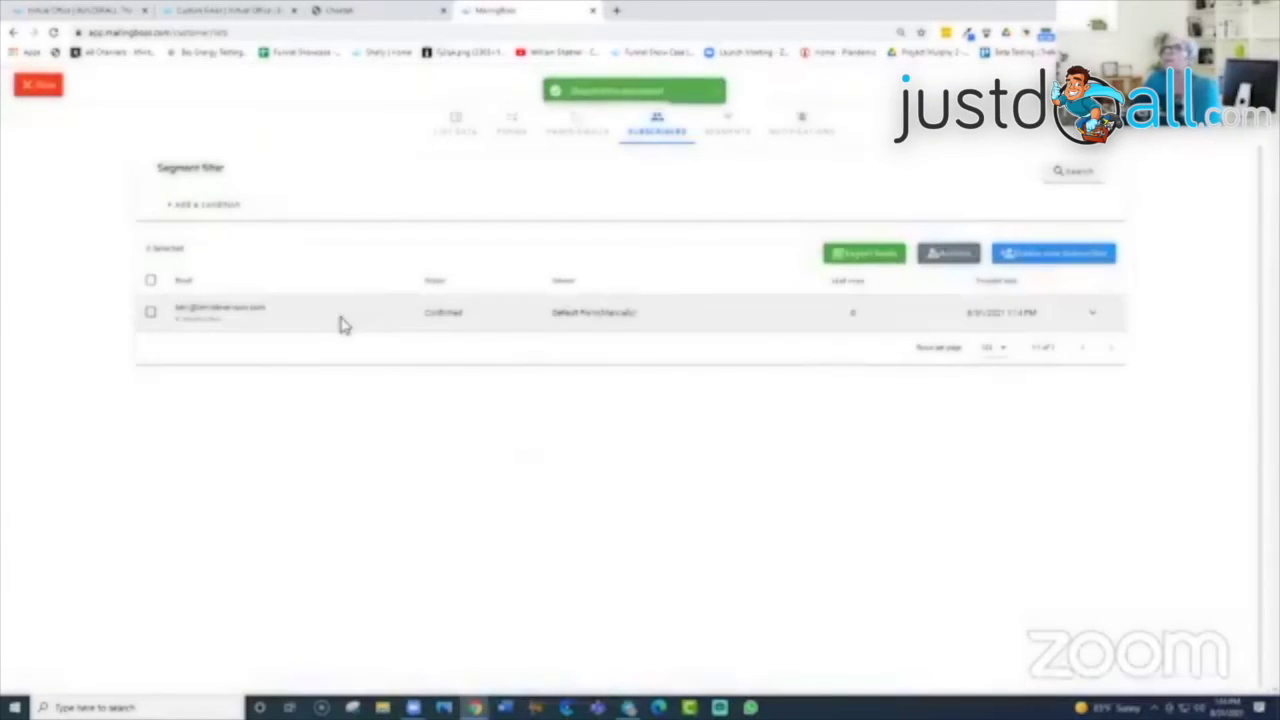
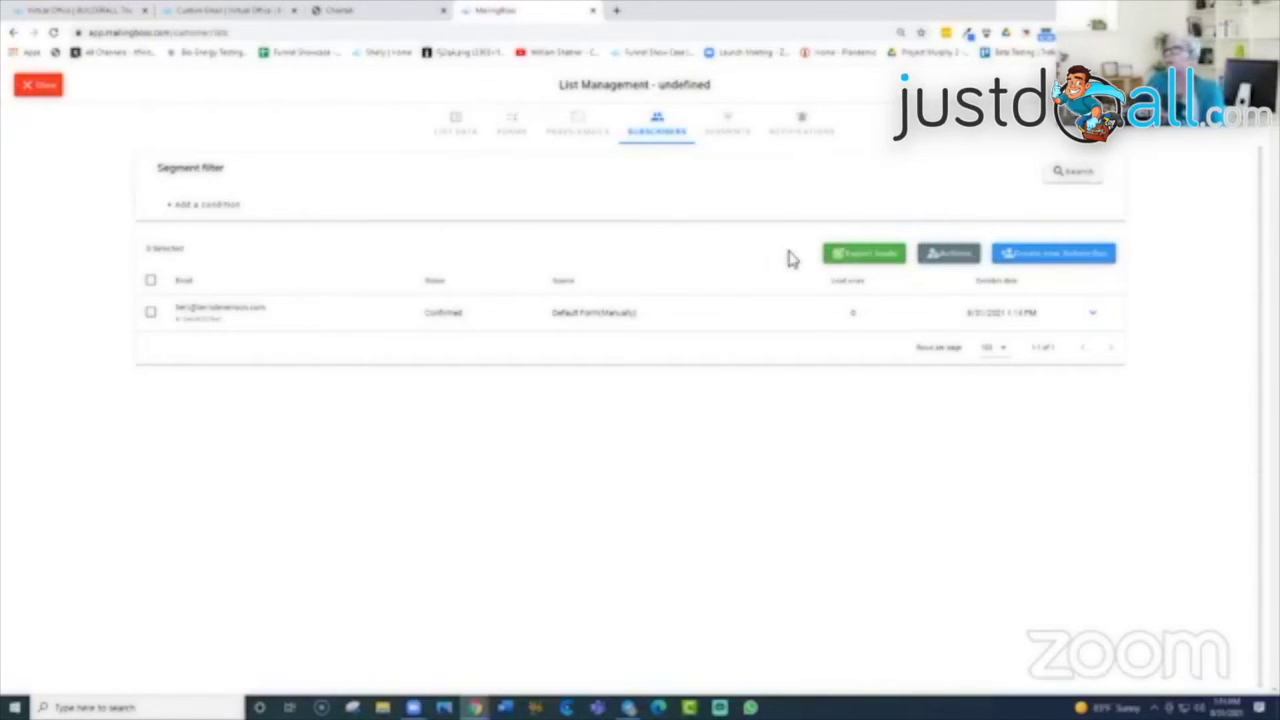
Step: Look over the bulk actions for the list's subscribers, then close the dialog without applying any
click(946, 258)
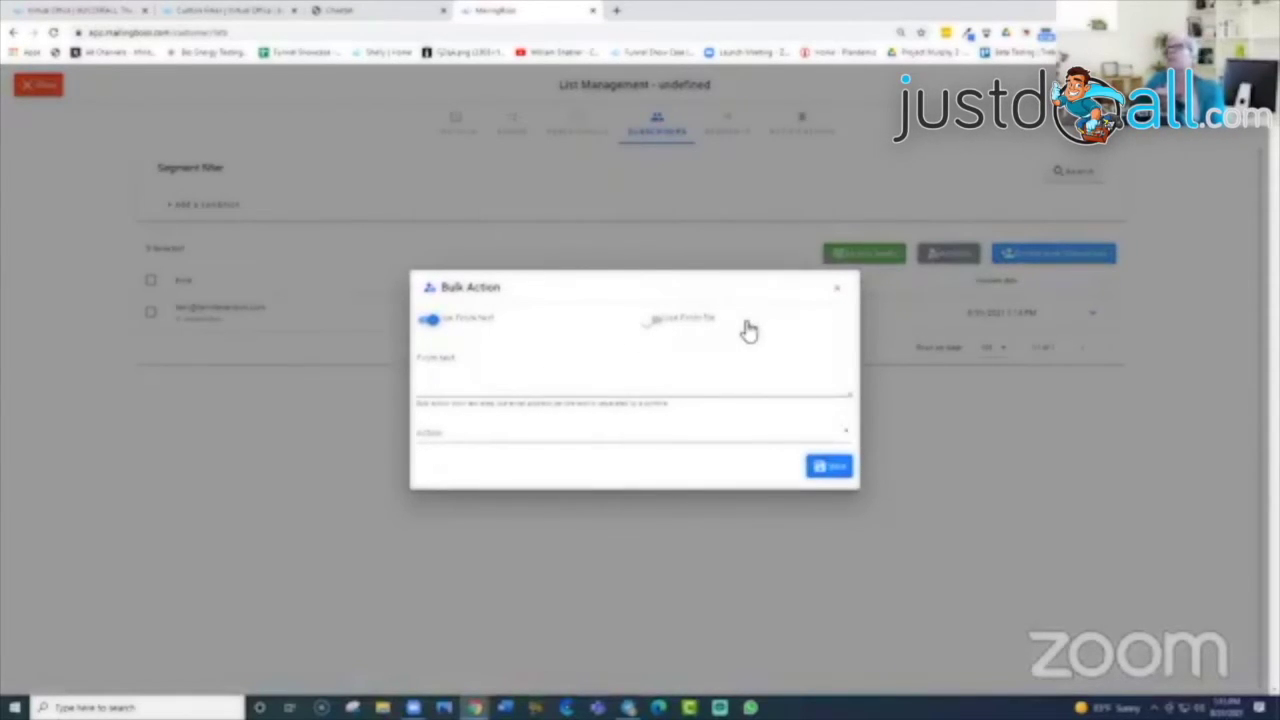
click(846, 437)
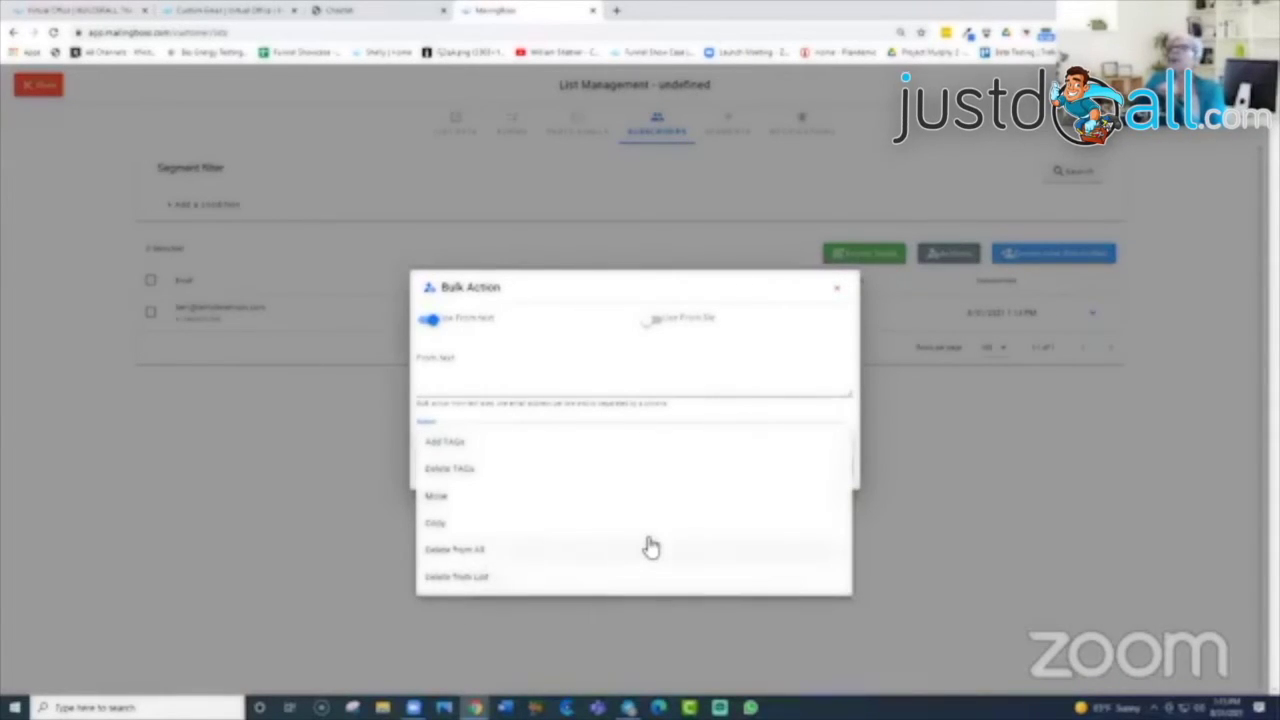
click(486, 374)
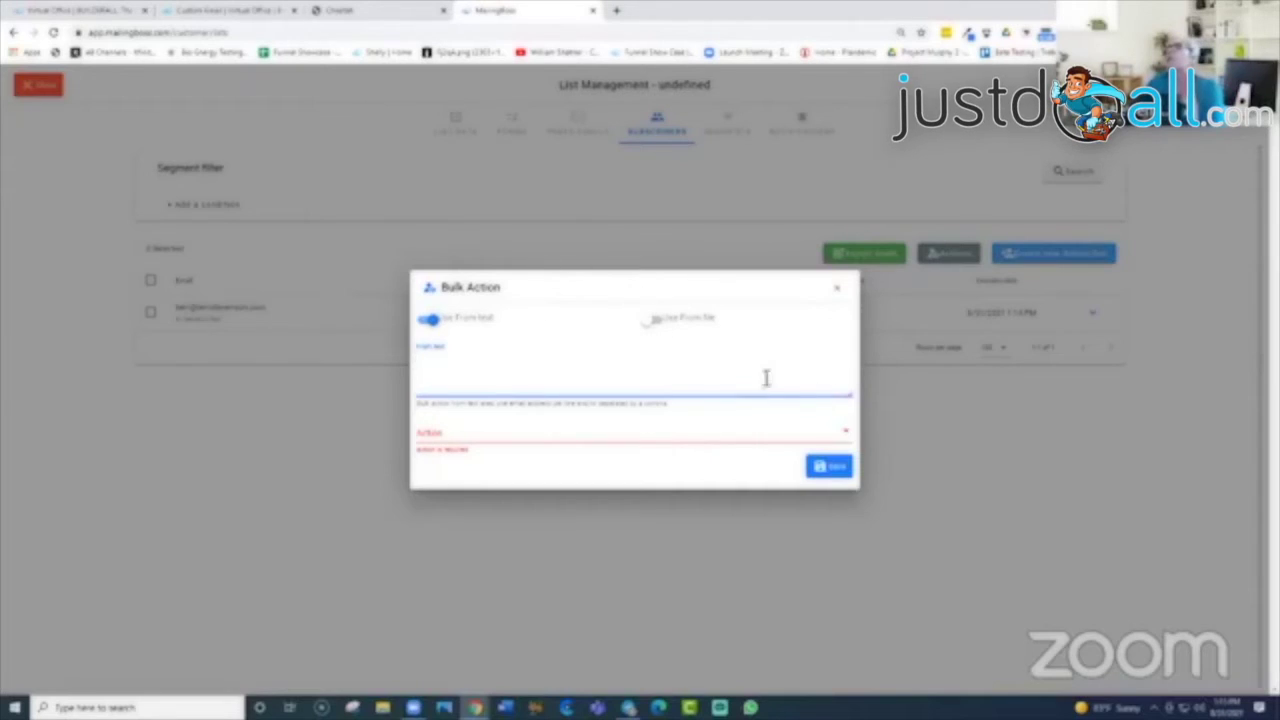
click(838, 296)
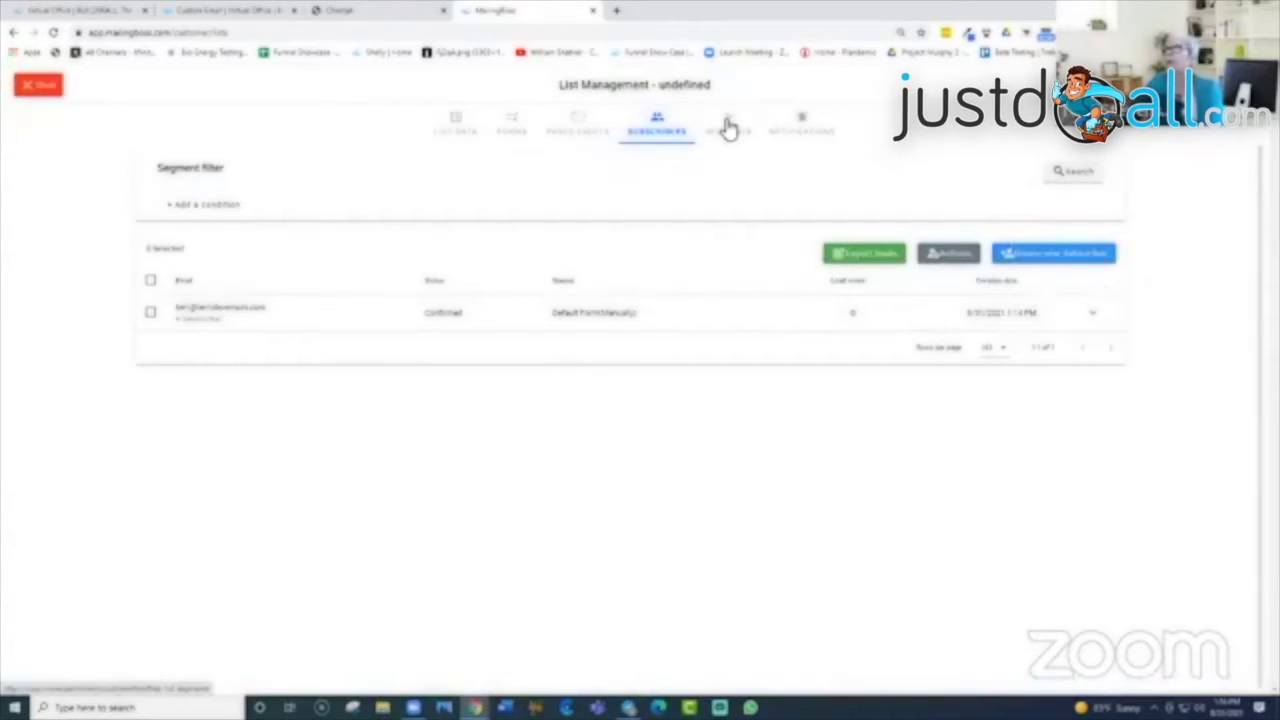
Step: Check the list's Segments, then switch on subscribe, unsubscribe, confirm and Telegram notifications
click(729, 128)
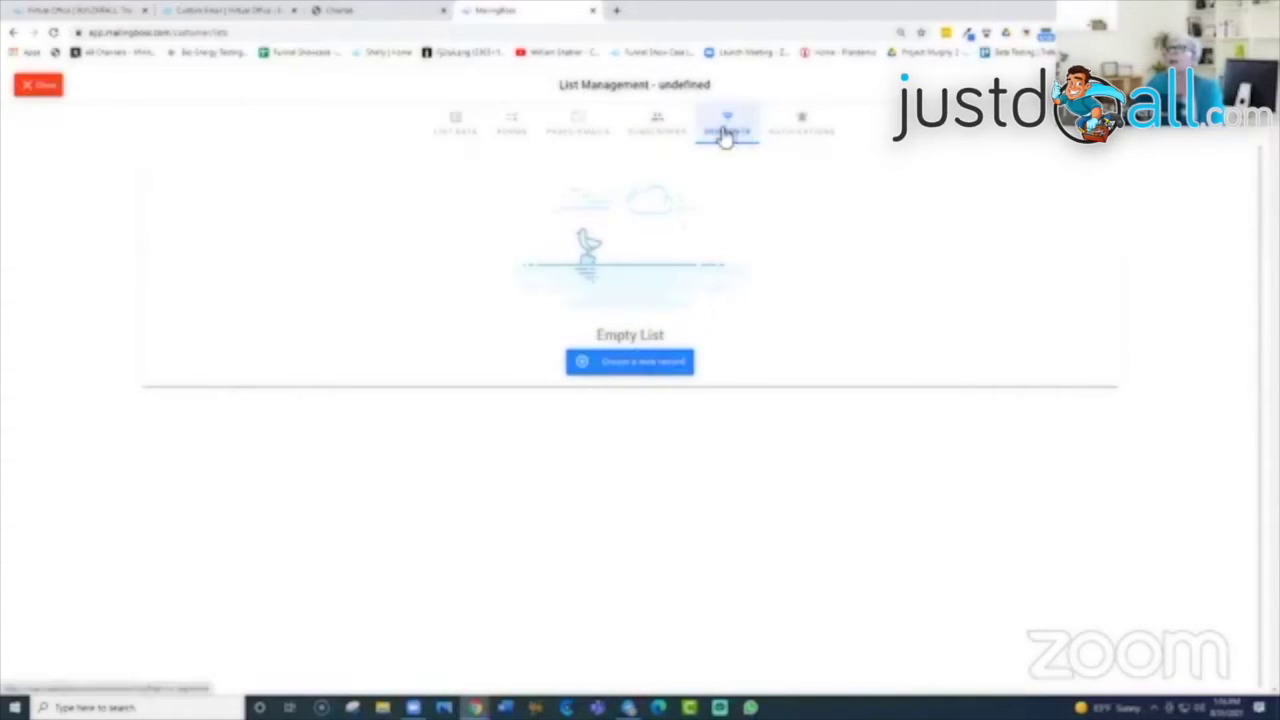
click(805, 131)
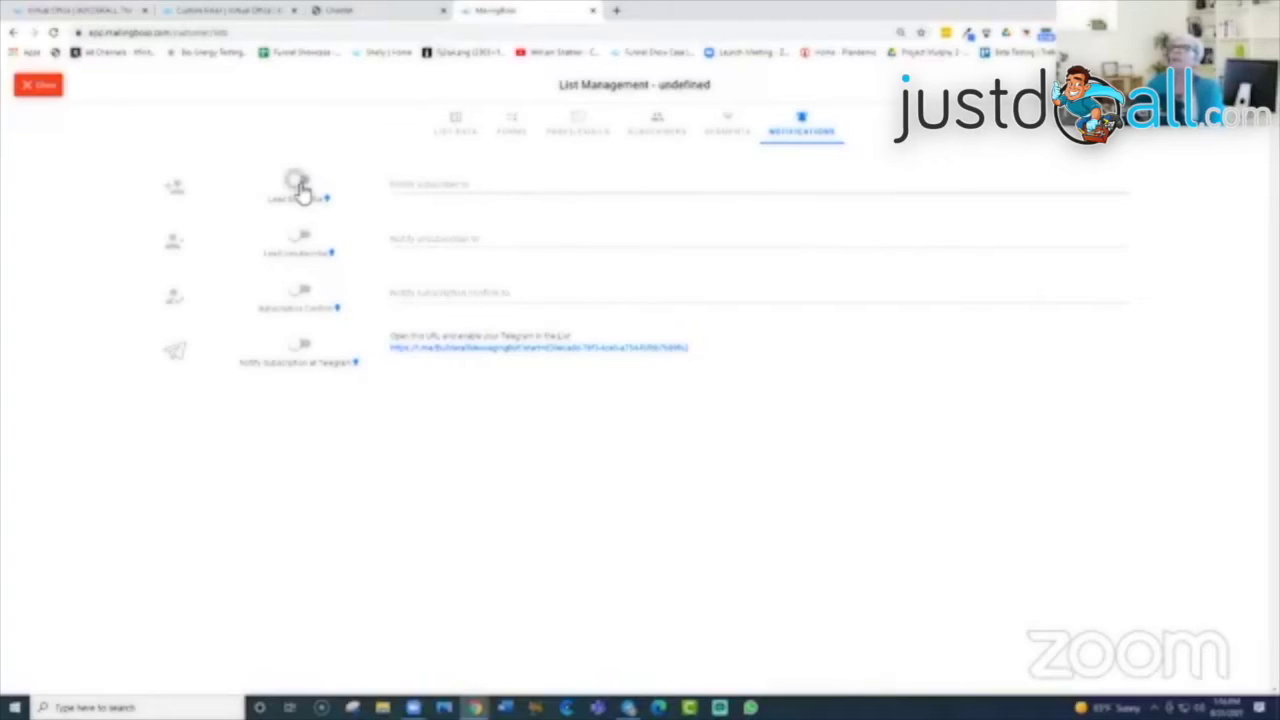
click(300, 183)
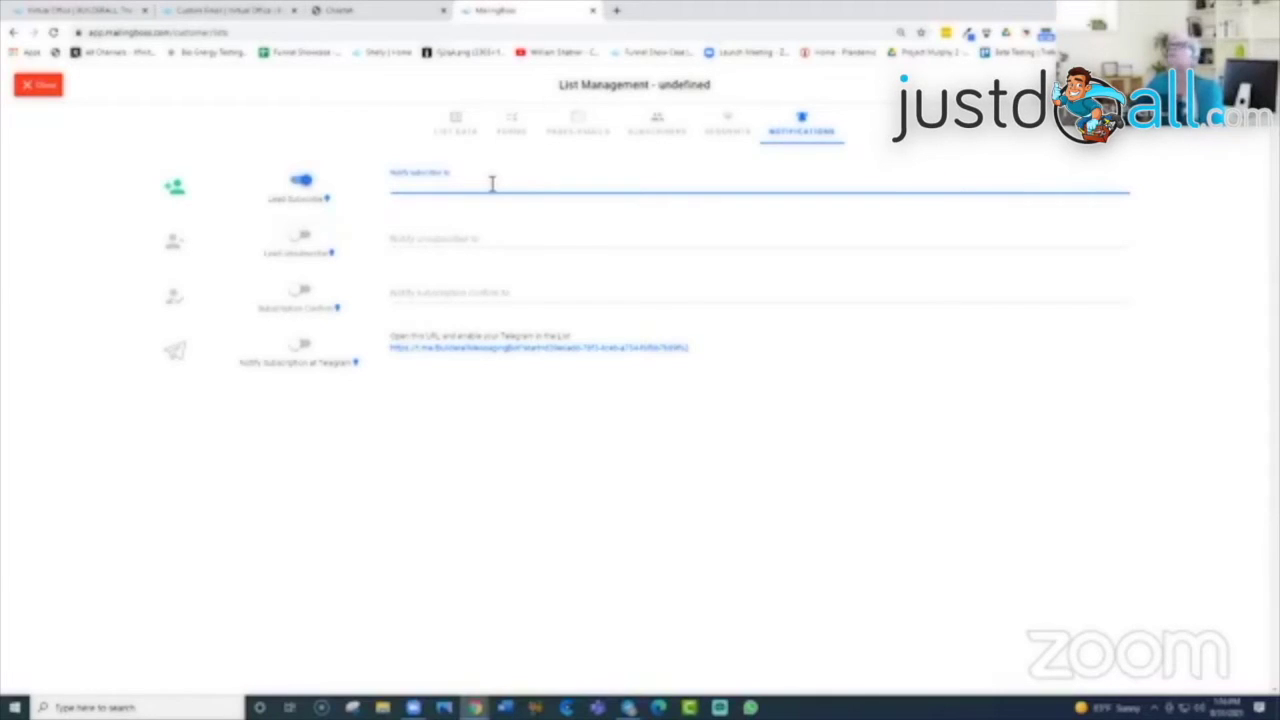
click(300, 236)
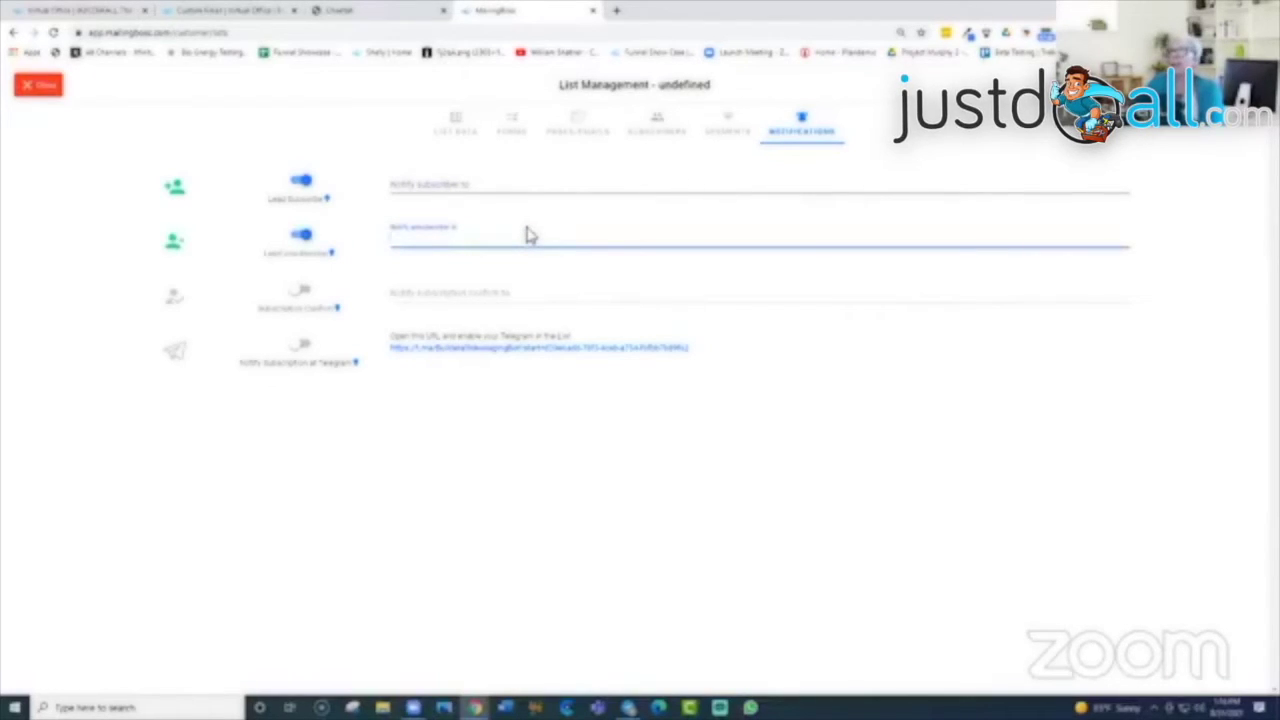
click(300, 295)
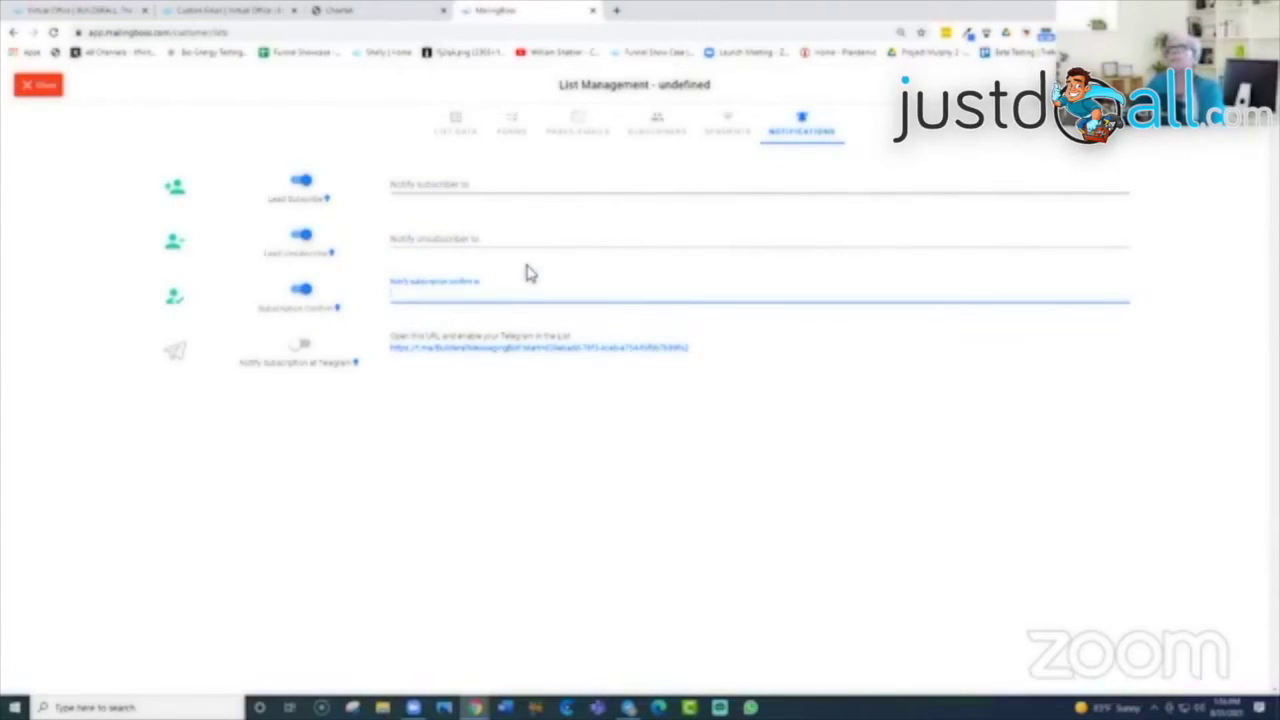
click(297, 350)
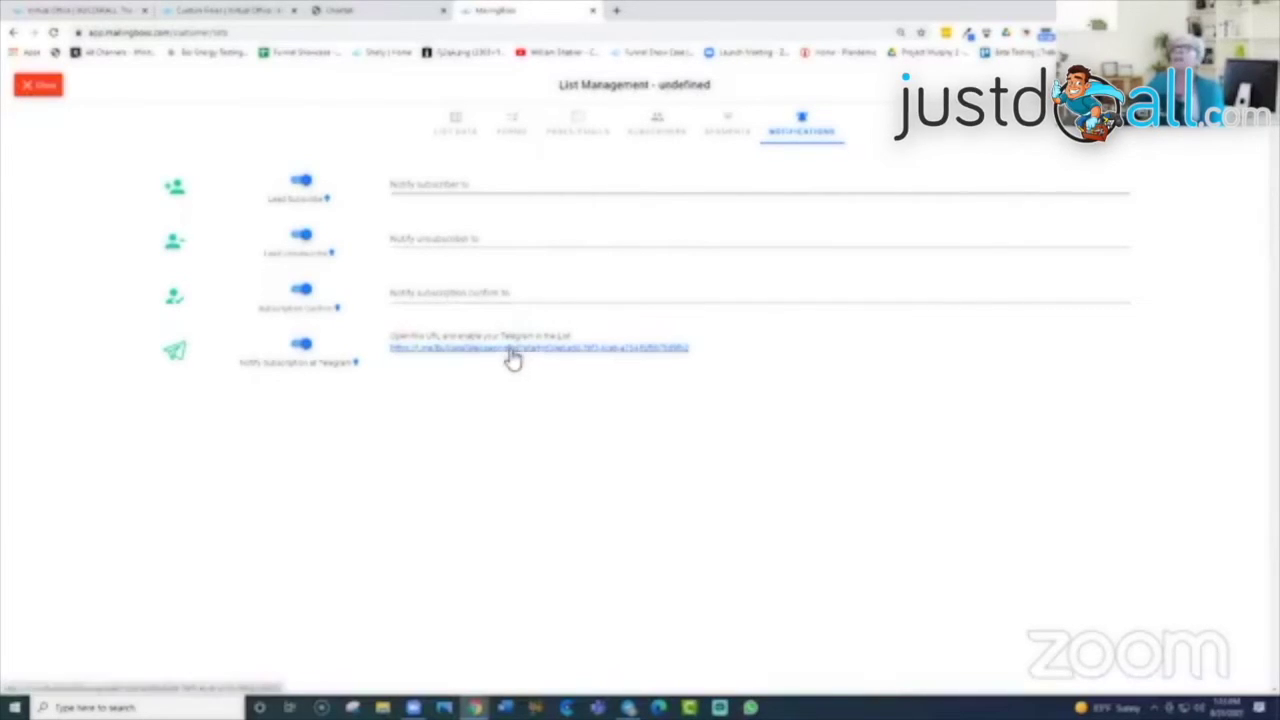
Step: Switch all four list notifications back off
click(304, 346)
click(302, 290)
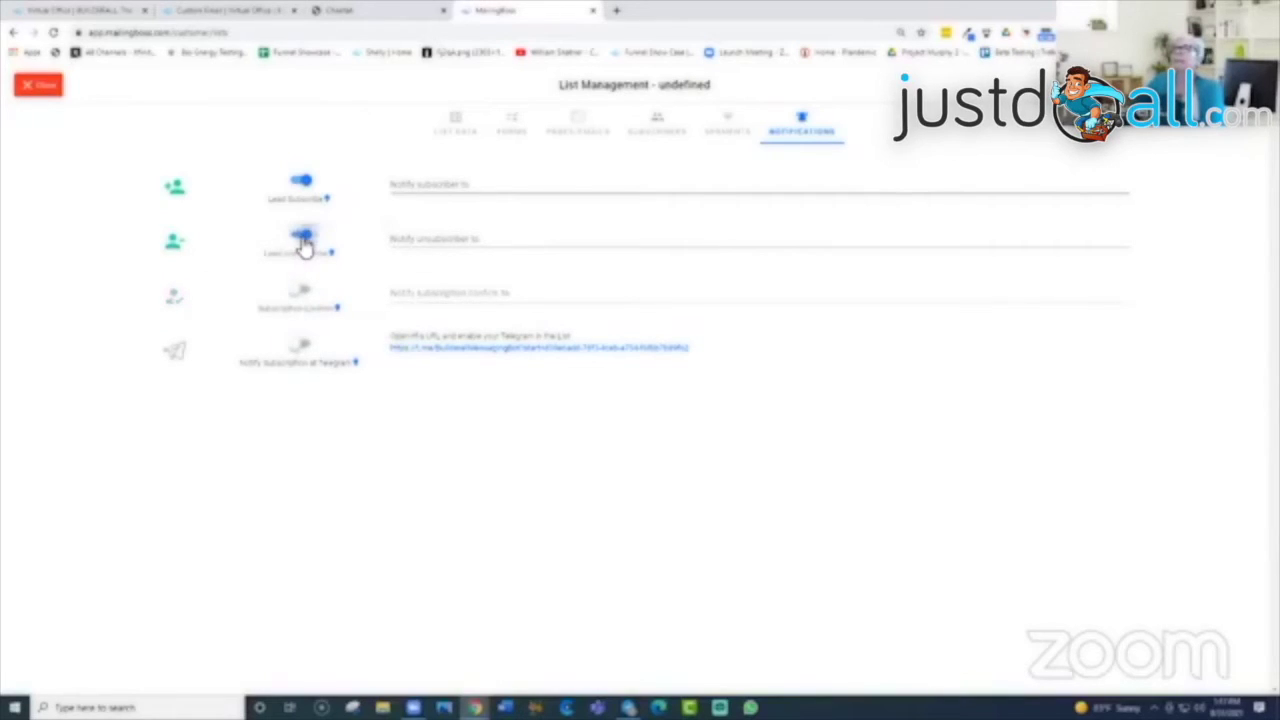
click(303, 240)
click(300, 183)
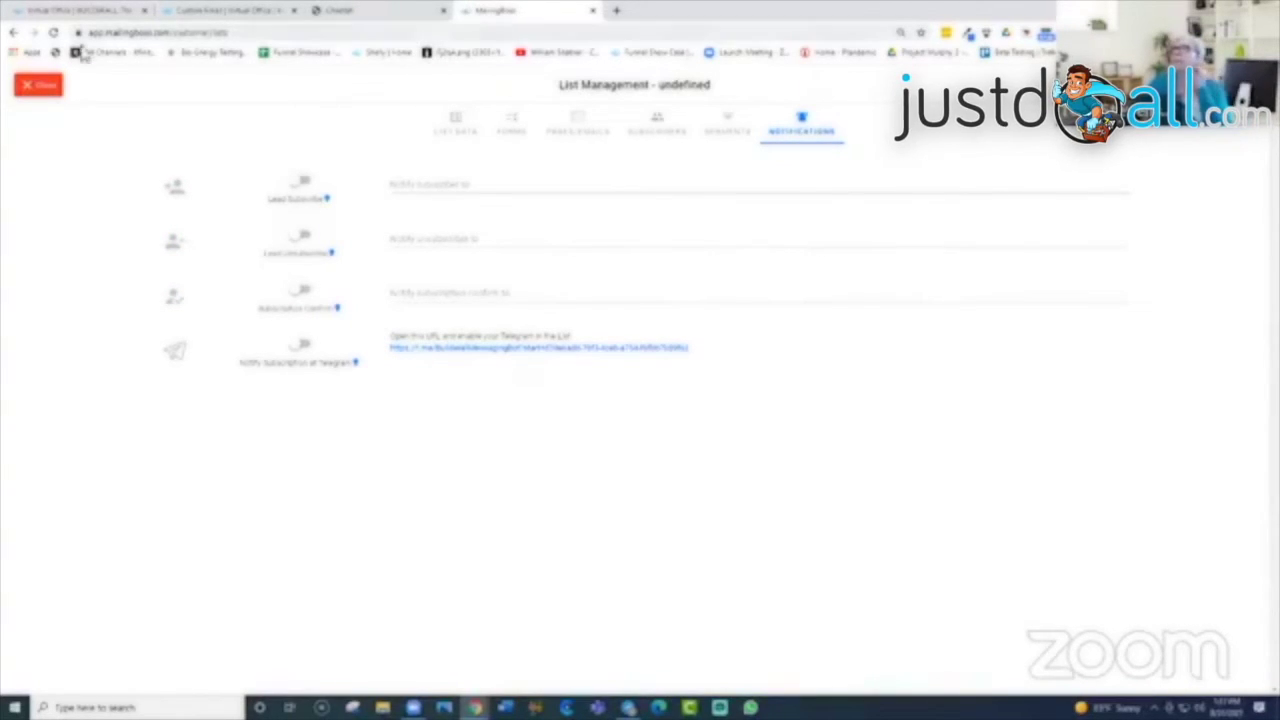
Step: Leave the list settings, open All Subscribers and select the only subscriber
click(46, 92)
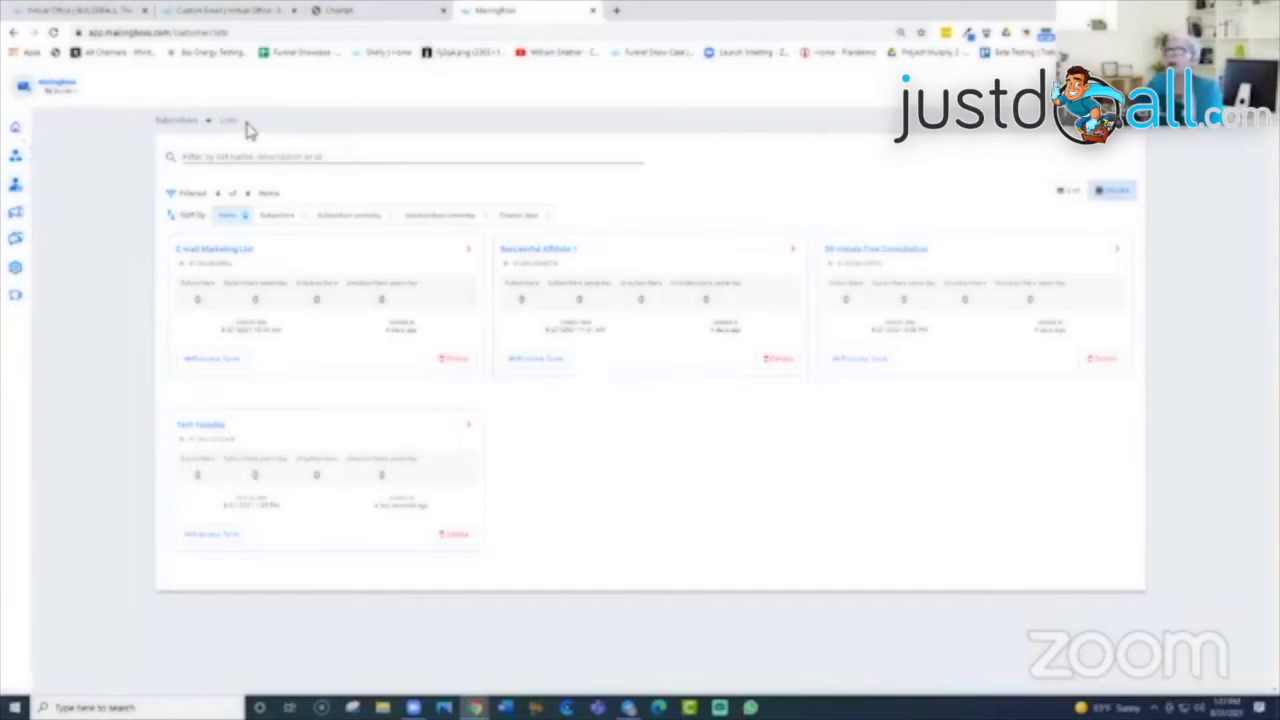
mouse_move(20, 130)
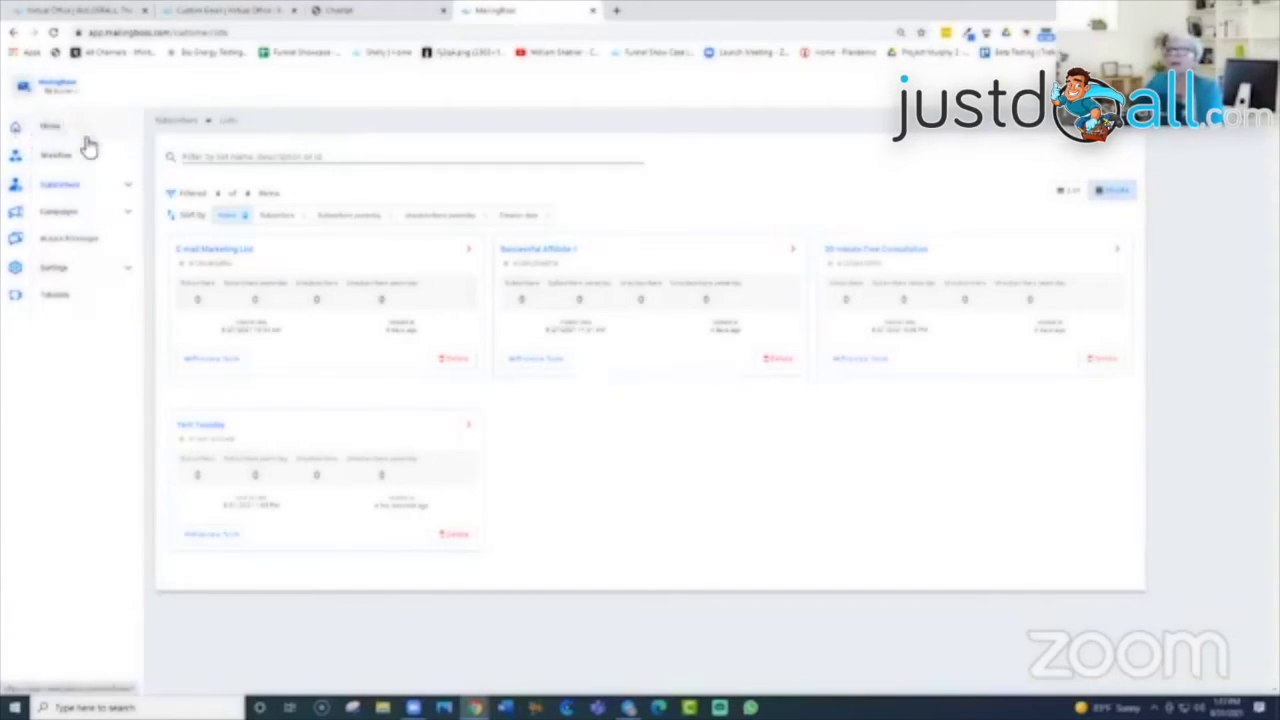
click(127, 187)
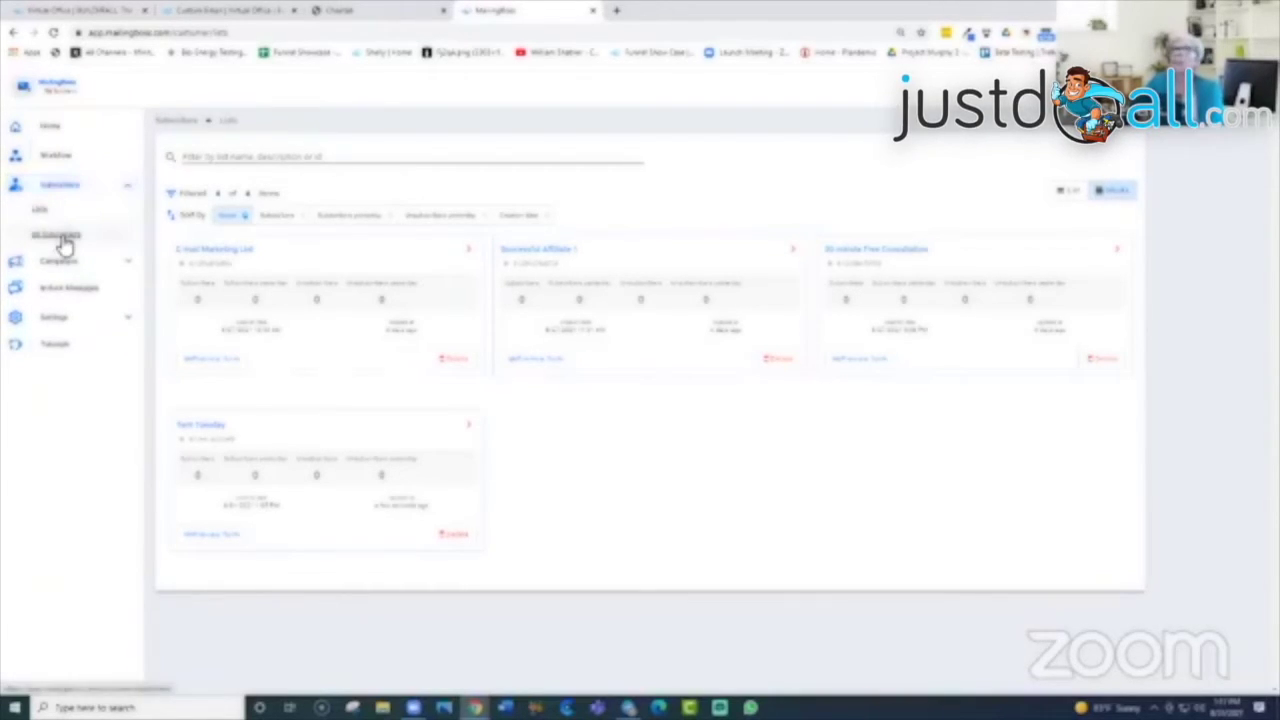
click(60, 237)
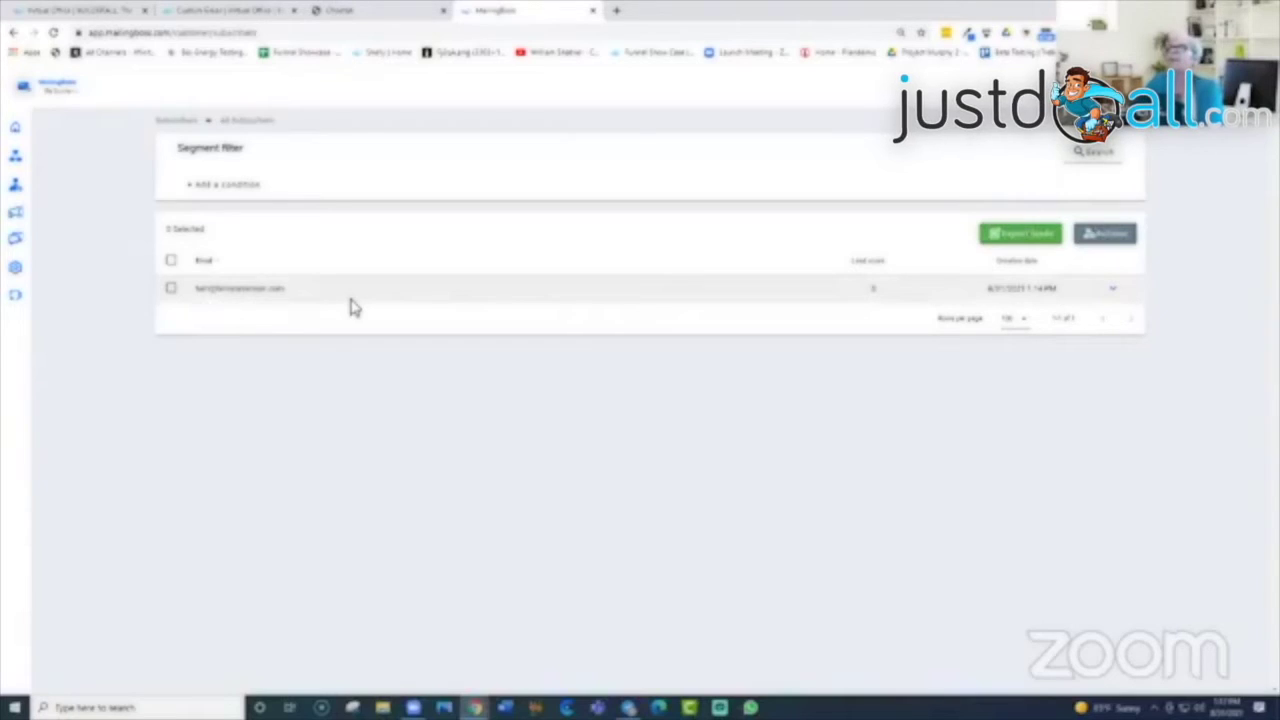
click(172, 290)
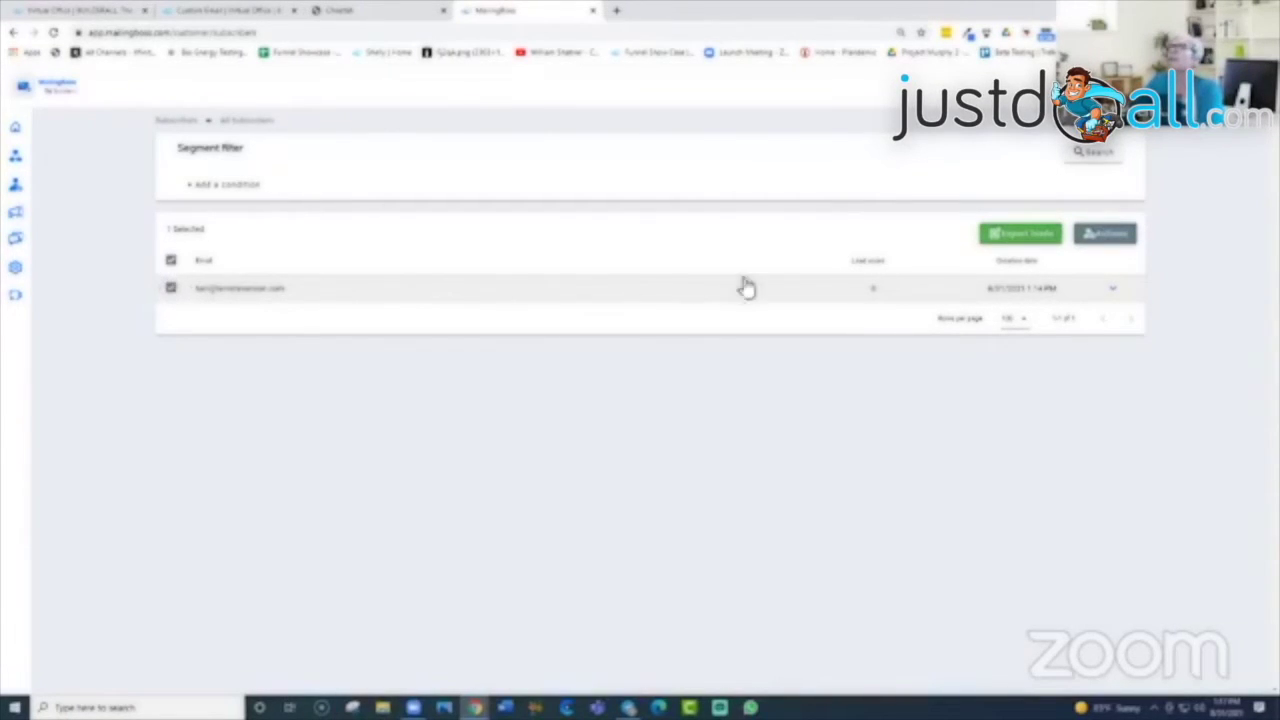
Step: Review the subscriber's overview across Opens, Sends and Clicks, then close it
click(1112, 289)
click(1110, 300)
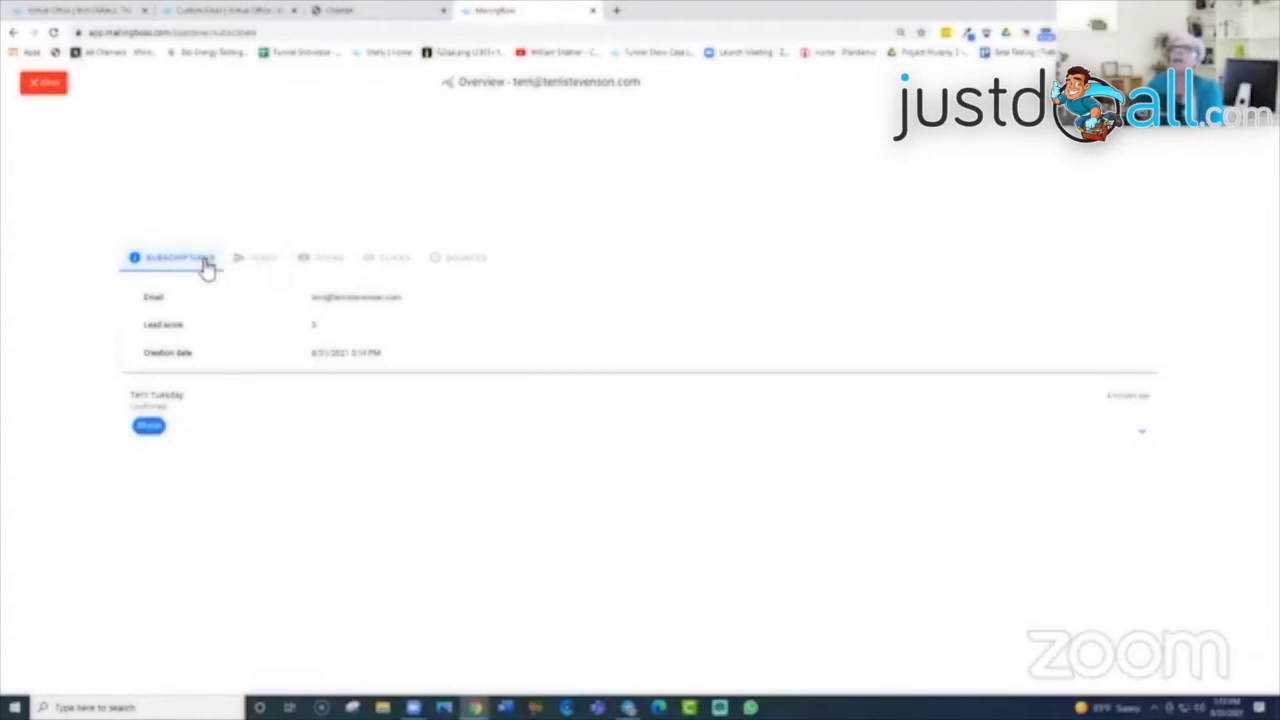
click(334, 262)
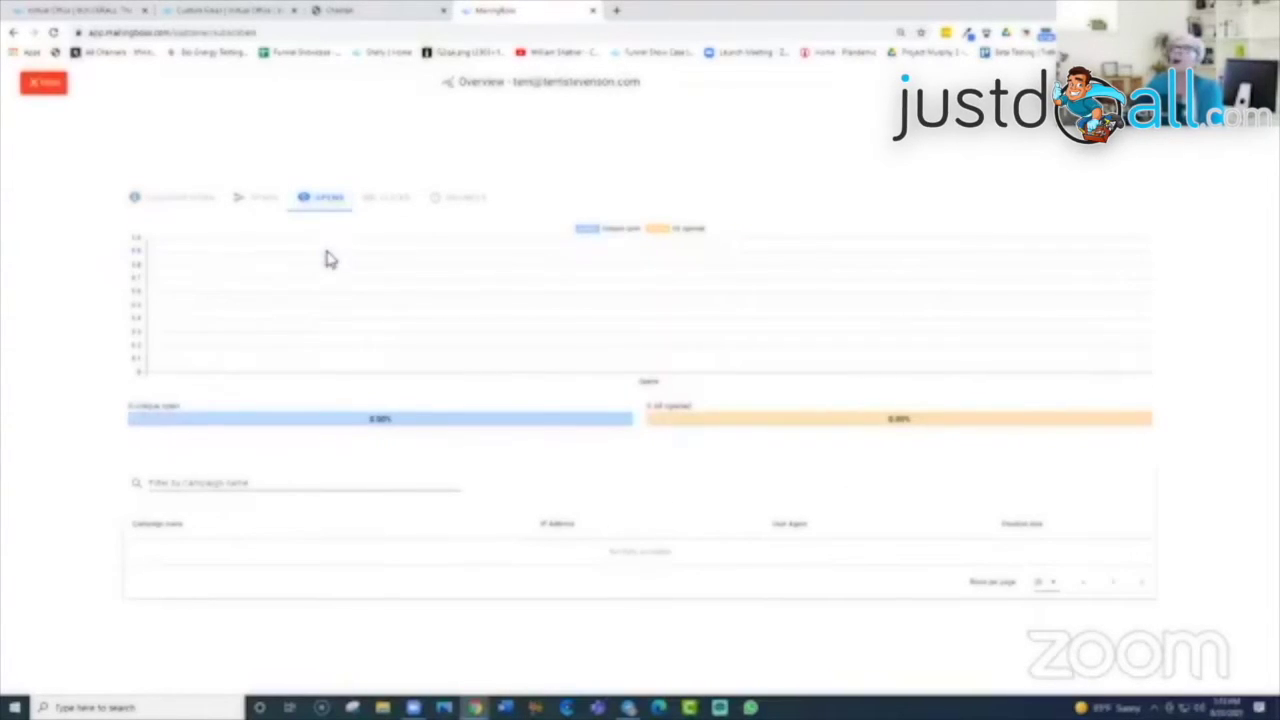
click(261, 196)
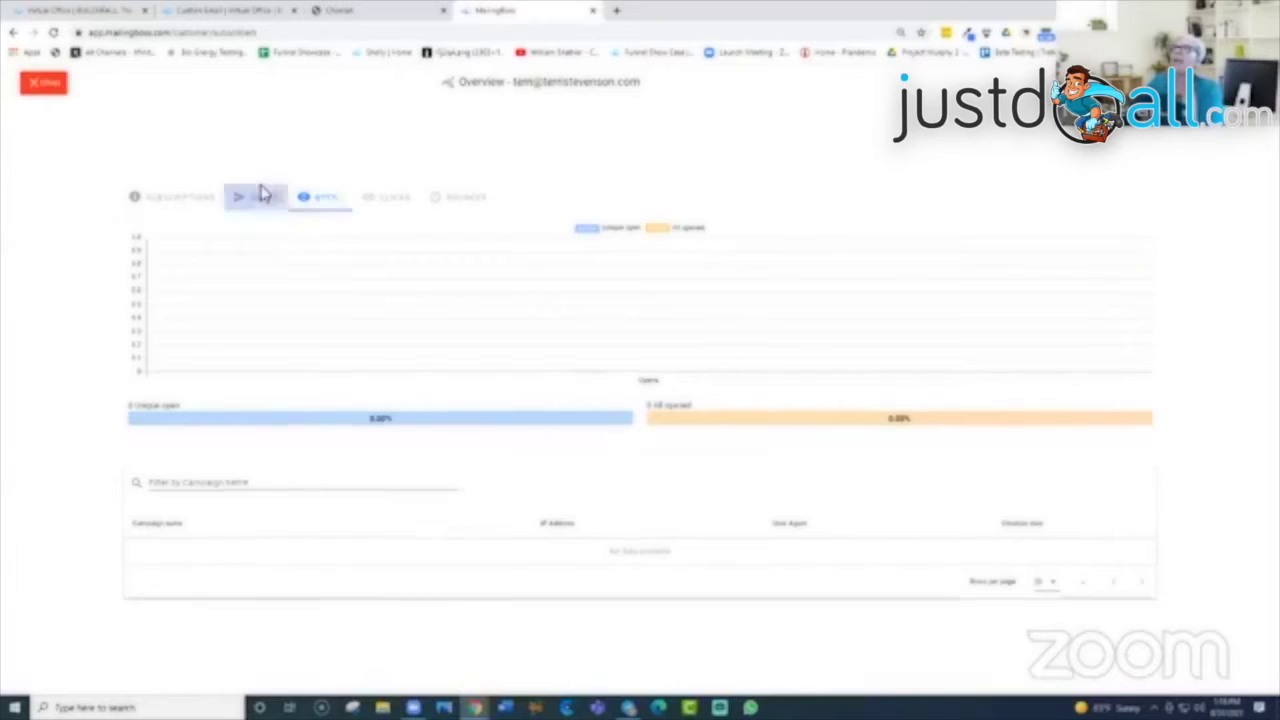
click(395, 205)
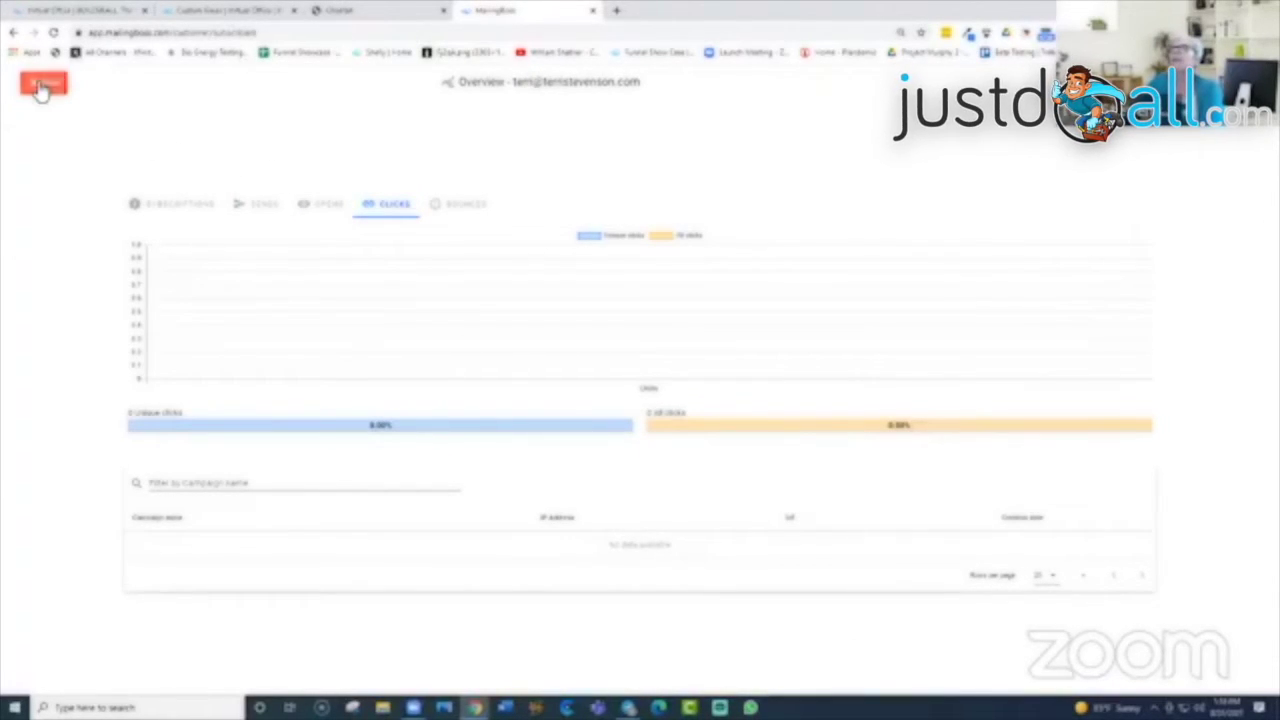
click(42, 88)
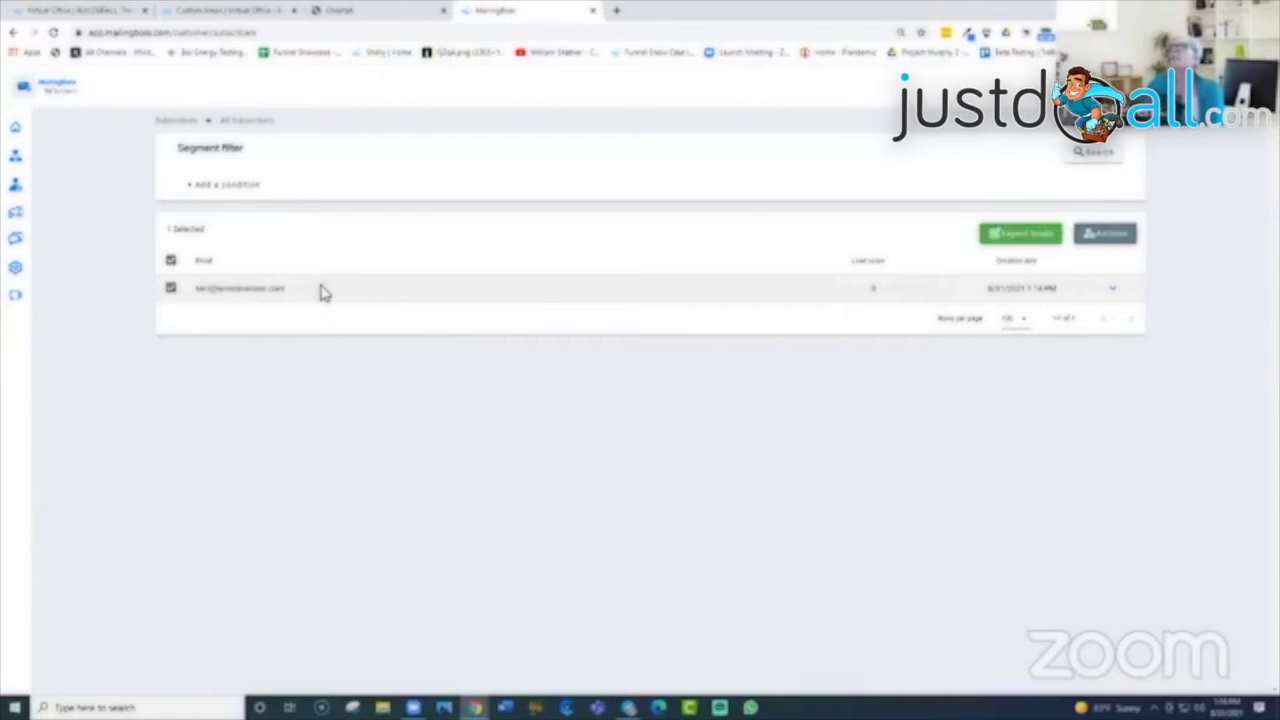
Step: Return to the MailingBoss home dashboard and open the list of sent campaigns
mouse_move(37, 206)
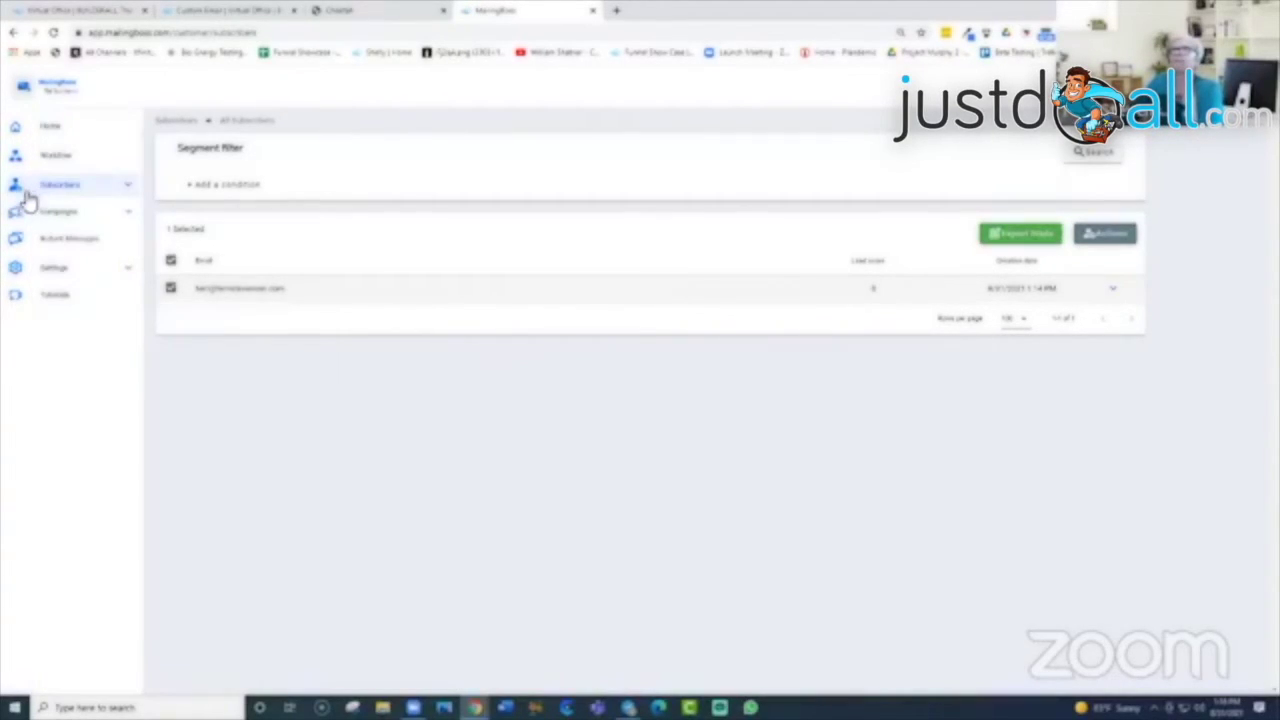
click(127, 189)
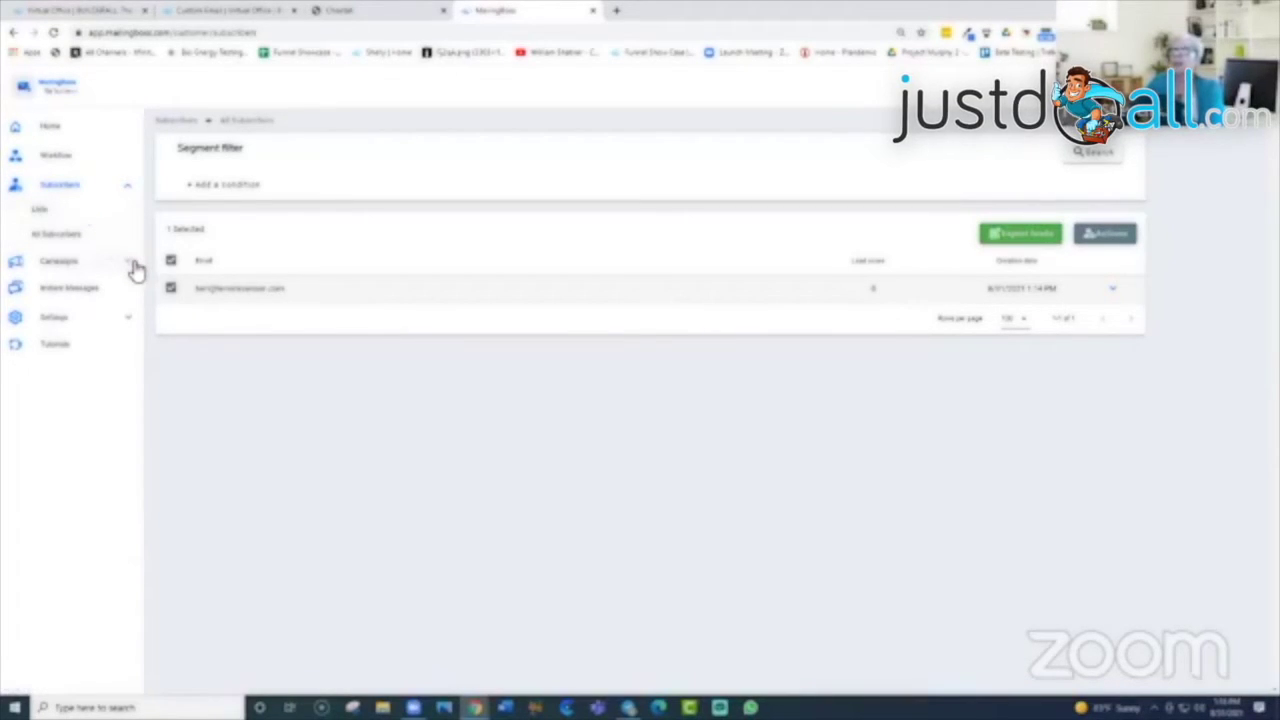
click(29, 89)
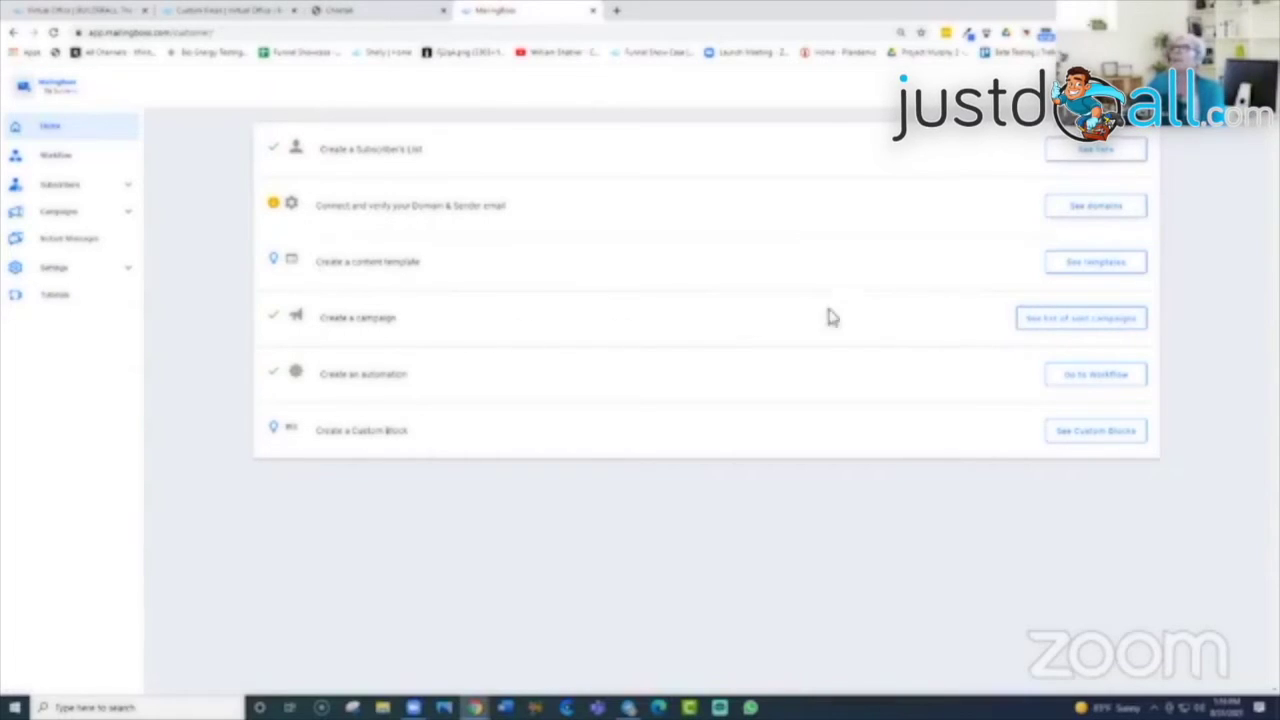
click(1090, 326)
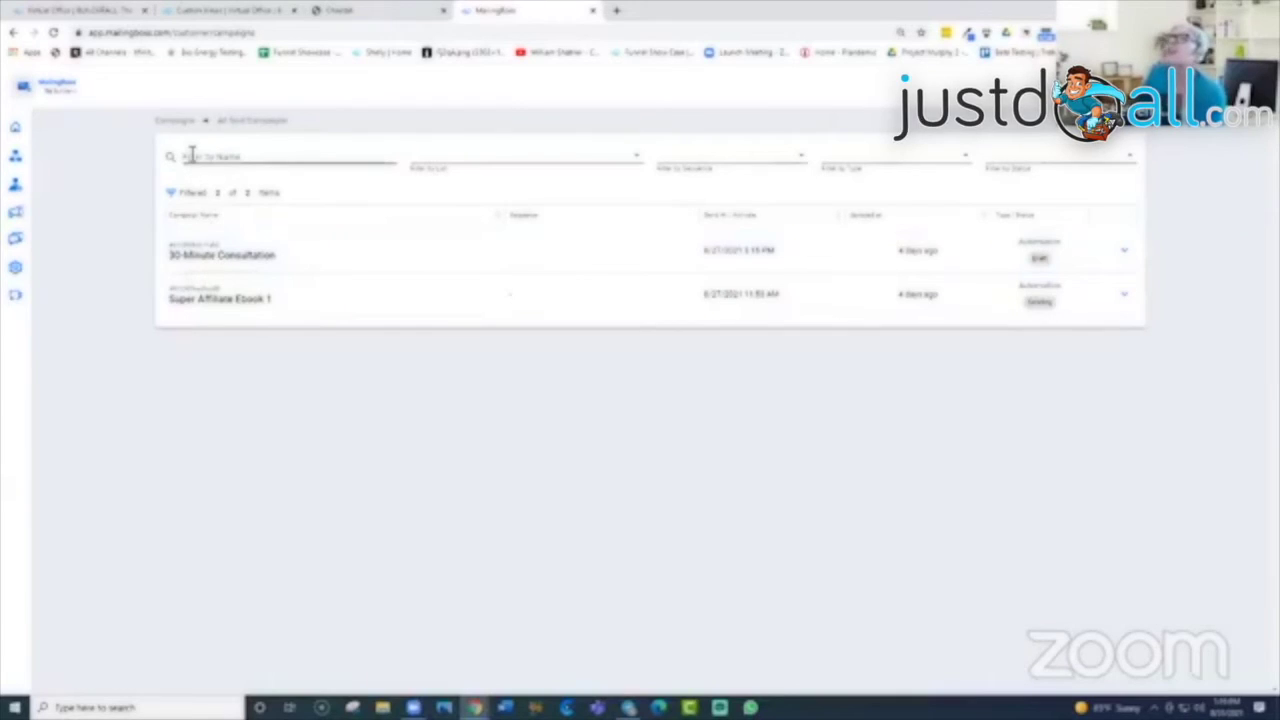
Step: Check the list filter, then show the Regular, Autoresponder and Automation type filter options
click(637, 160)
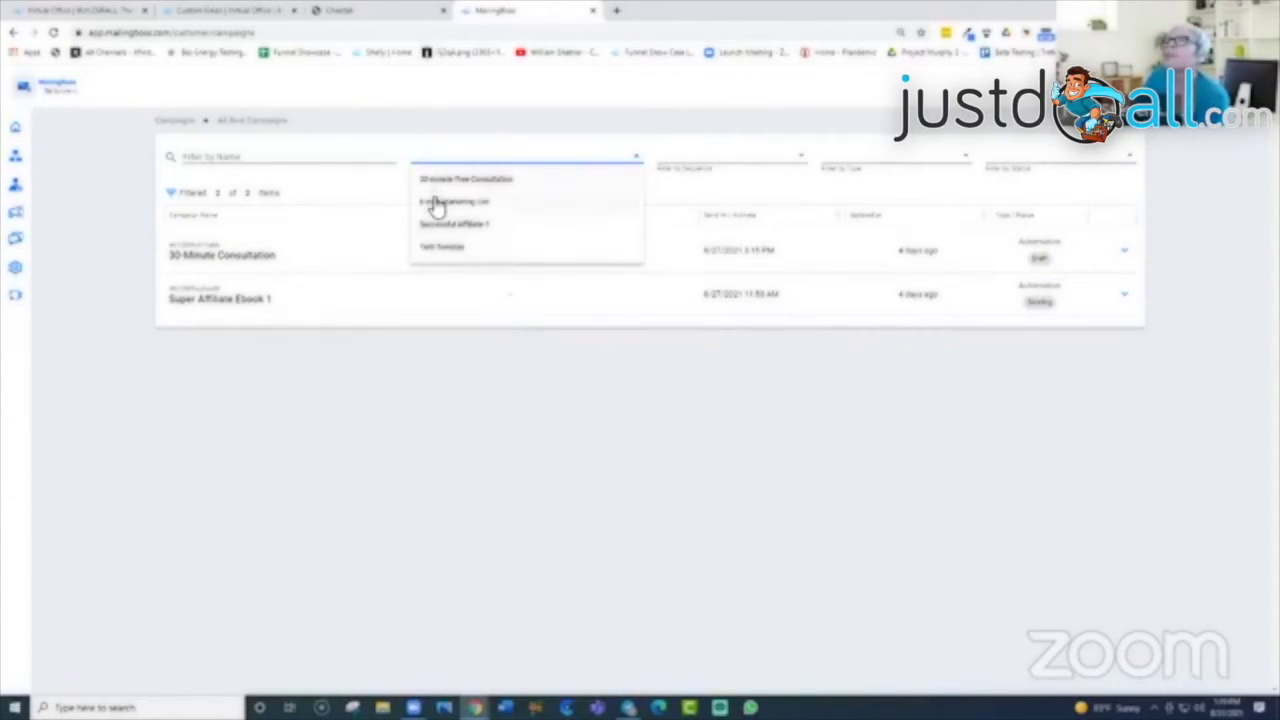
click(805, 151)
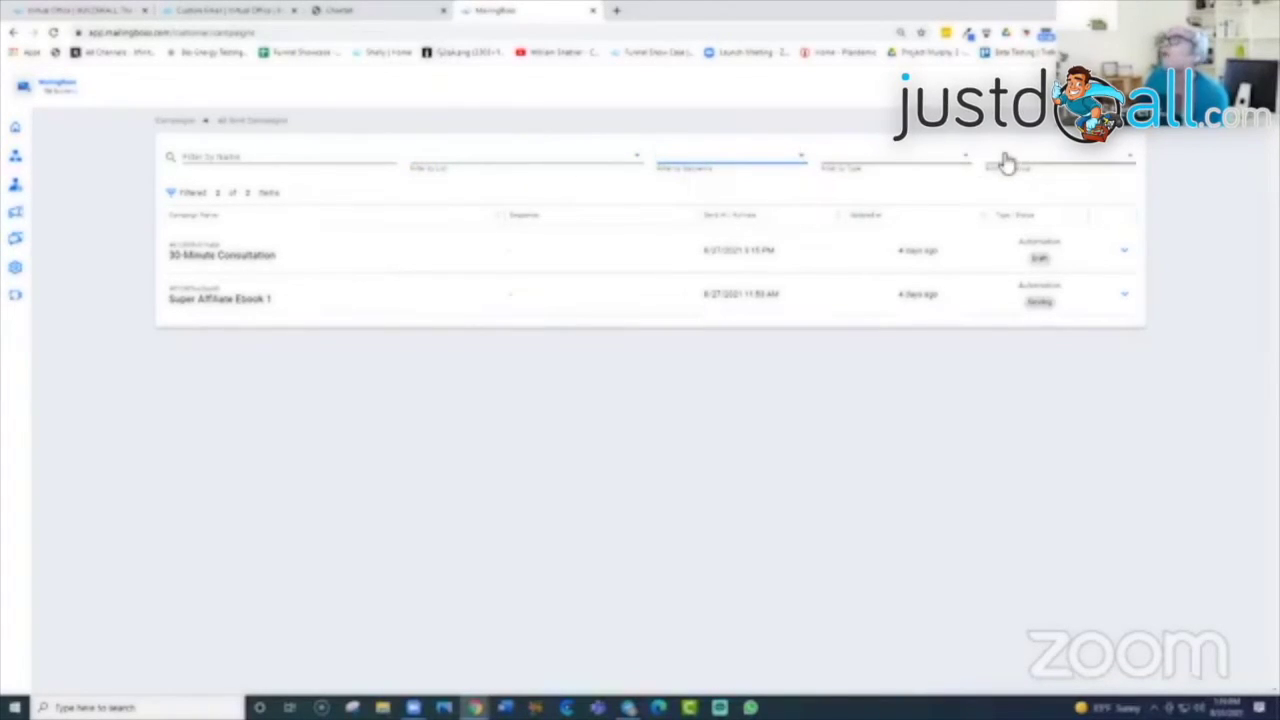
click(966, 162)
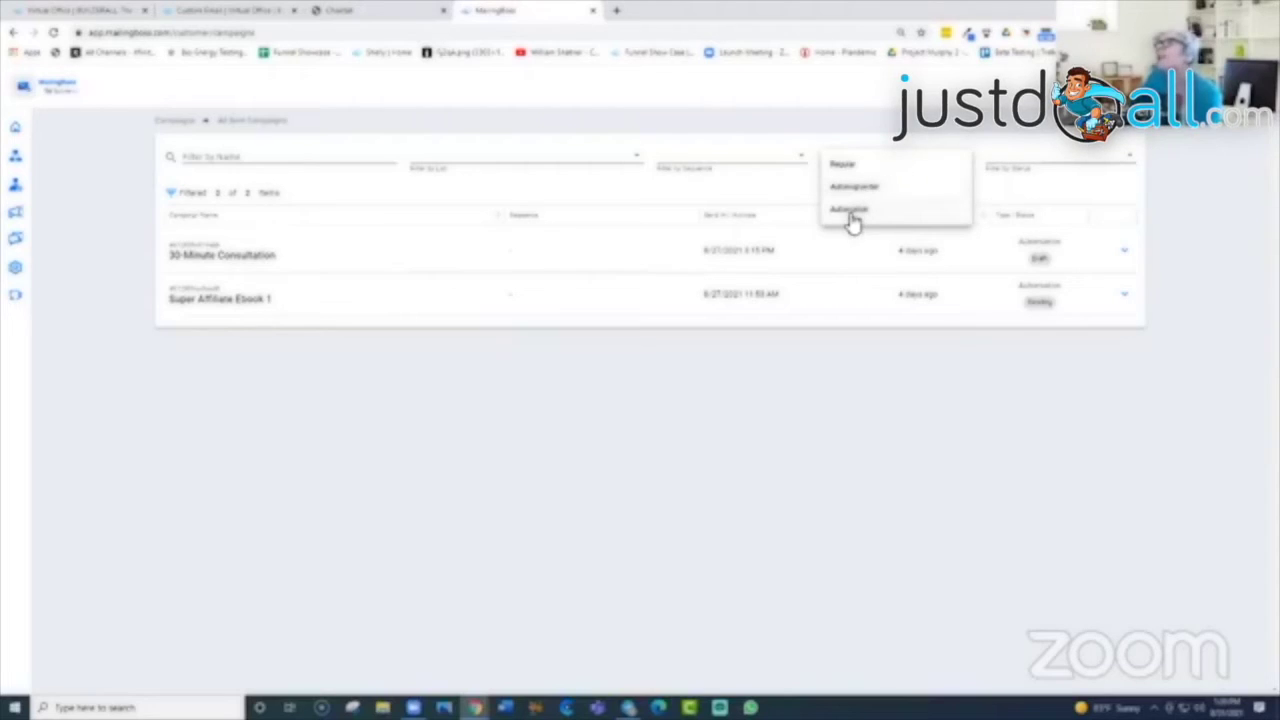
Step: Try filtering sent campaigns by Automation, then Regular type, and look at the status filter
click(853, 212)
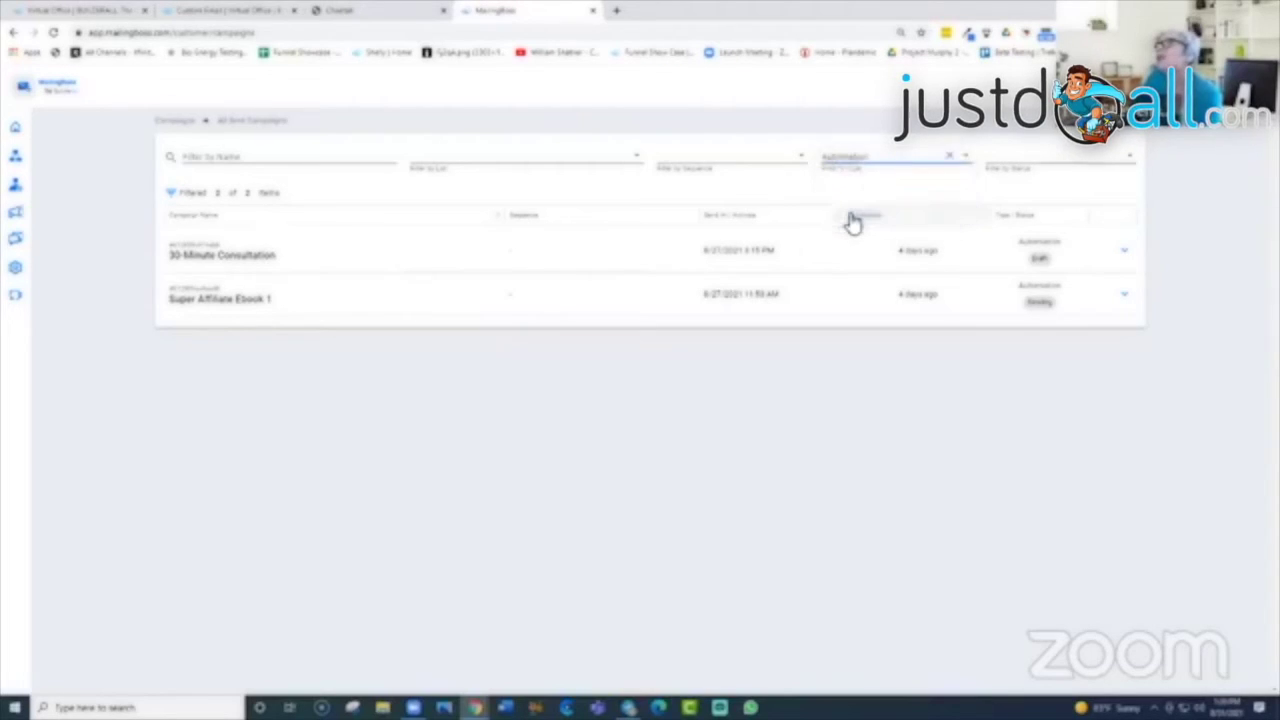
click(860, 160)
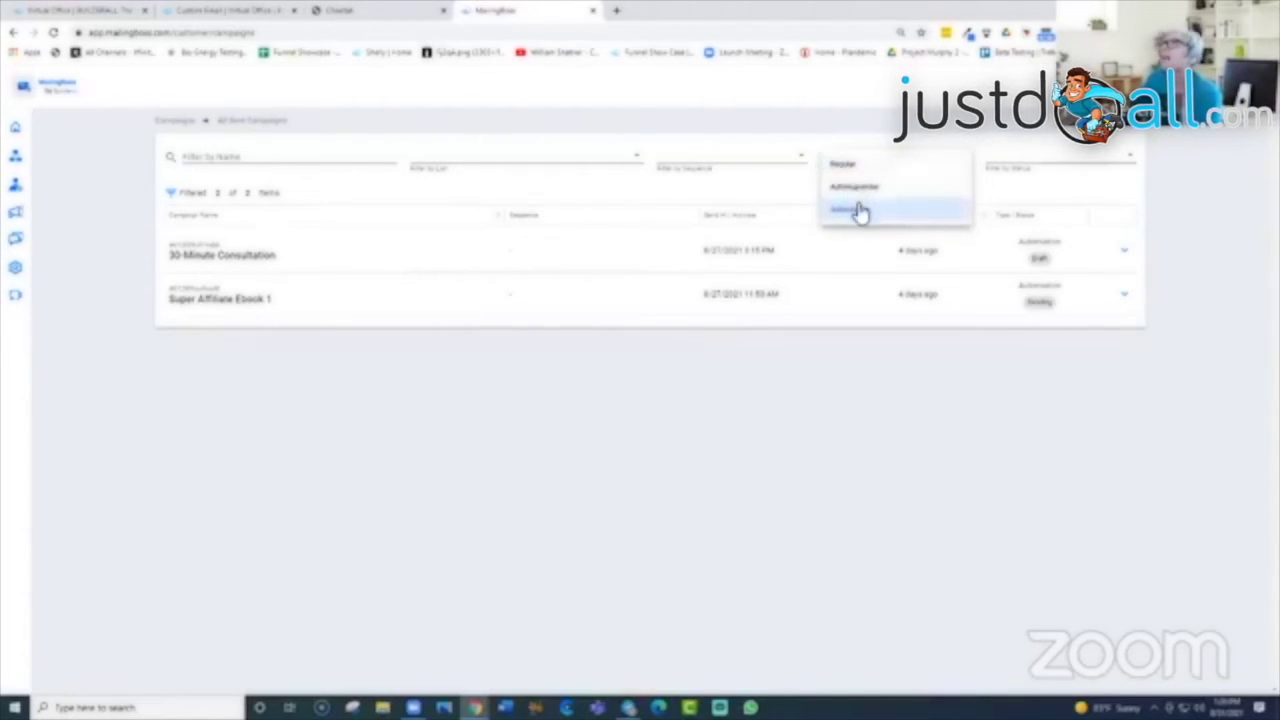
click(847, 167)
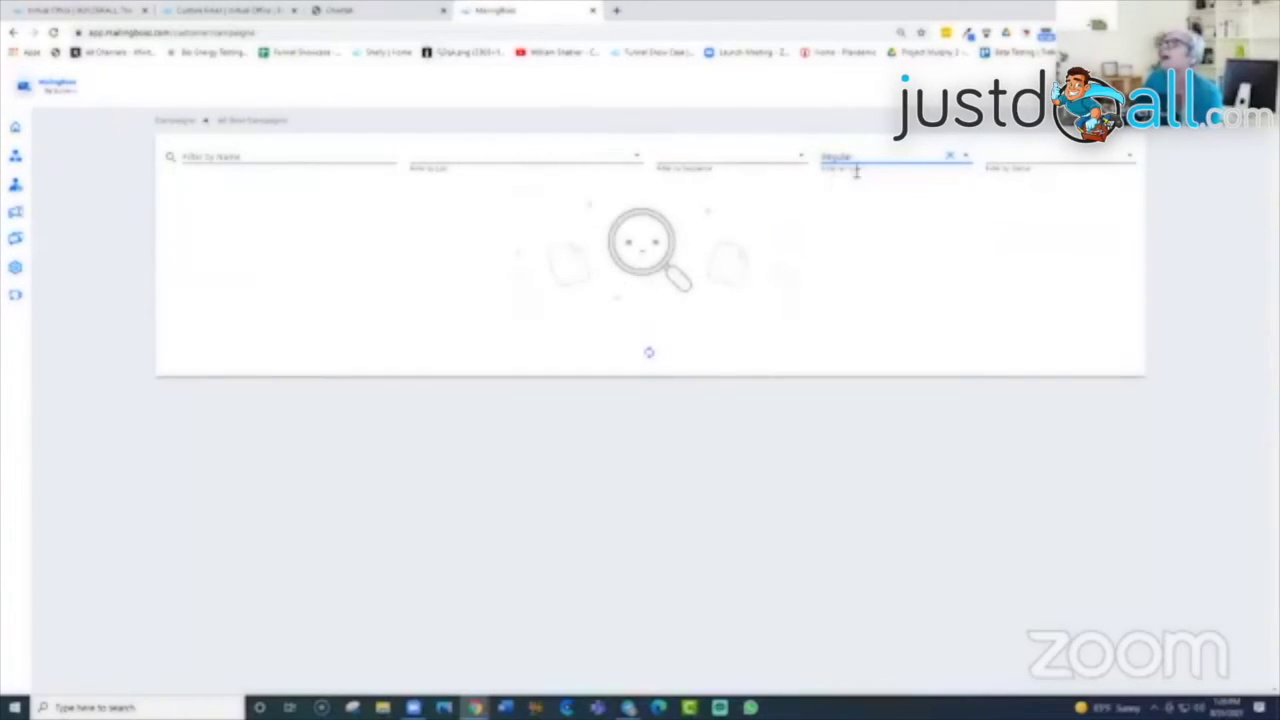
click(966, 165)
click(838, 169)
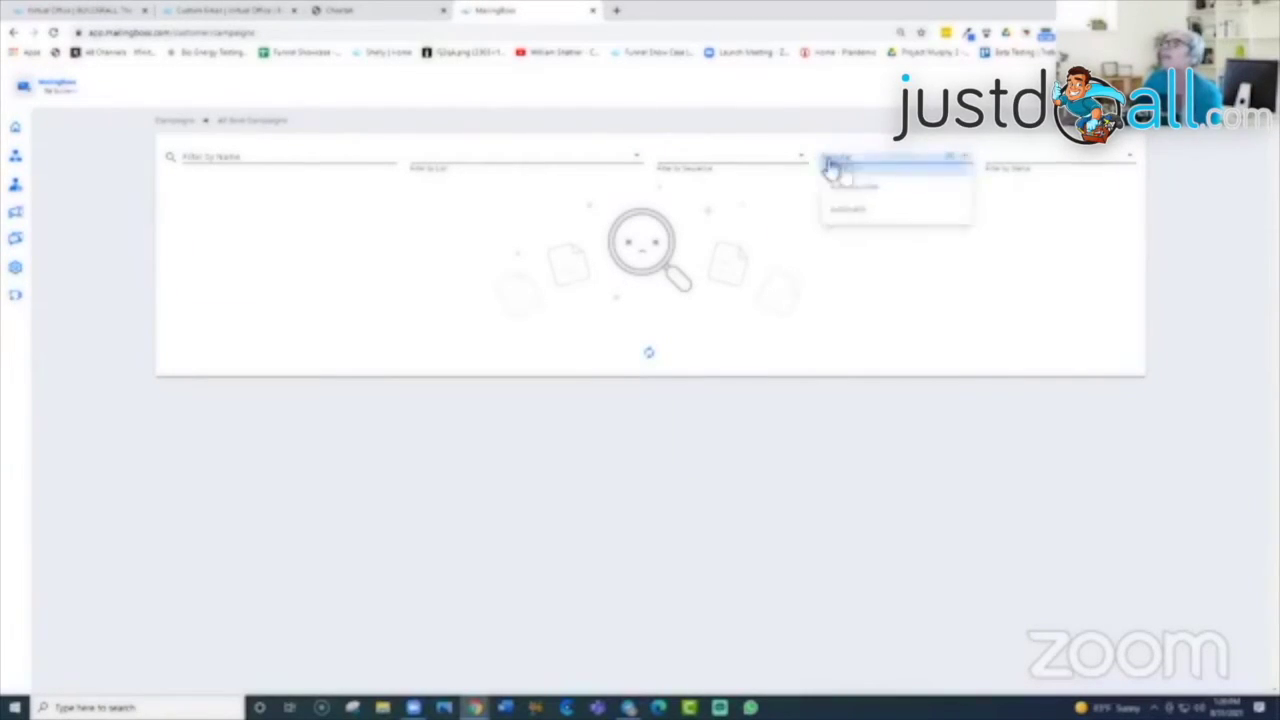
click(1065, 167)
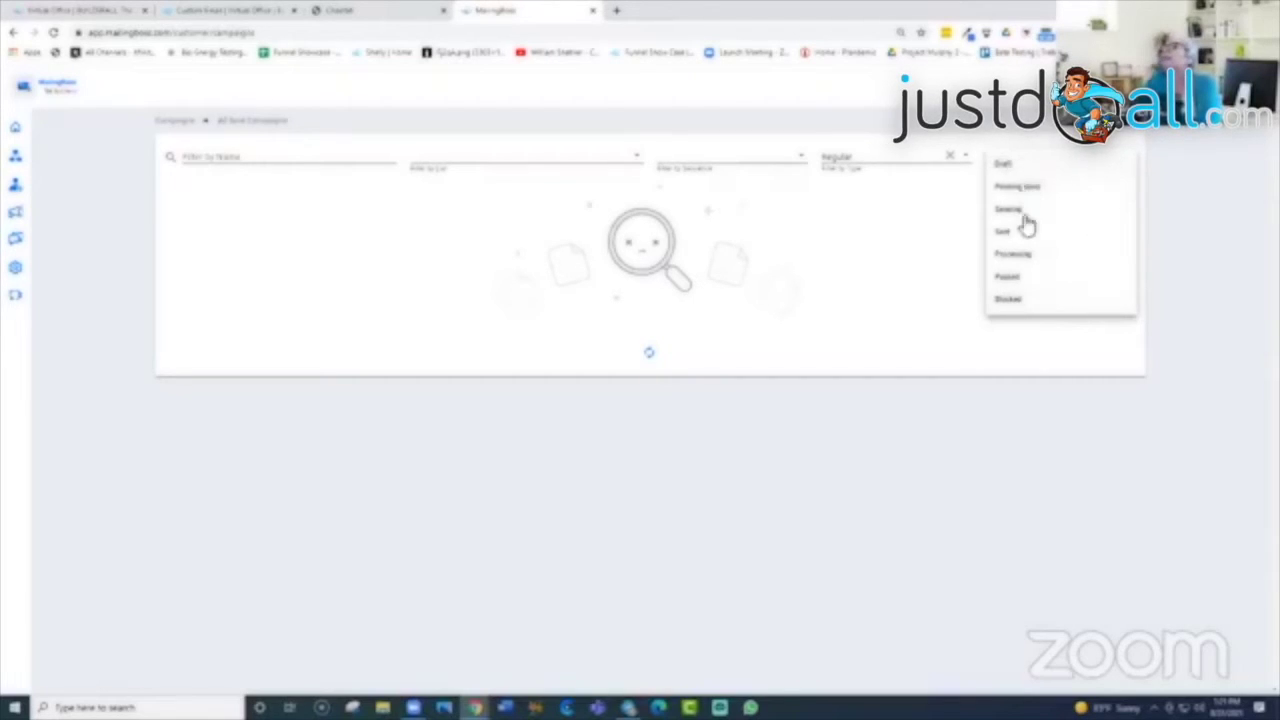
click(924, 241)
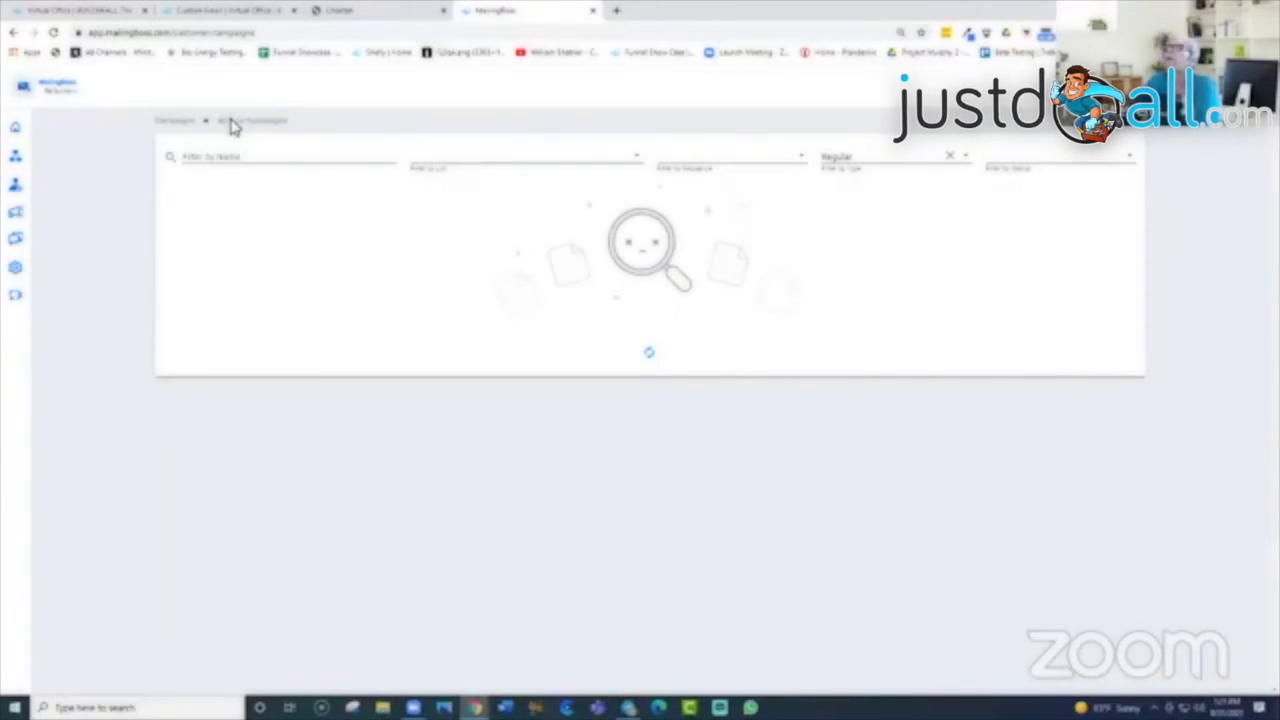
Step: Reload All Sent Campaigns and show the 30-Minute Consultation campaign's actions
mouse_move(12, 126)
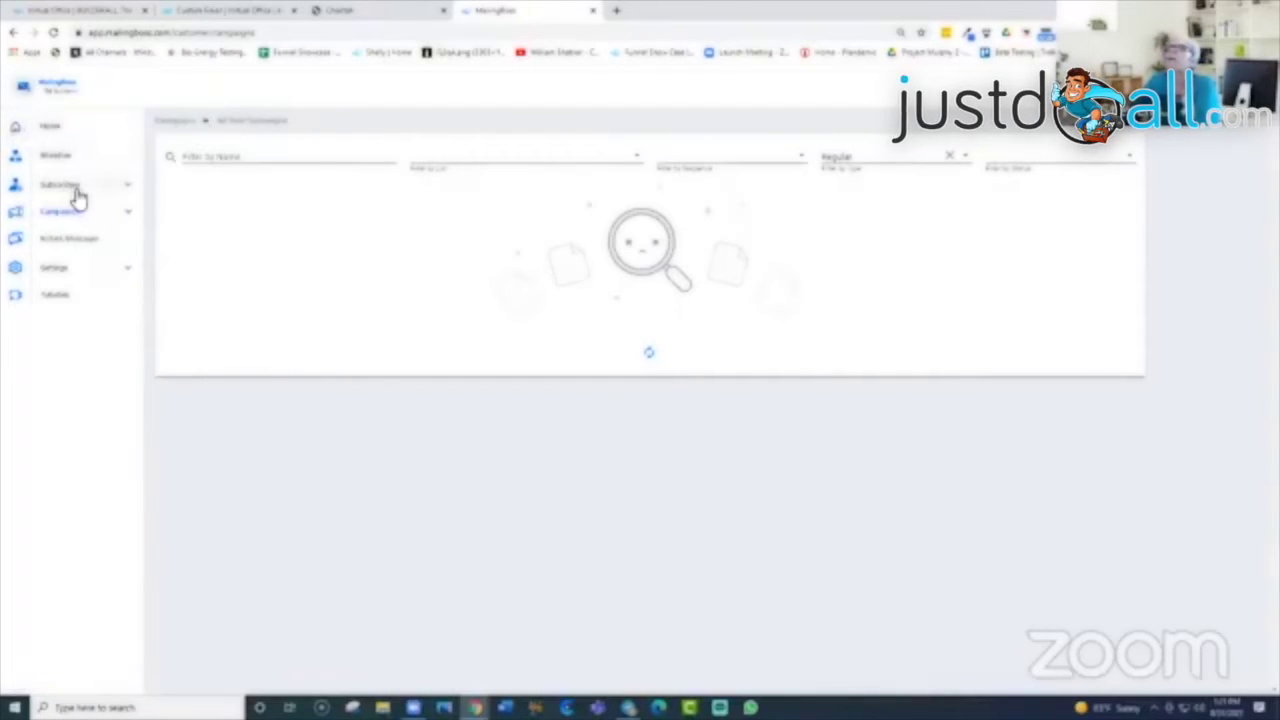
click(123, 214)
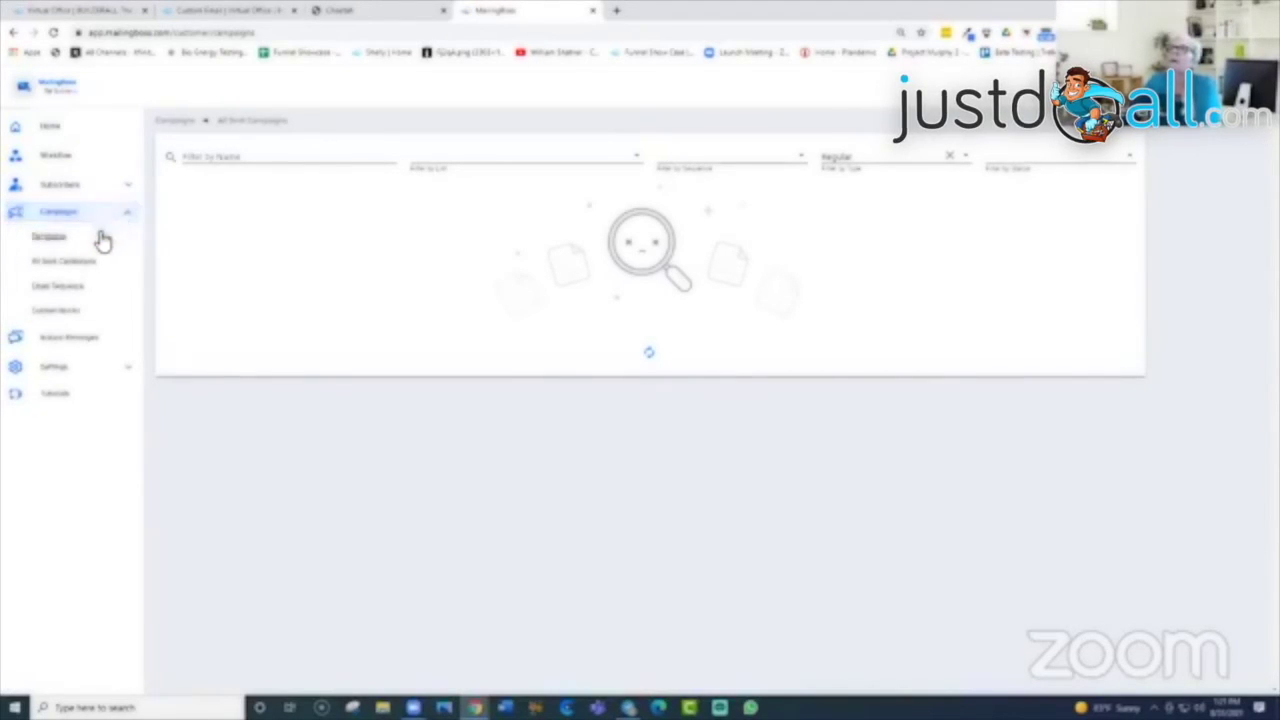
click(89, 266)
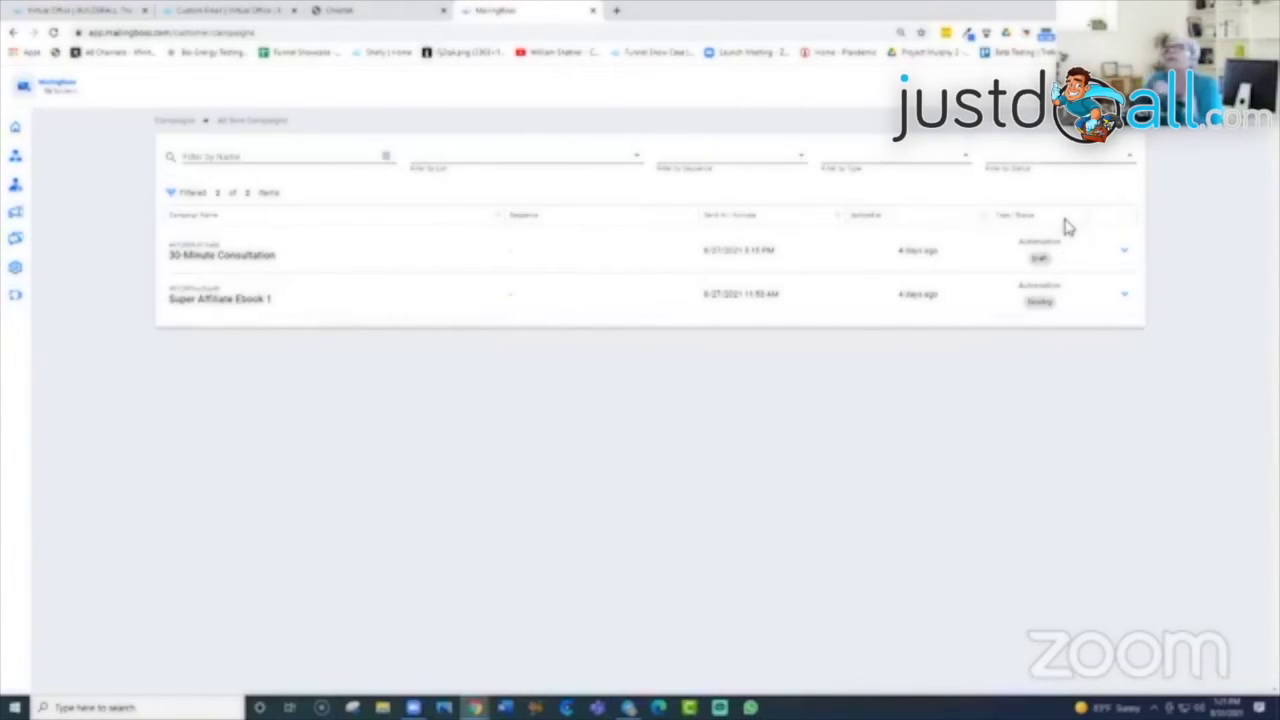
click(1126, 259)
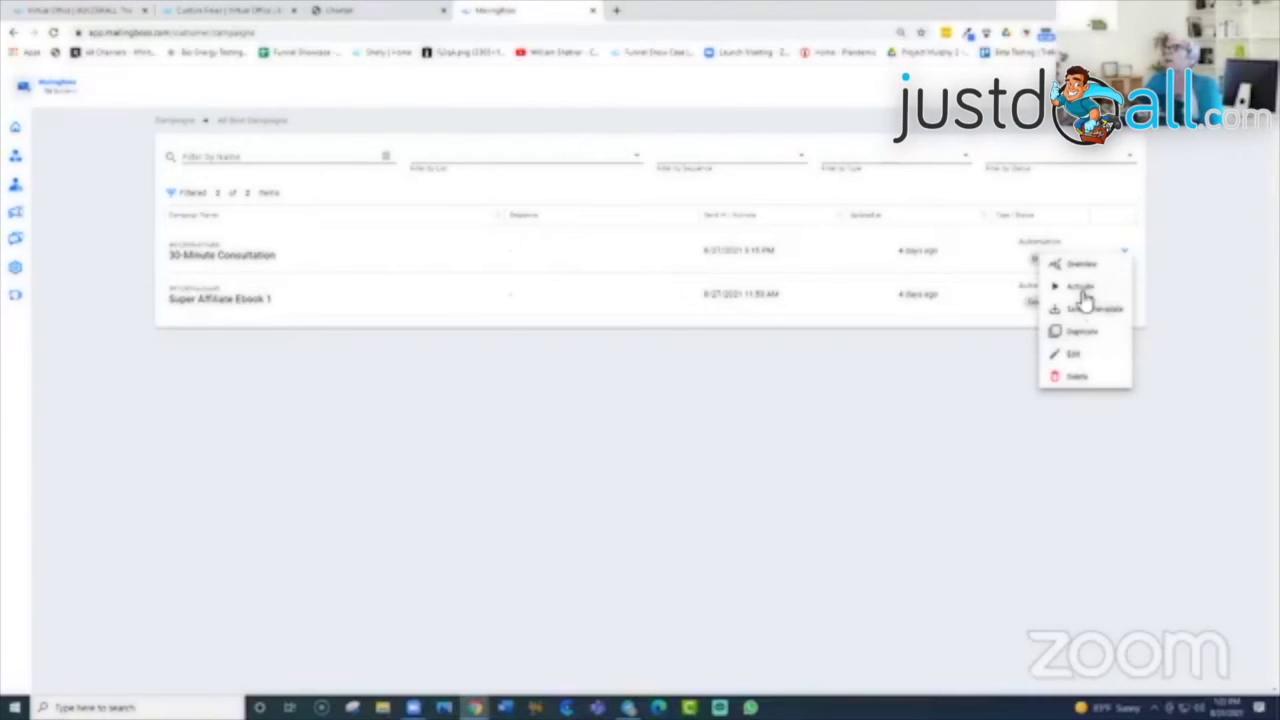
click(1084, 266)
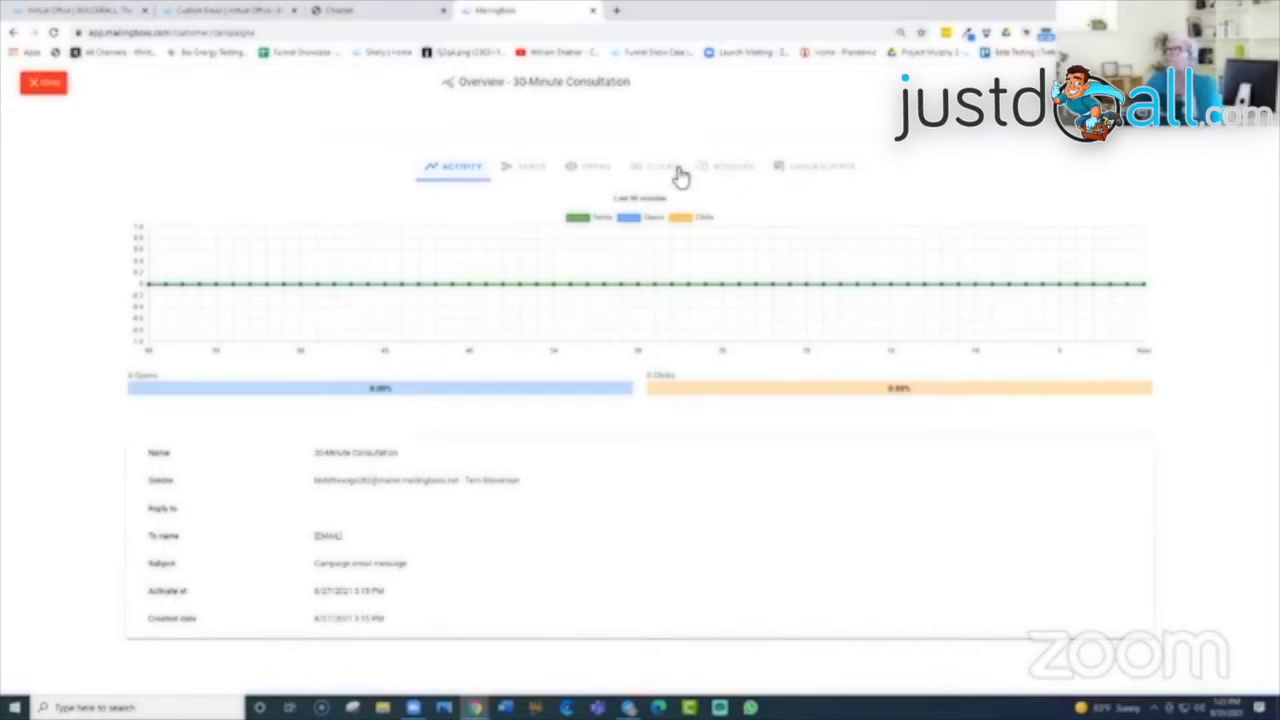
click(42, 87)
mouse_move(60, 184)
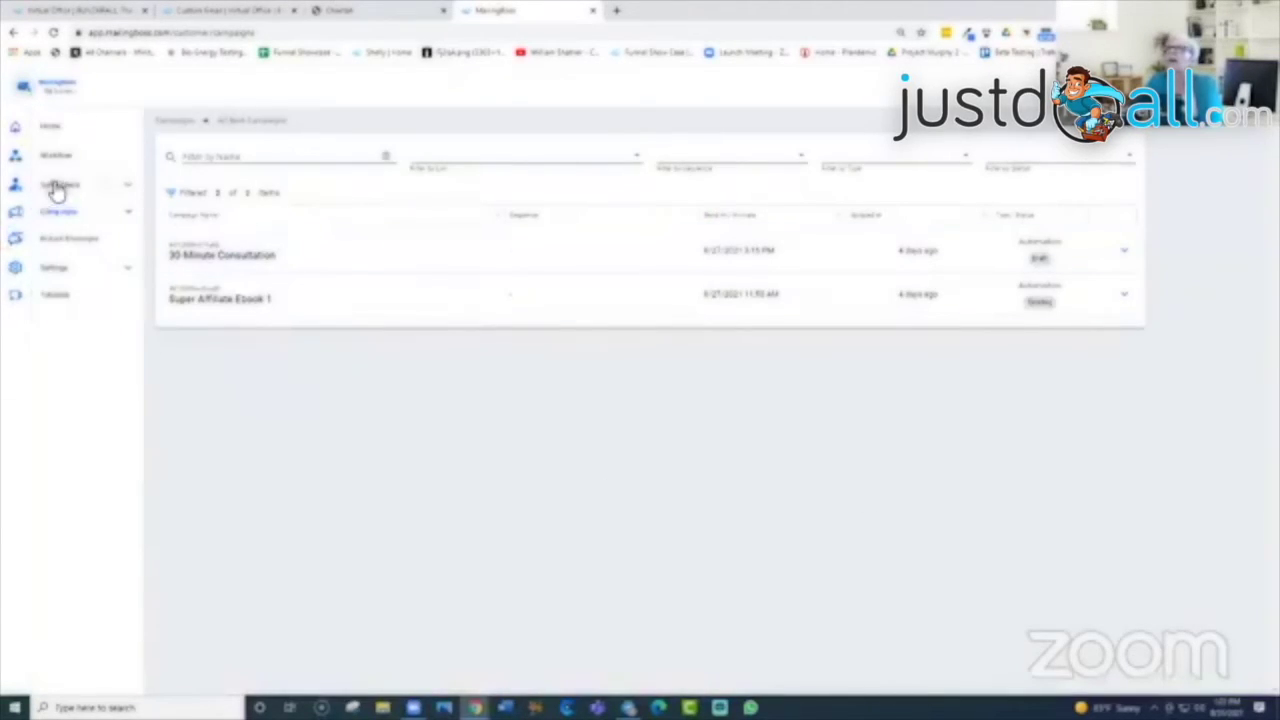
click(131, 216)
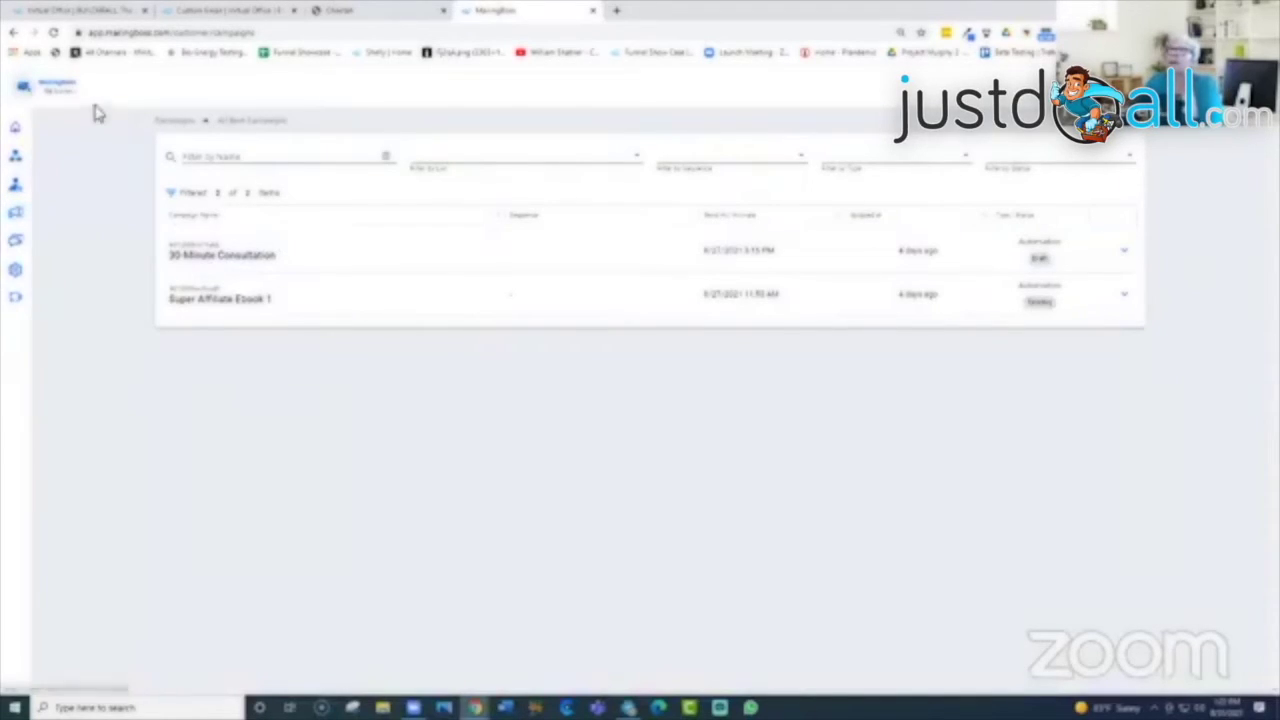
Step: Go from the Home page to the Workflow page listing Free 30-Minute Consultation
click(18, 126)
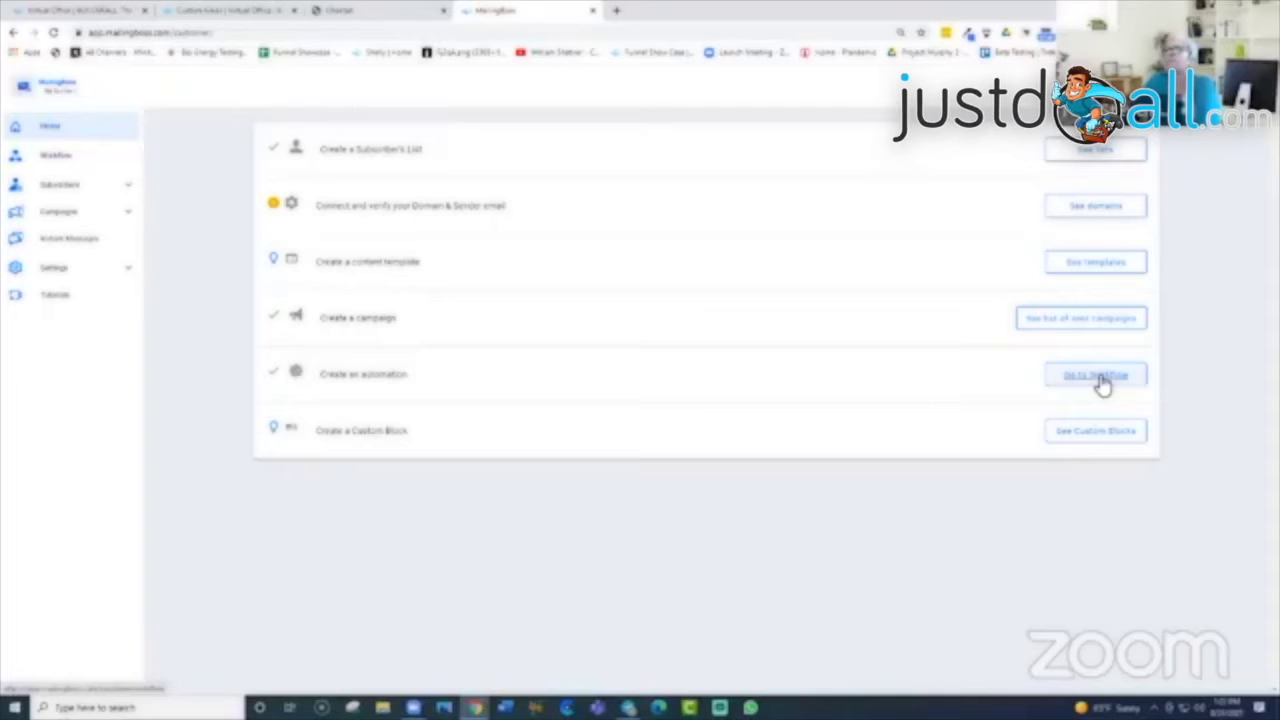
click(1100, 380)
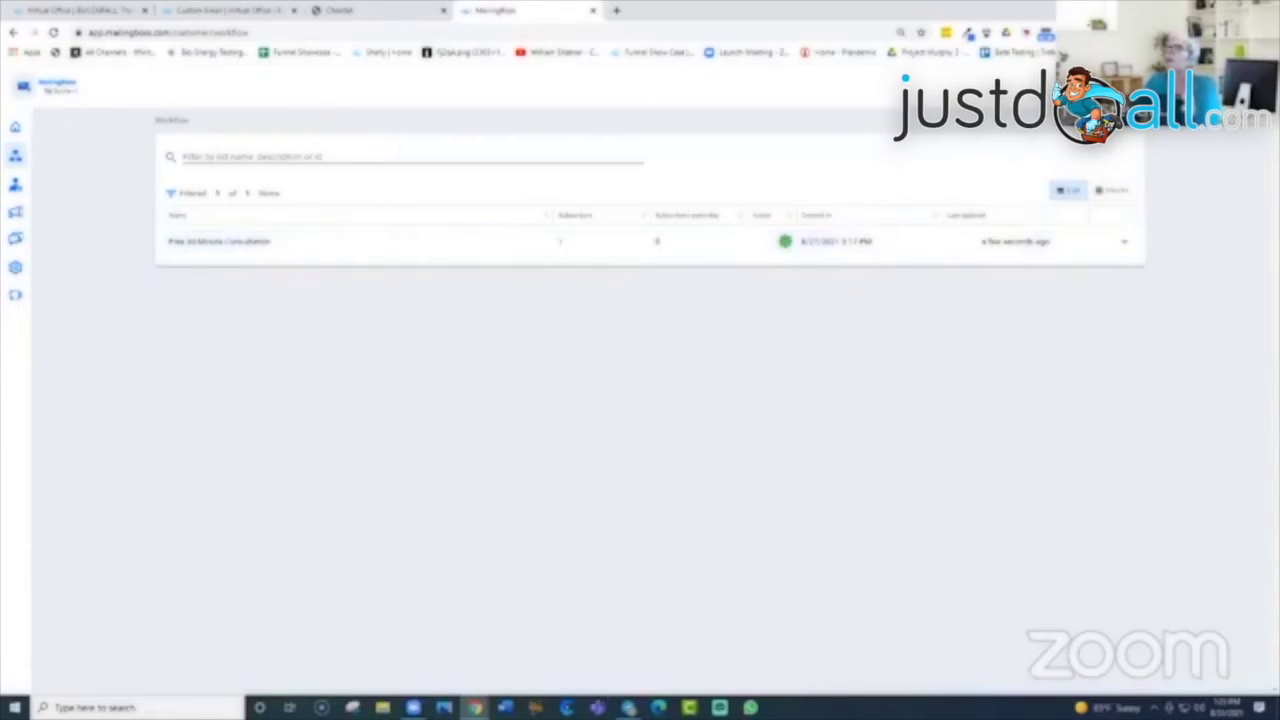
Step: Create a new workflow and choose the 'On subscribed at' trigger
click(1112, 190)
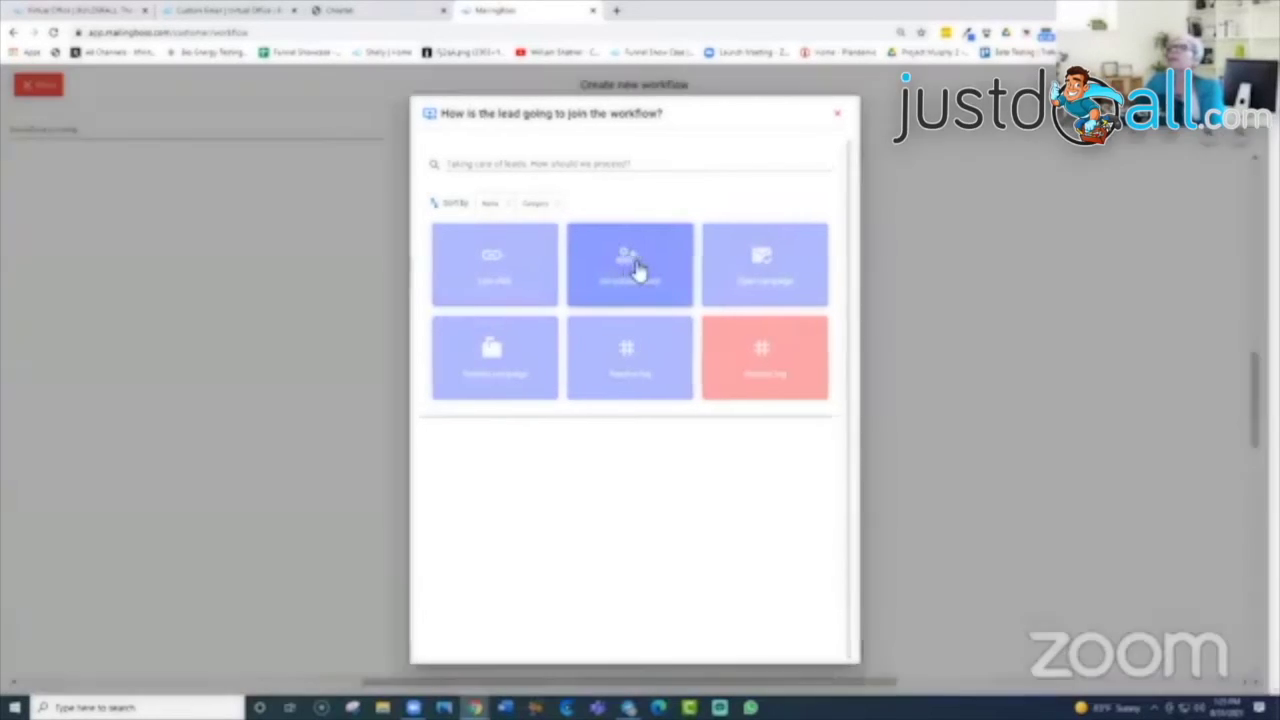
click(632, 268)
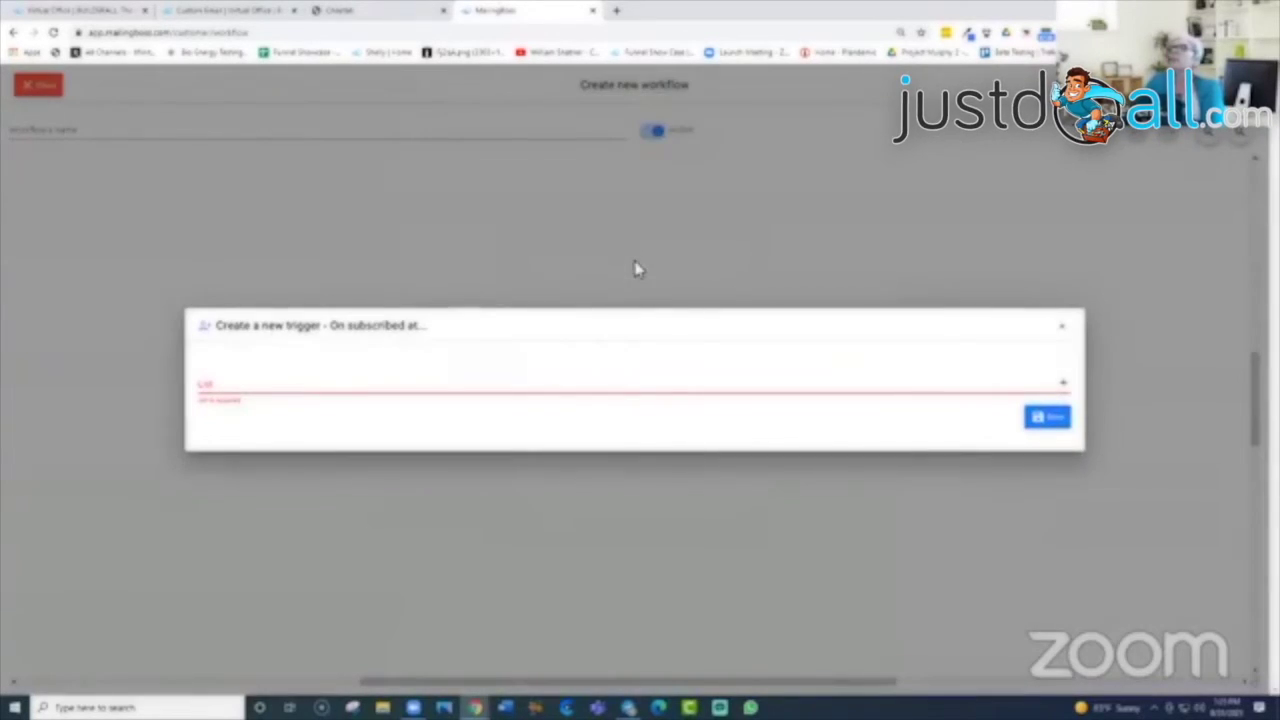
Step: Create a new list for the trigger named 'Tuesday MB Training'
click(1063, 389)
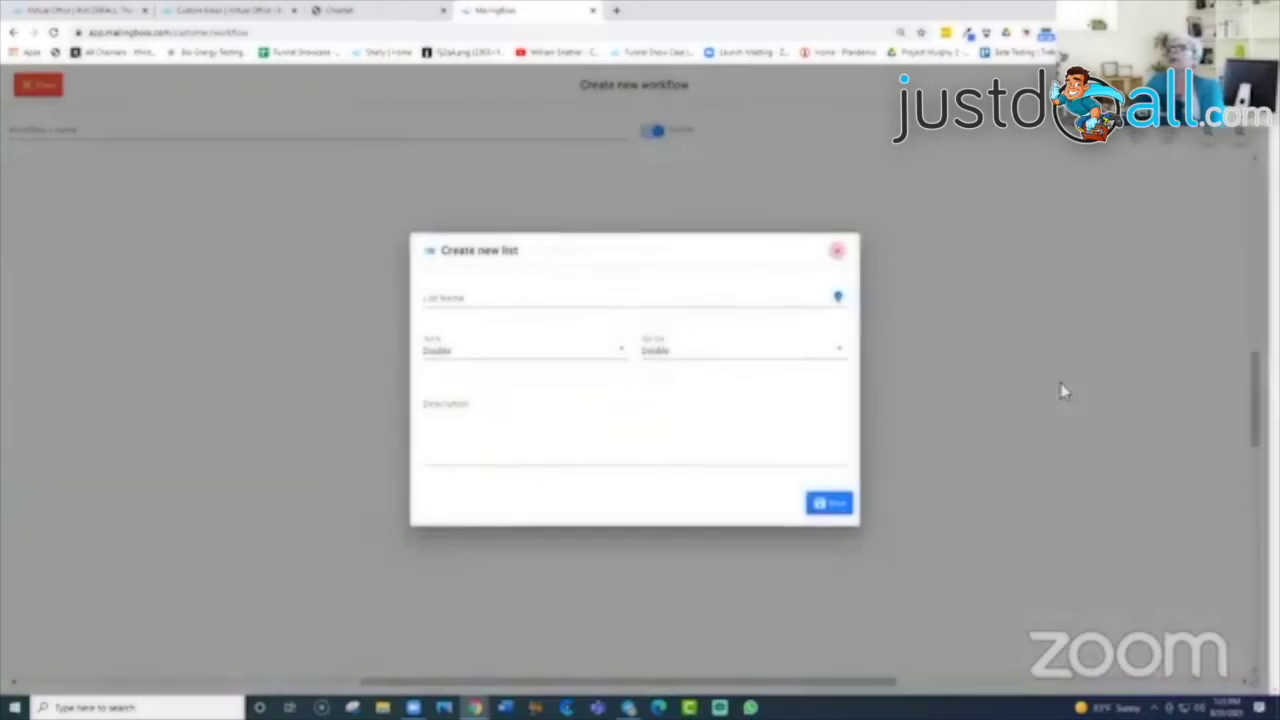
click(525, 297)
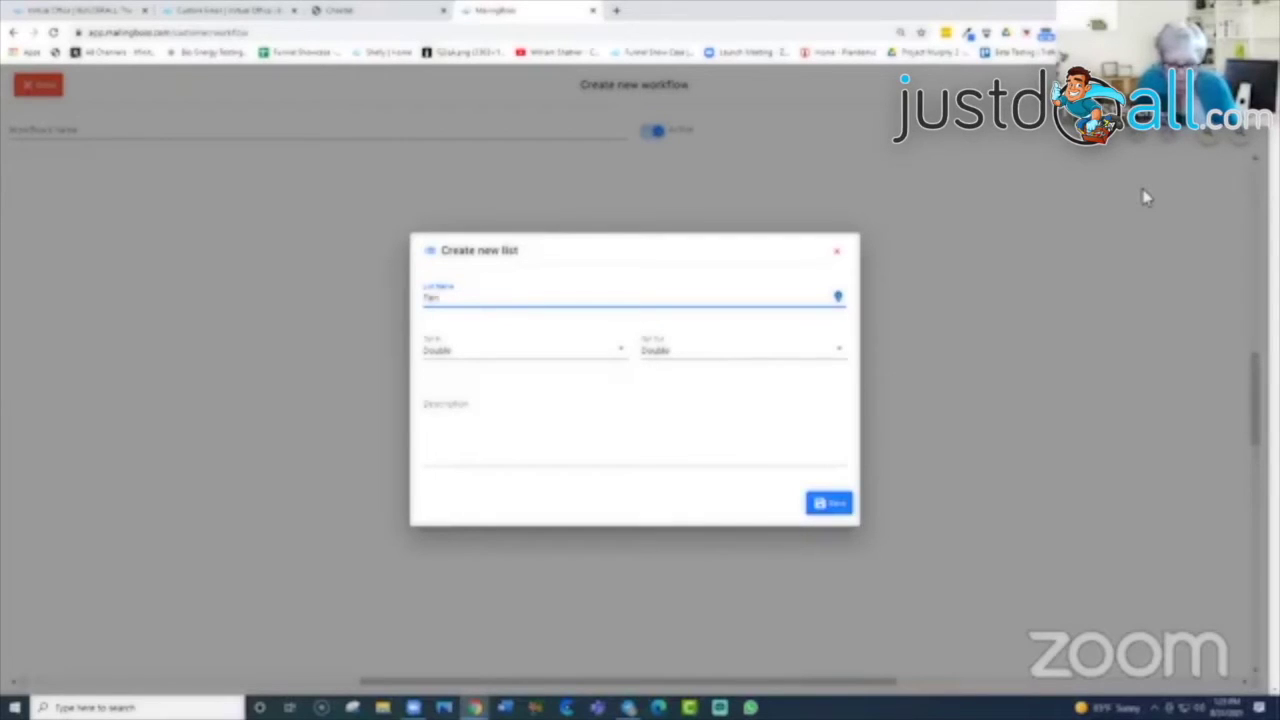
key(BackSpace)
key(BackSpace)
key(BackSpace)
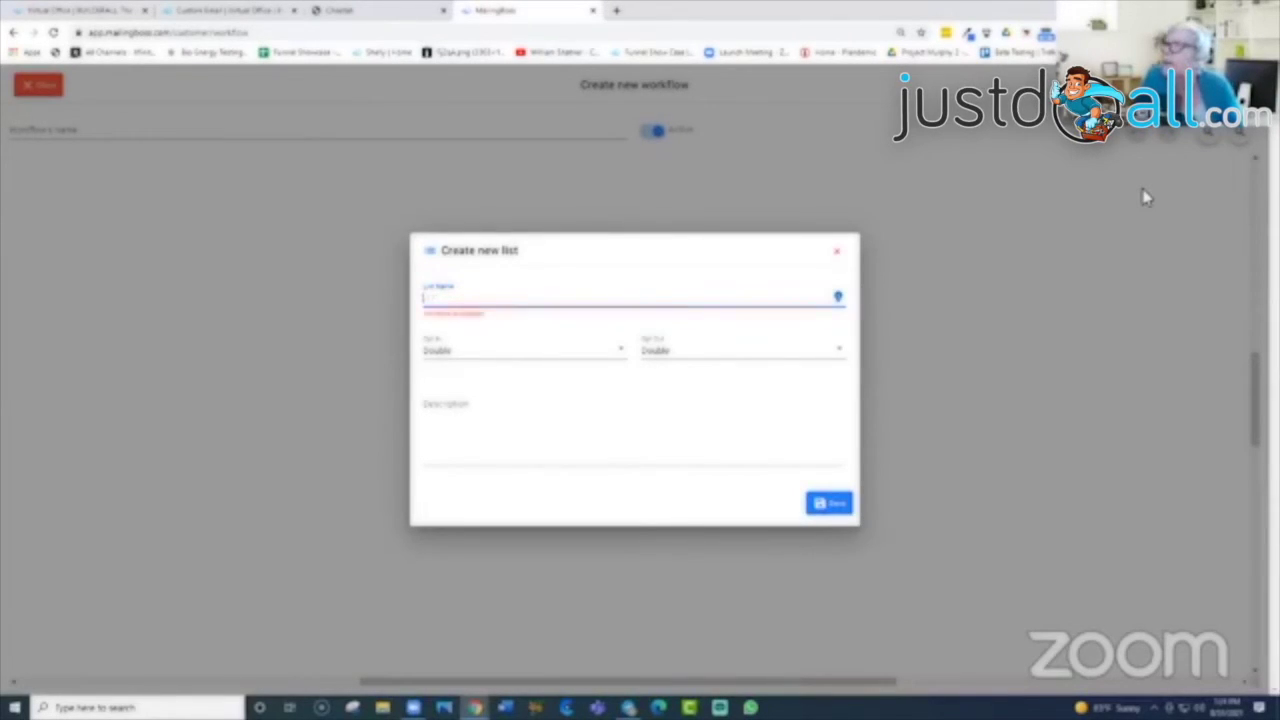
text(Tuesday Training)
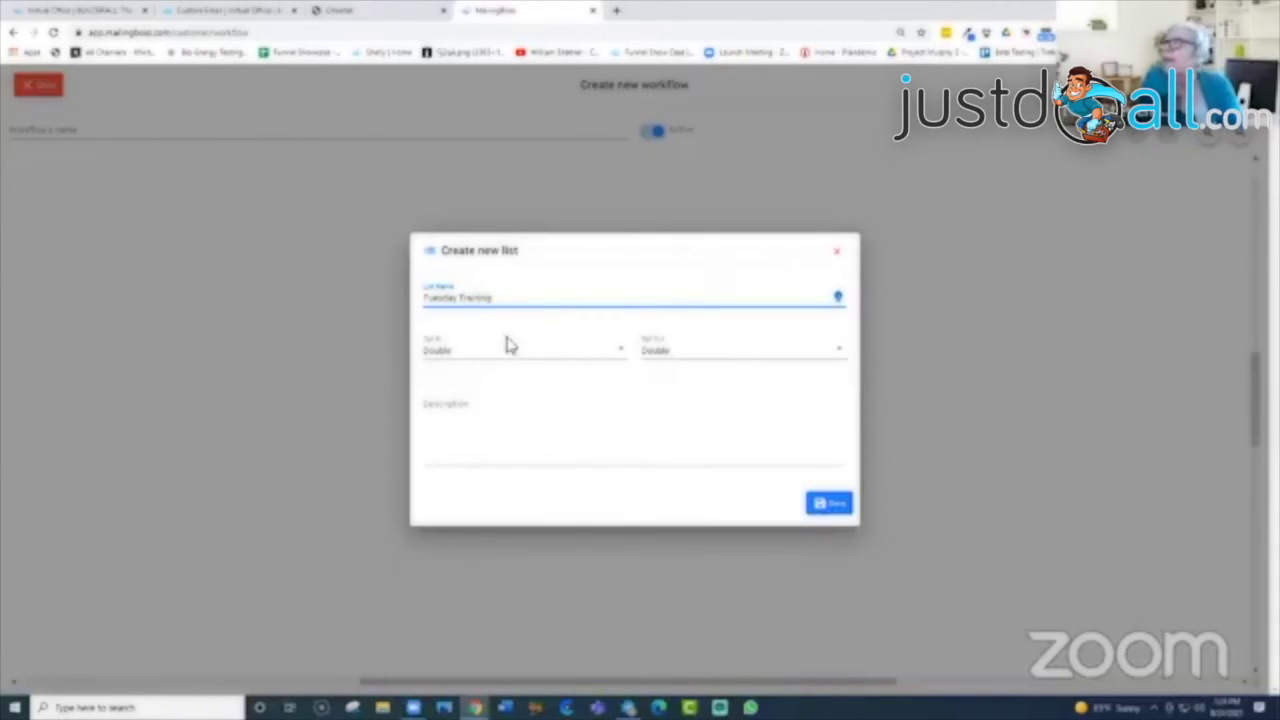
click(460, 300)
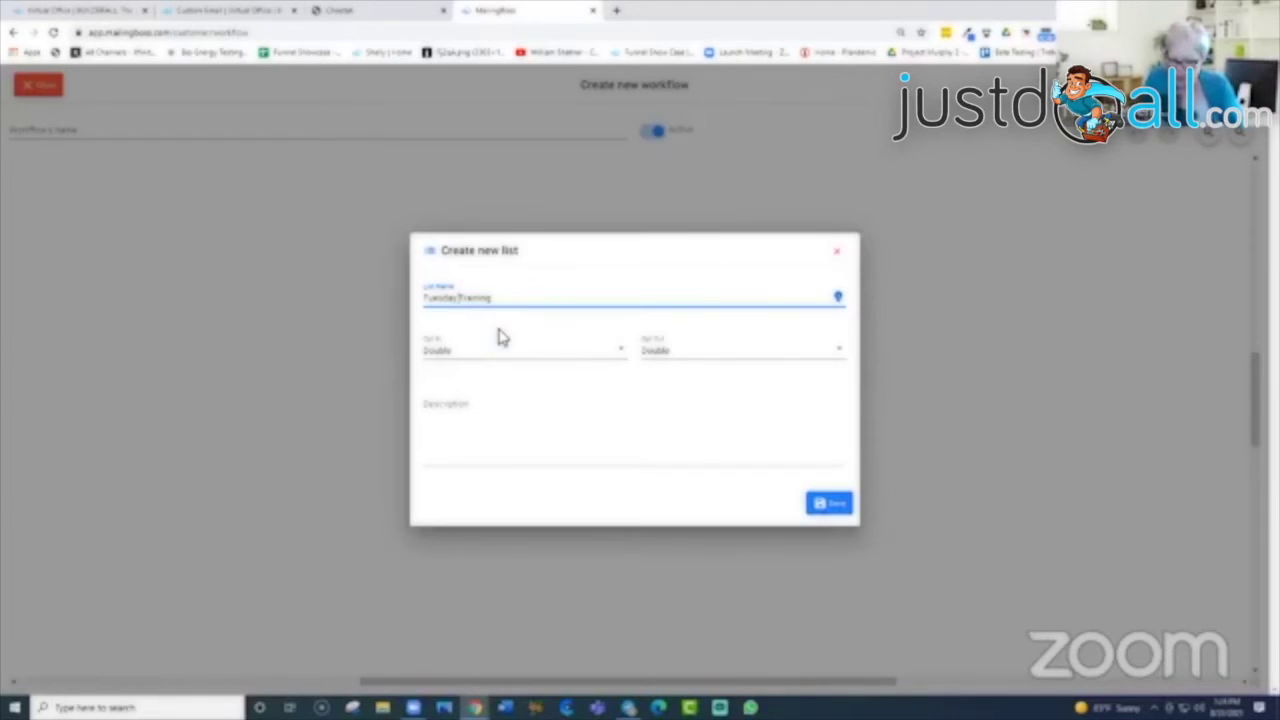
text(PM)
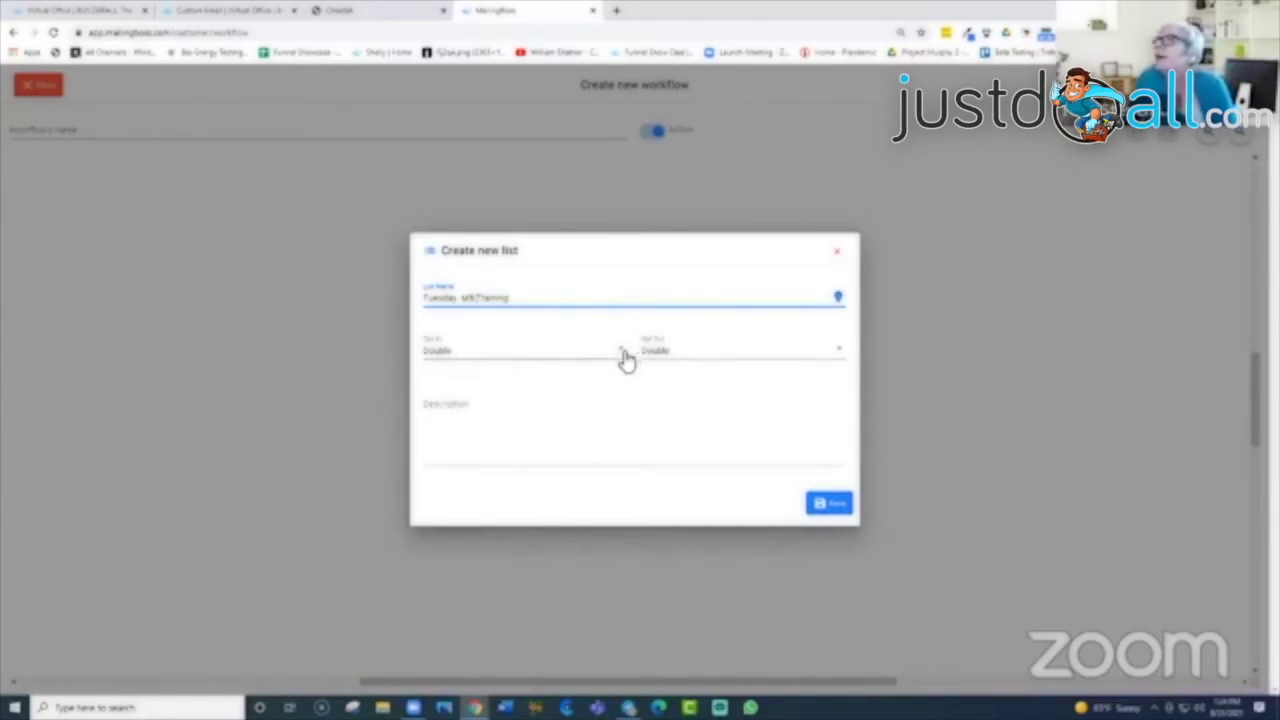
Step: Set the new list to Single, add a description, save it, and save the trigger
click(838, 362)
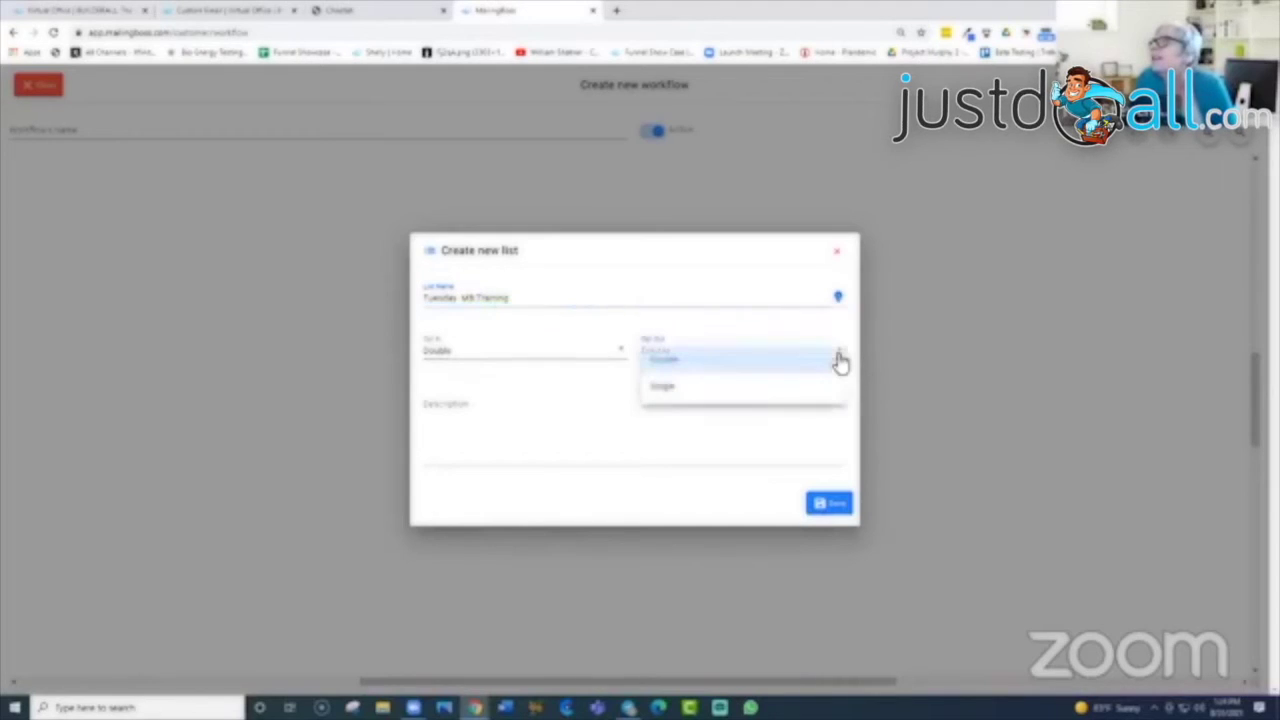
click(714, 397)
click(452, 442)
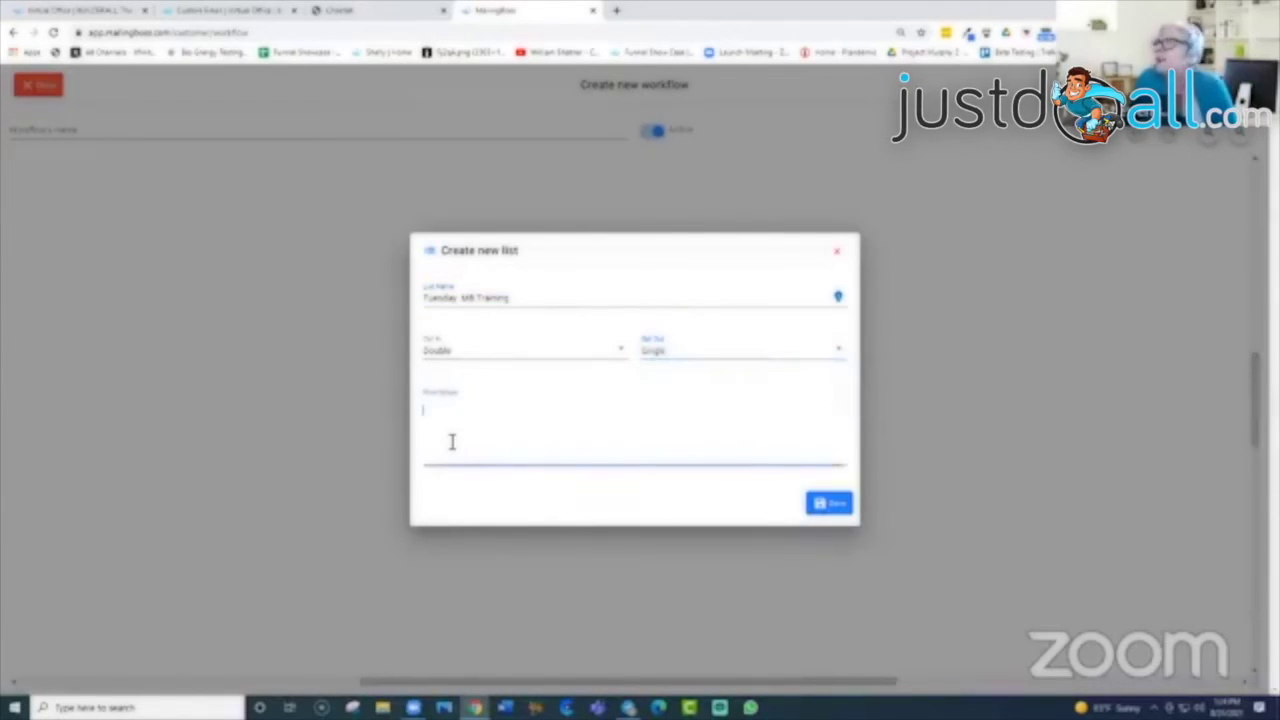
text(nd)
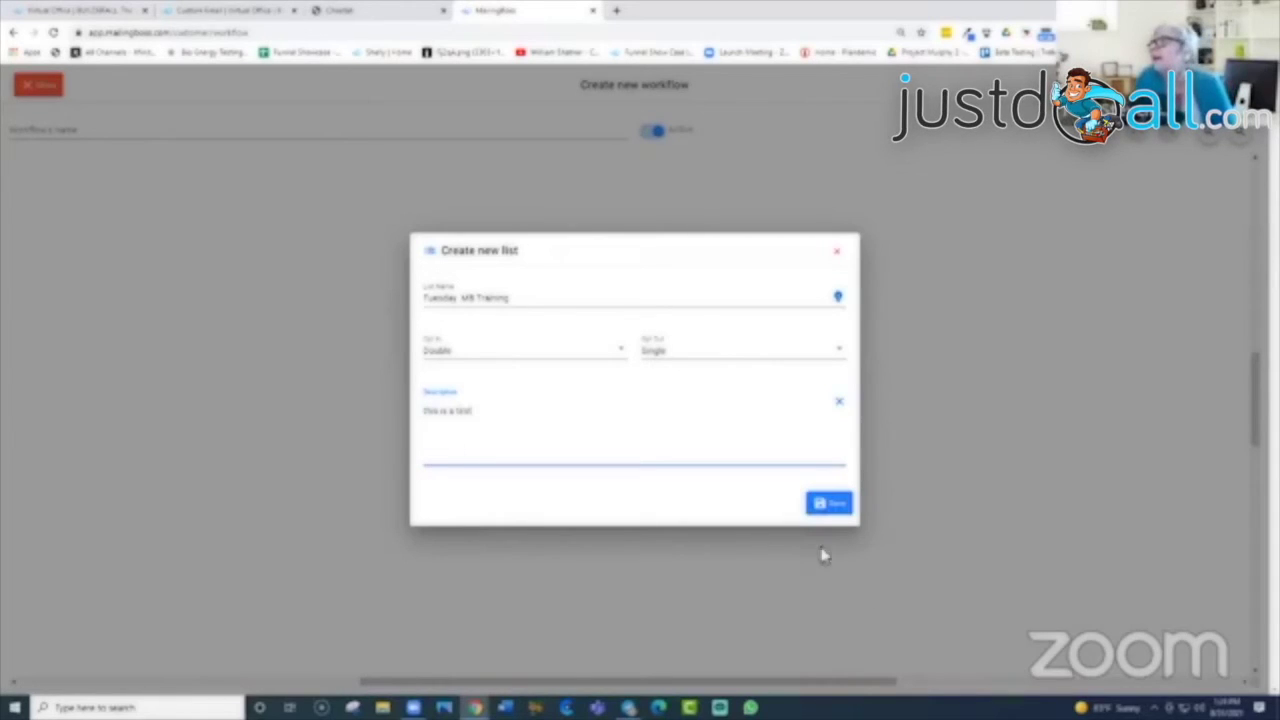
click(823, 504)
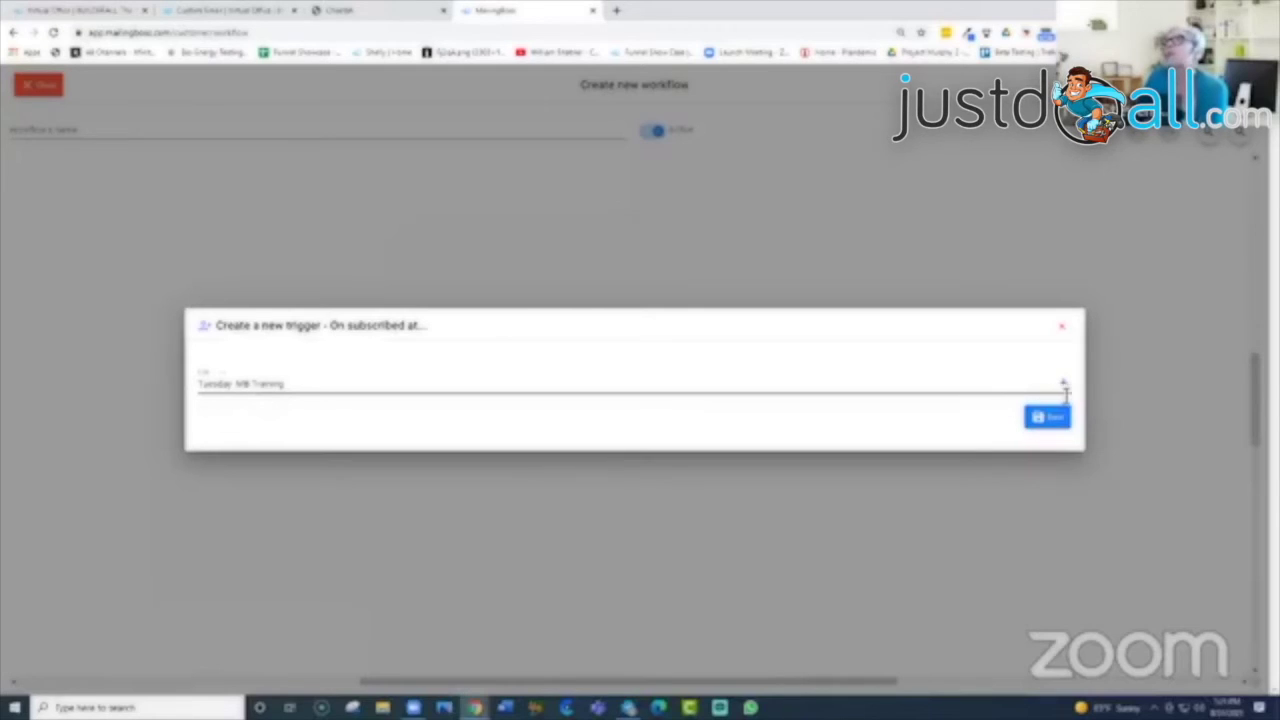
click(1058, 421)
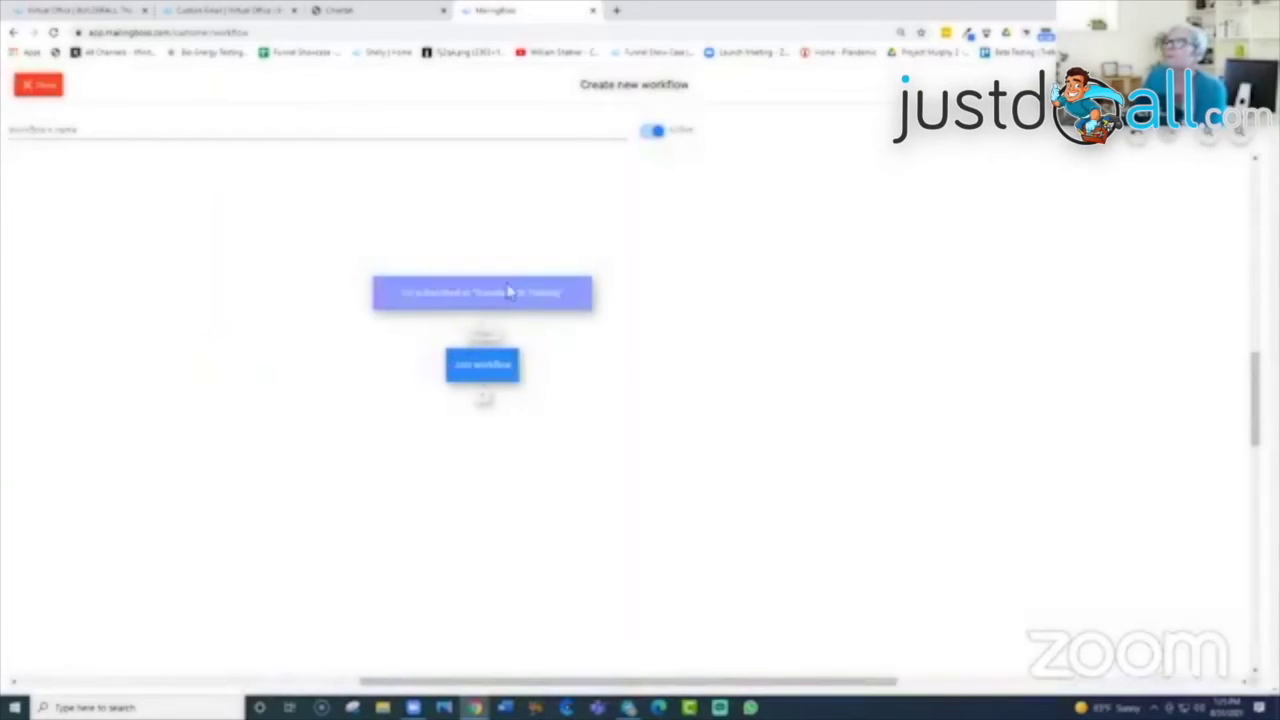
Step: Add an Add tag step below Join workflow that applies a newly created 'TUES MB' tag
click(487, 395)
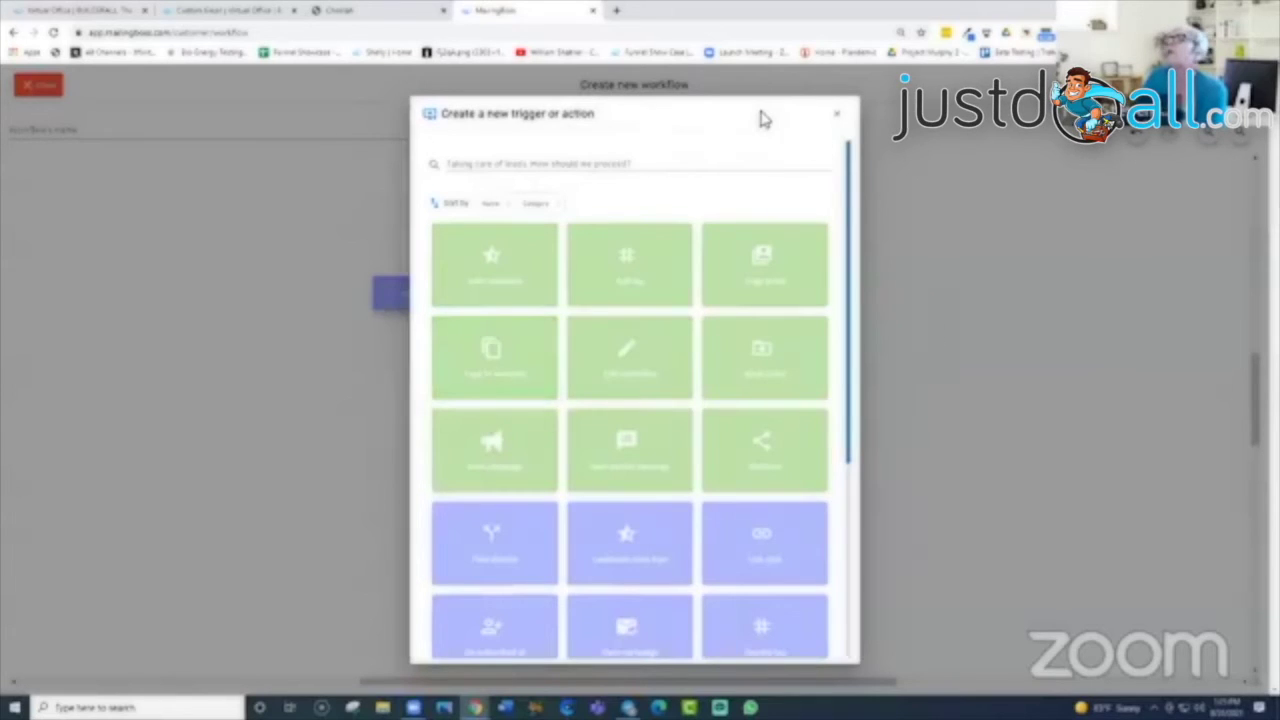
triple_click(765, 105)
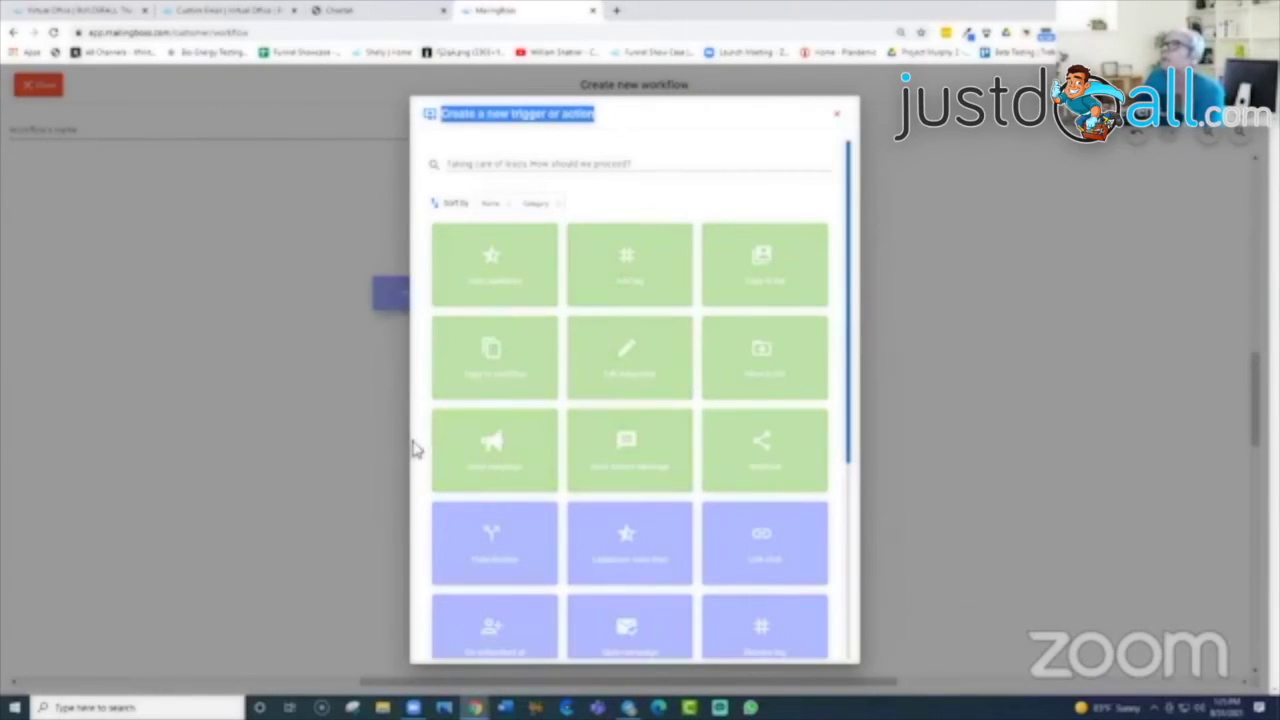
click(648, 274)
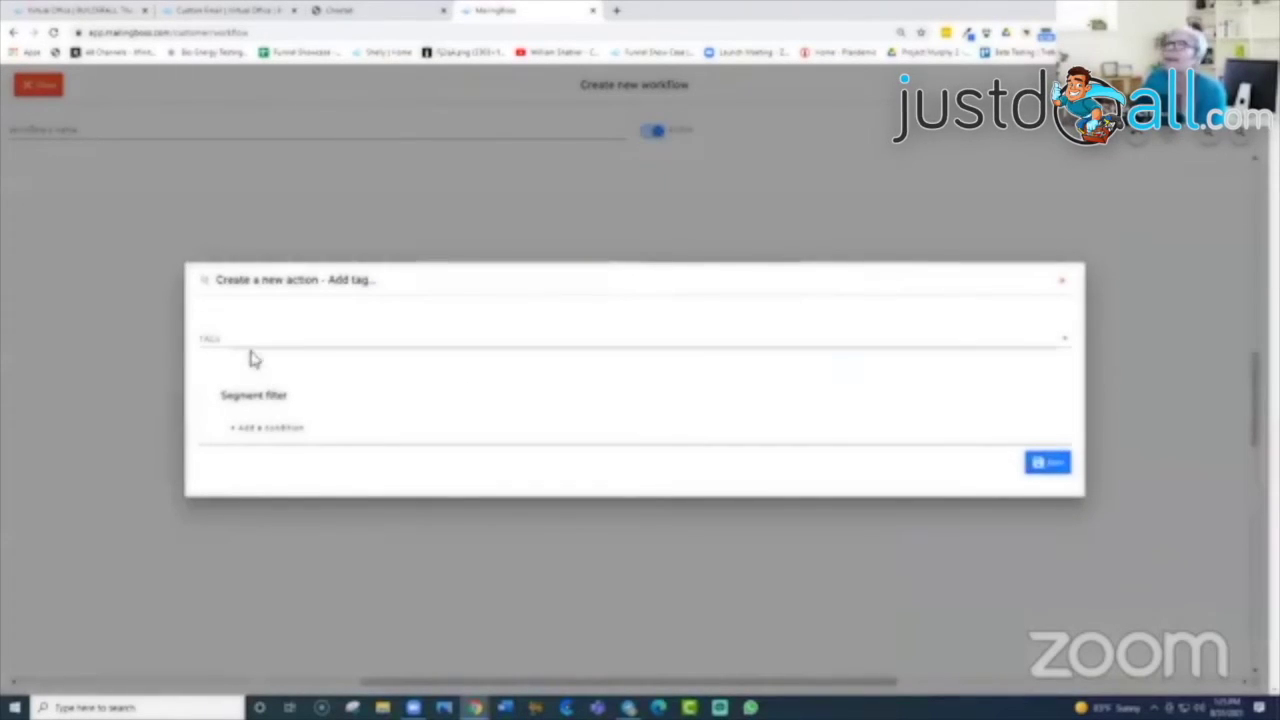
click(237, 340)
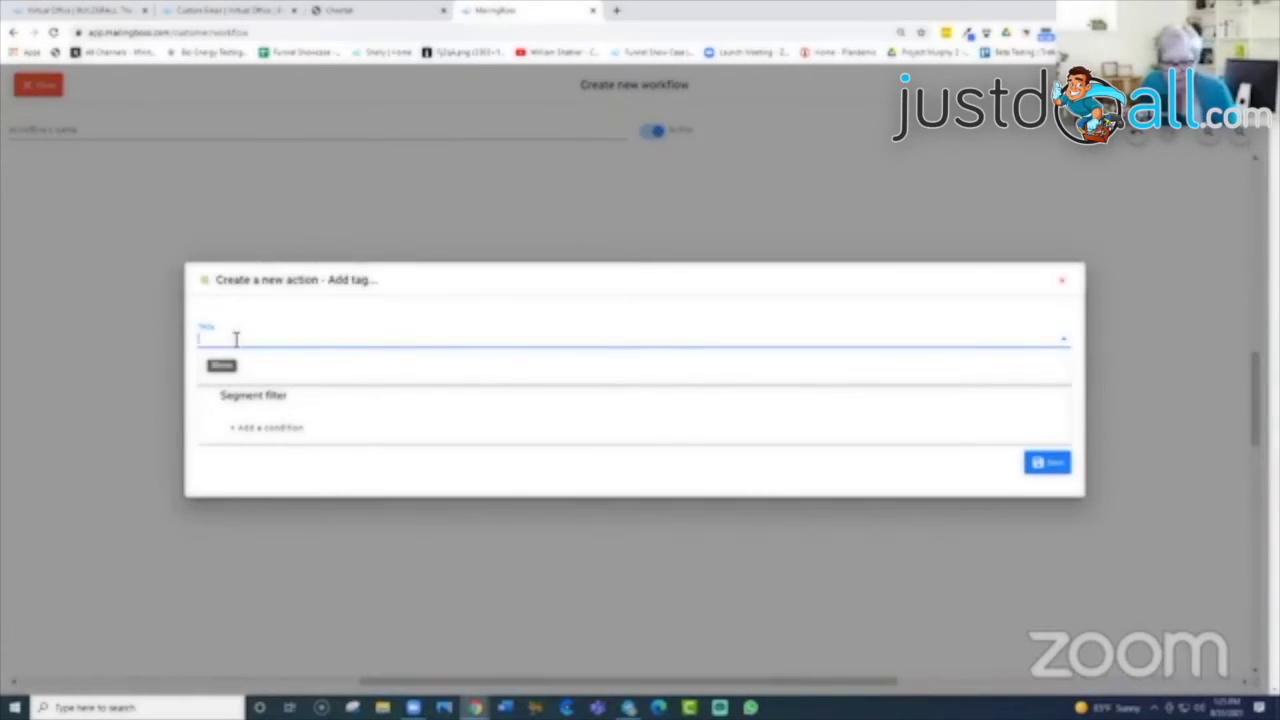
text(test)
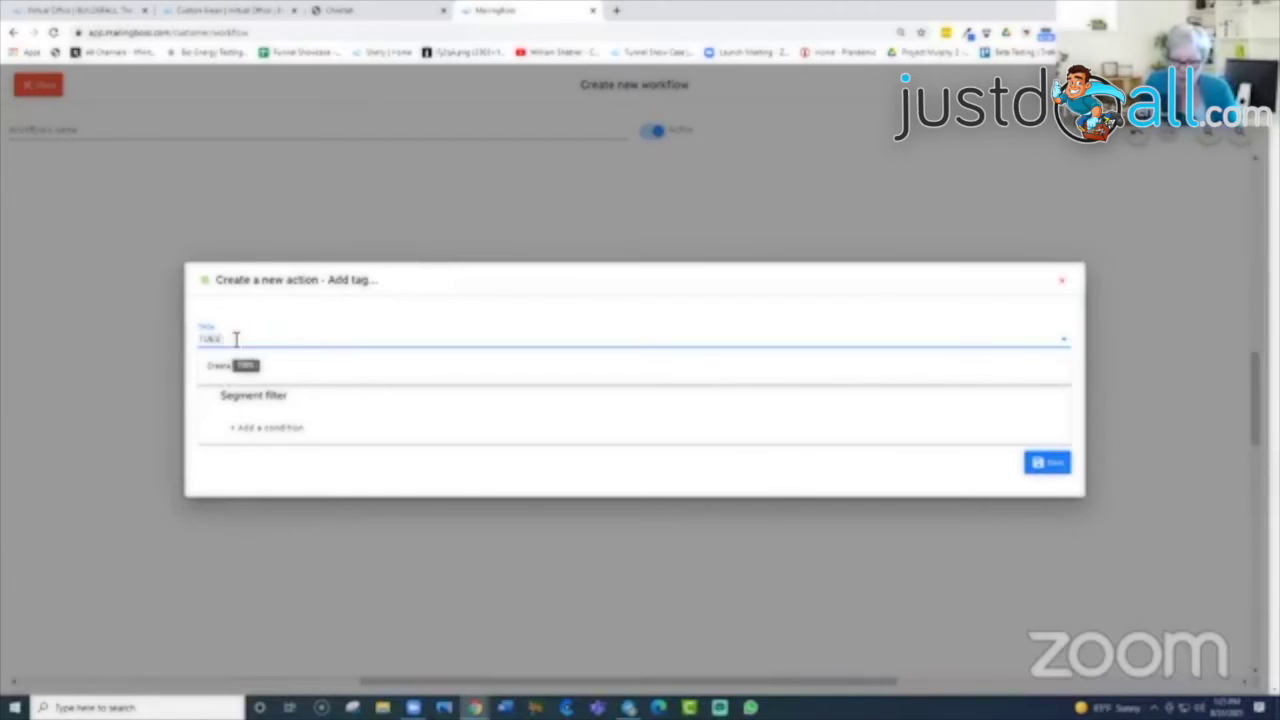
text( tag)
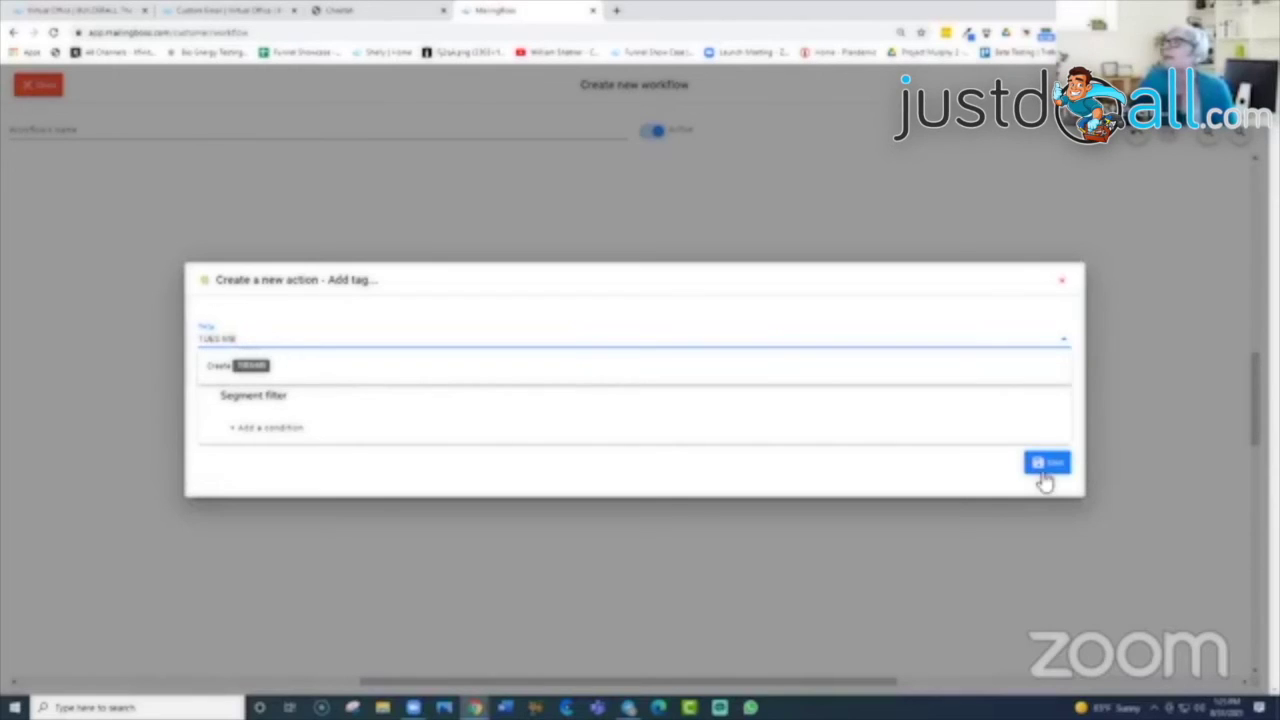
click(1044, 478)
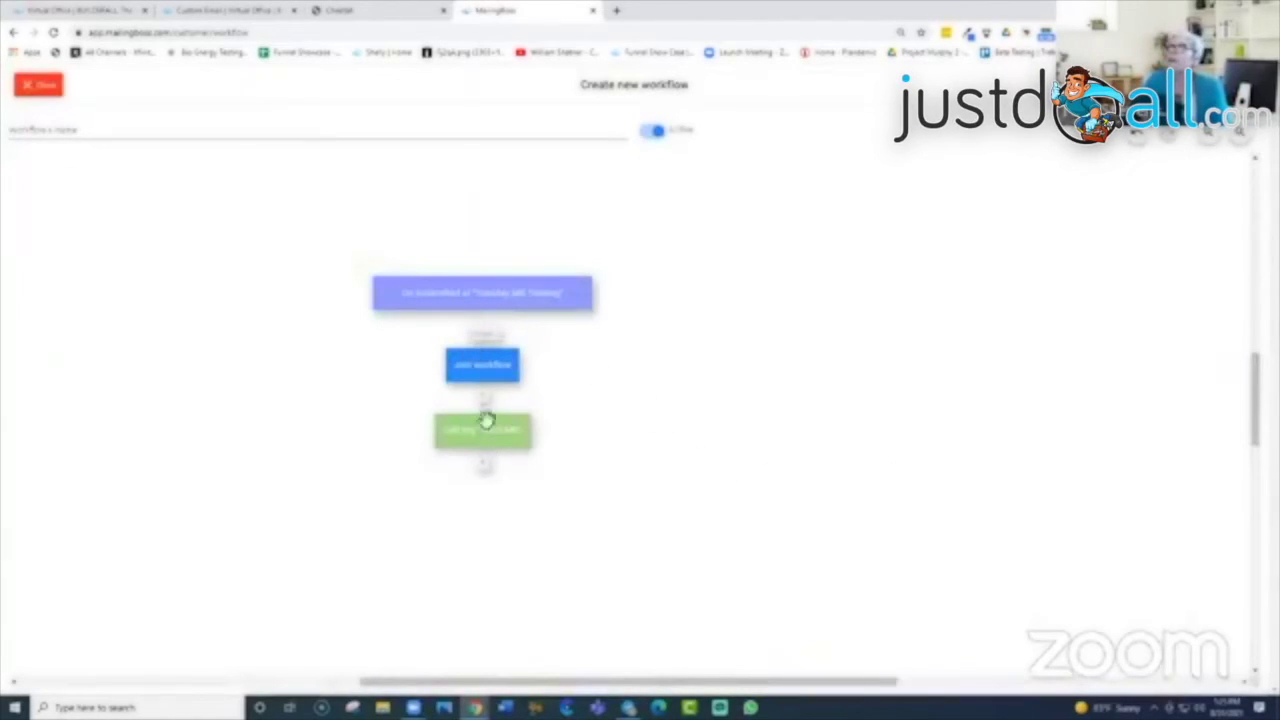
Step: Add a Send campaign step below the tag step
click(452, 434)
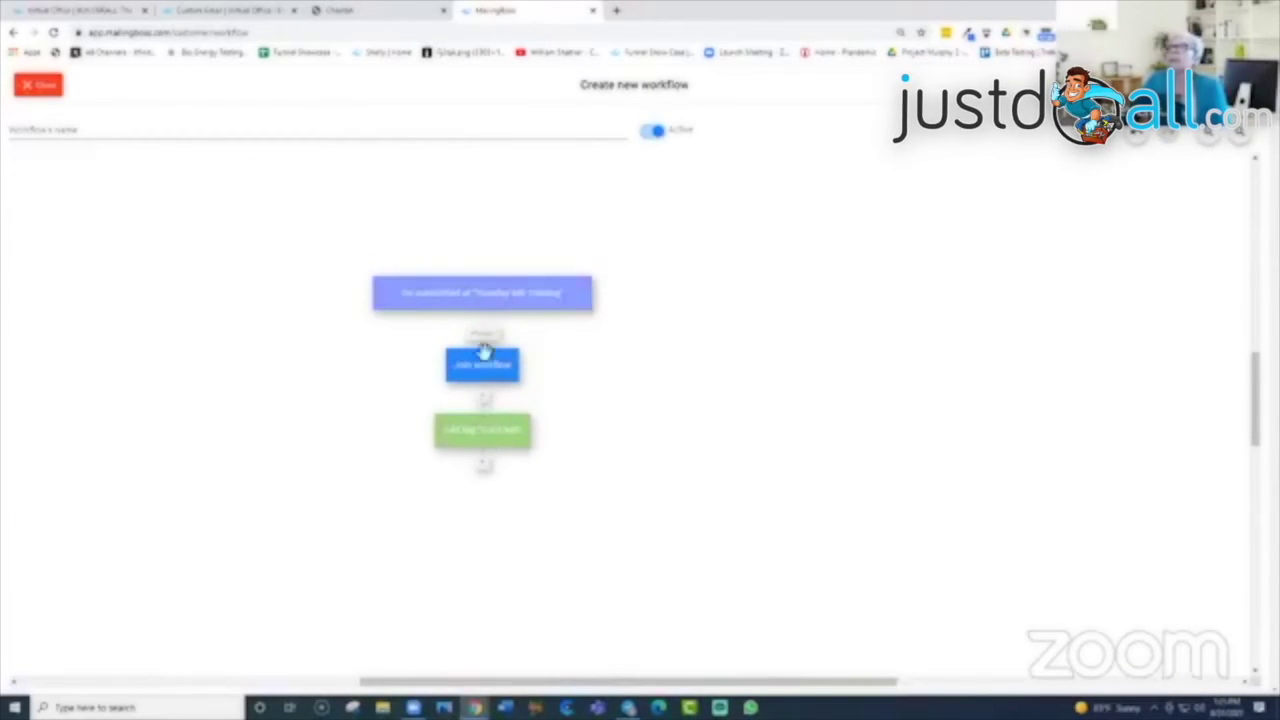
click(484, 474)
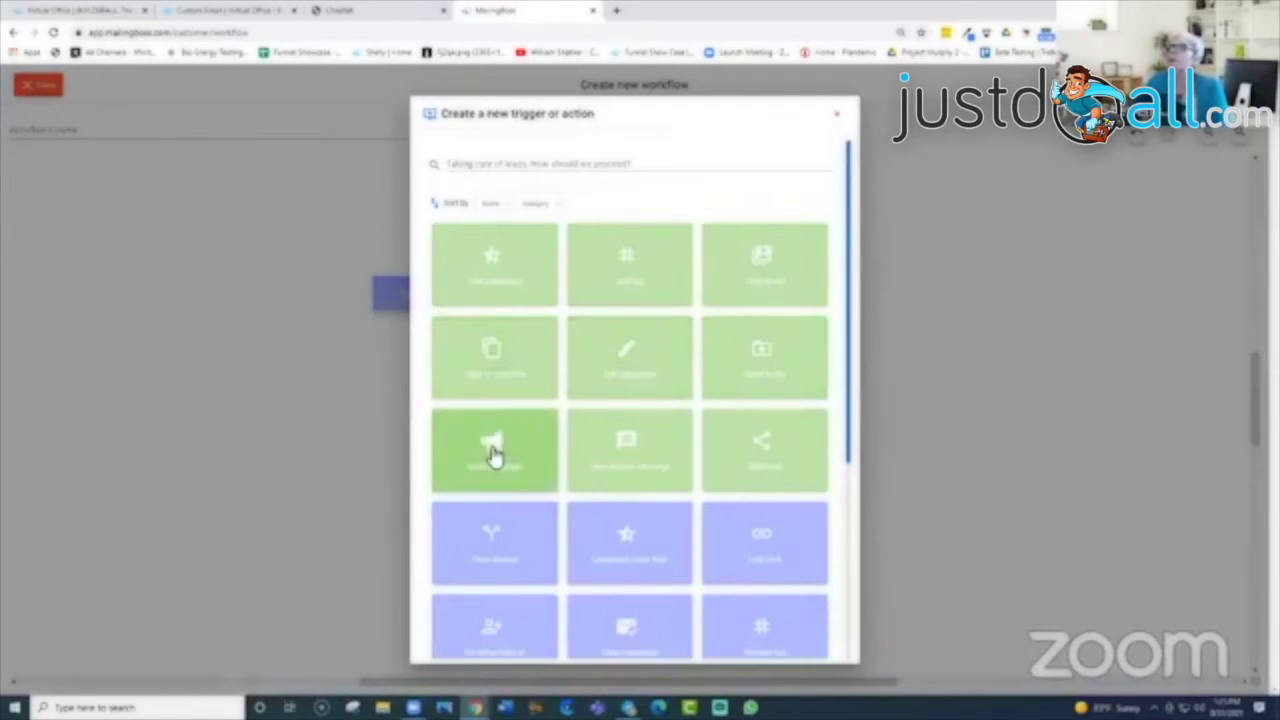
click(494, 452)
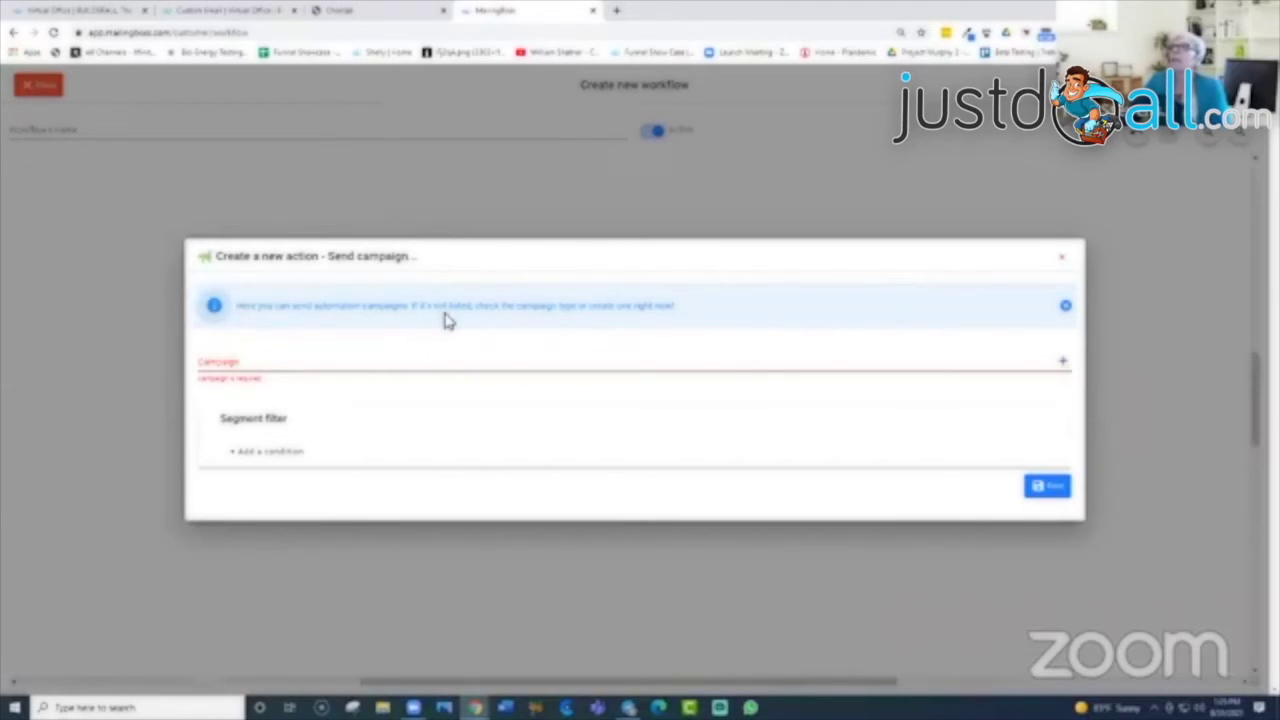
click(1066, 307)
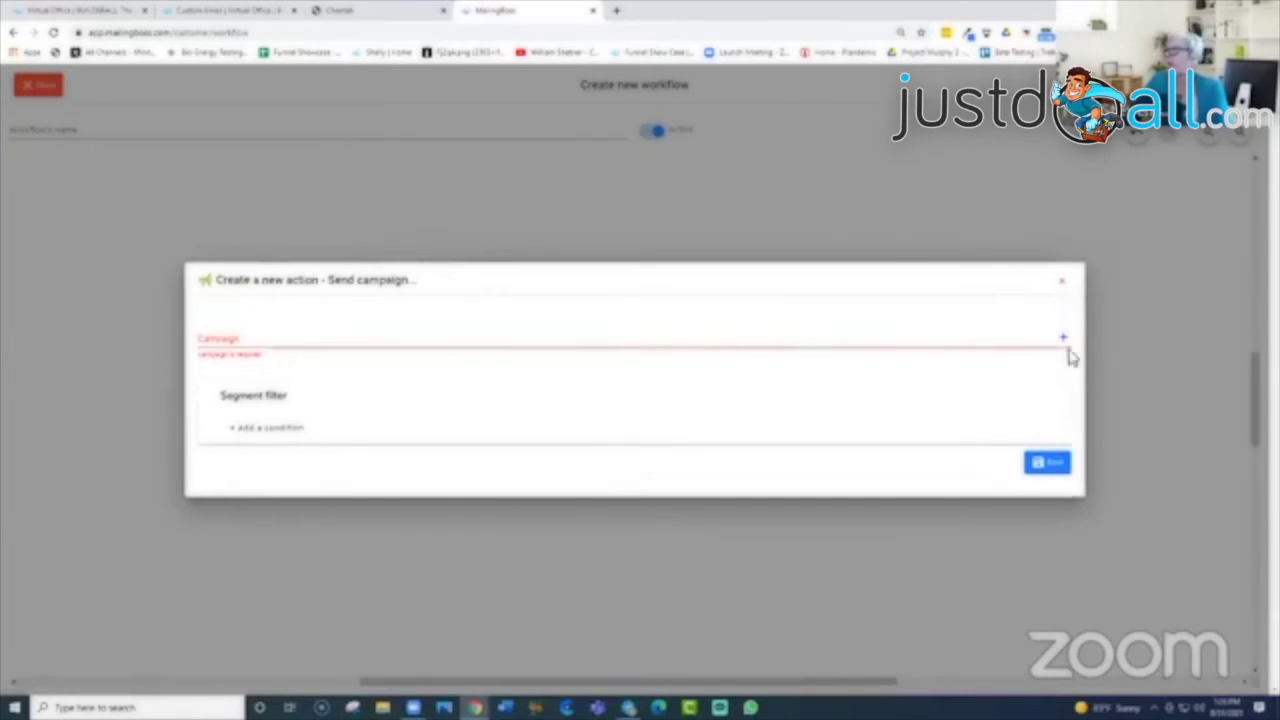
Step: Create the campaign 'First New Campaign' with subject 'Training Tuesday' and save it
click(1066, 343)
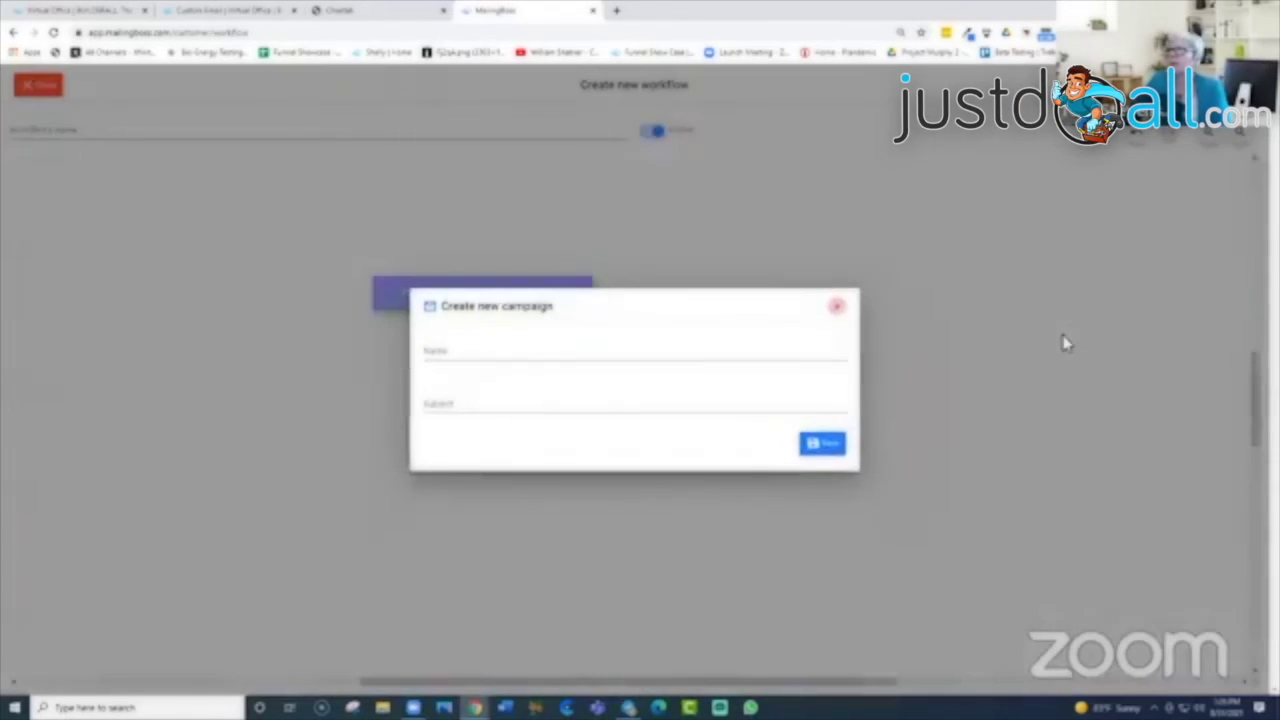
click(471, 357)
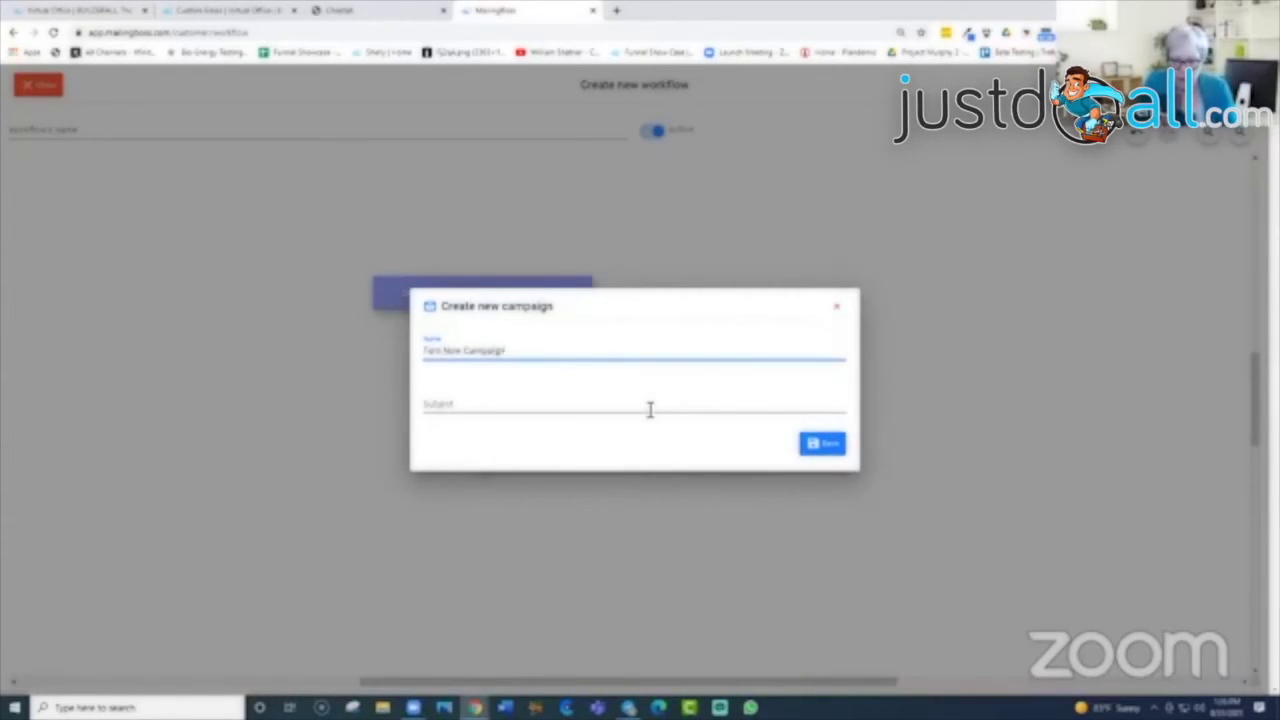
click(449, 410)
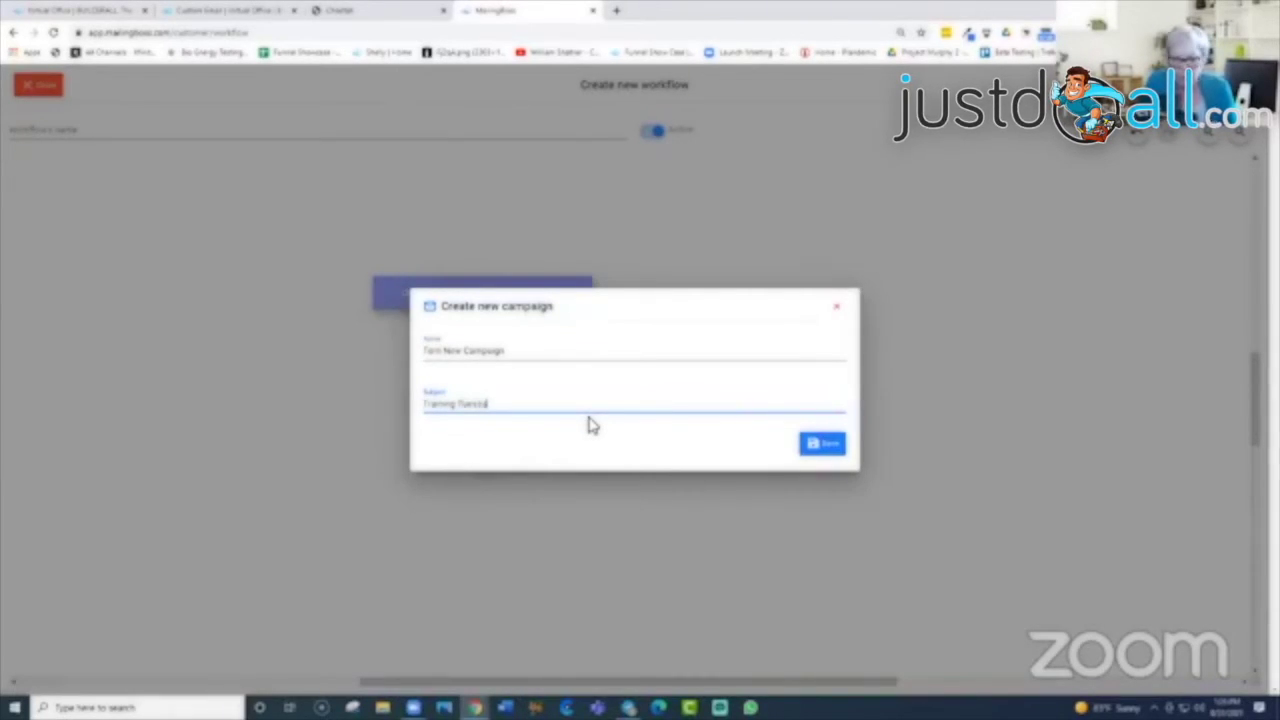
click(826, 447)
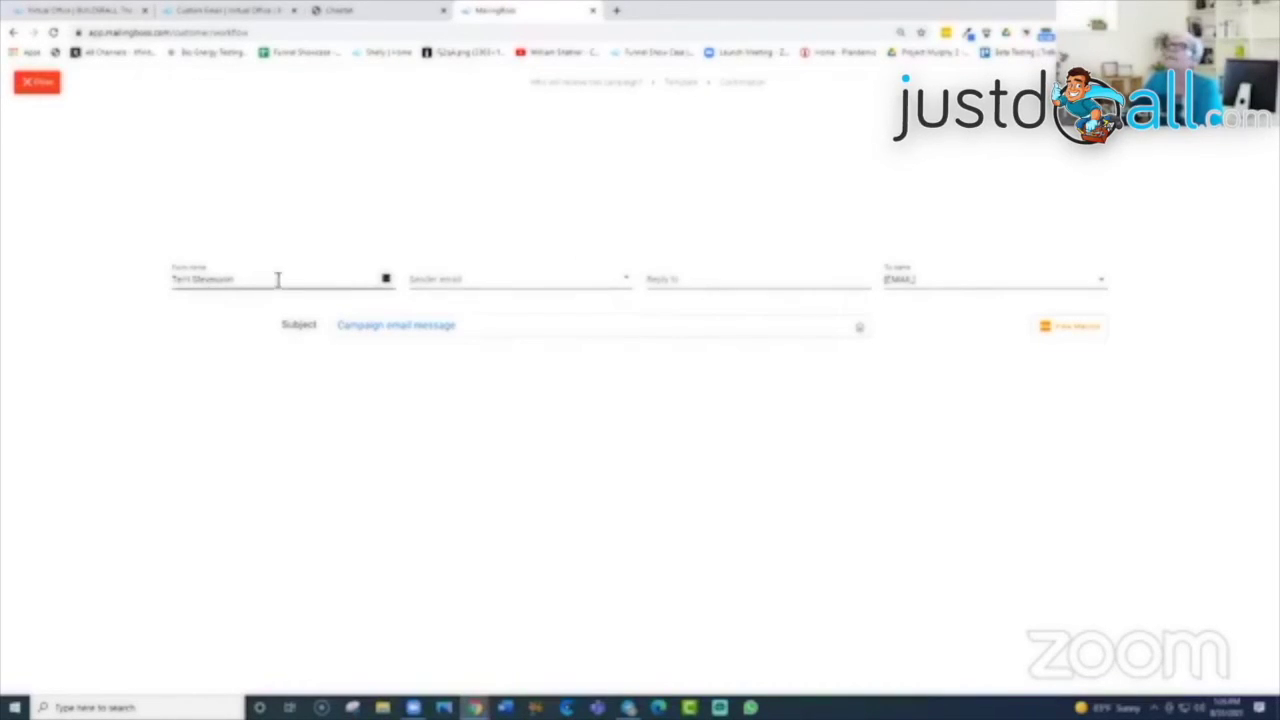
Step: Choose the second sender address and paste that same address into the Reply to field
click(629, 279)
click(460, 342)
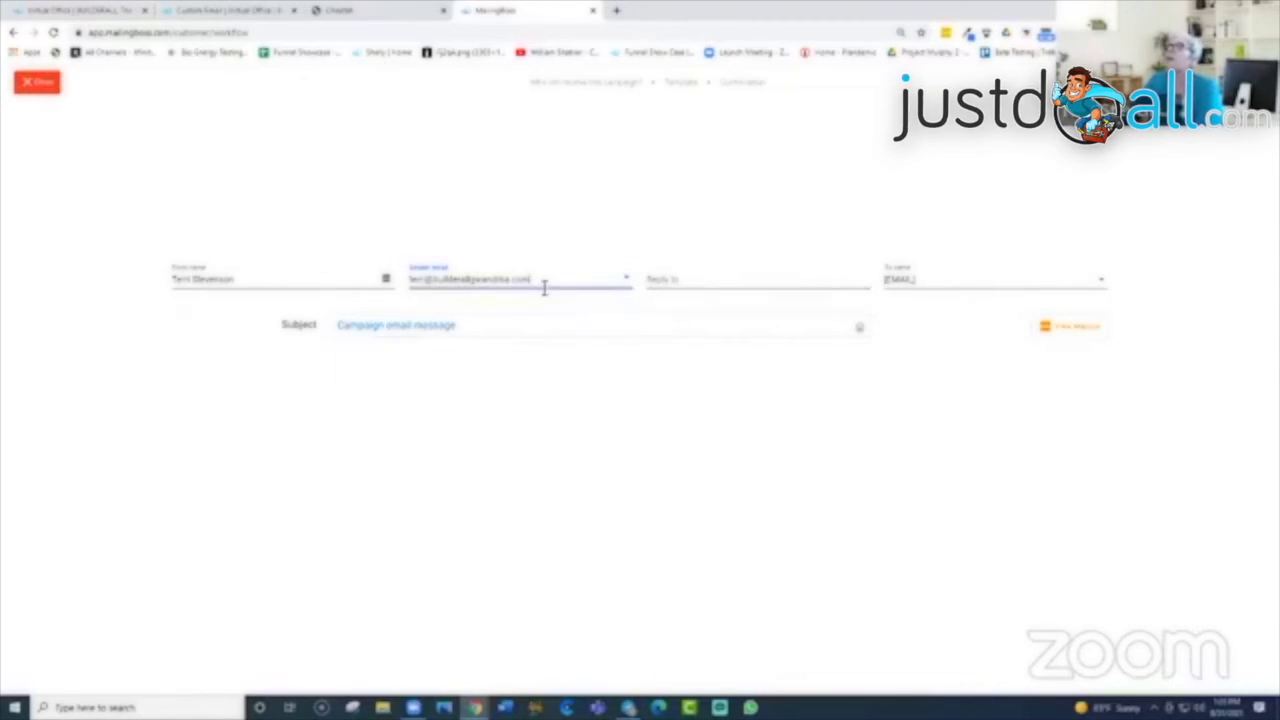
drag(540, 283, 383, 280)
right_click(500, 279)
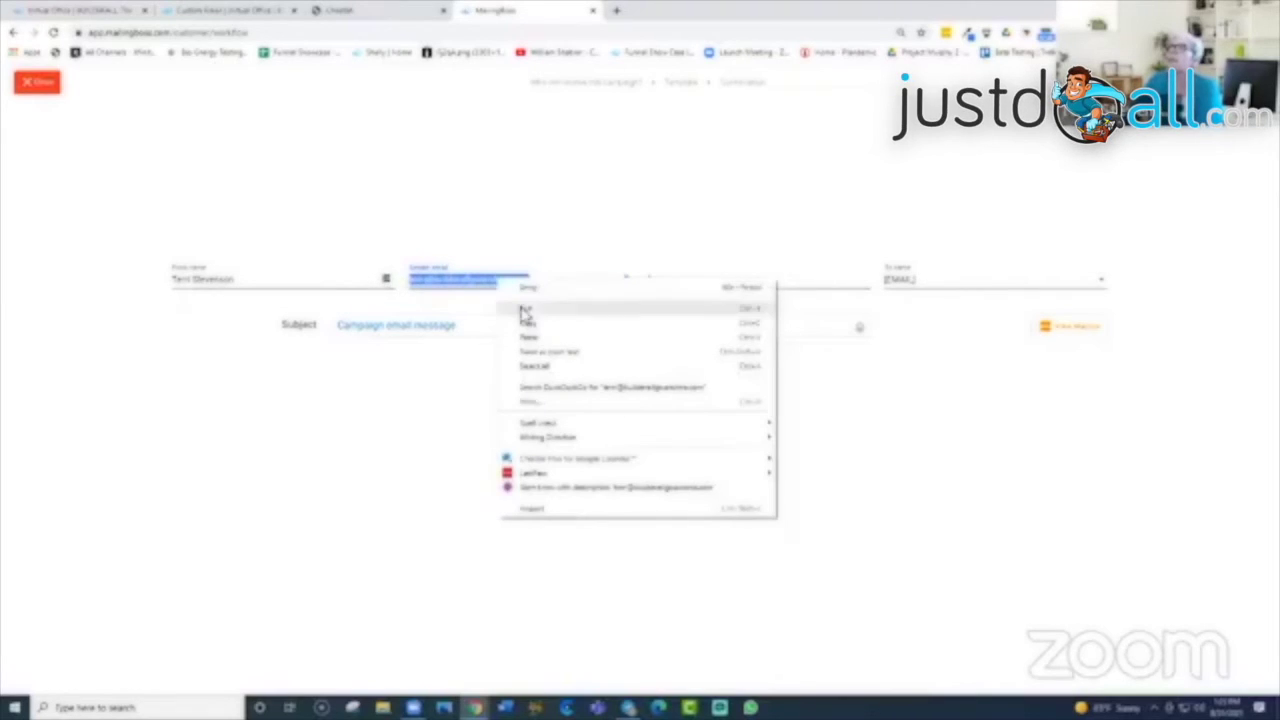
click(540, 323)
click(655, 280)
right_click(655, 280)
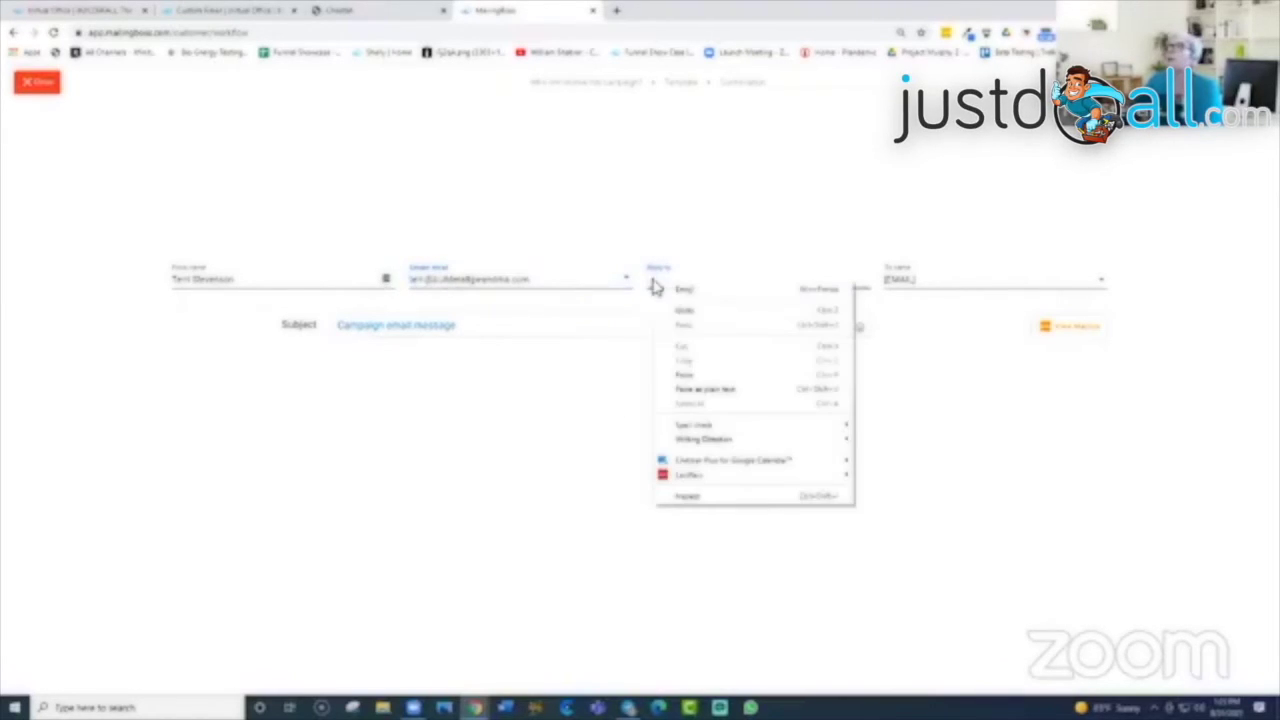
click(672, 383)
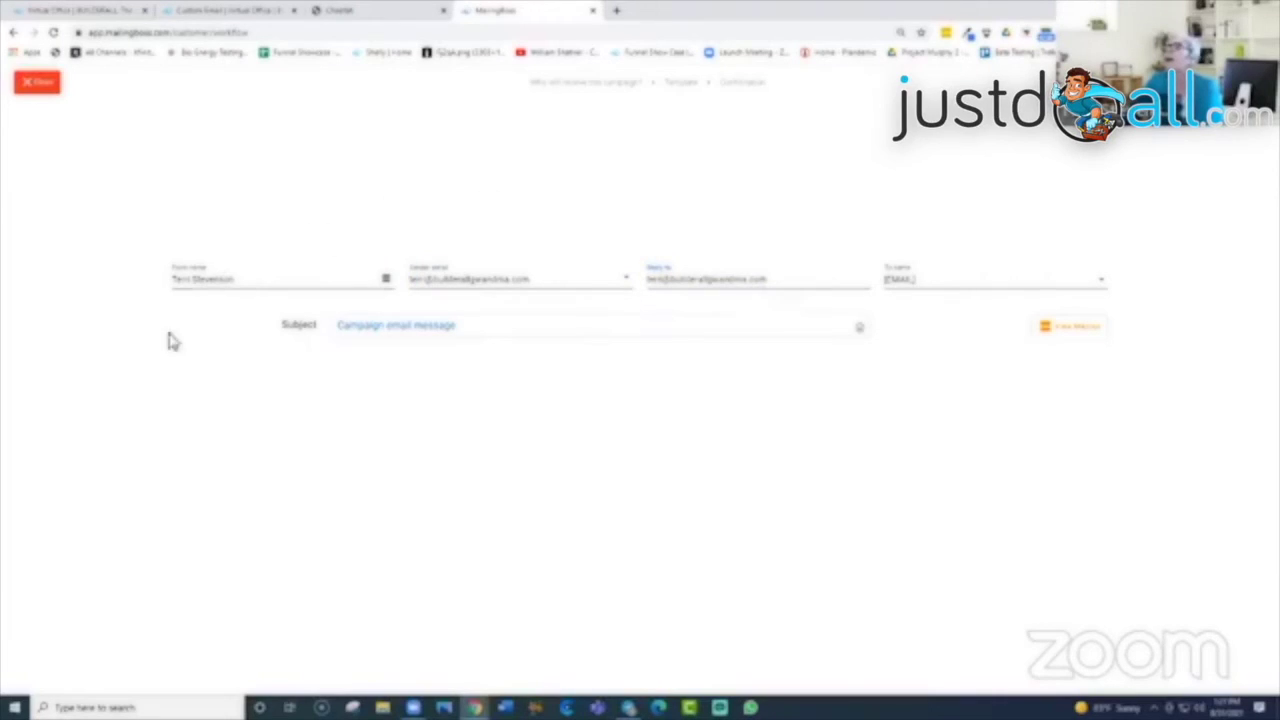
click(1030, 86)
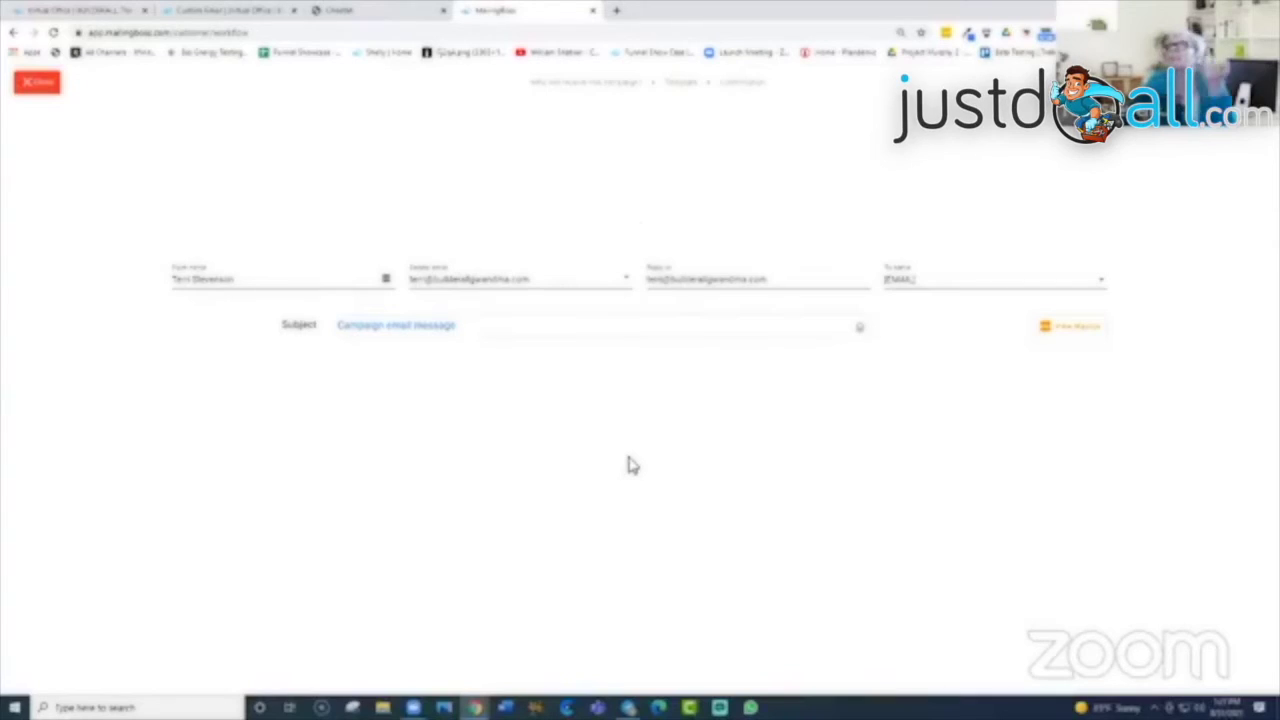
Step: Close the campaign editor, discard the Send campaign step, and exit to the Workflow list
click(40, 85)
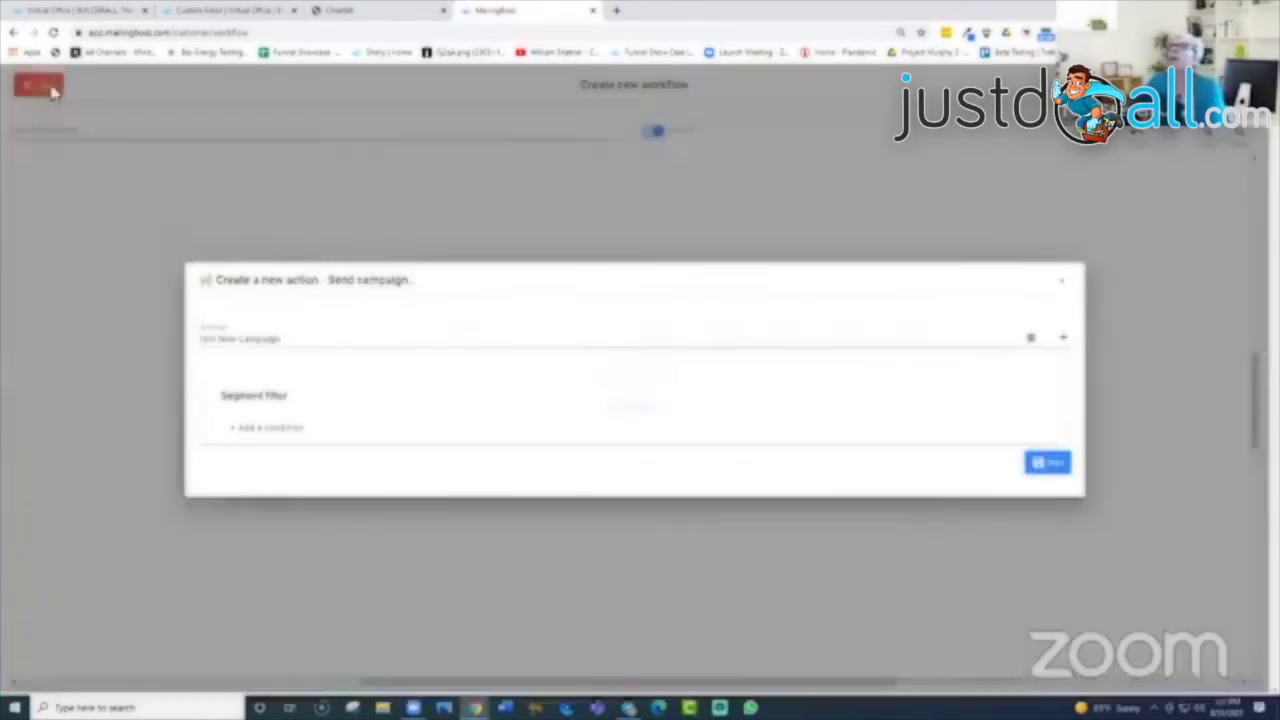
click(1062, 287)
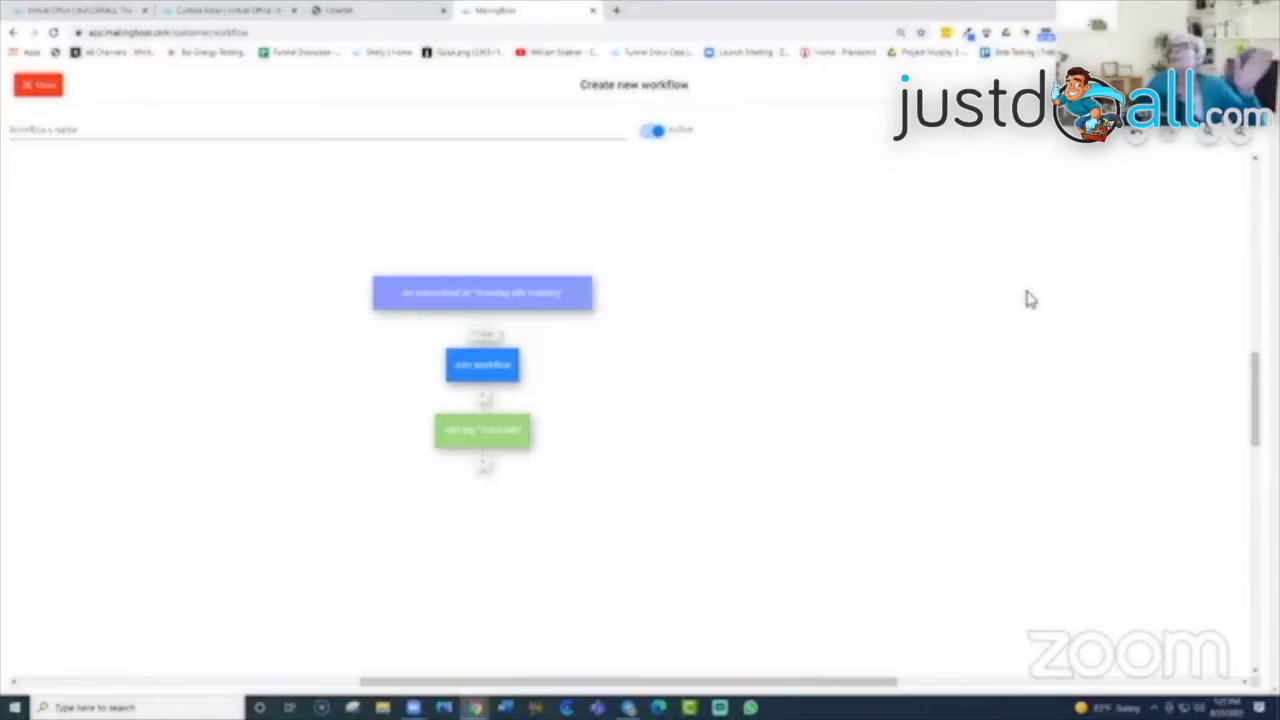
click(33, 90)
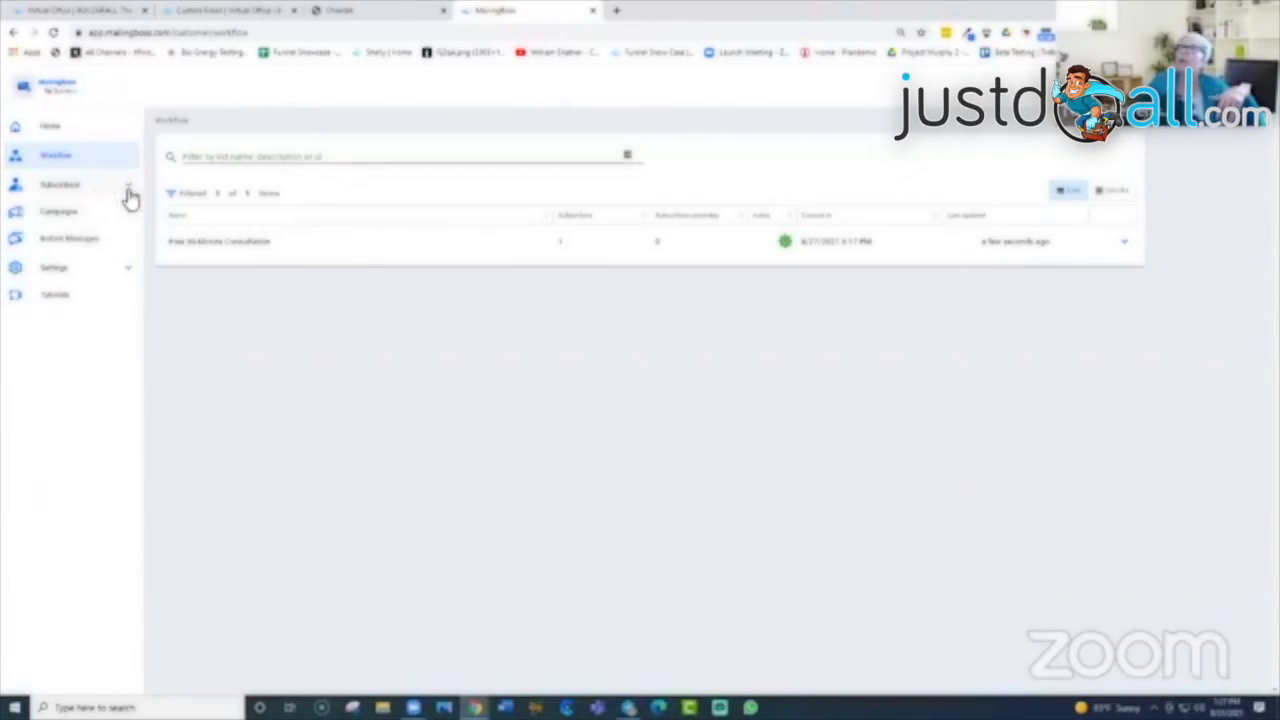
Step: Open the Home dashboard and expand the Subscribers and Campaigns sidebar sections
click(52, 128)
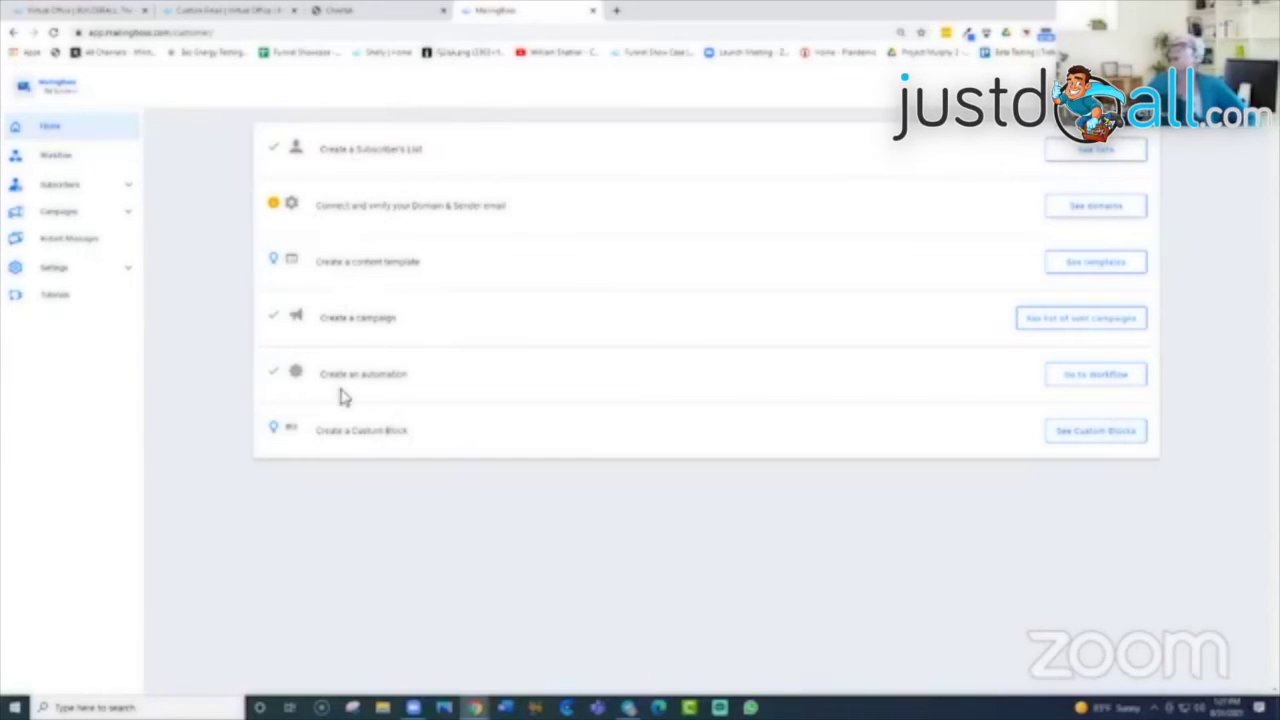
click(136, 193)
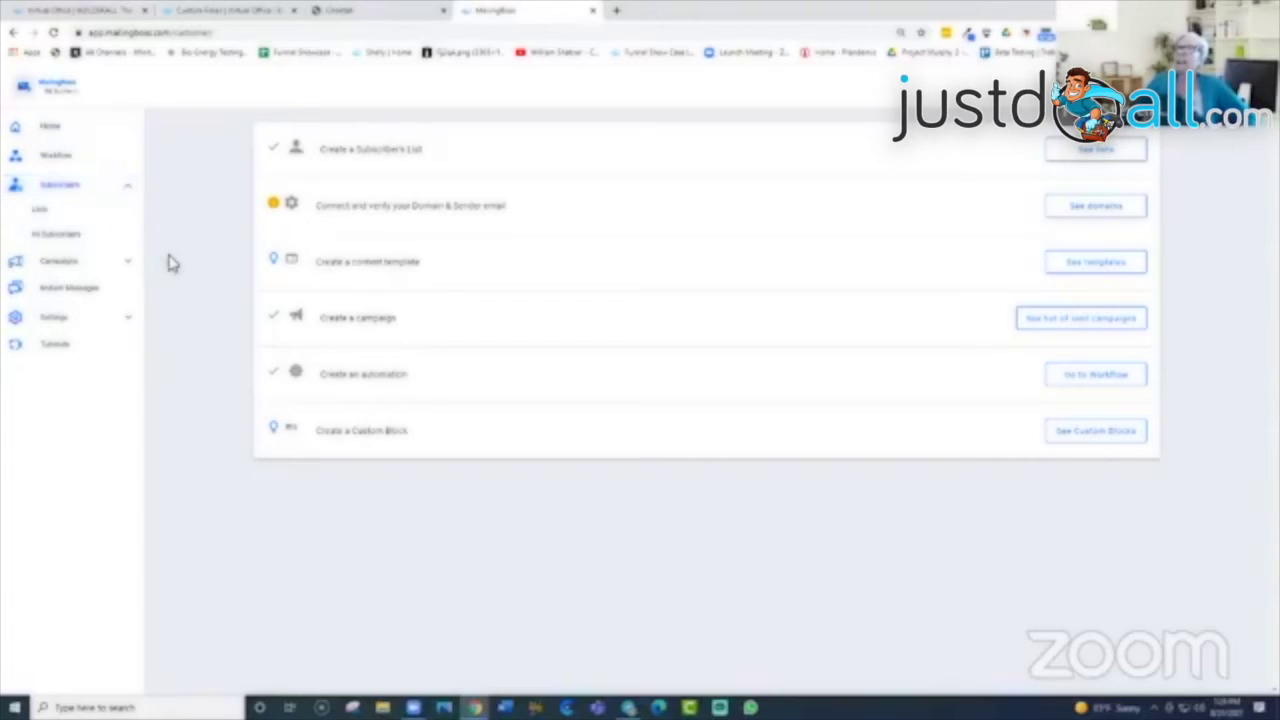
click(60, 264)
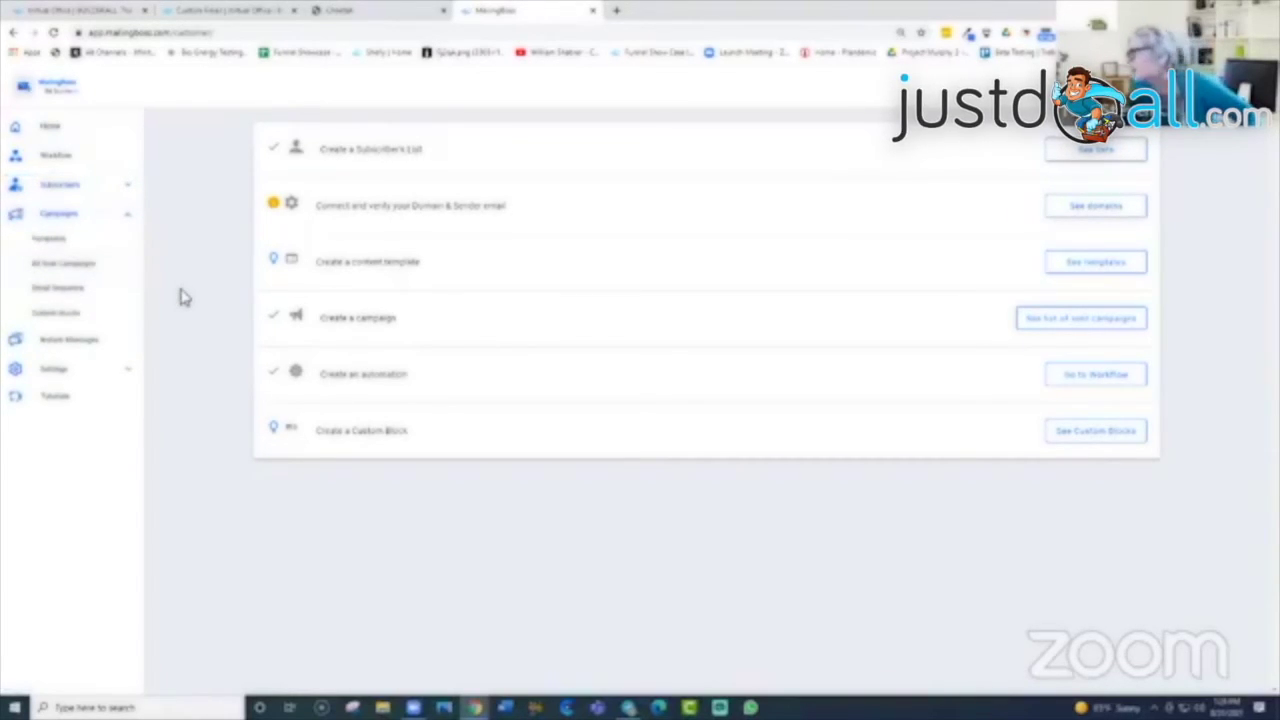